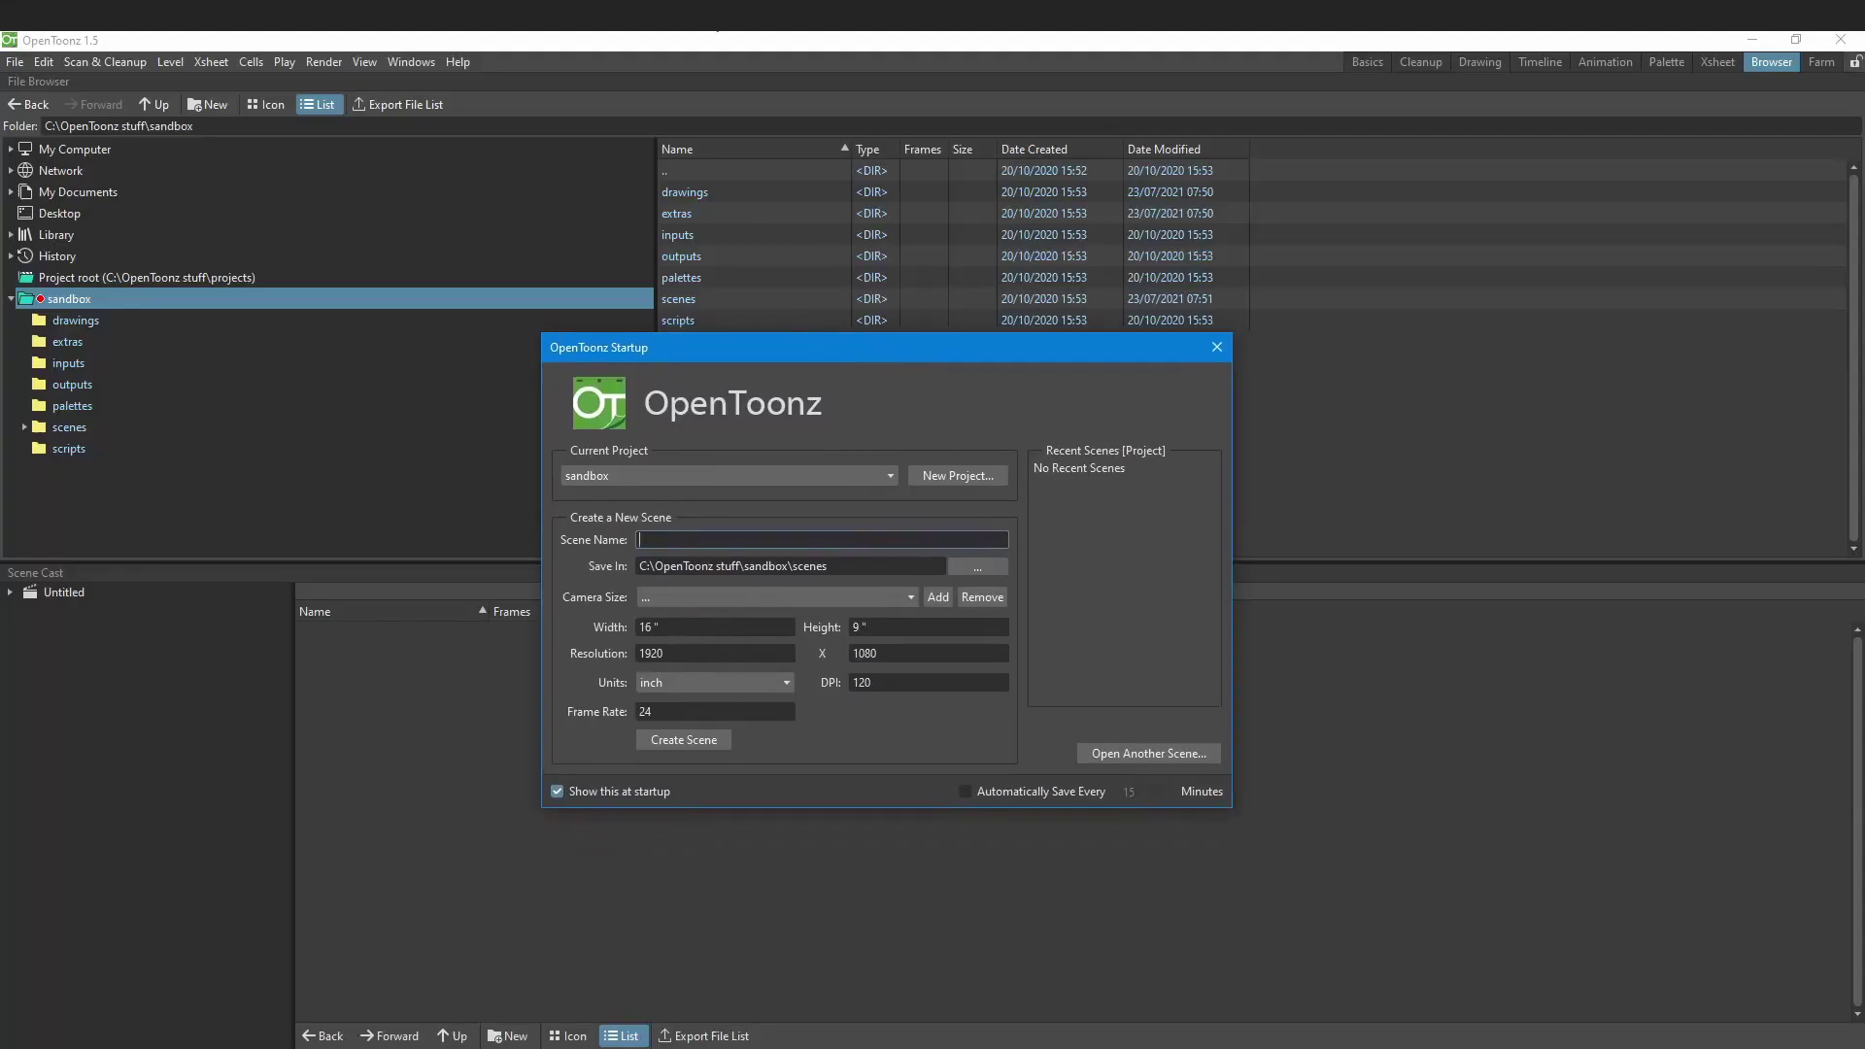
Step: Choose sandbox as the current project in the startup dialog
click(621, 478)
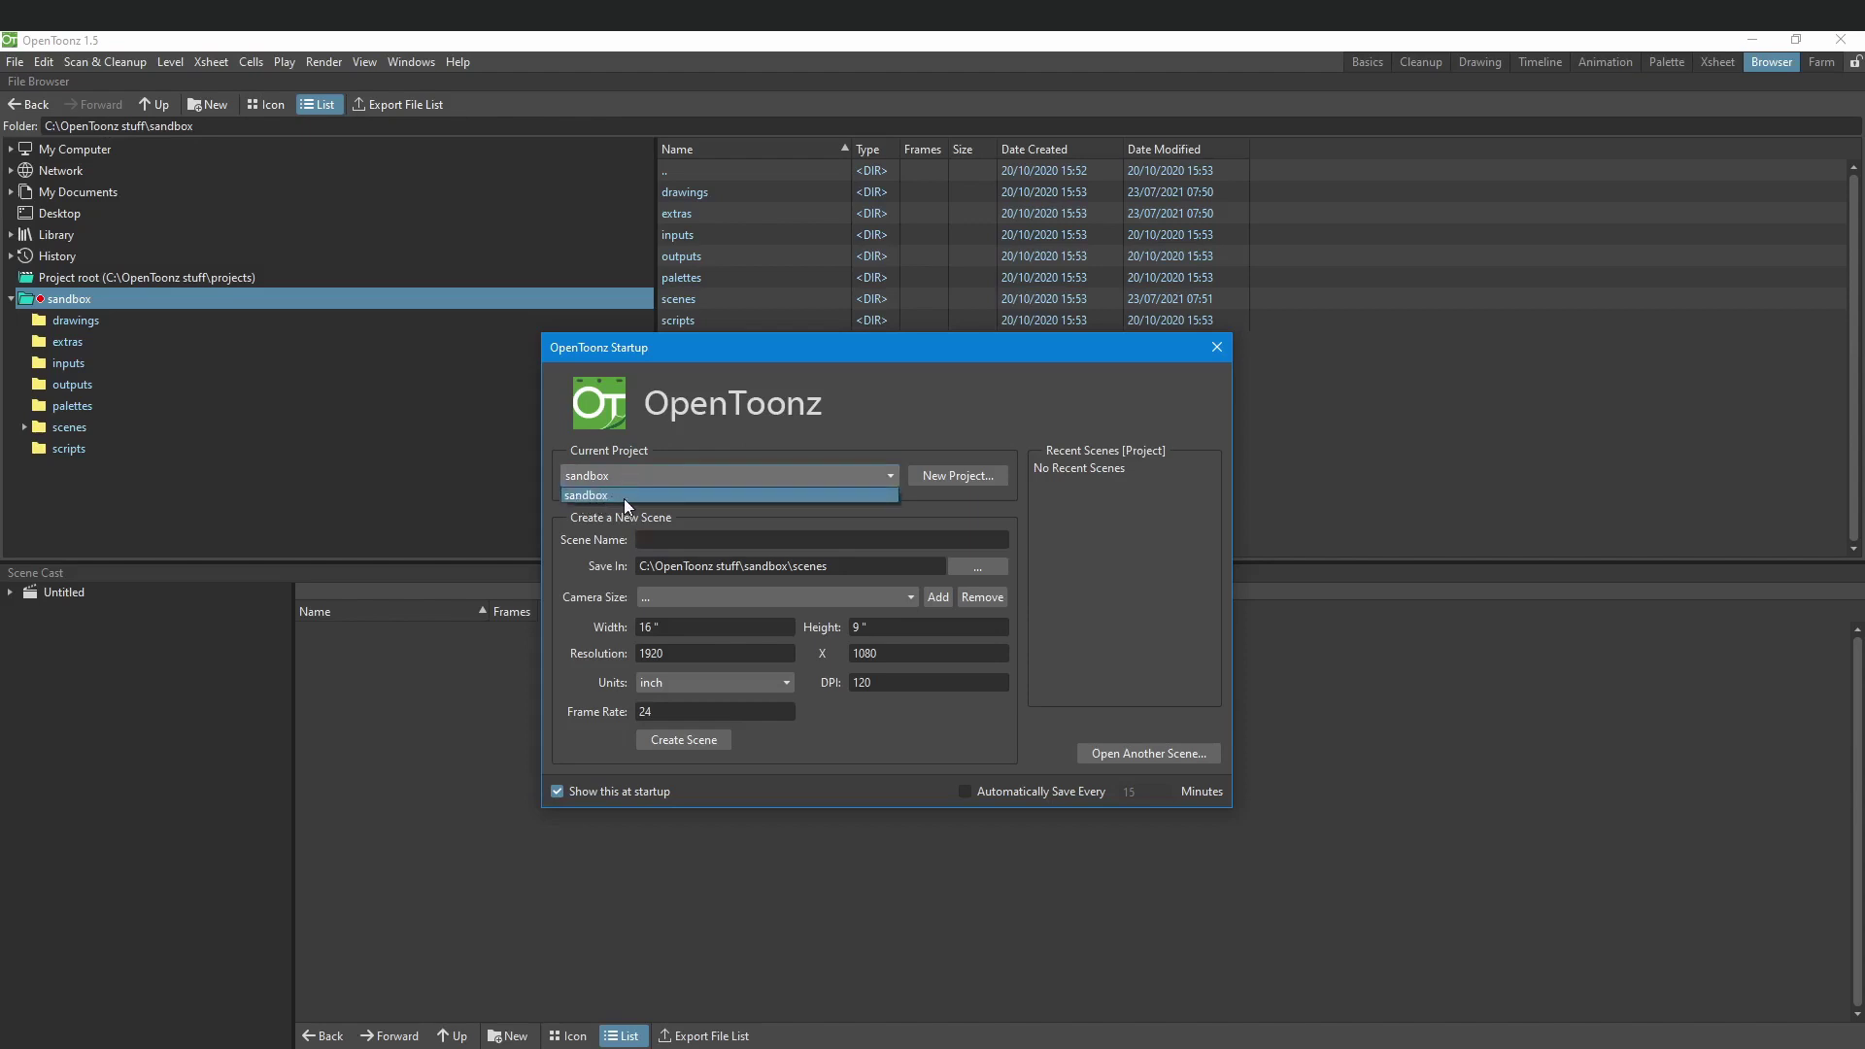
click(696, 495)
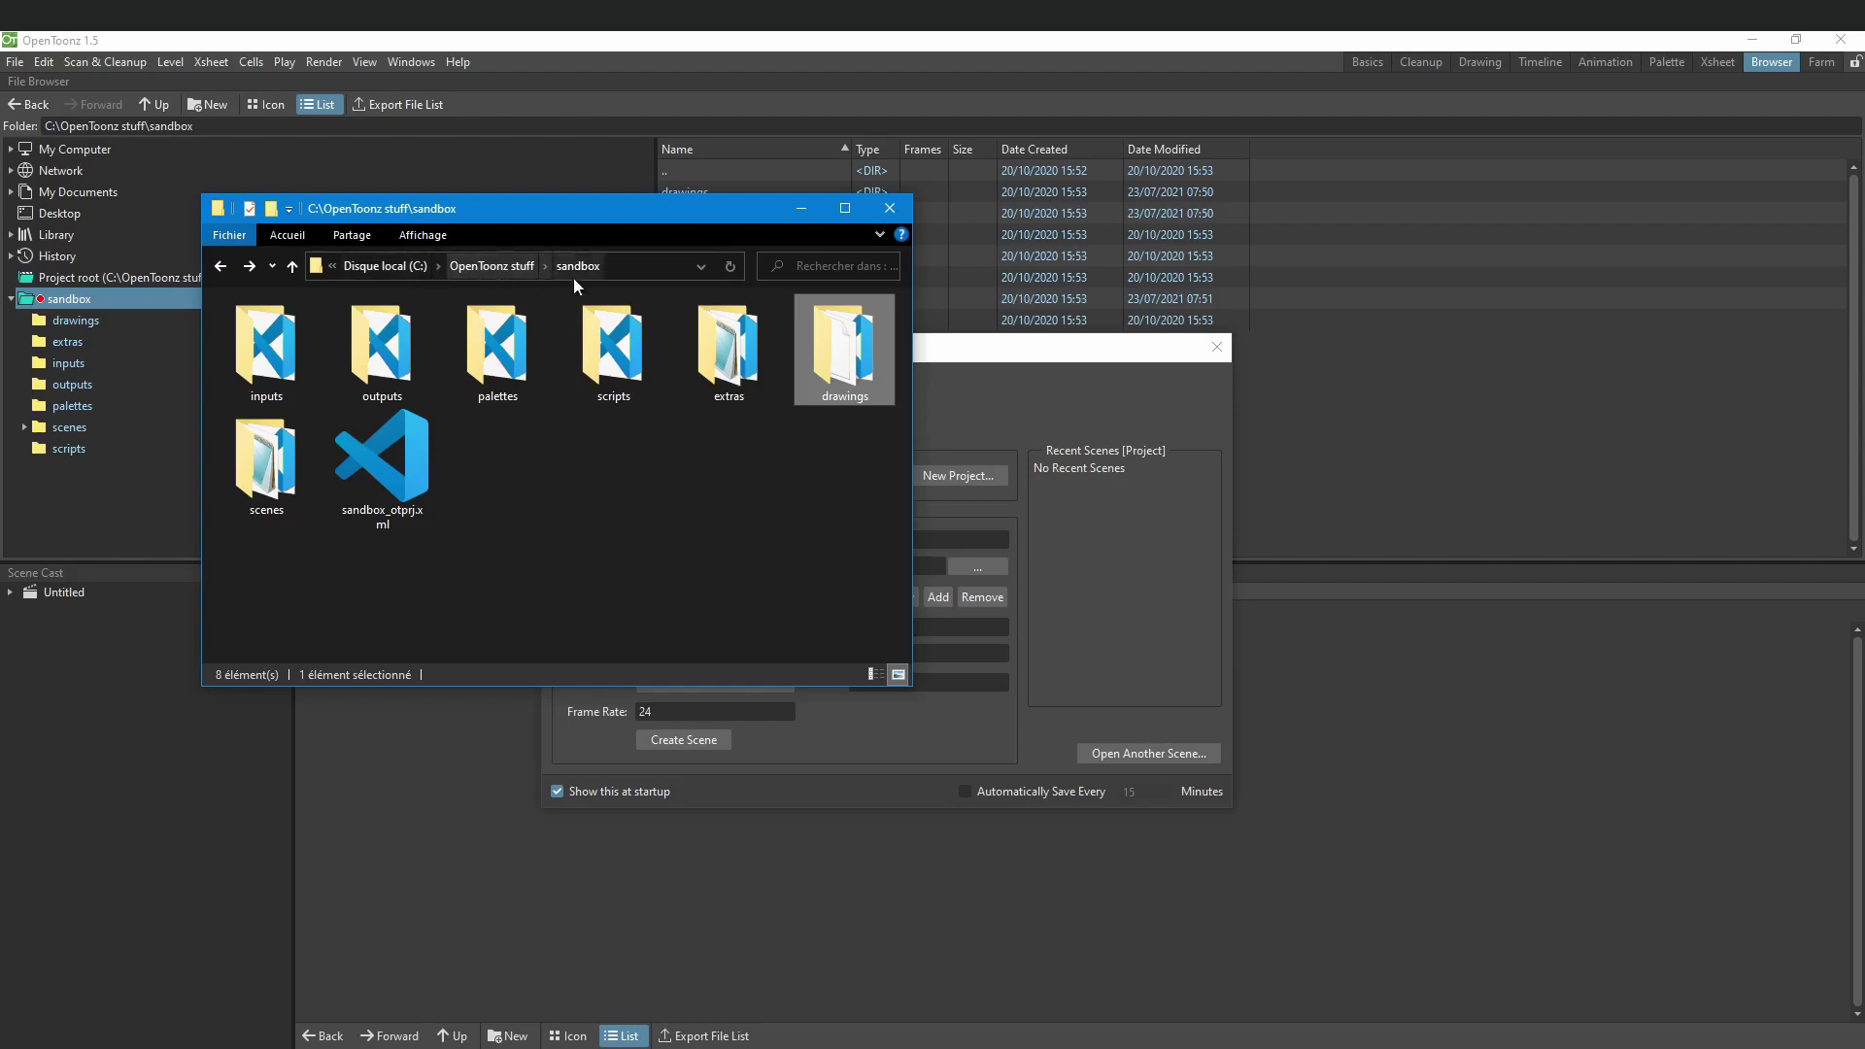
Step: Examine the sandbox project folder and its parent OpenToonz stuff folder in File Explorer, including the sandbox_otprj.xml file
click(647, 428)
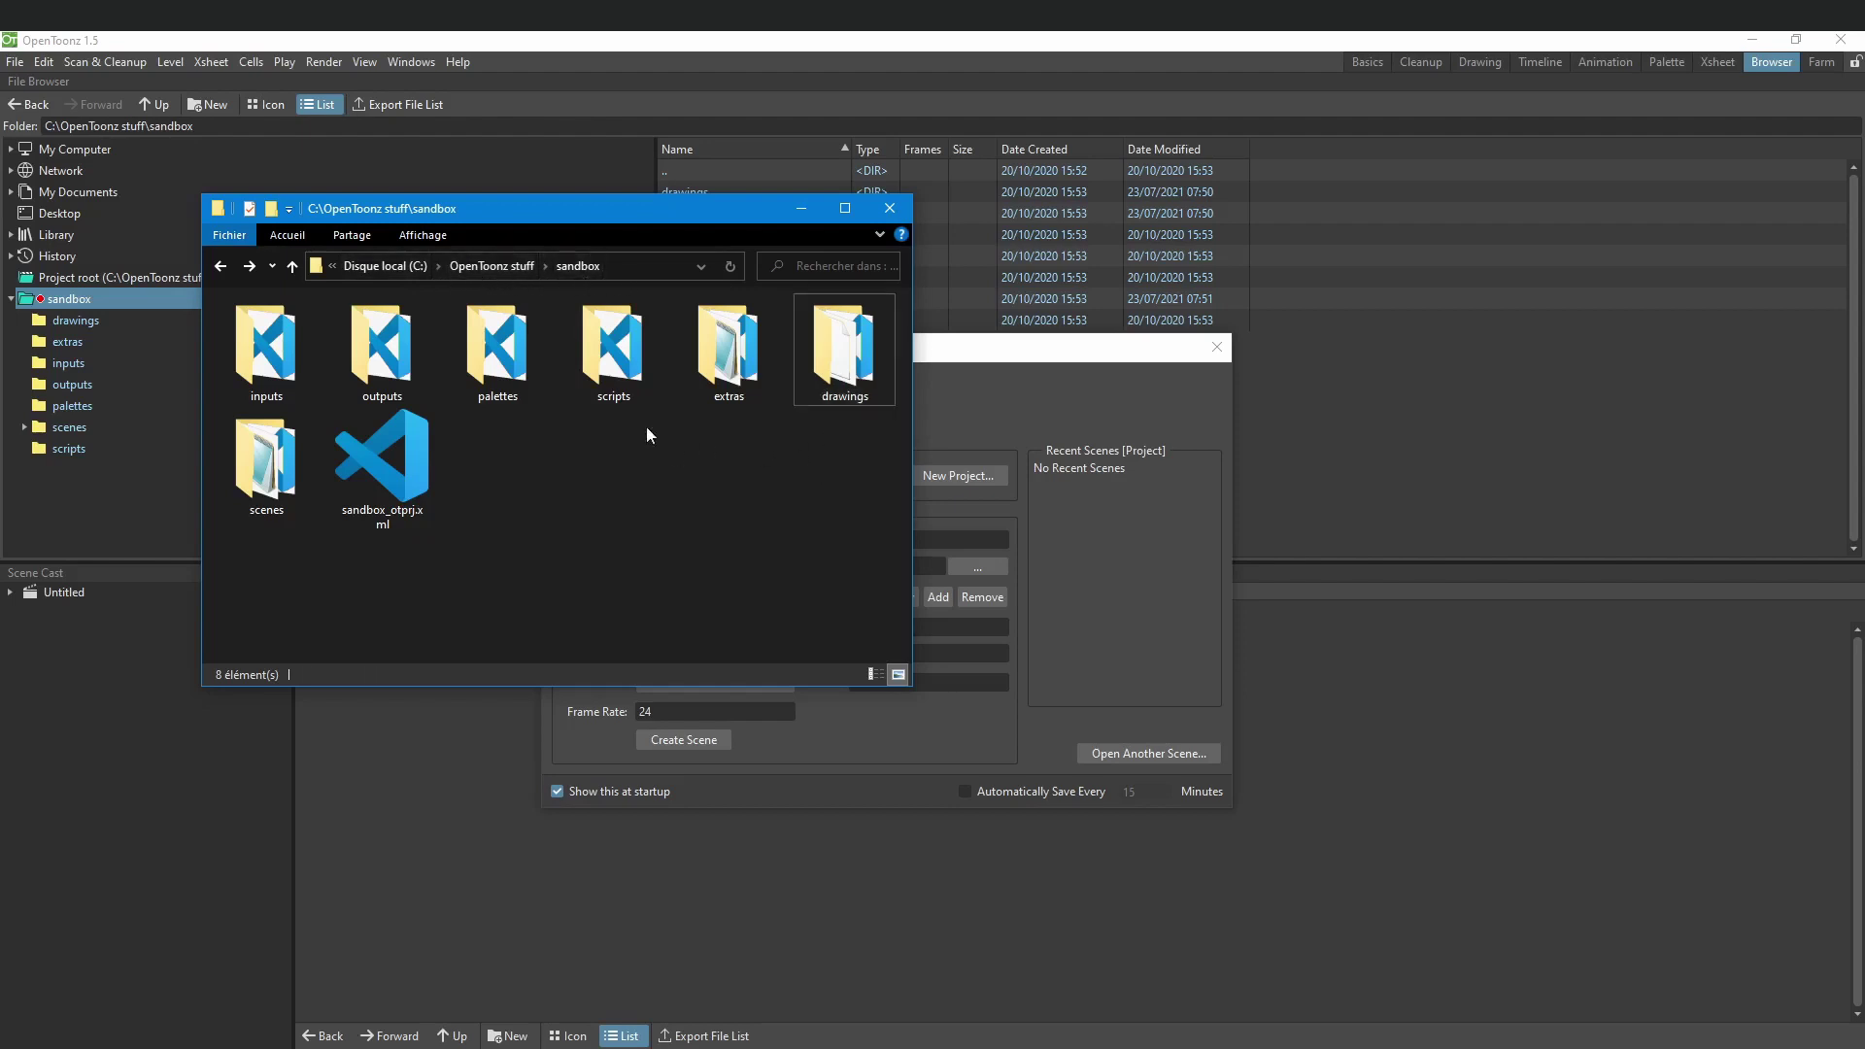
click(512, 269)
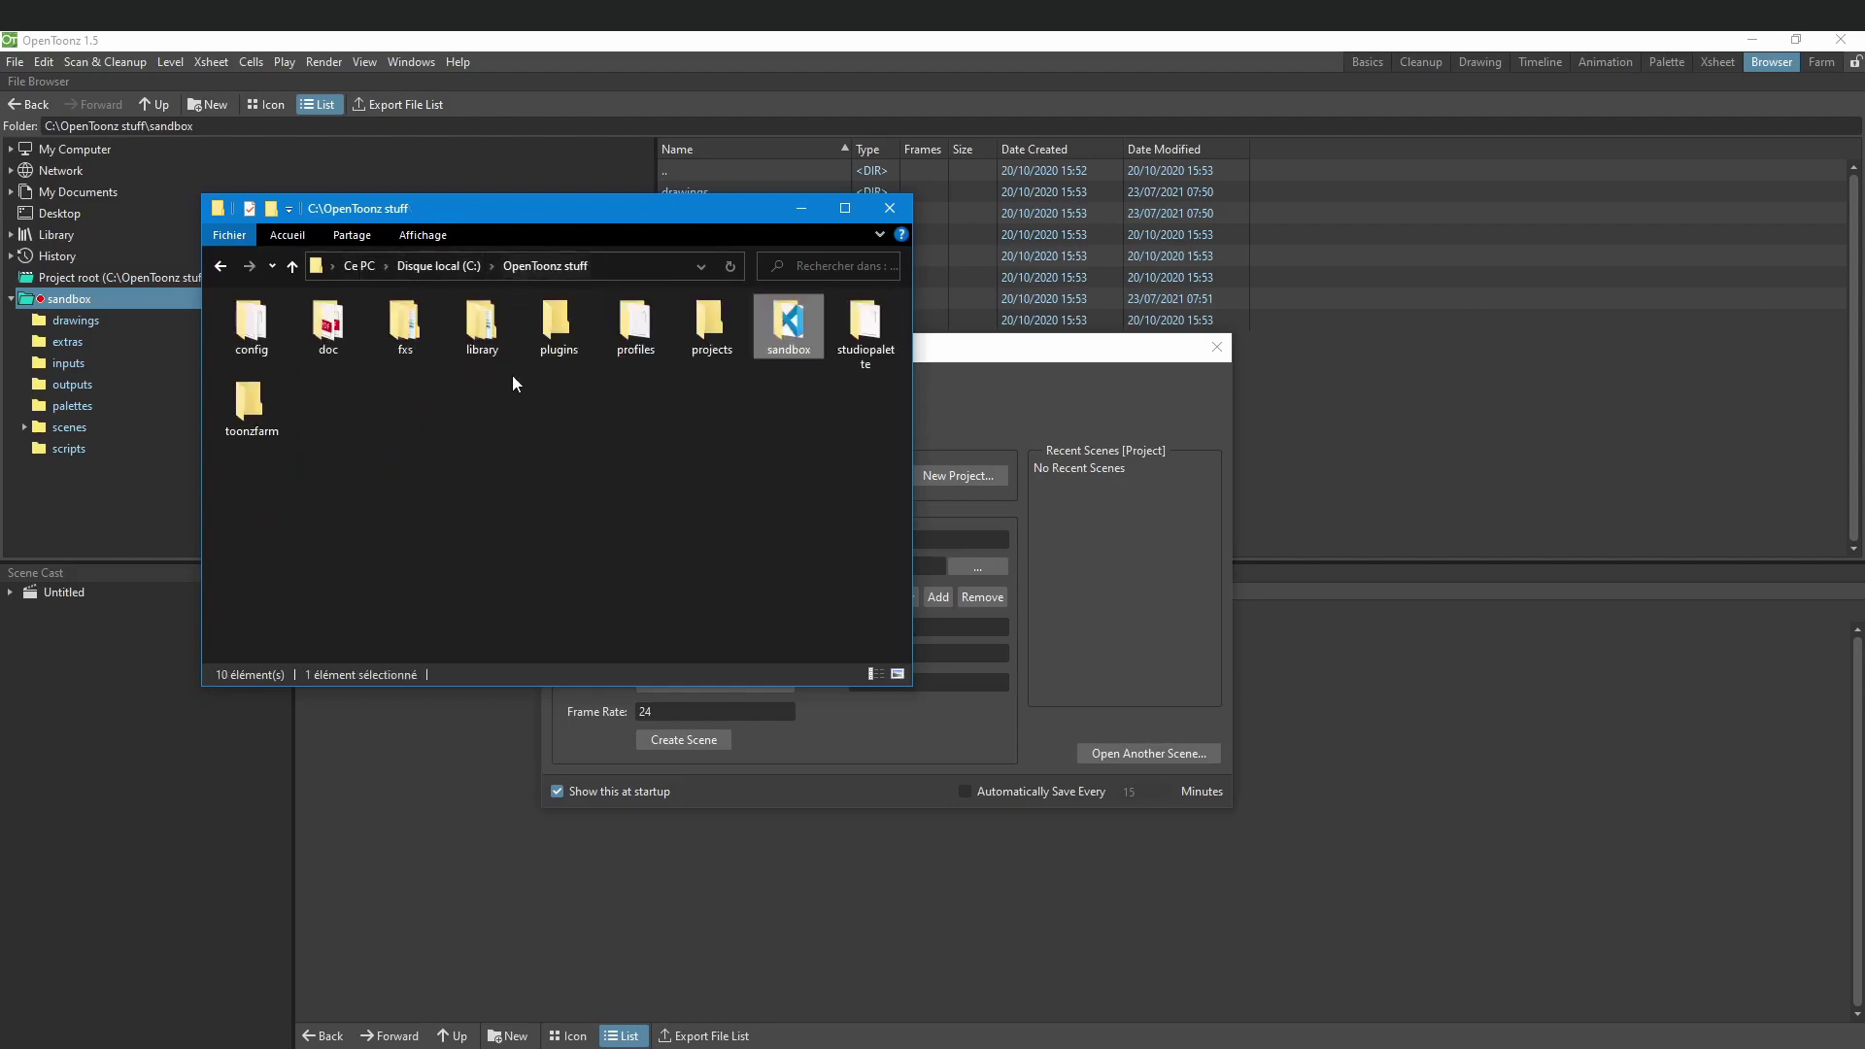
double_click(788, 325)
click(382, 466)
drag(274, 543, 802, 504)
click(802, 504)
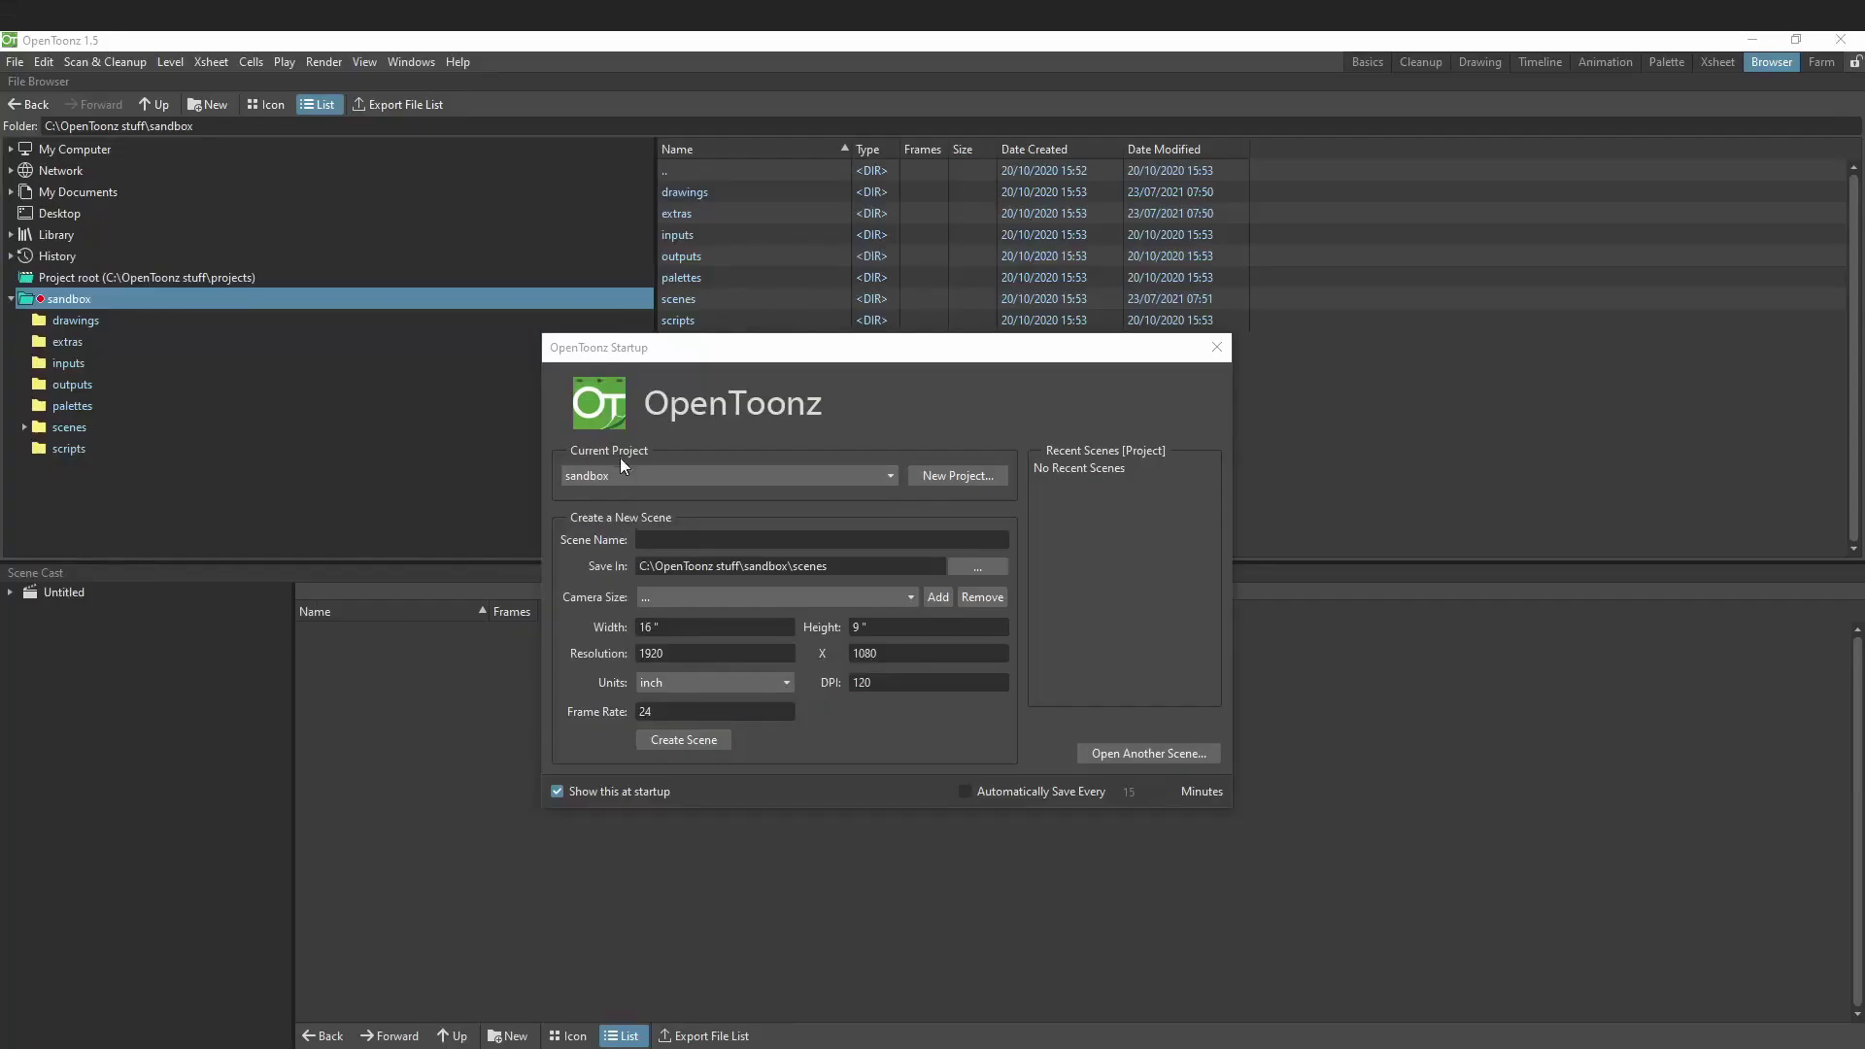
Step: Create a new scene named Personnage1, saved in the sandbox project's scenes folder
click(678, 504)
click(657, 541)
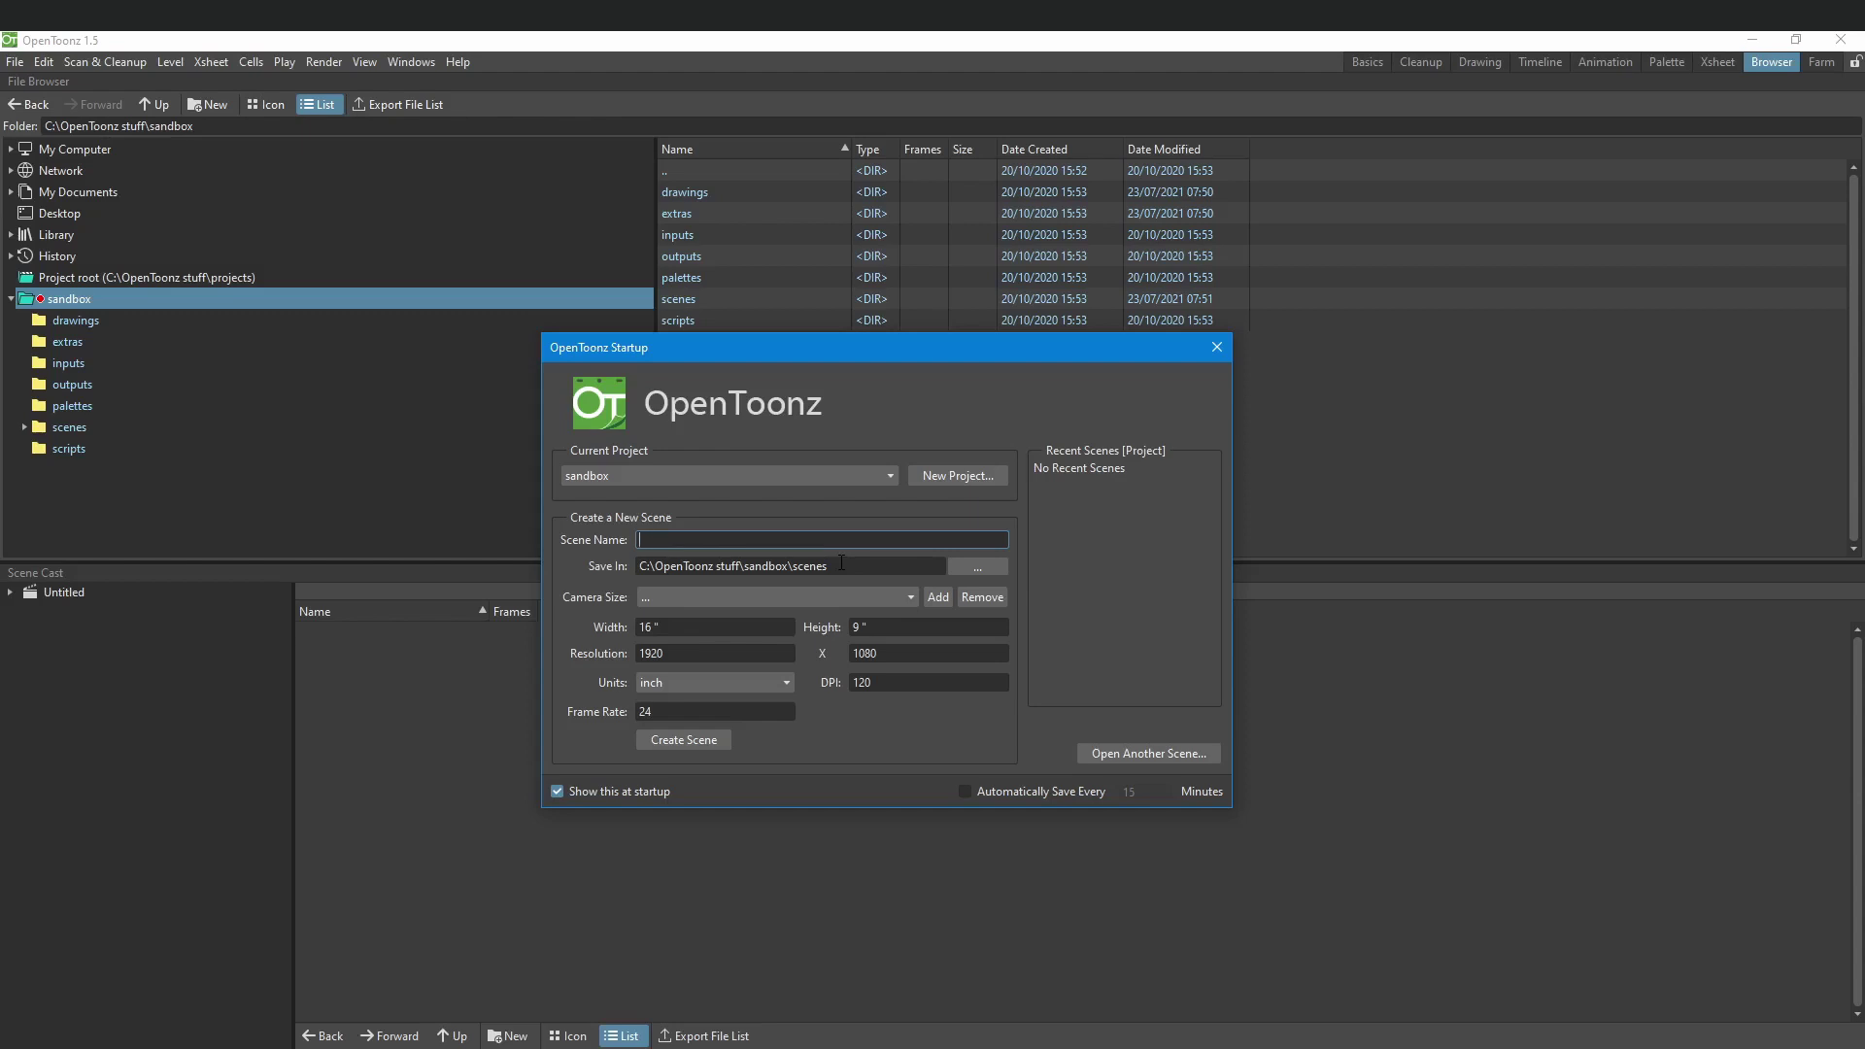
text(Personnage1)
drag(740, 566, 799, 567)
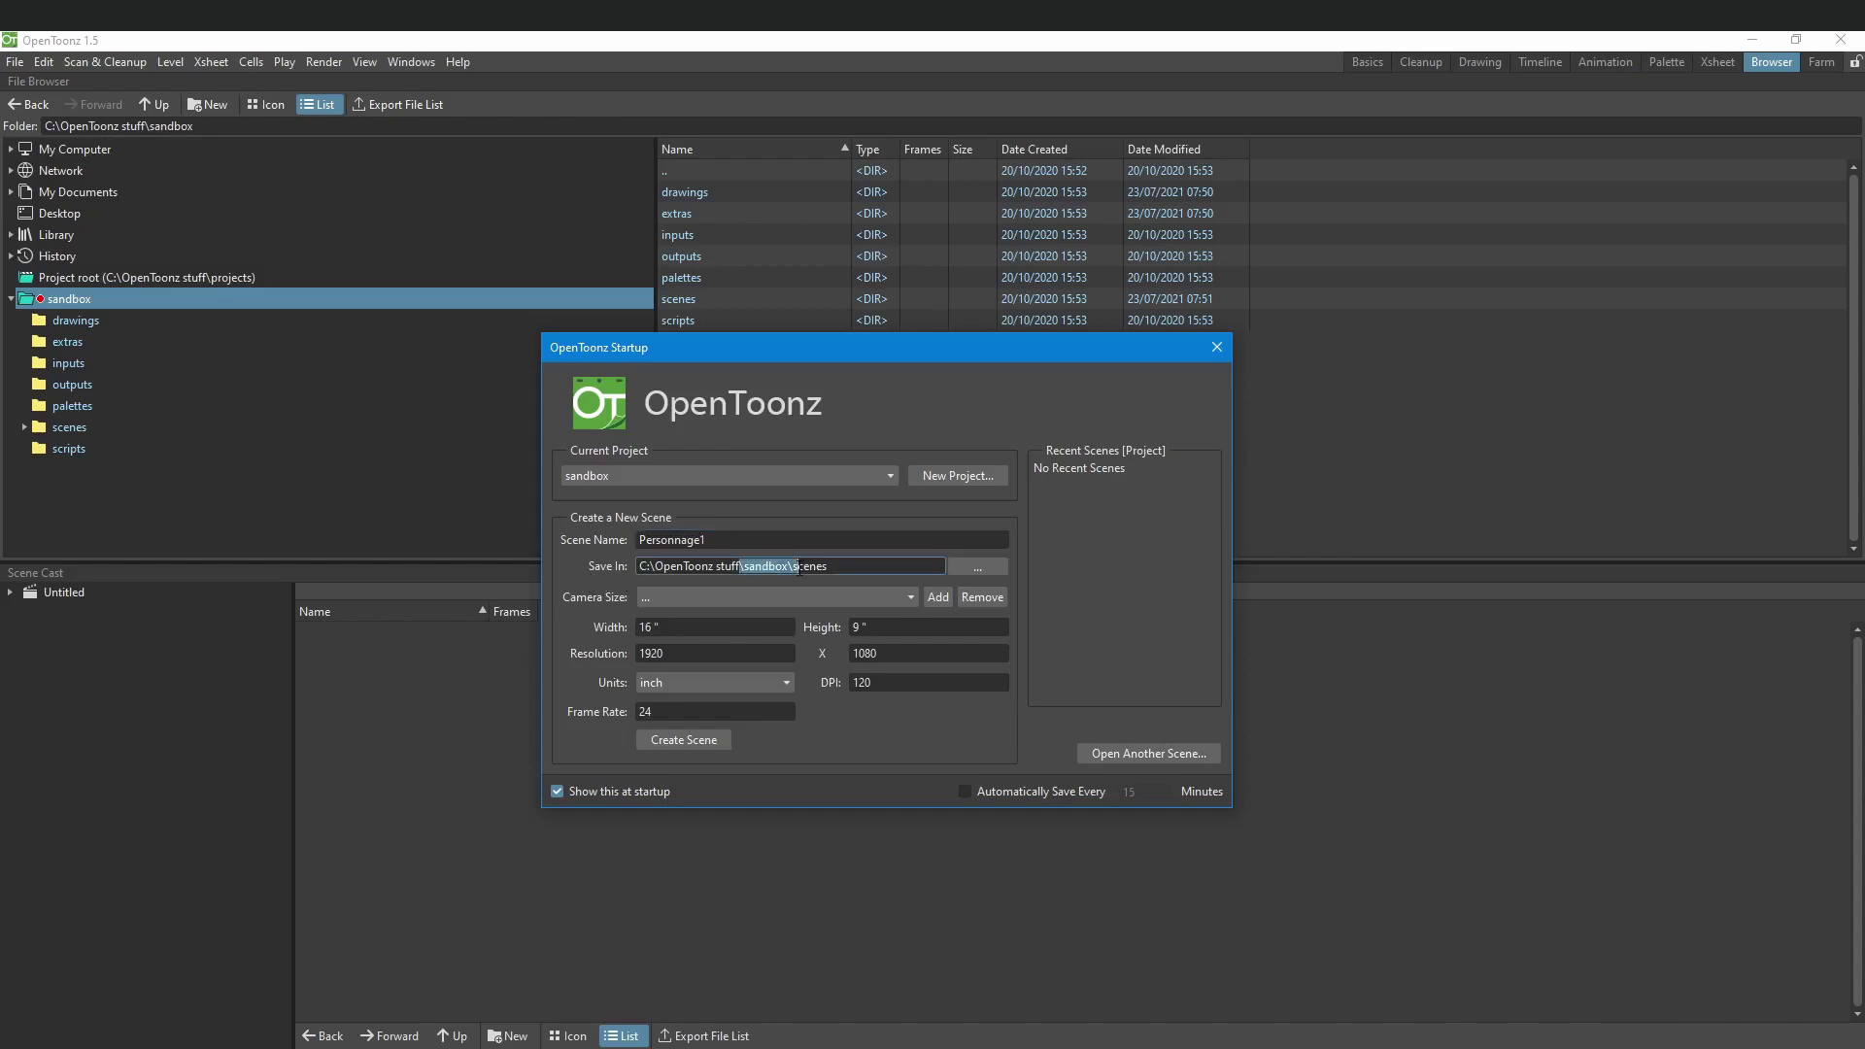
click(677, 741)
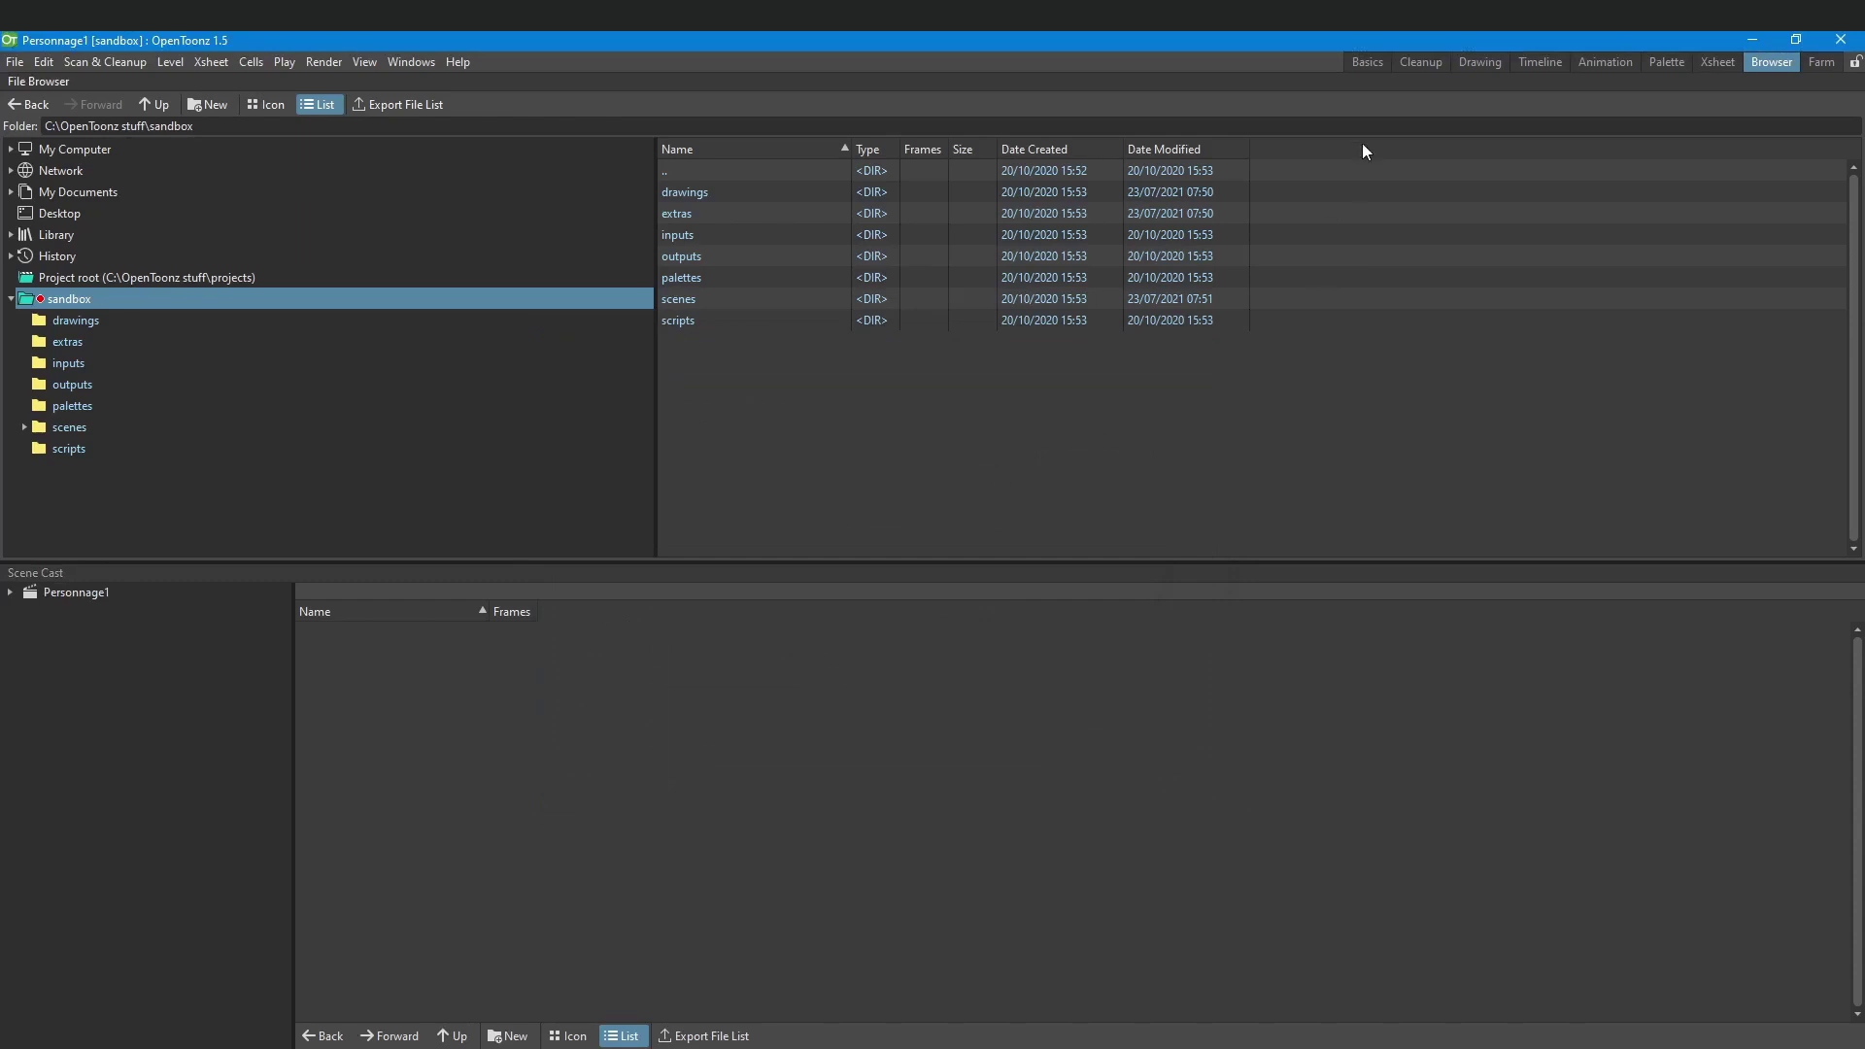
Step: Switch to the Basics room and add a Toonz vector level named Tete at frame 1 of the first column
click(1366, 64)
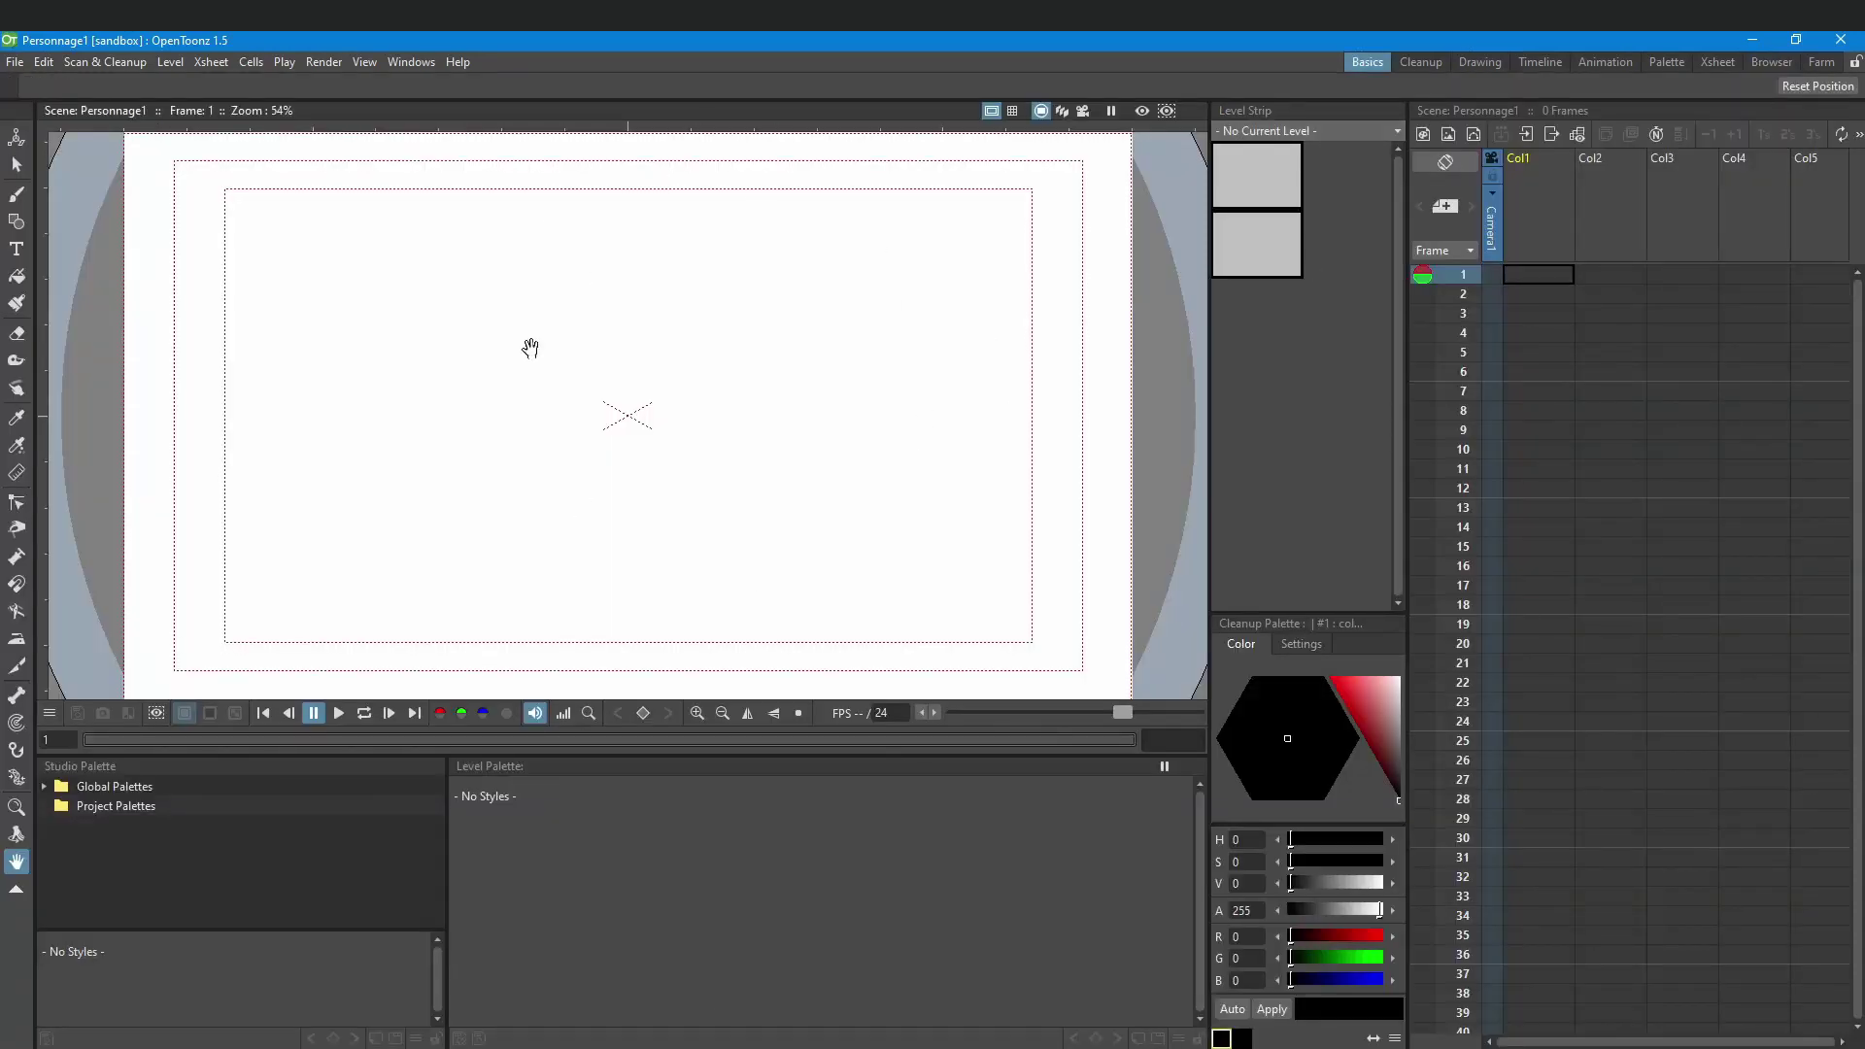
click(1522, 281)
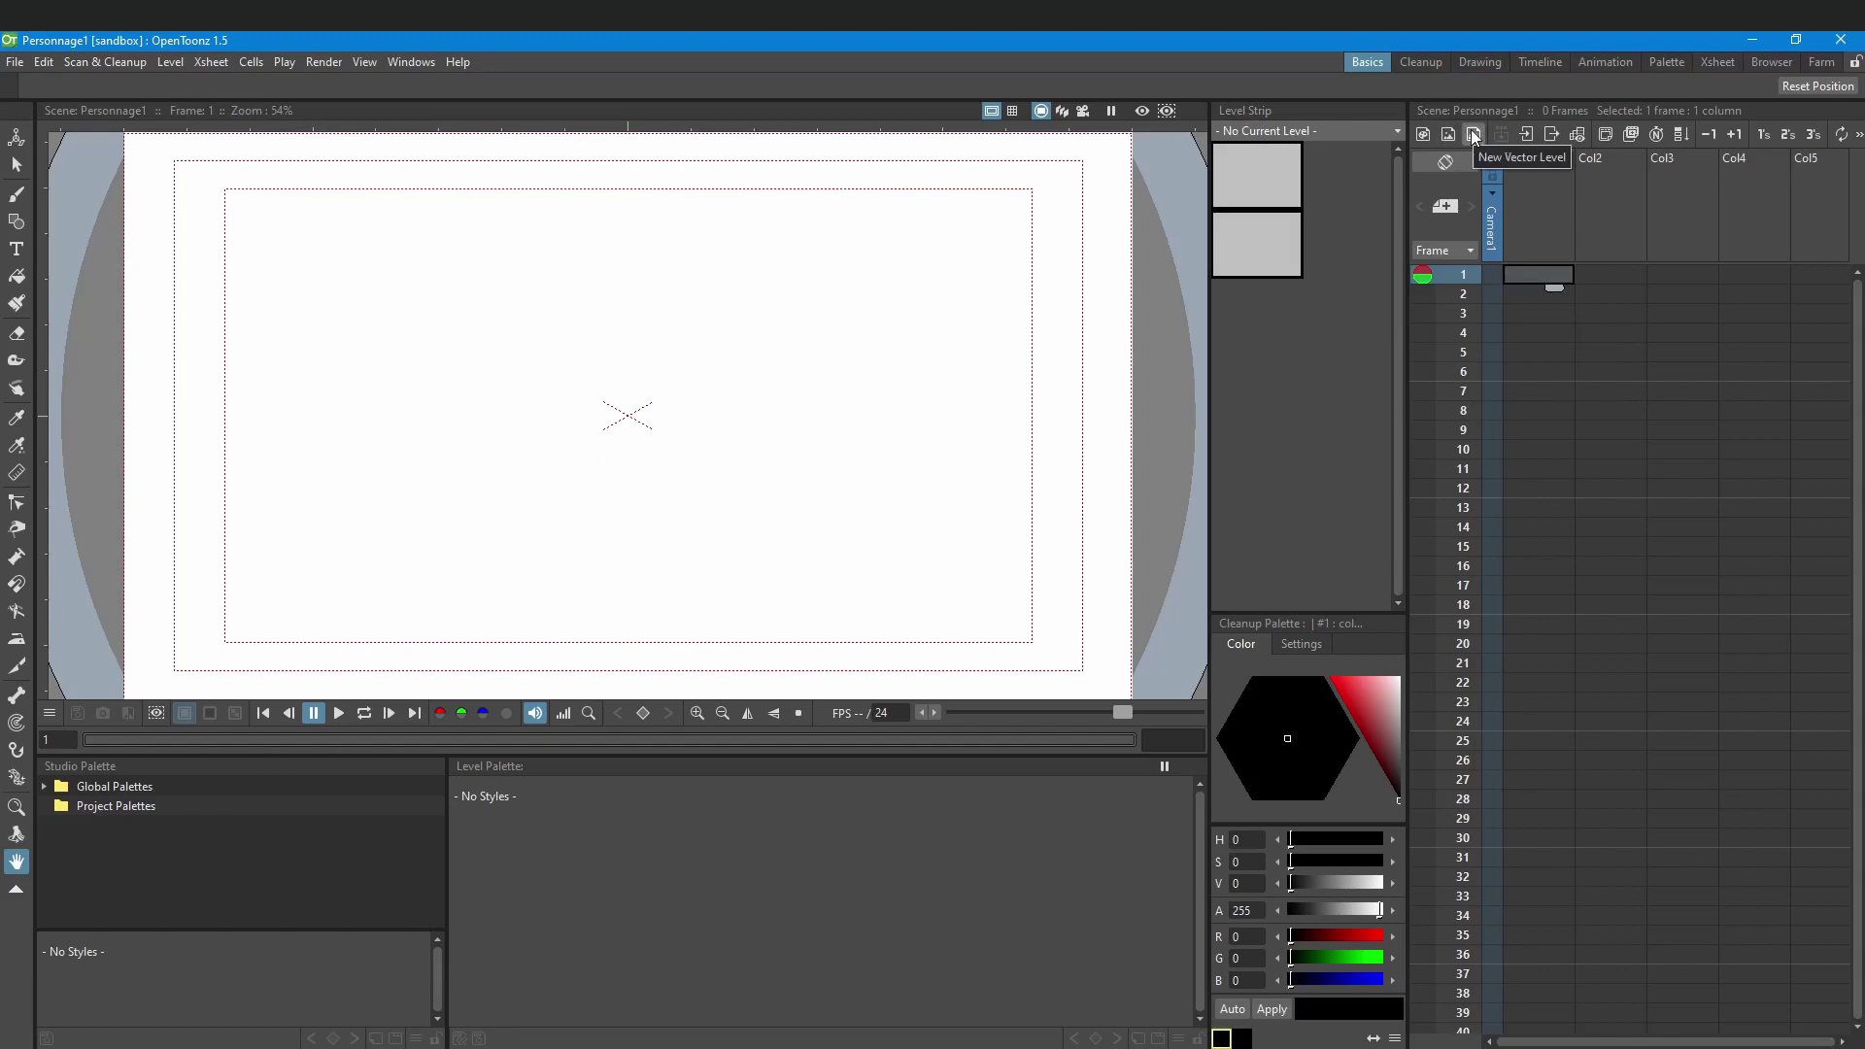
click(1473, 135)
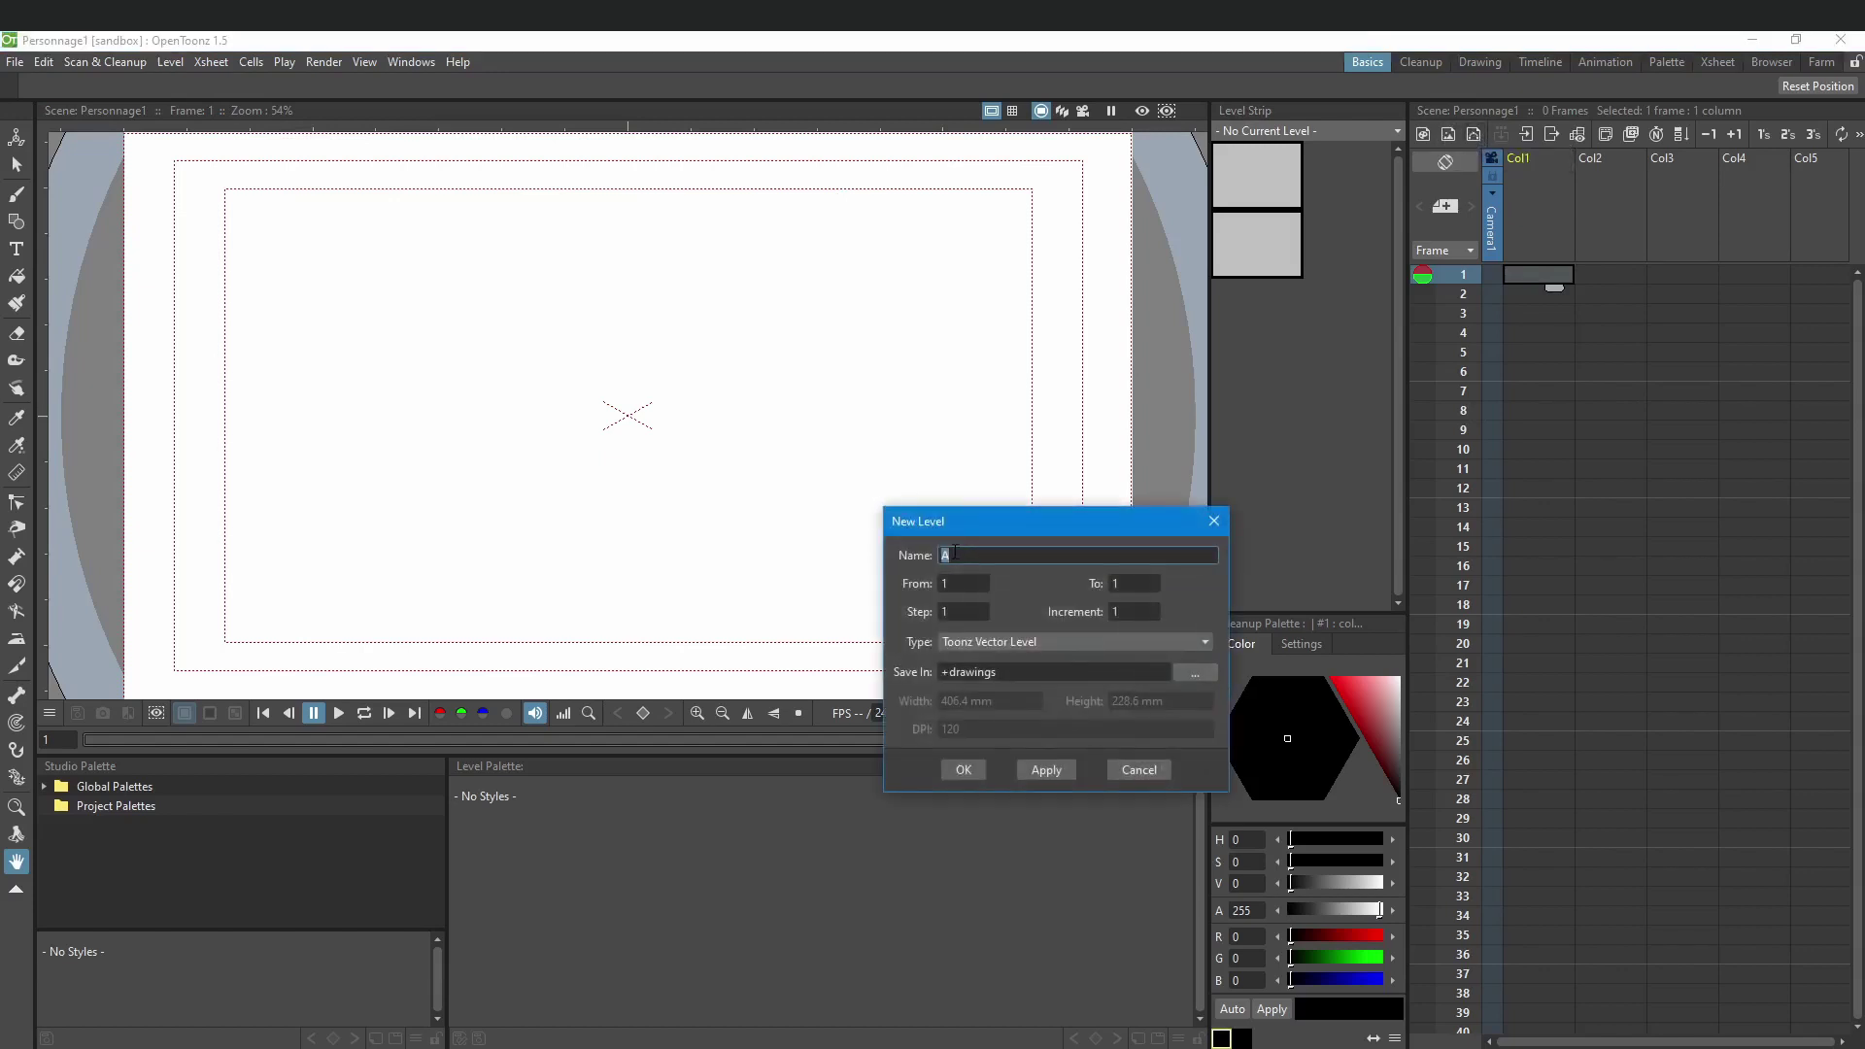
text(Tete)
click(1041, 769)
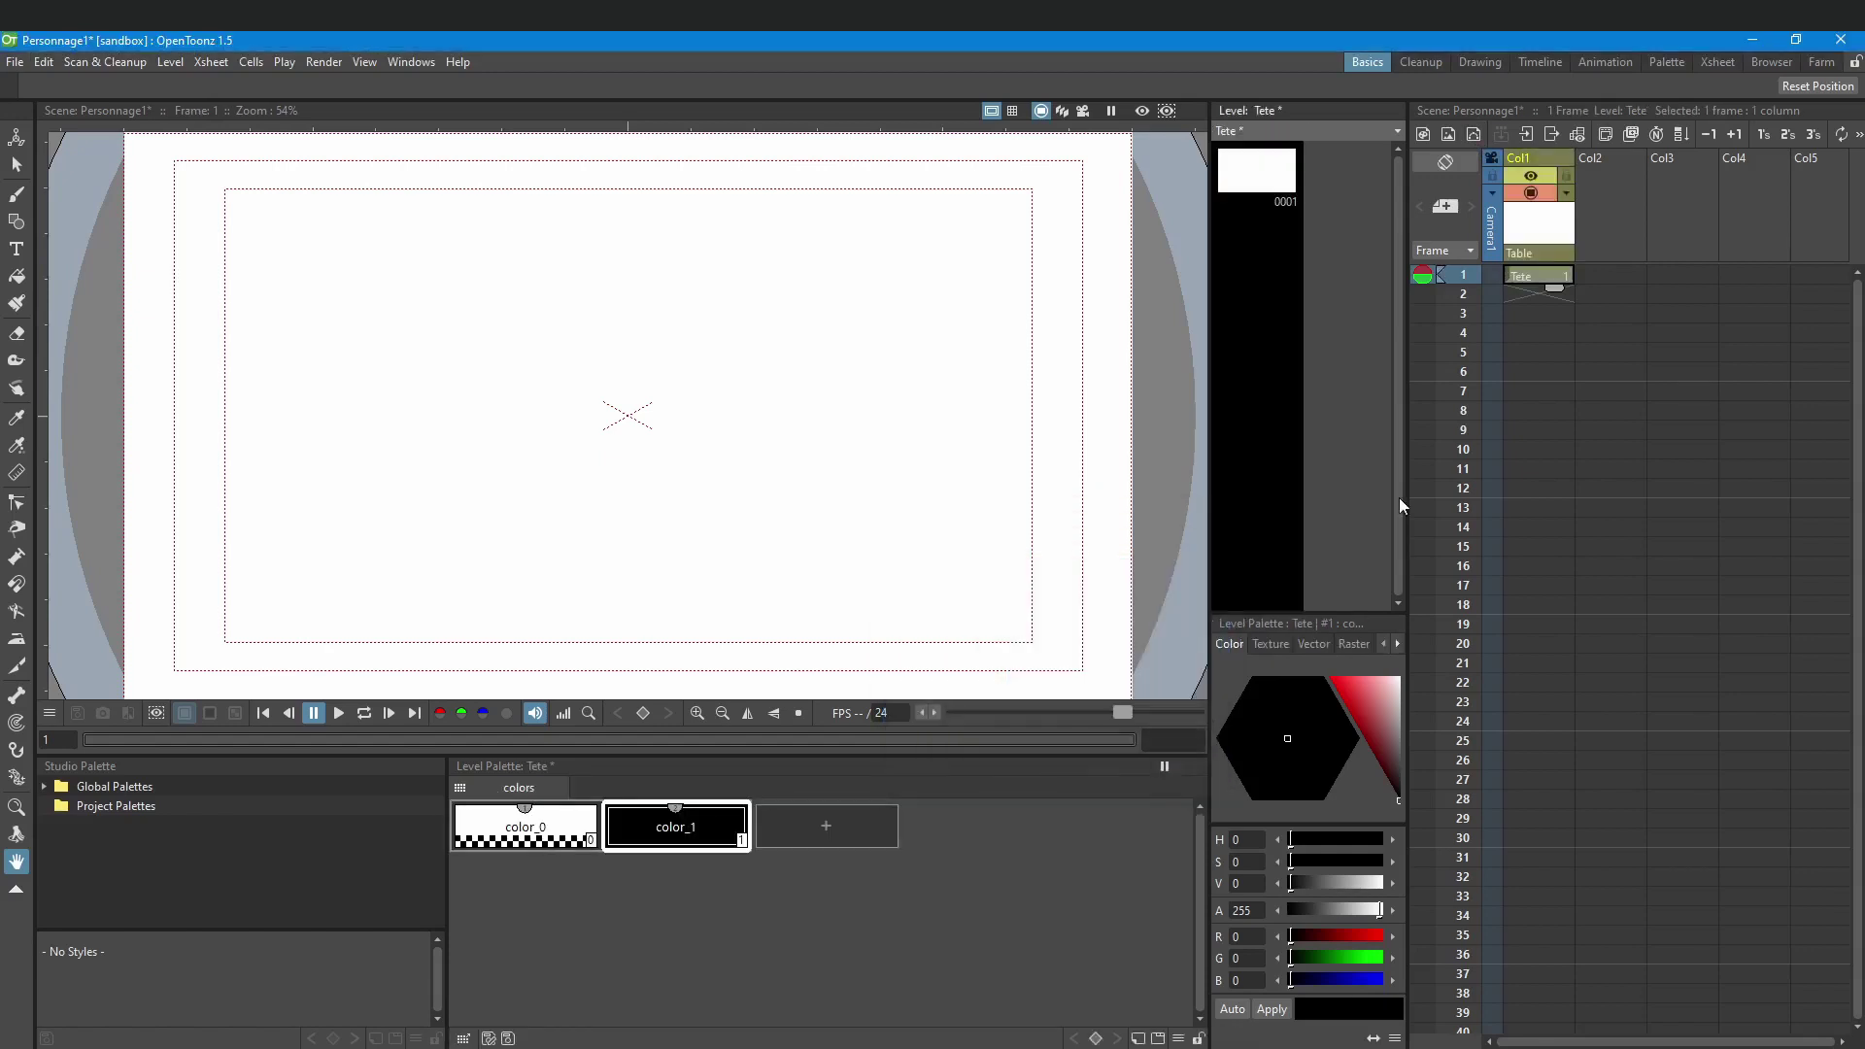
Step: Add a Toonz vector level named corps at frame 1 of the second column
click(1476, 135)
double_click(1052, 554)
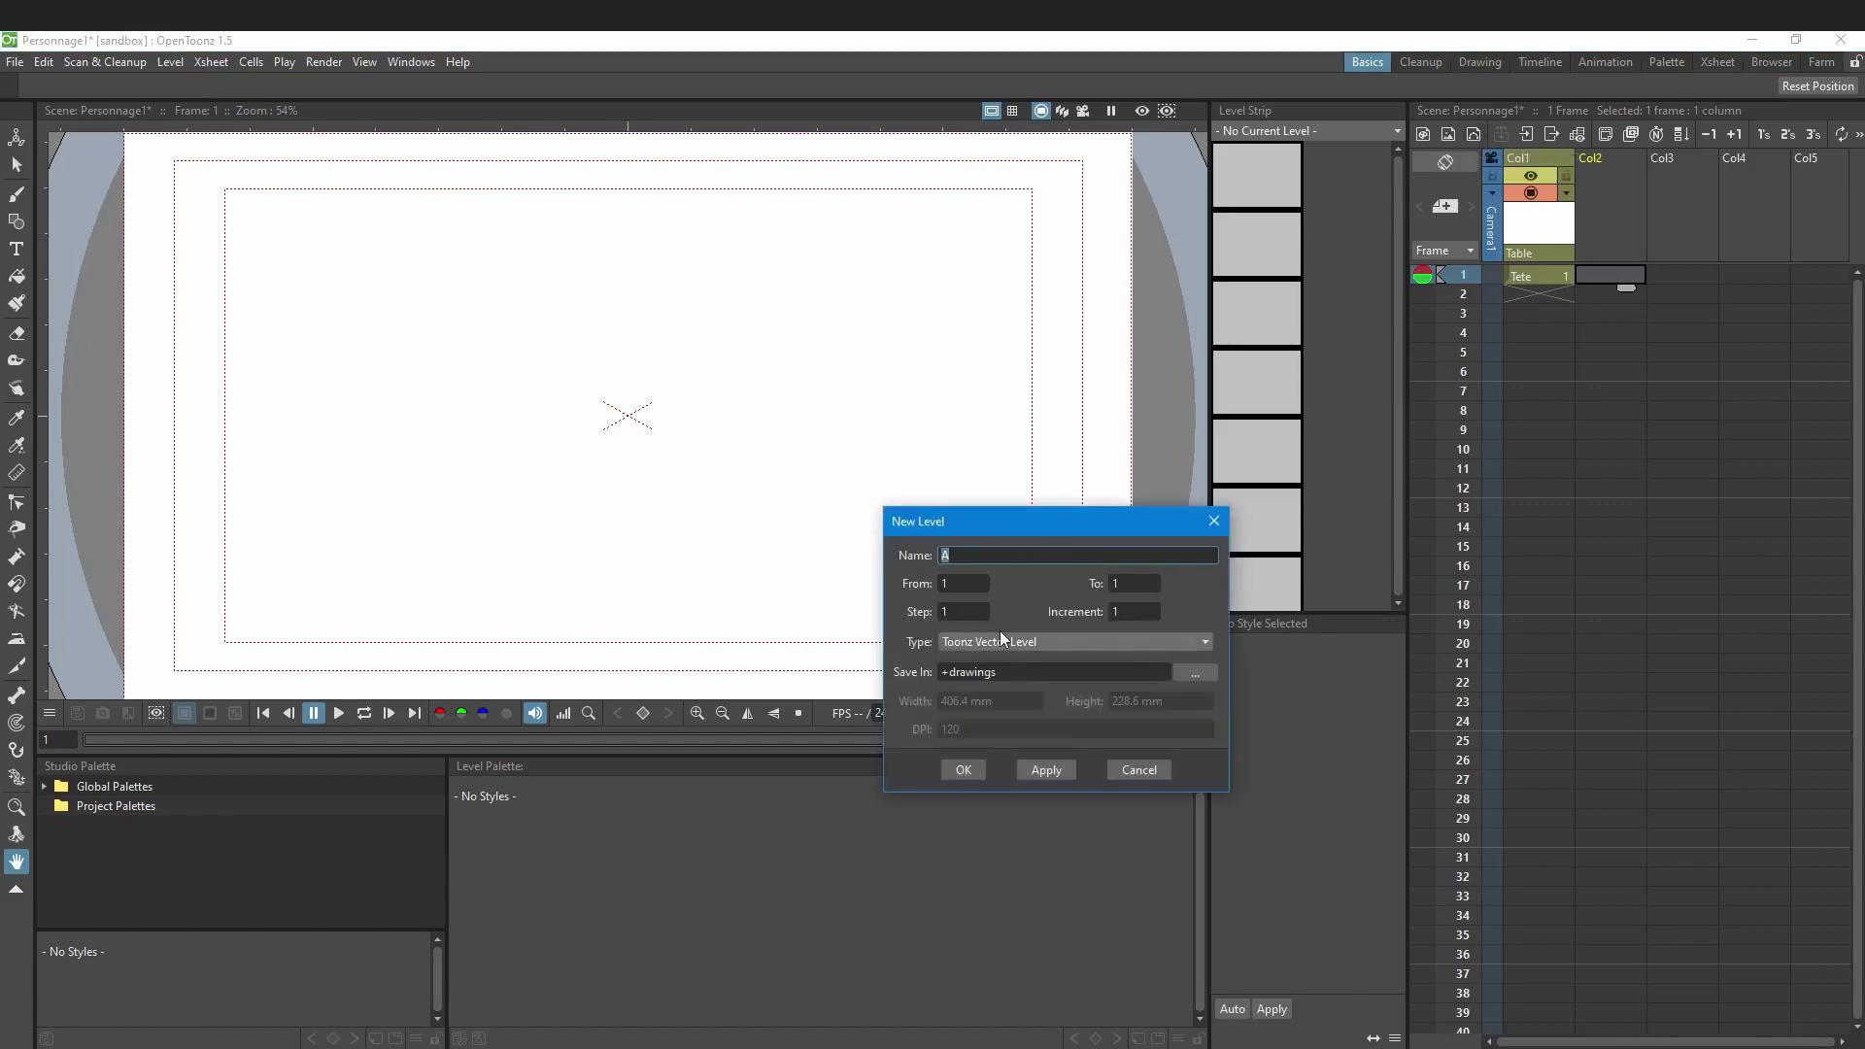
text(corps)
click(975, 777)
Step: Add a Toonz vector level named jambes at frame 1 of the third column
click(1662, 283)
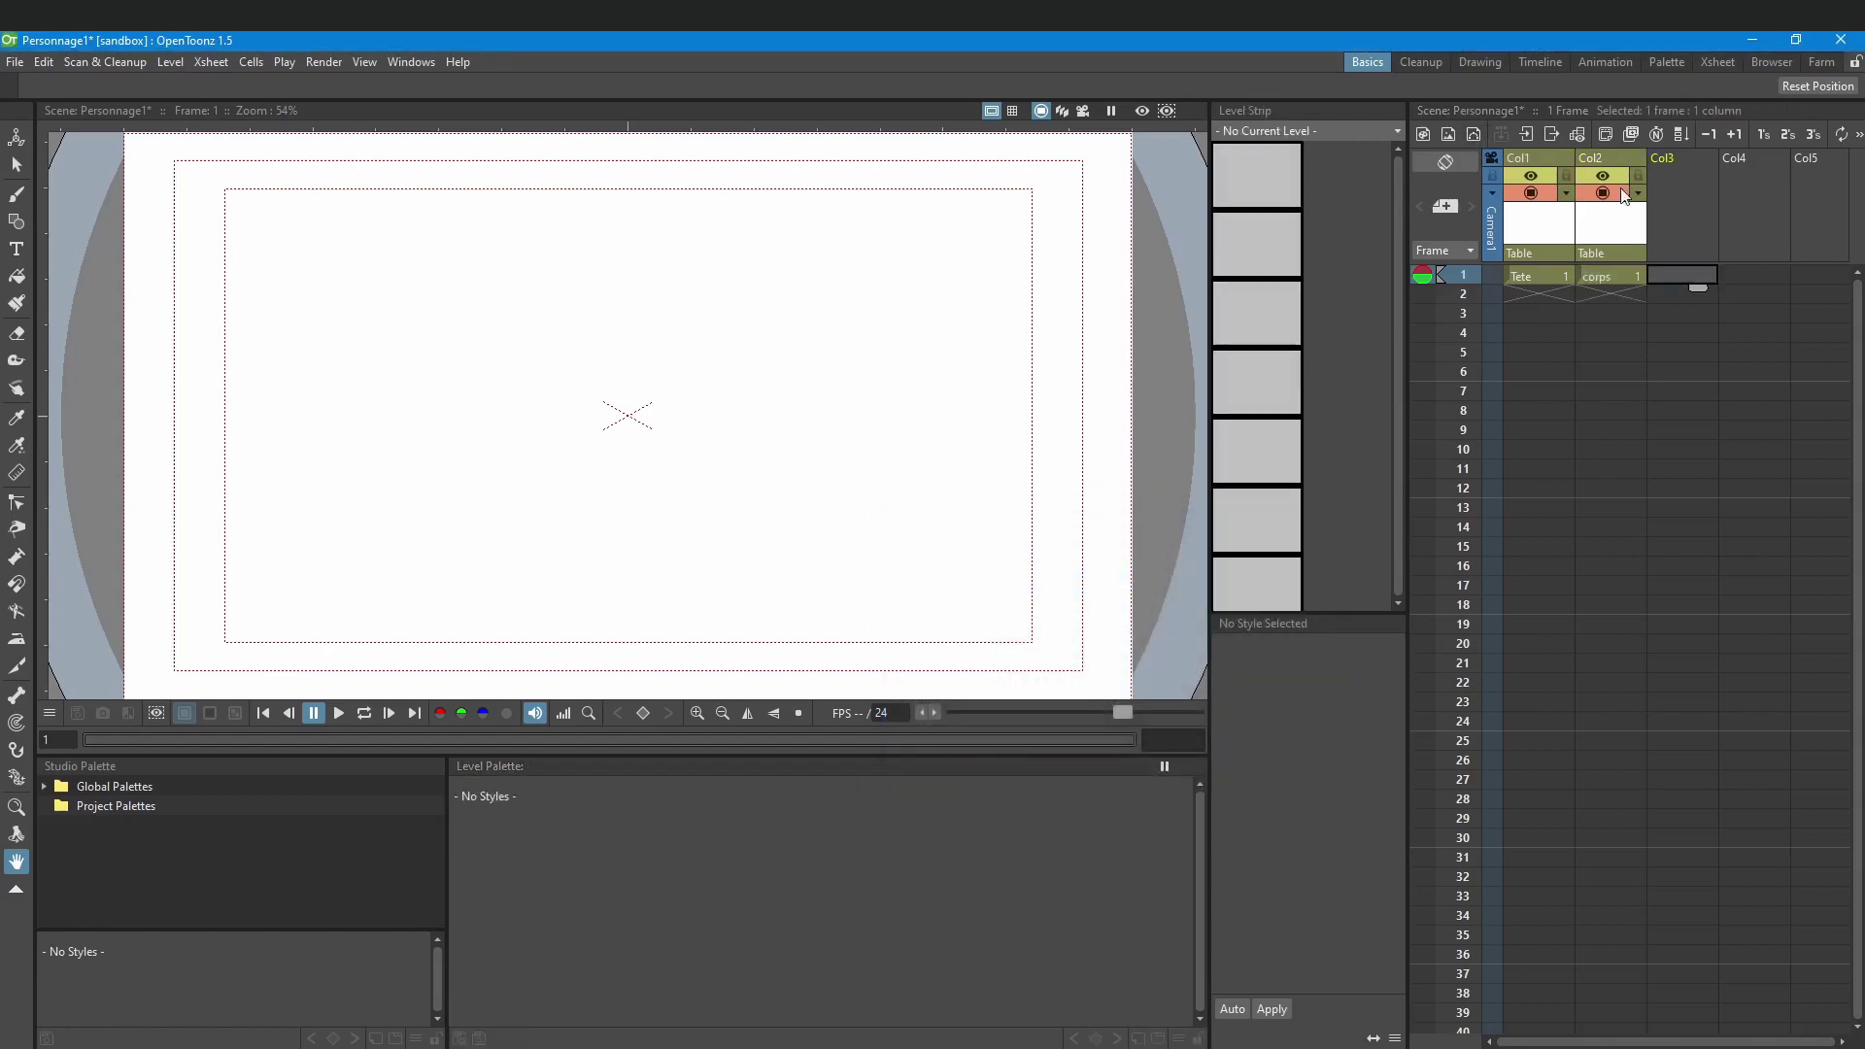
click(1471, 136)
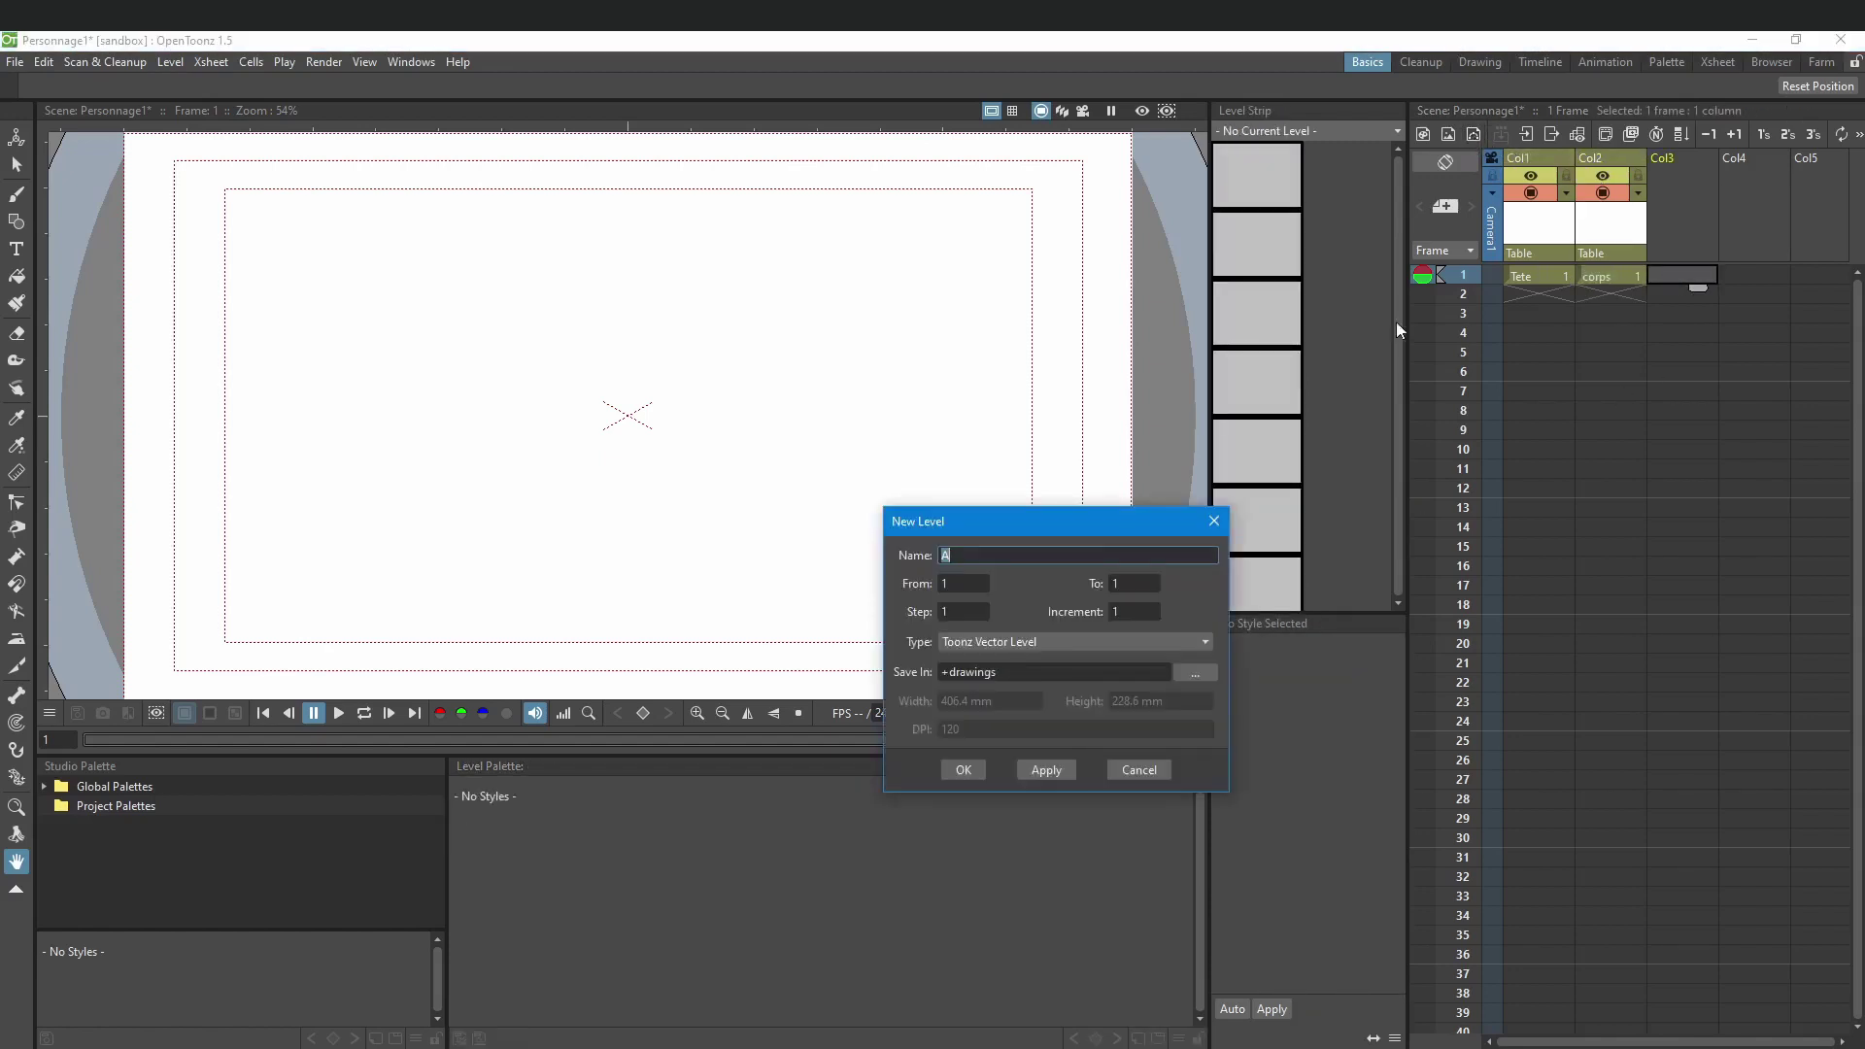
drag(1012, 562, 777, 533)
text(jambes)
key(Return)
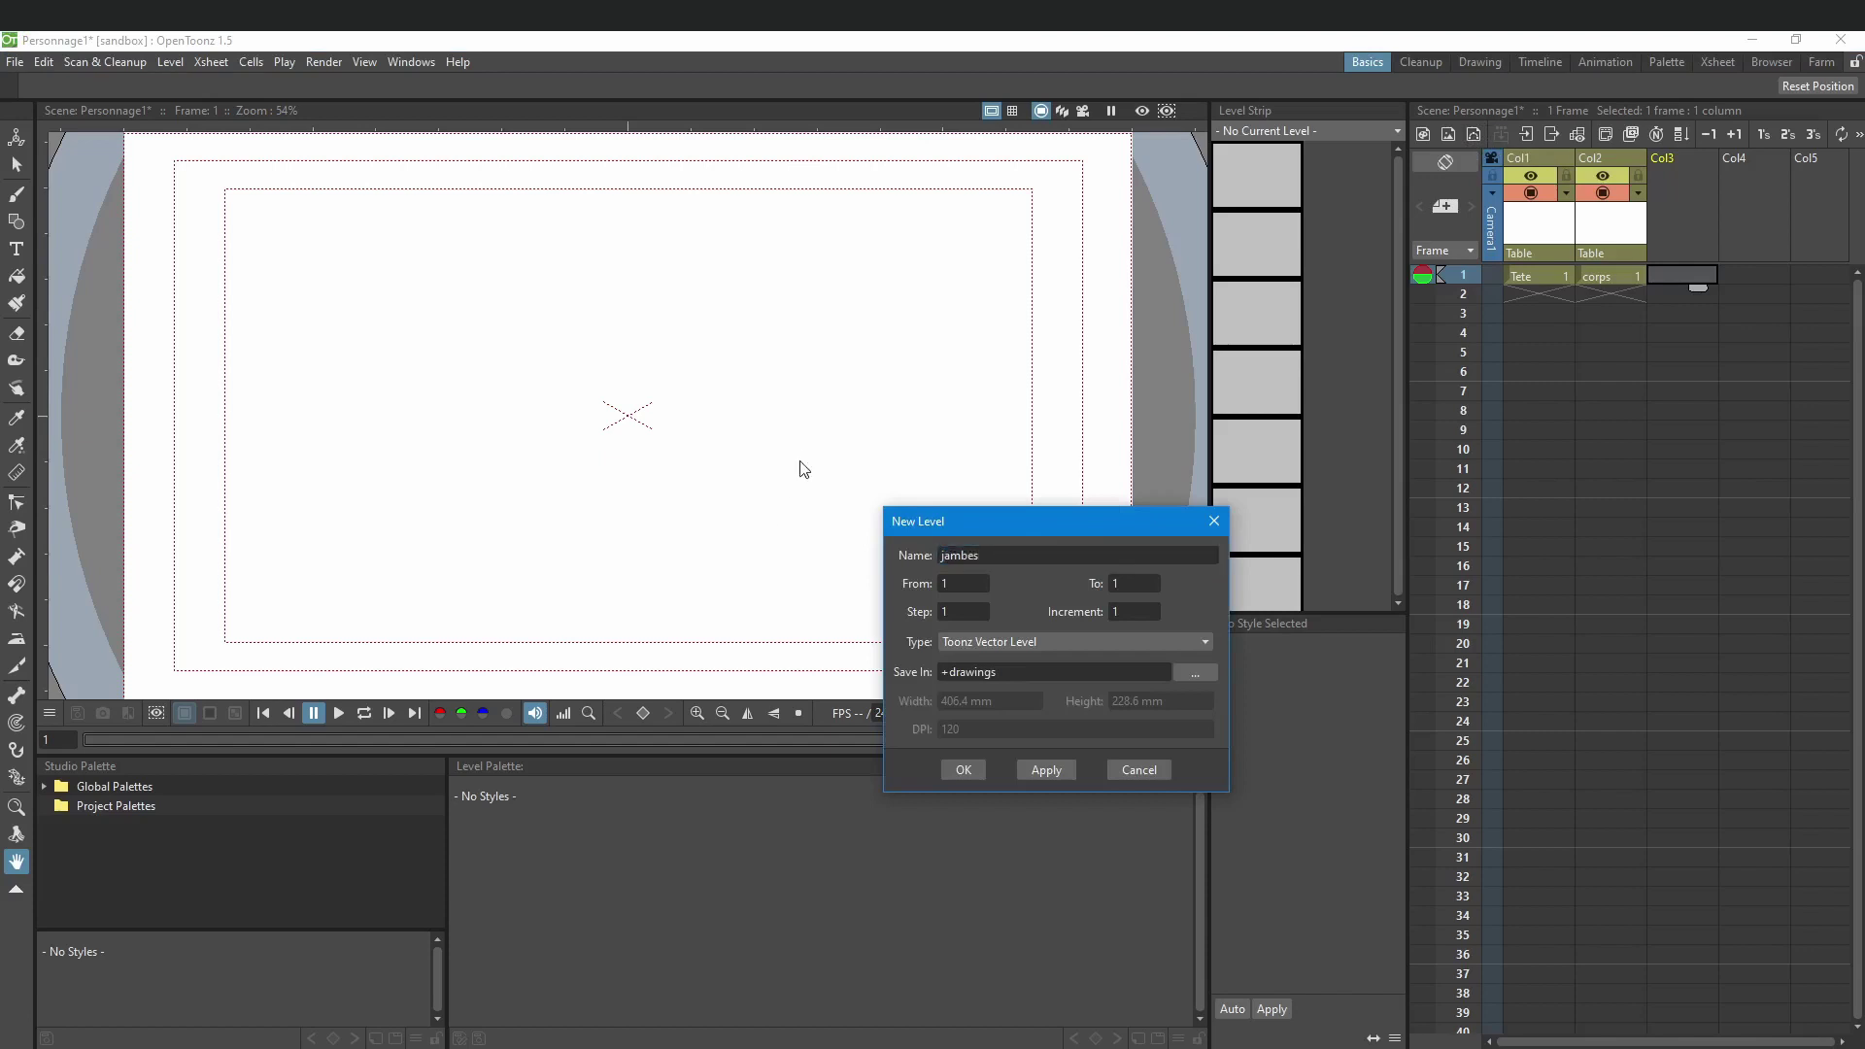
click(957, 769)
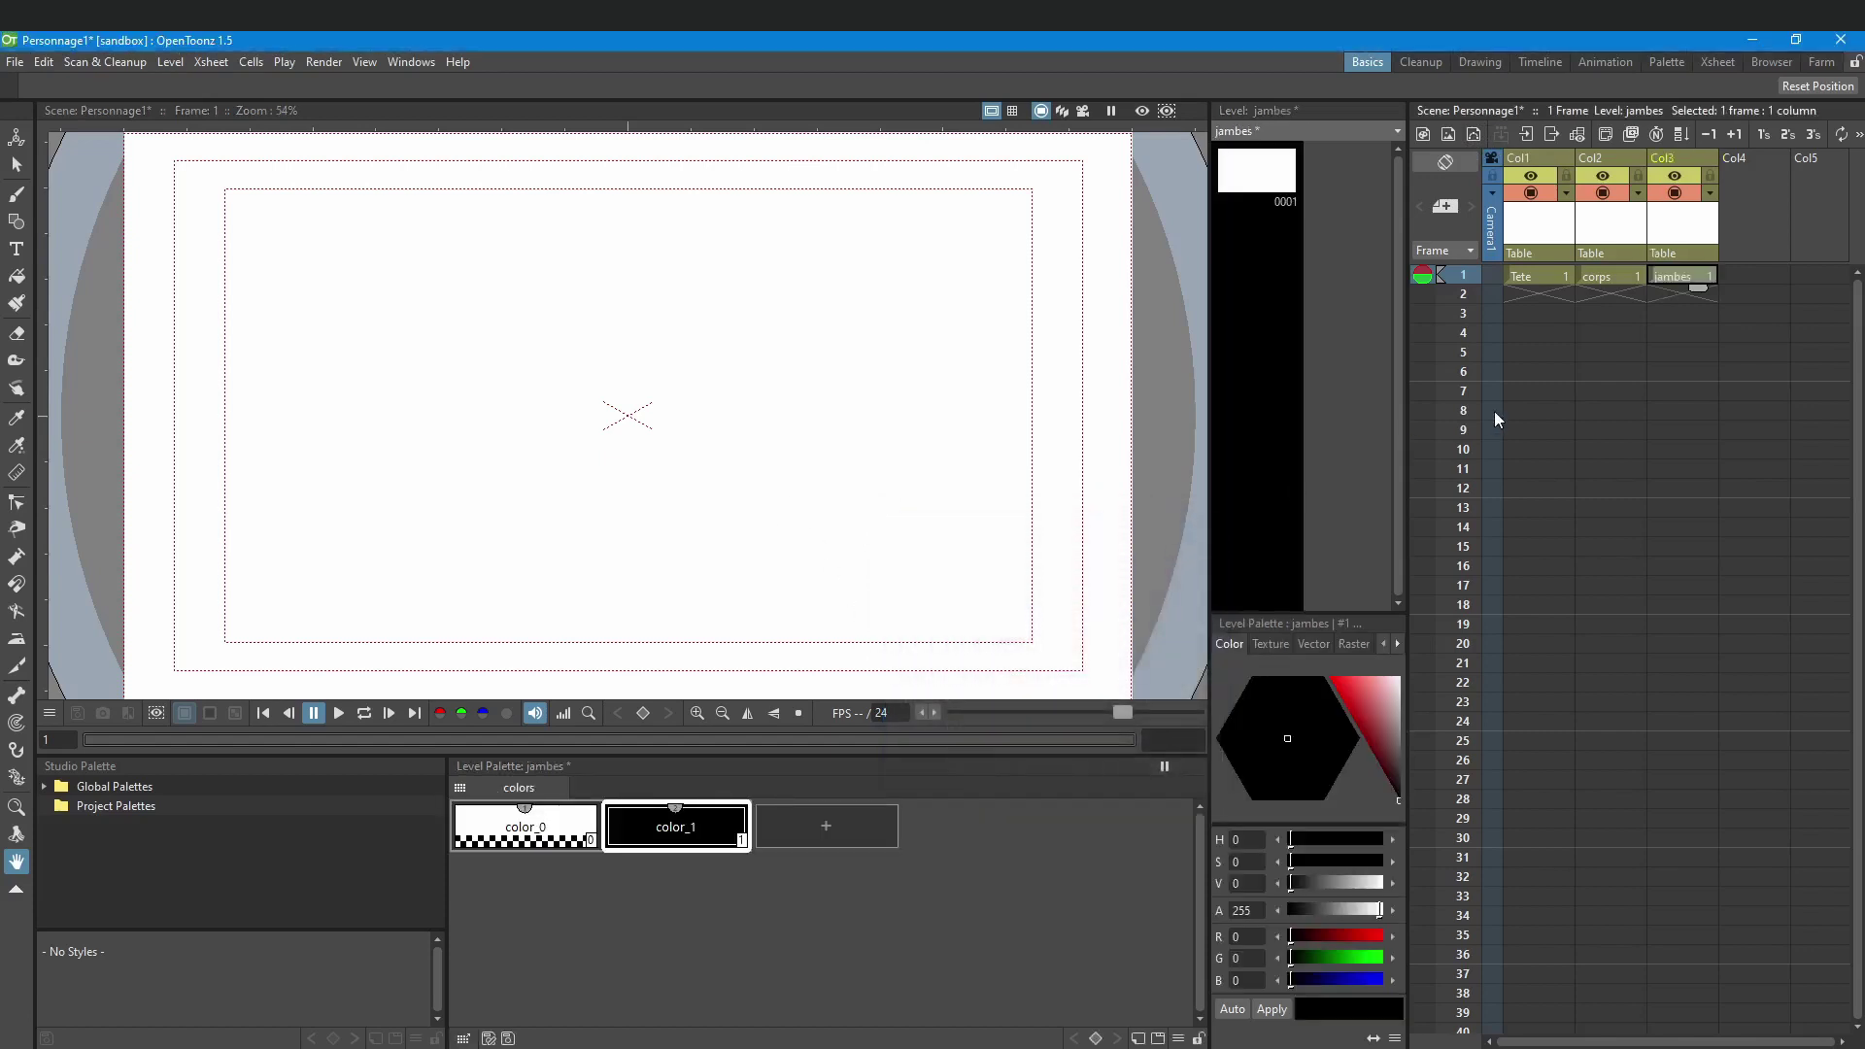
Step: Draw a circle for the character's head on the Tete level with the Geometric tool
click(17, 222)
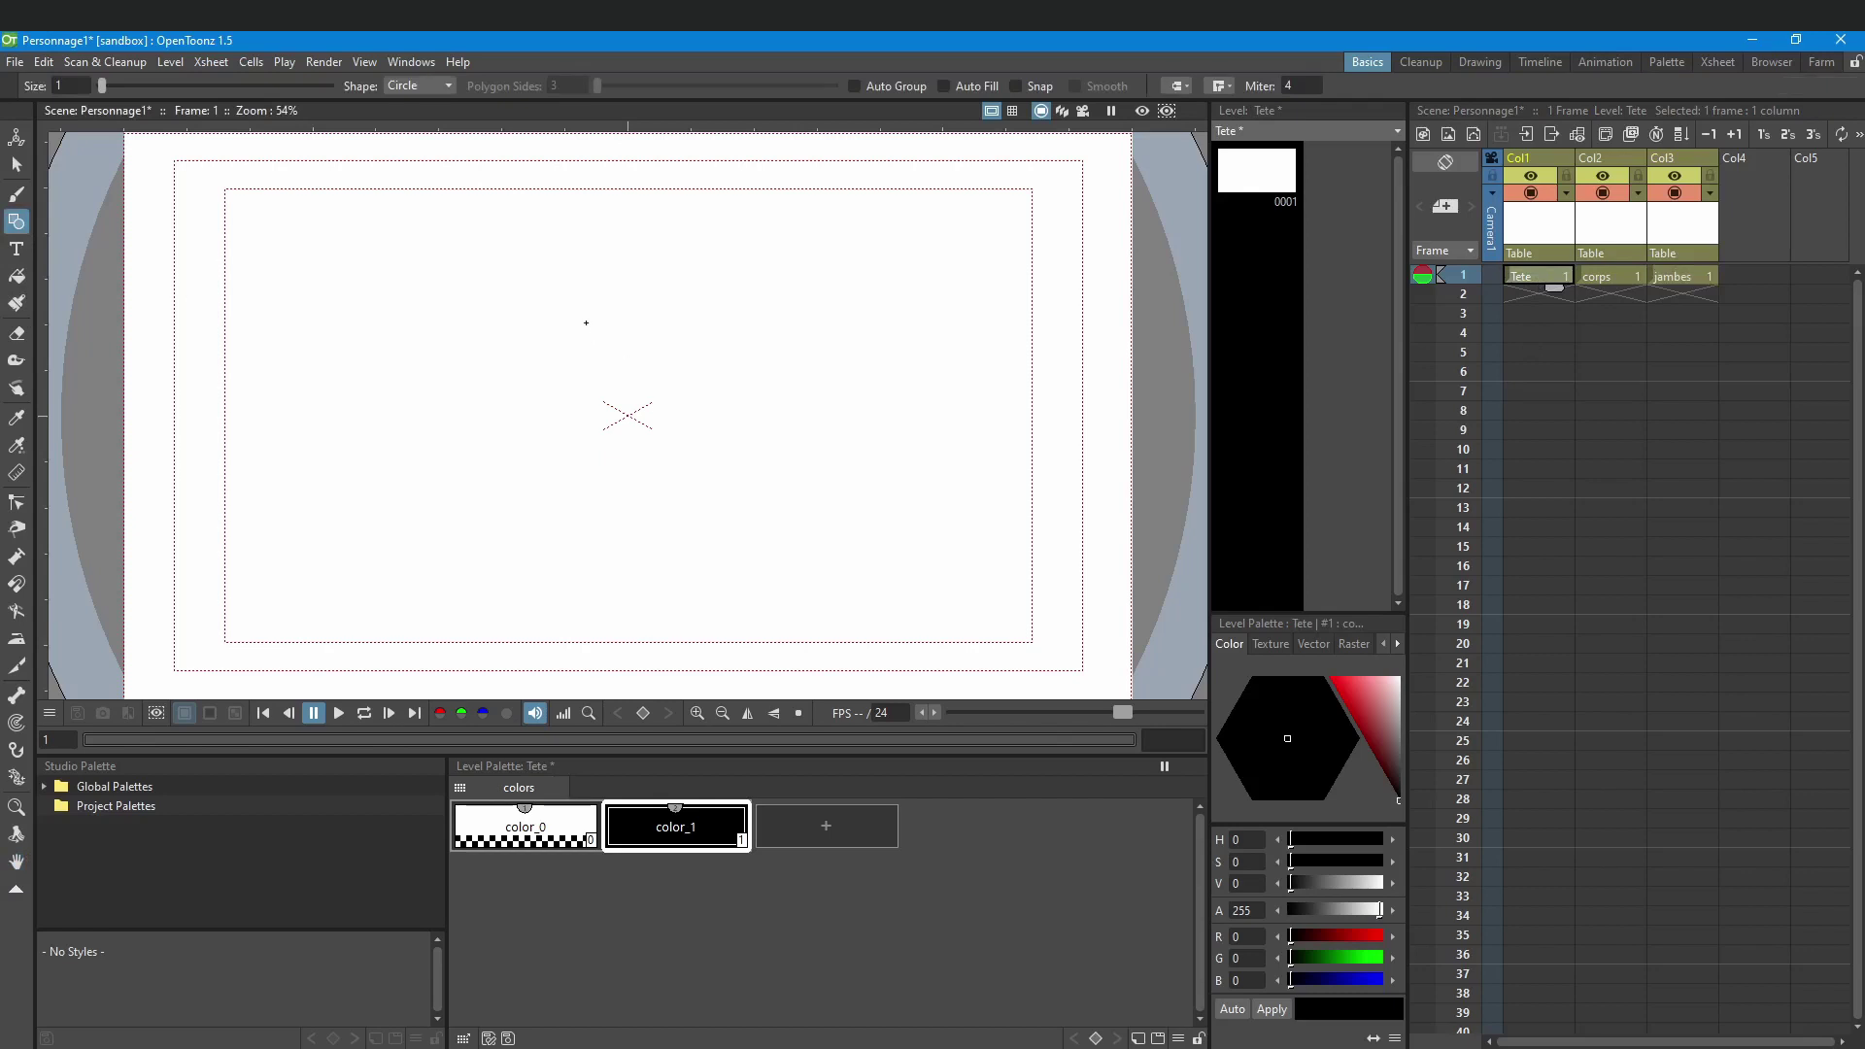
mouse_move(593, 303)
mouse_down()
mouse_move(670, 358)
mouse_move(686, 543)
mouse_up()
key(s)
Step: Draw a rectangle for the character's body on the corps level, directly below the head
click(1610, 279)
click(17, 222)
click(418, 86)
click(418, 111)
key(s)
mouse_move(562, 543)
mouse_down()
mouse_move(570, 491)
mouse_move(591, 495)
mouse_move(629, 592)
mouse_up()
Step: Draw two narrow upright rectangles as legs below the body on the jambes level, and reselect the Tete cell
click(1690, 279)
click(16, 221)
drag(649, 494, 672, 592)
click(1538, 276)
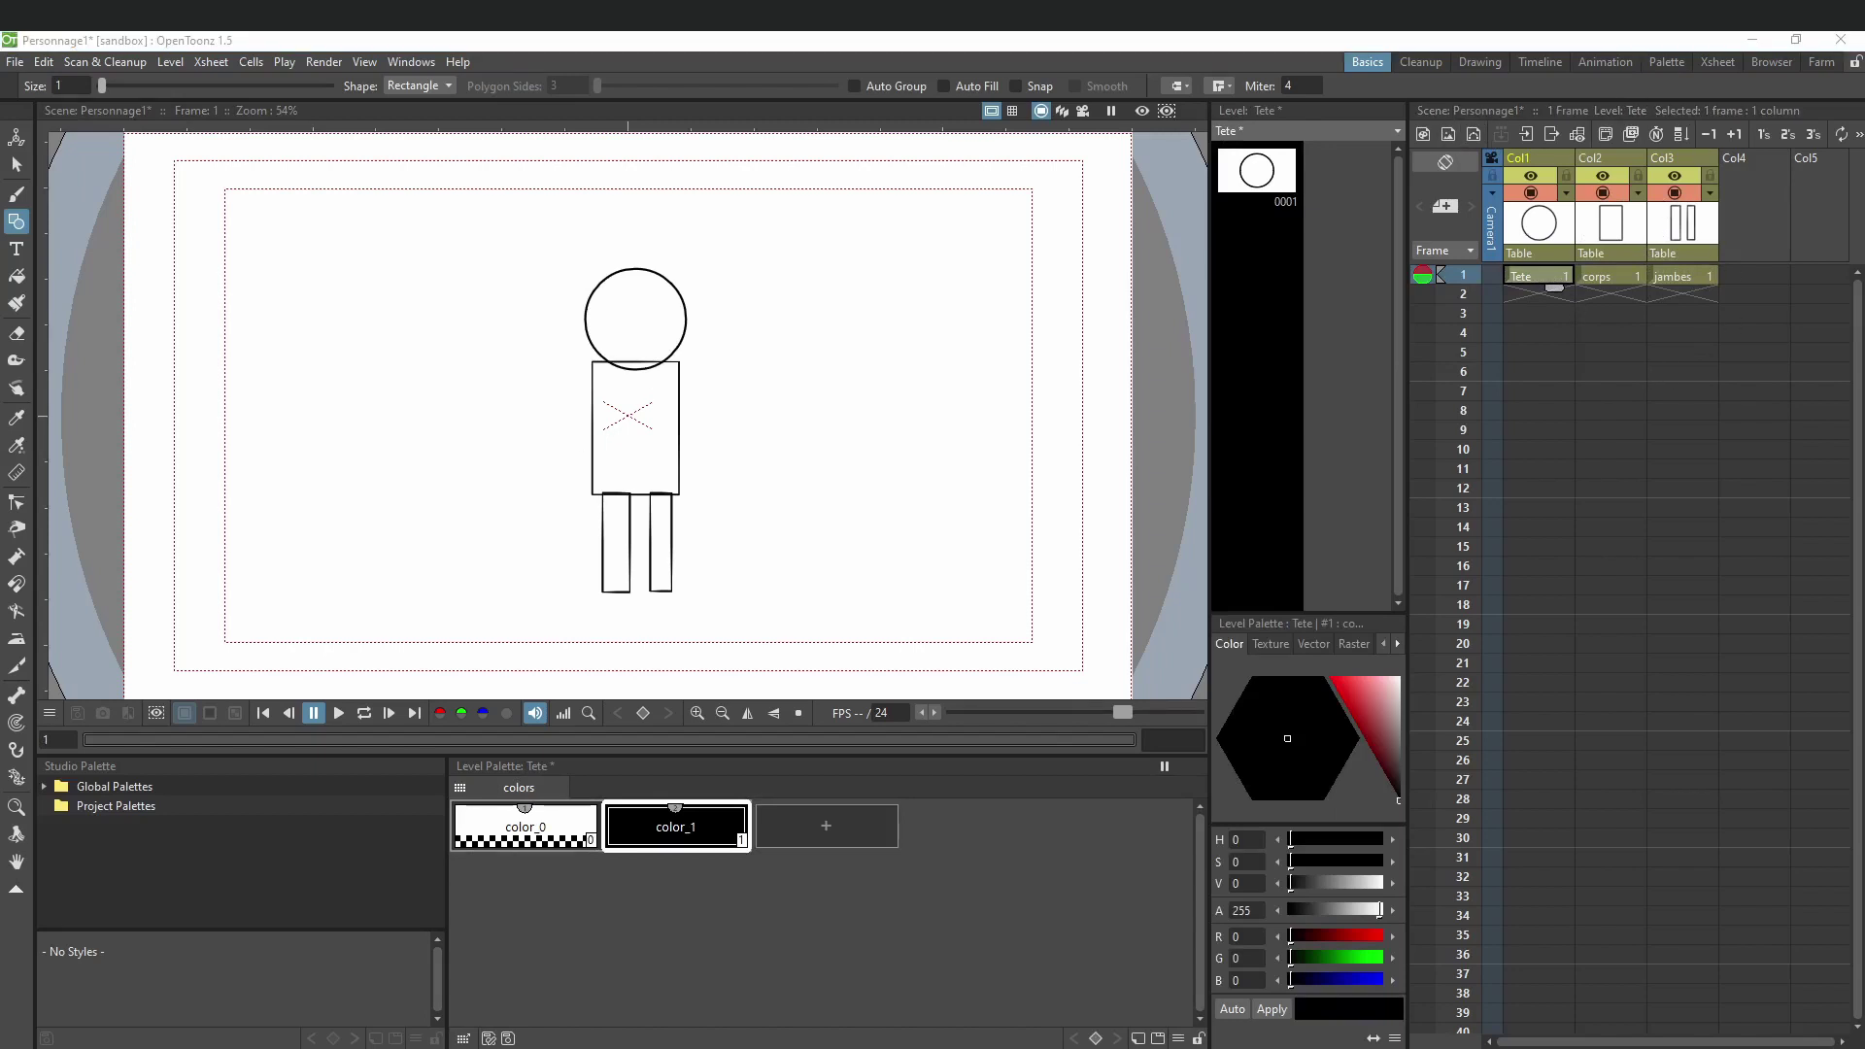
Step: Check the contents of the sandbox project's extras, inputs and drawings folders in File Explorer
drag(464, 328, 696, 269)
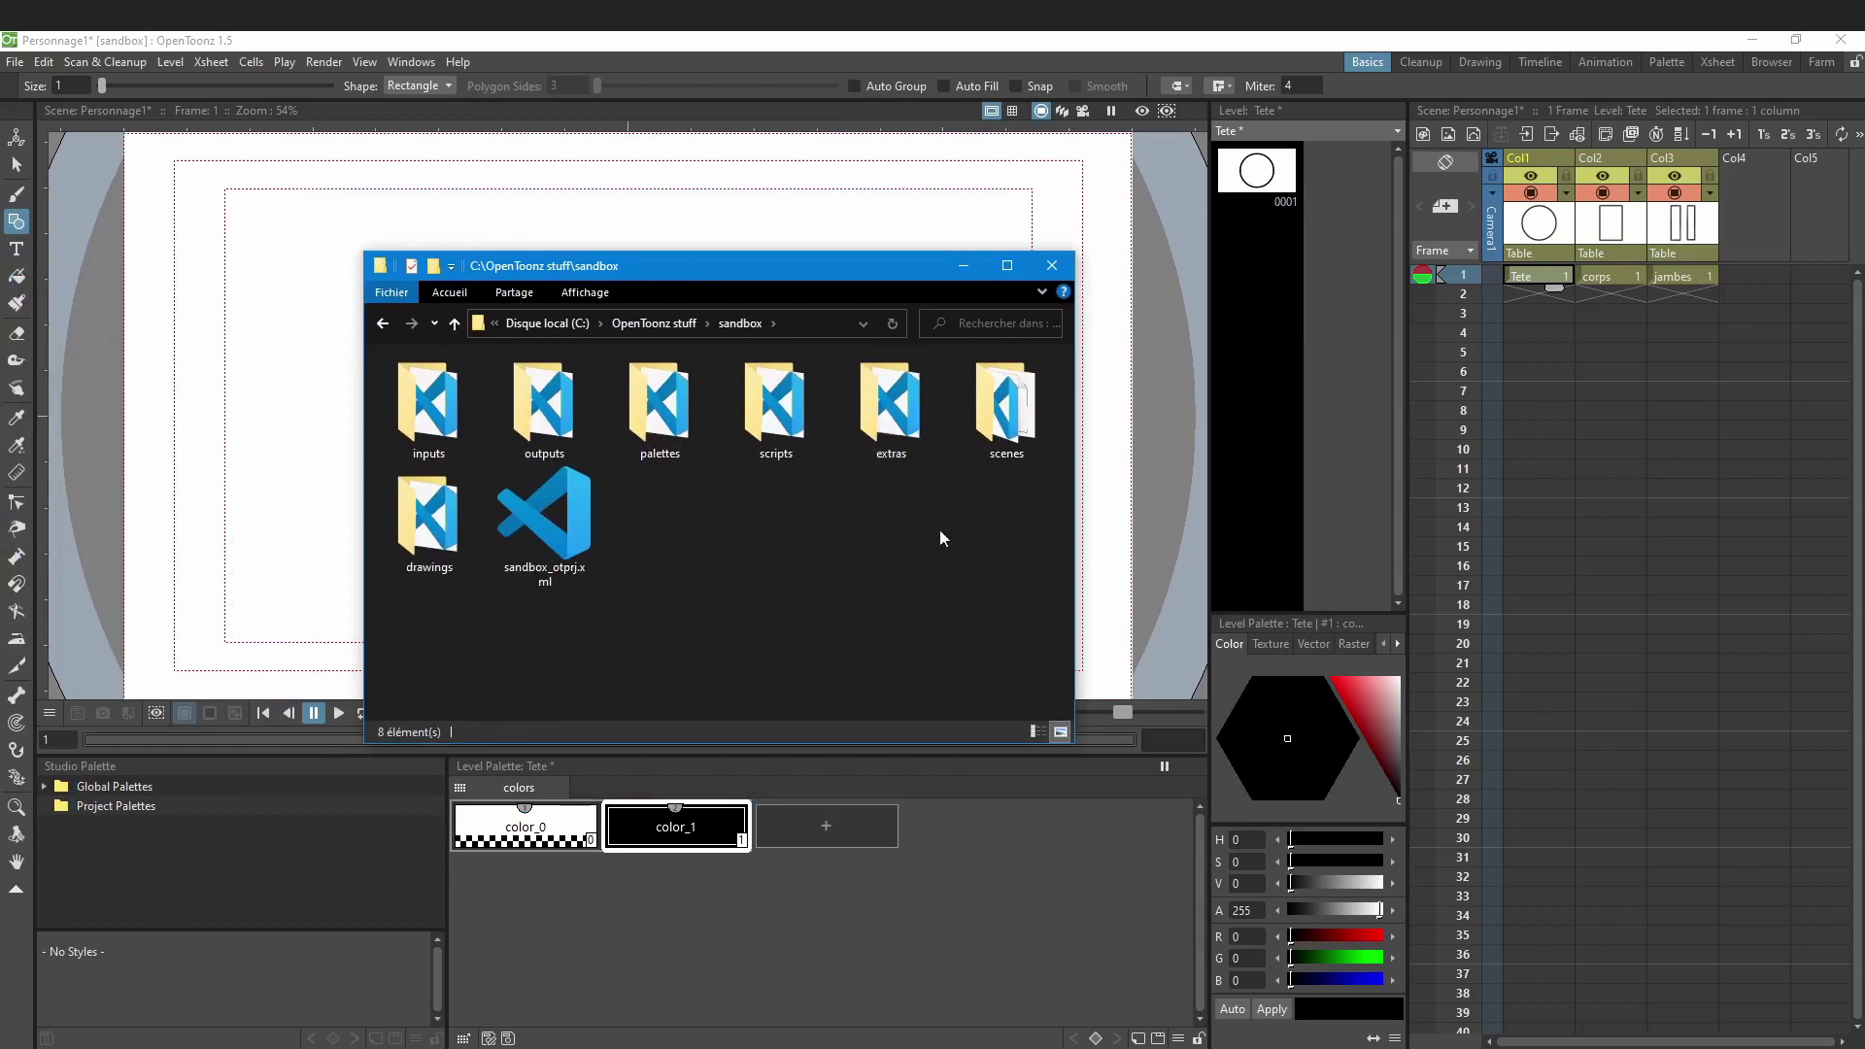
double_click(891, 406)
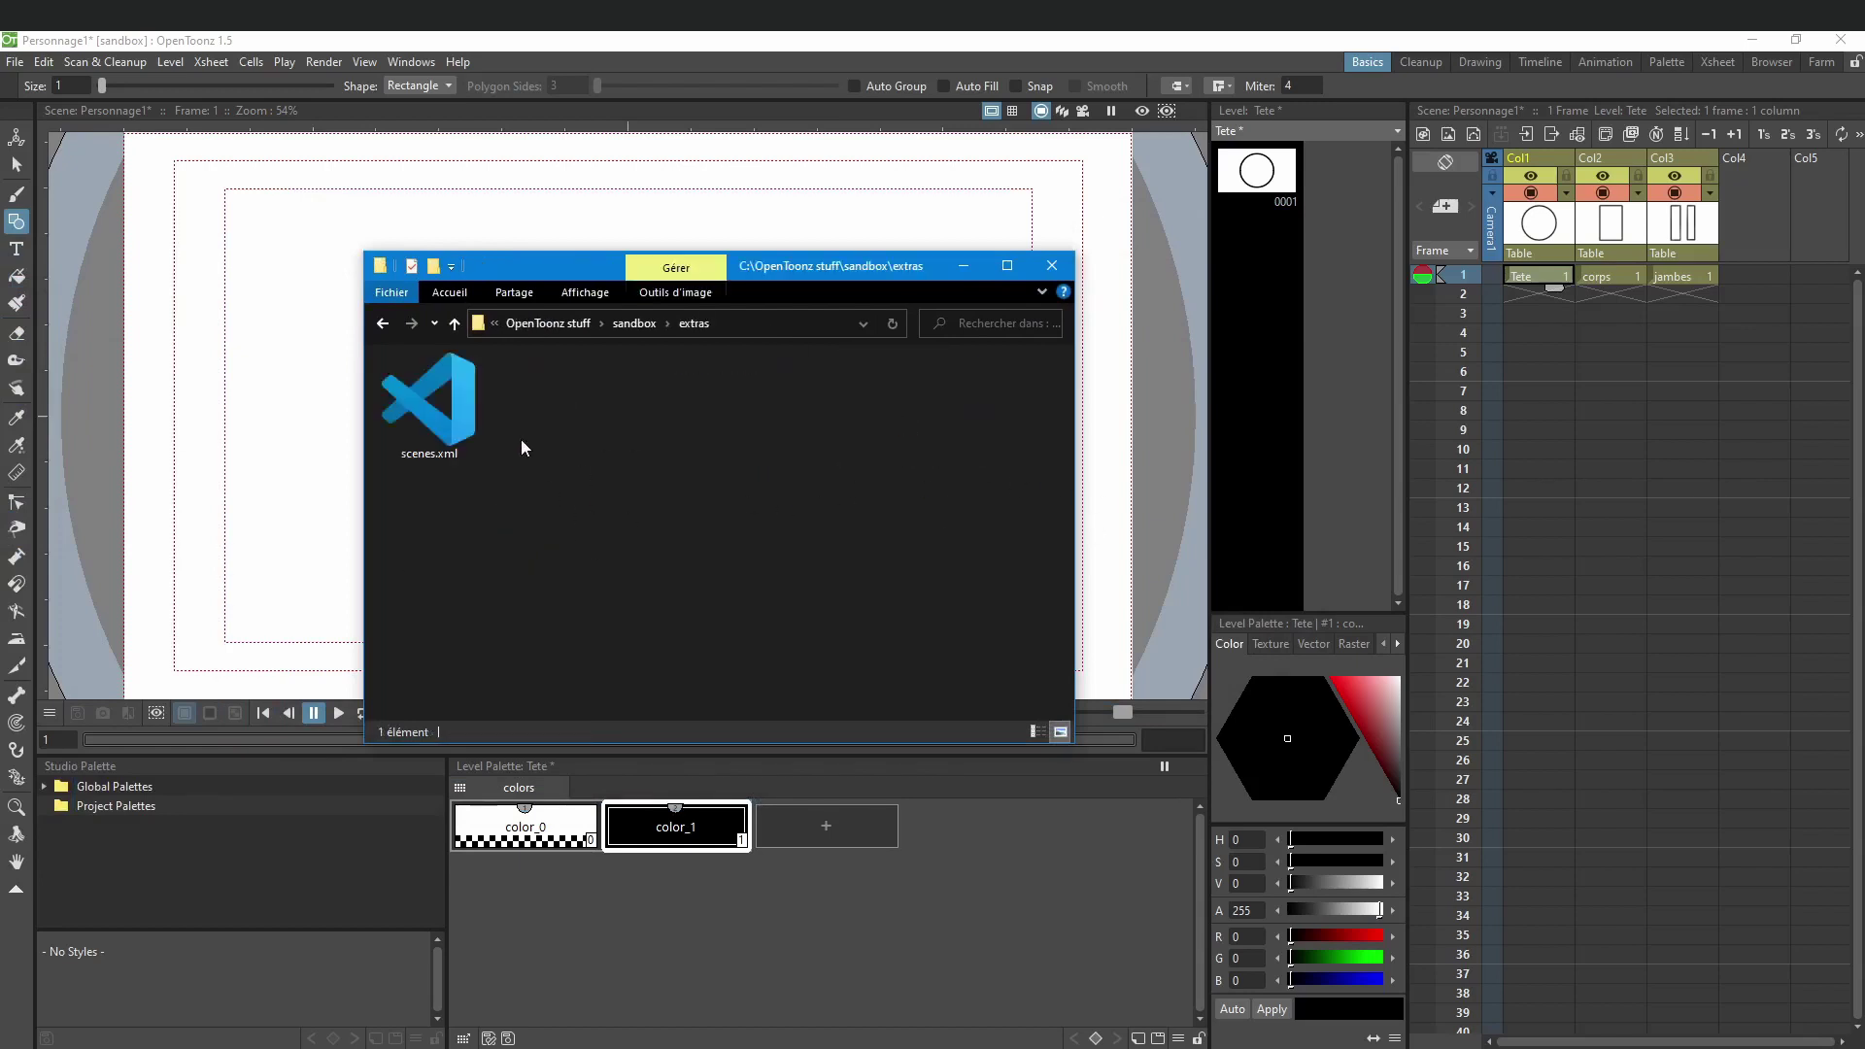
click(453, 324)
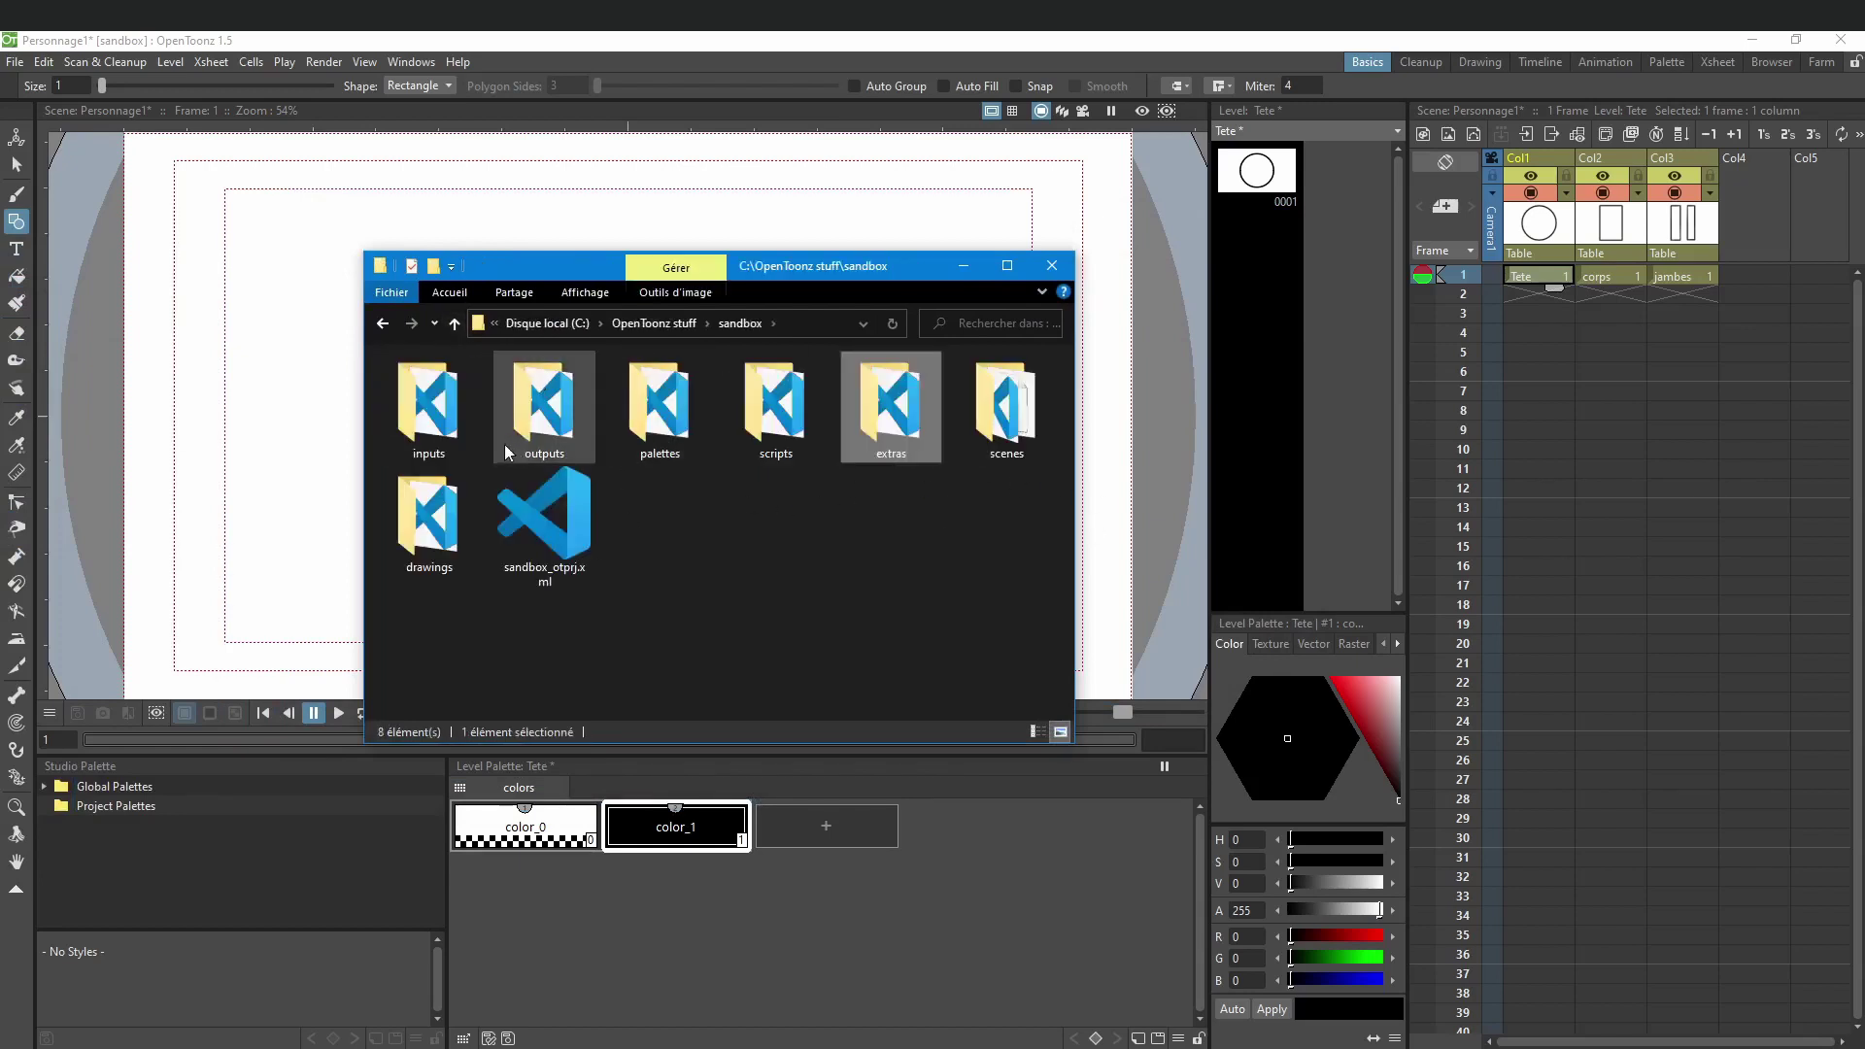
double_click(429, 406)
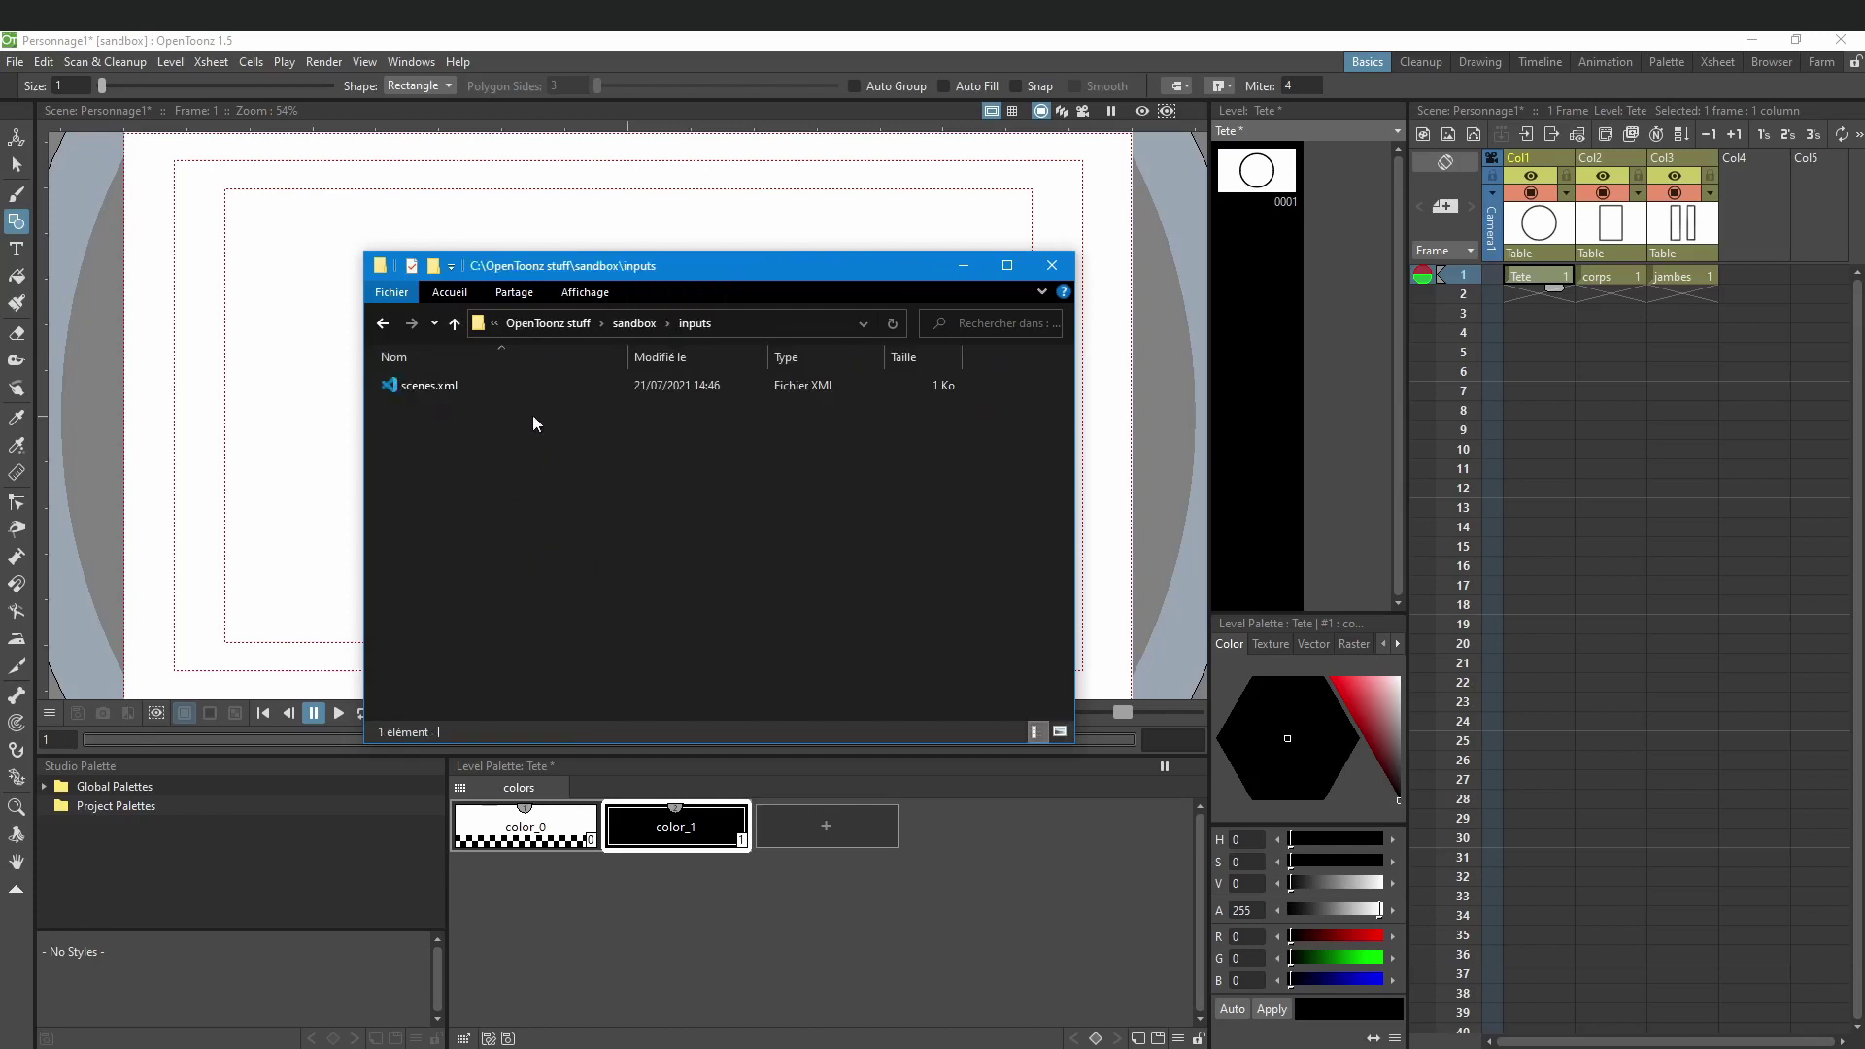
click(383, 323)
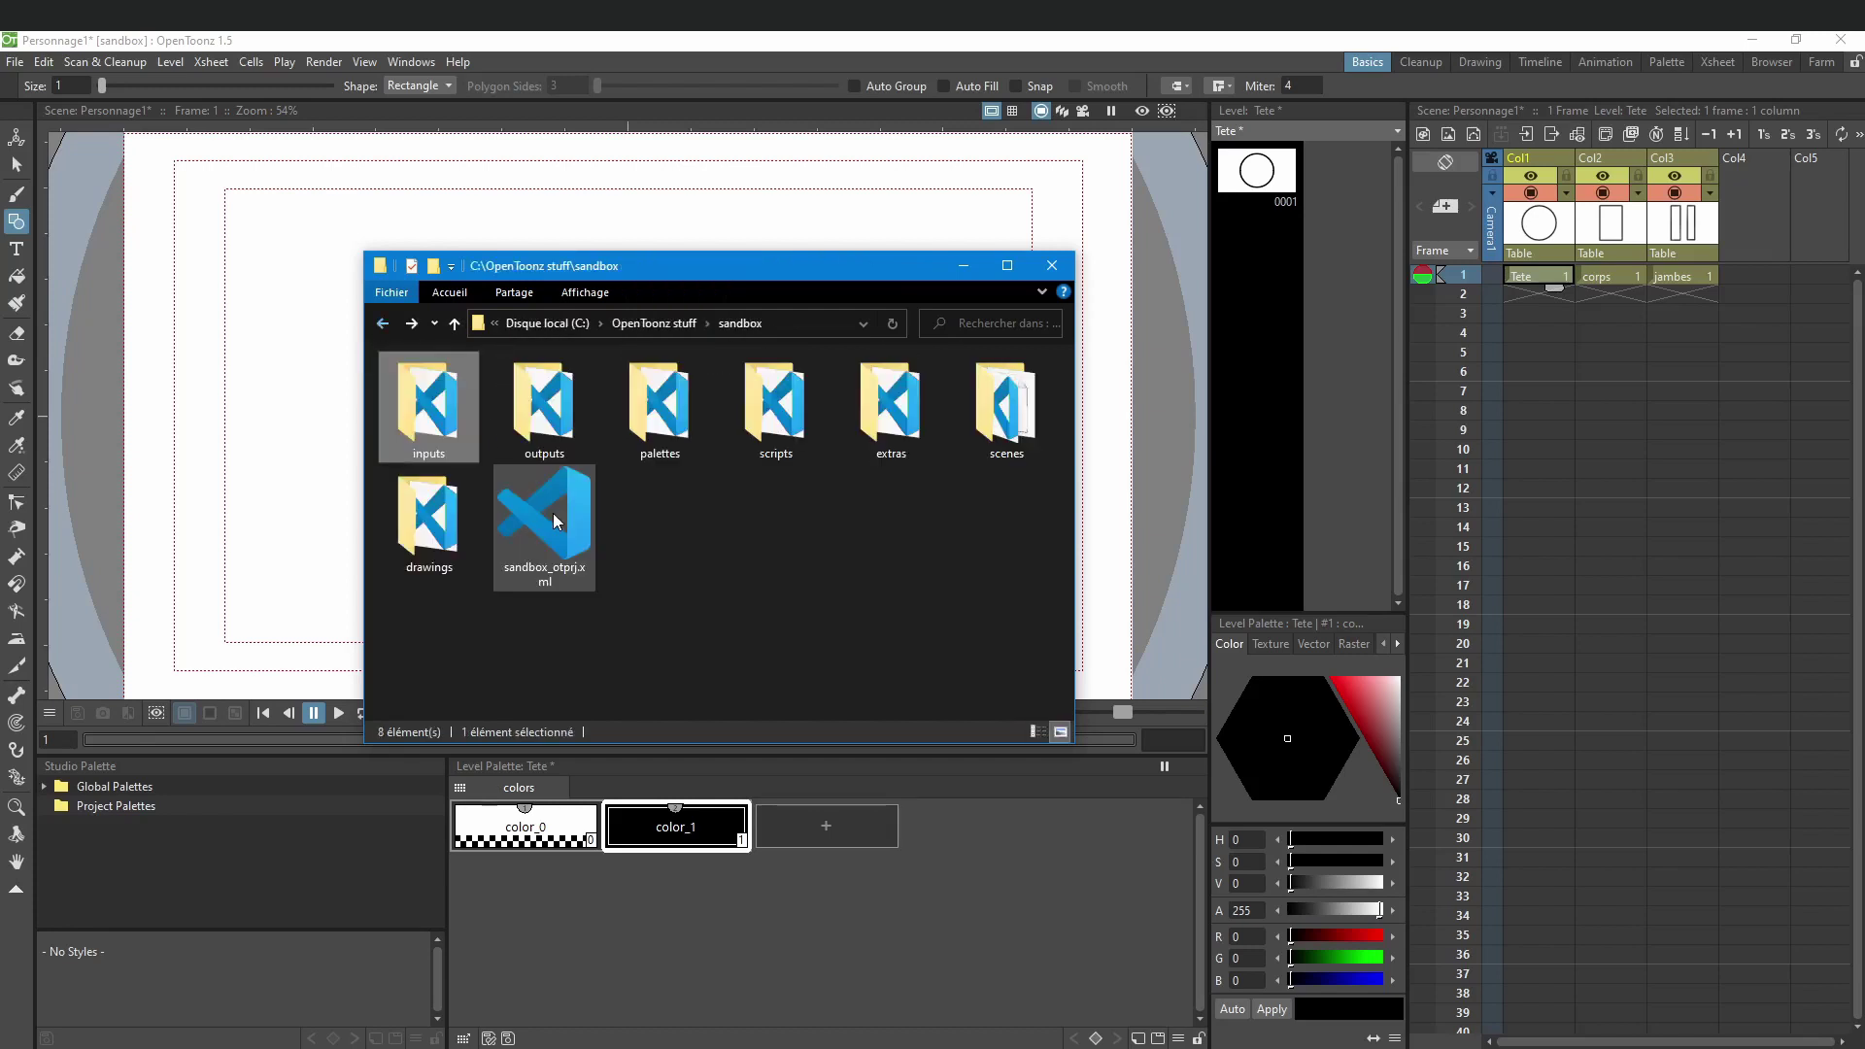
double_click(436, 521)
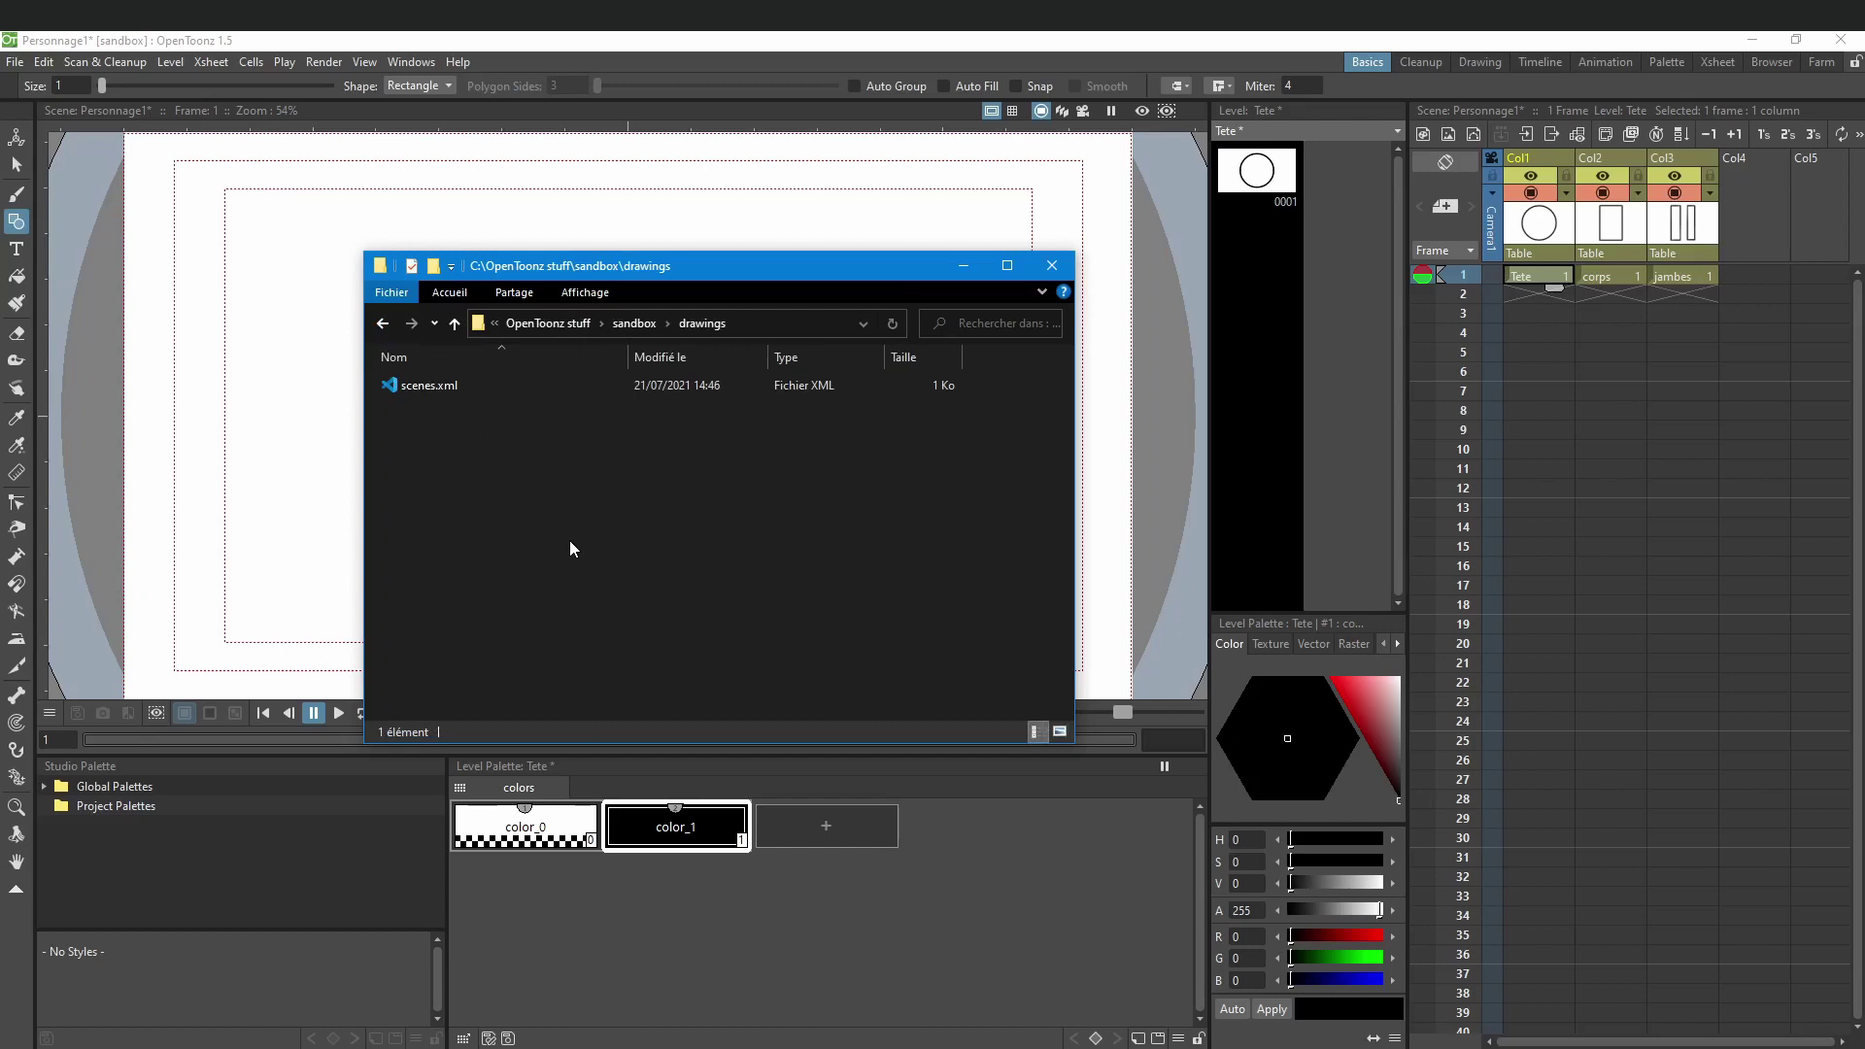
drag(658, 265, 0, 292)
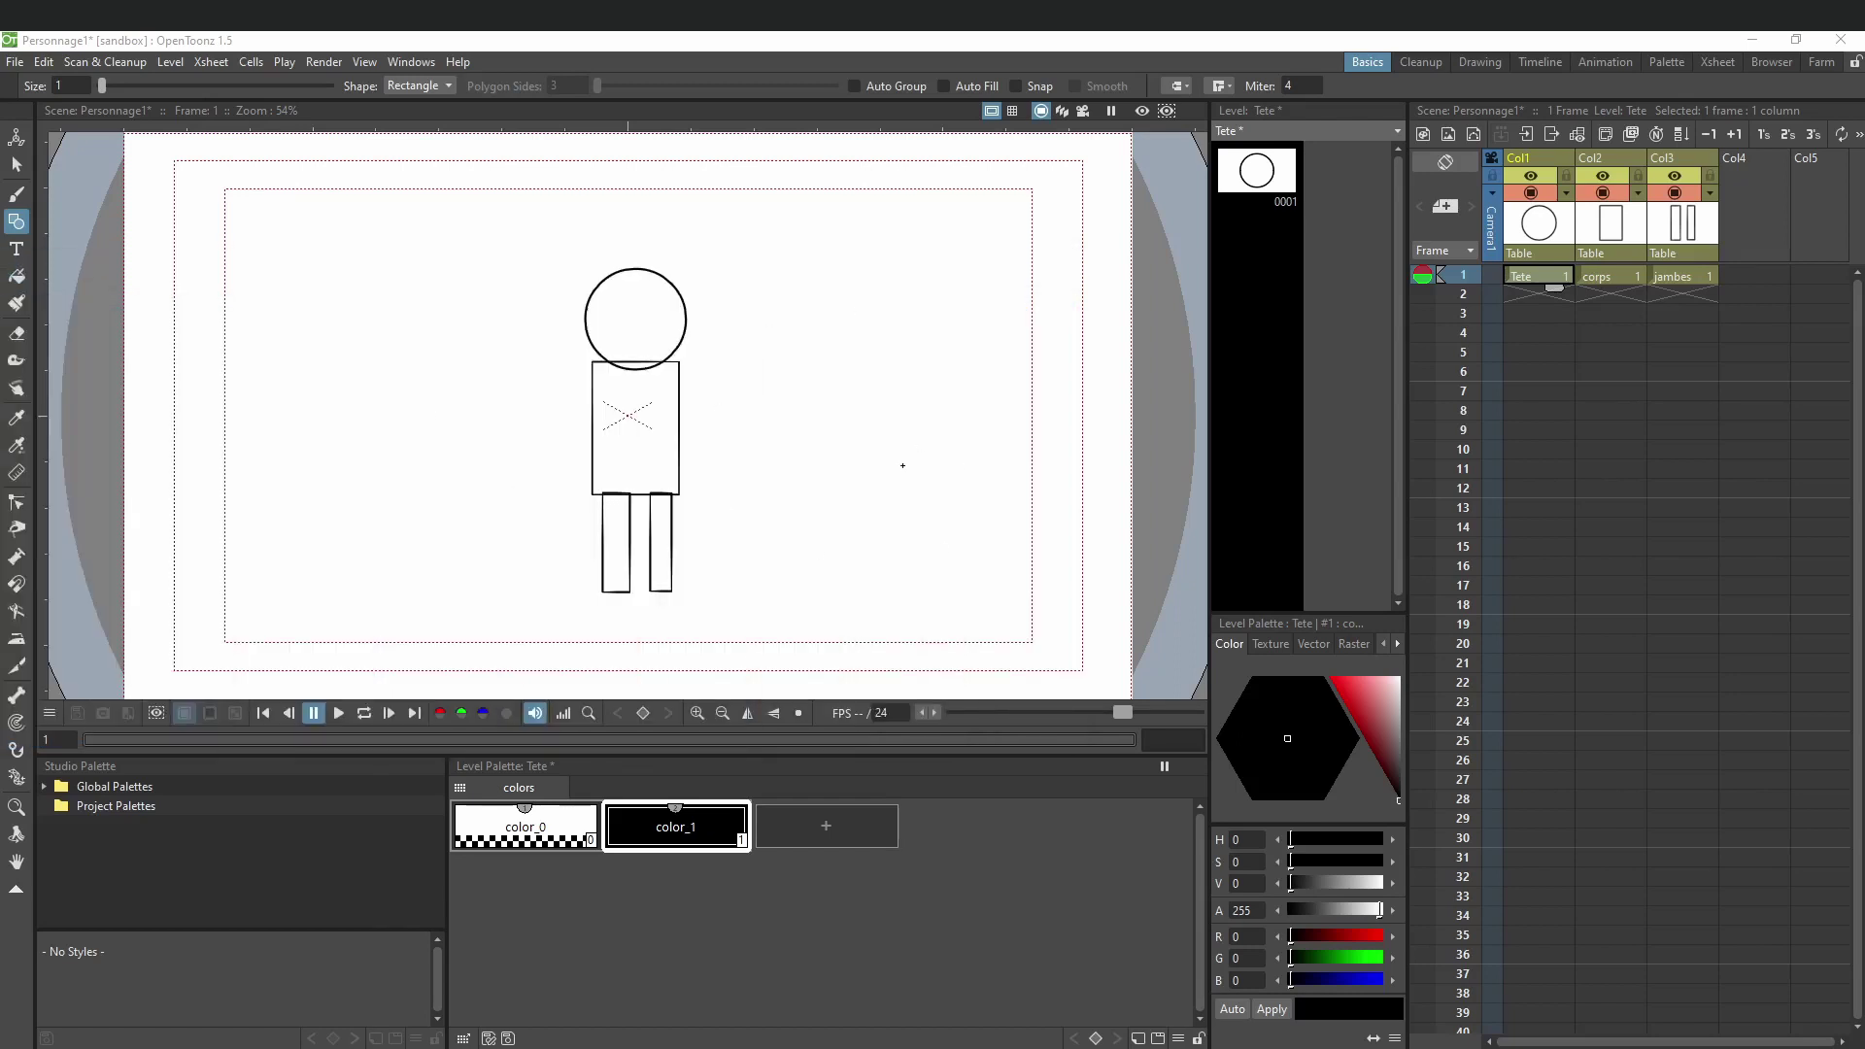
Step: Save only the scene file, using Save Scene rather than Save All
click(15, 61)
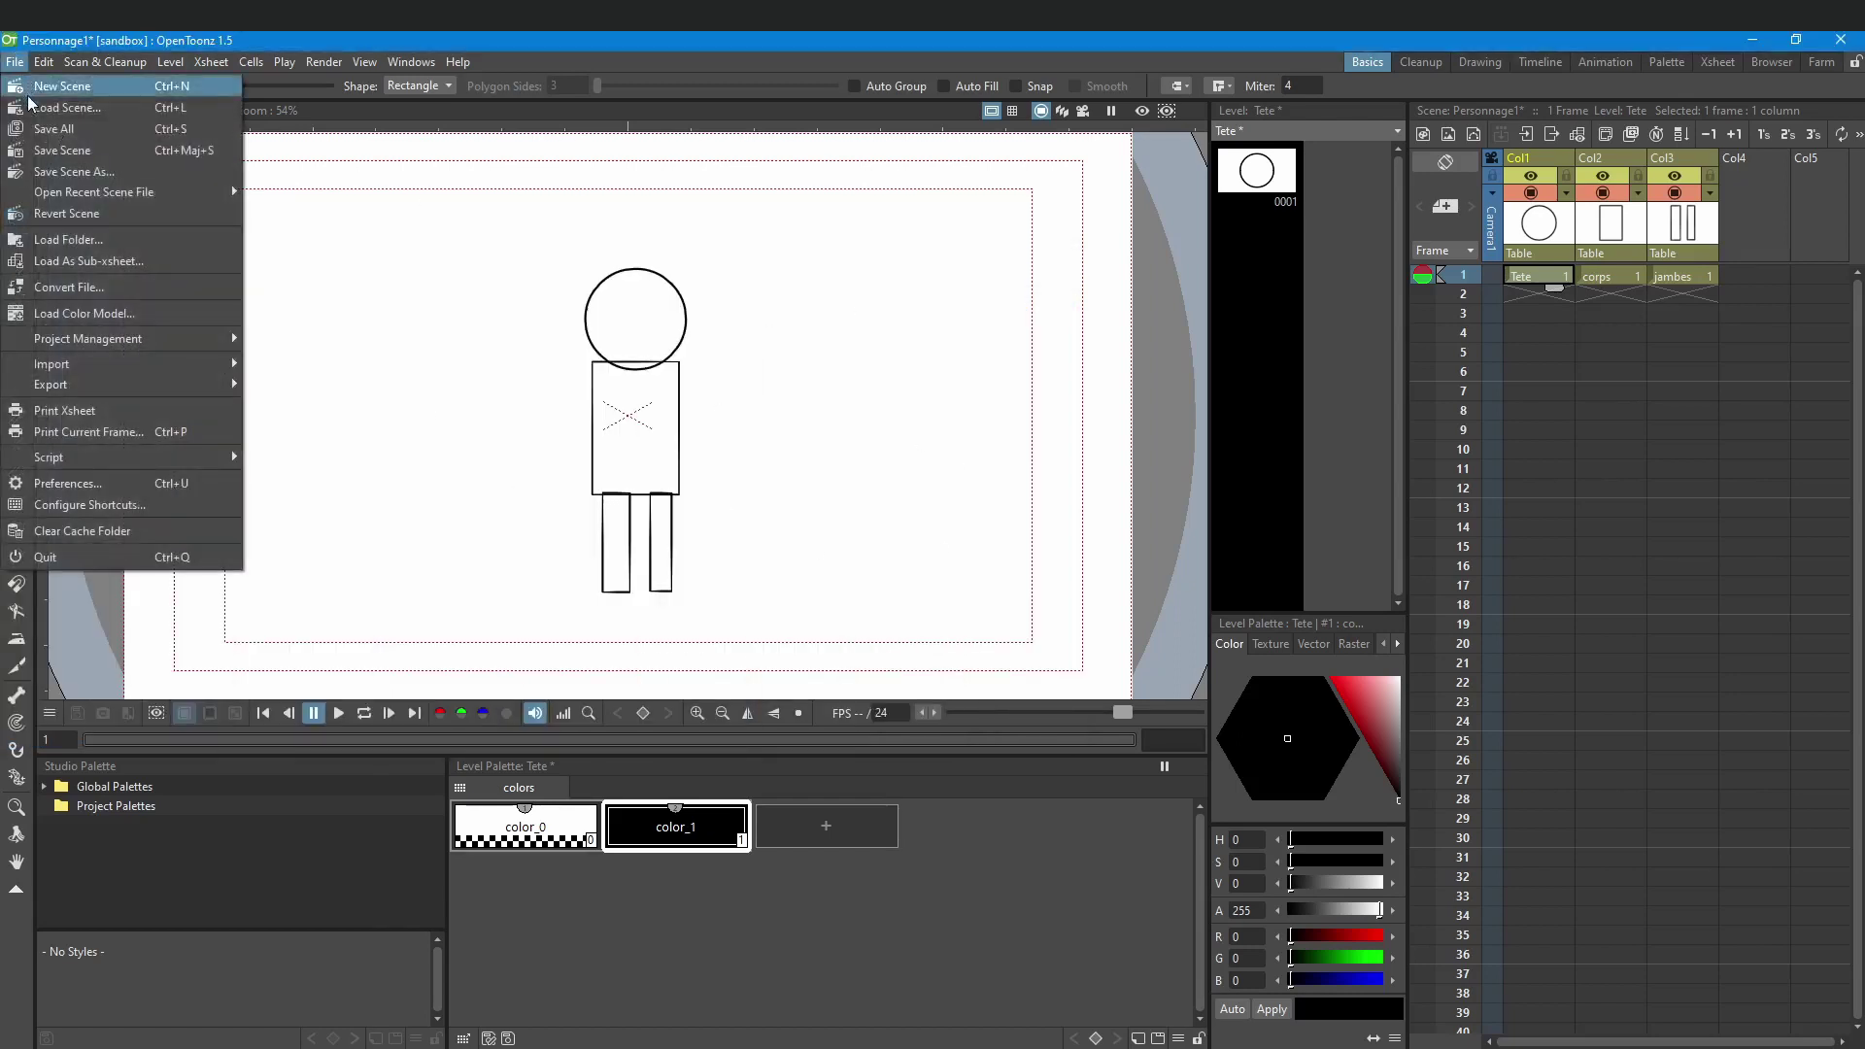
click(81, 153)
Step: Inspect the files in the sandbox project's scenes and drawings folders in File Explorer after saving the scene
key(alt+Tab)
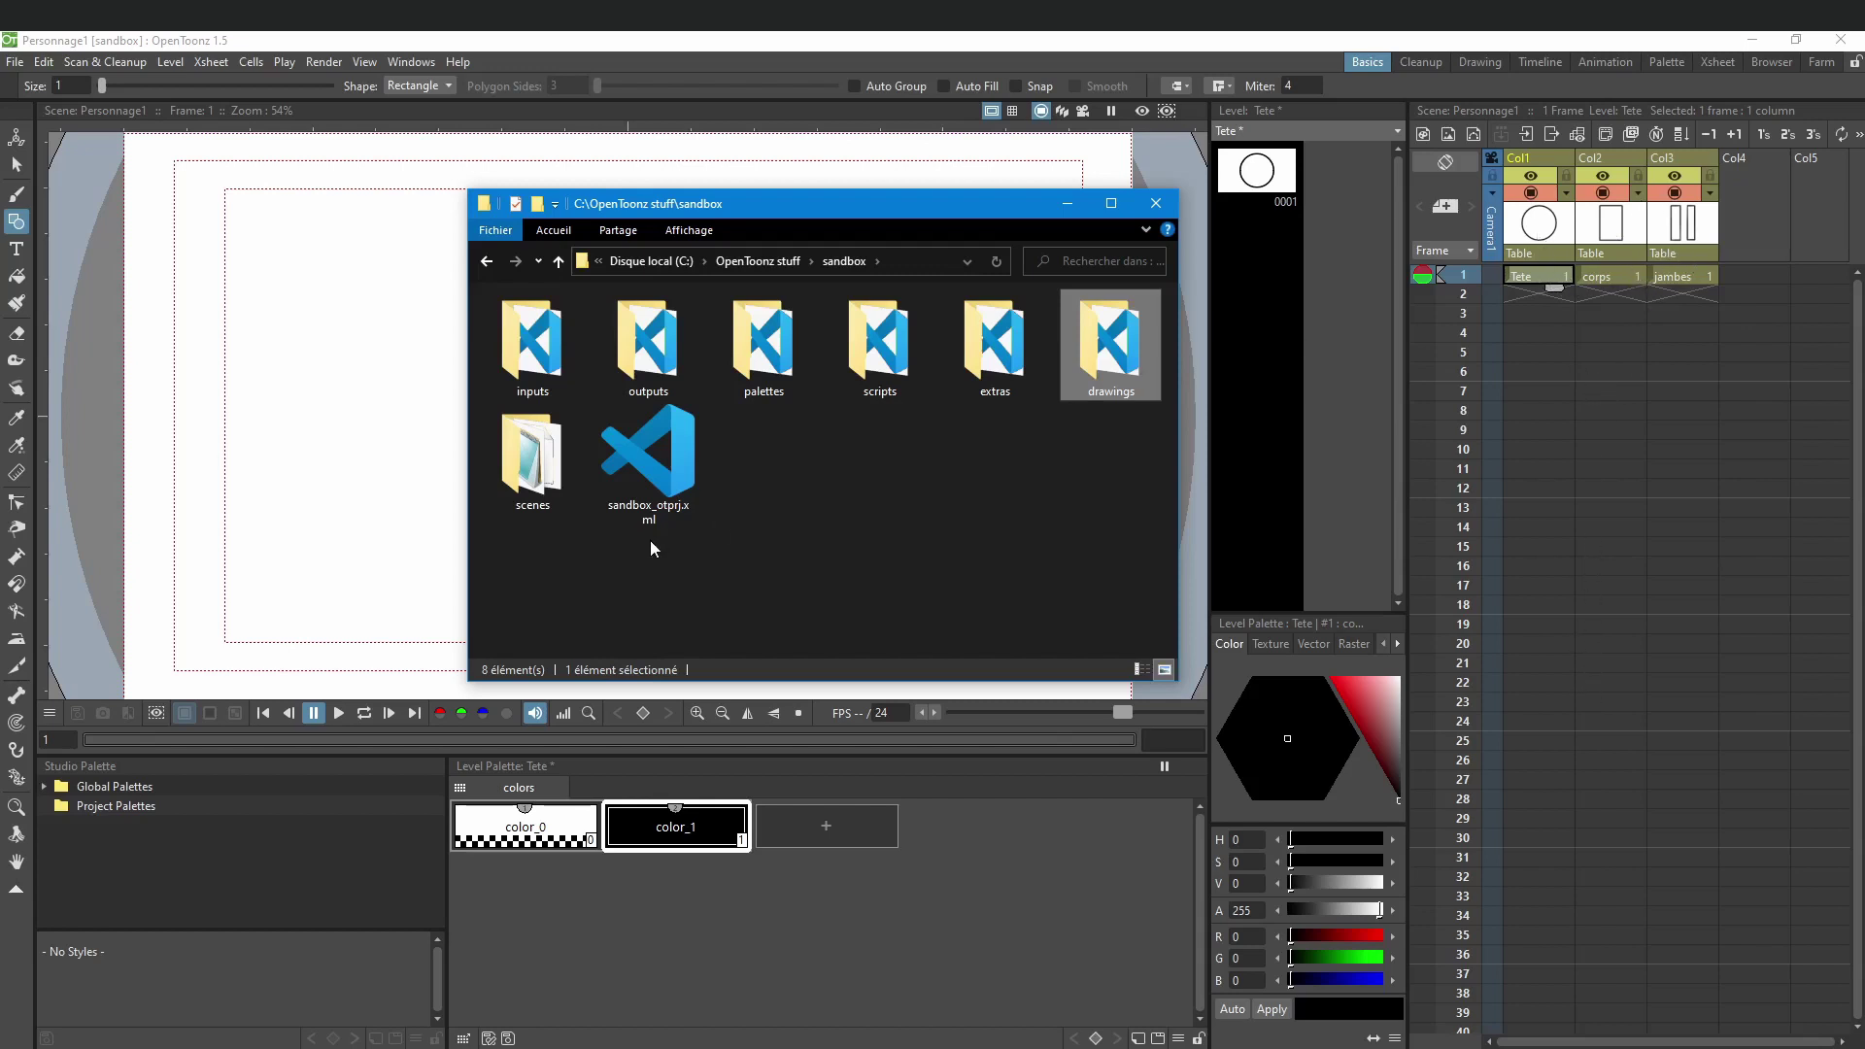
double_click(574, 457)
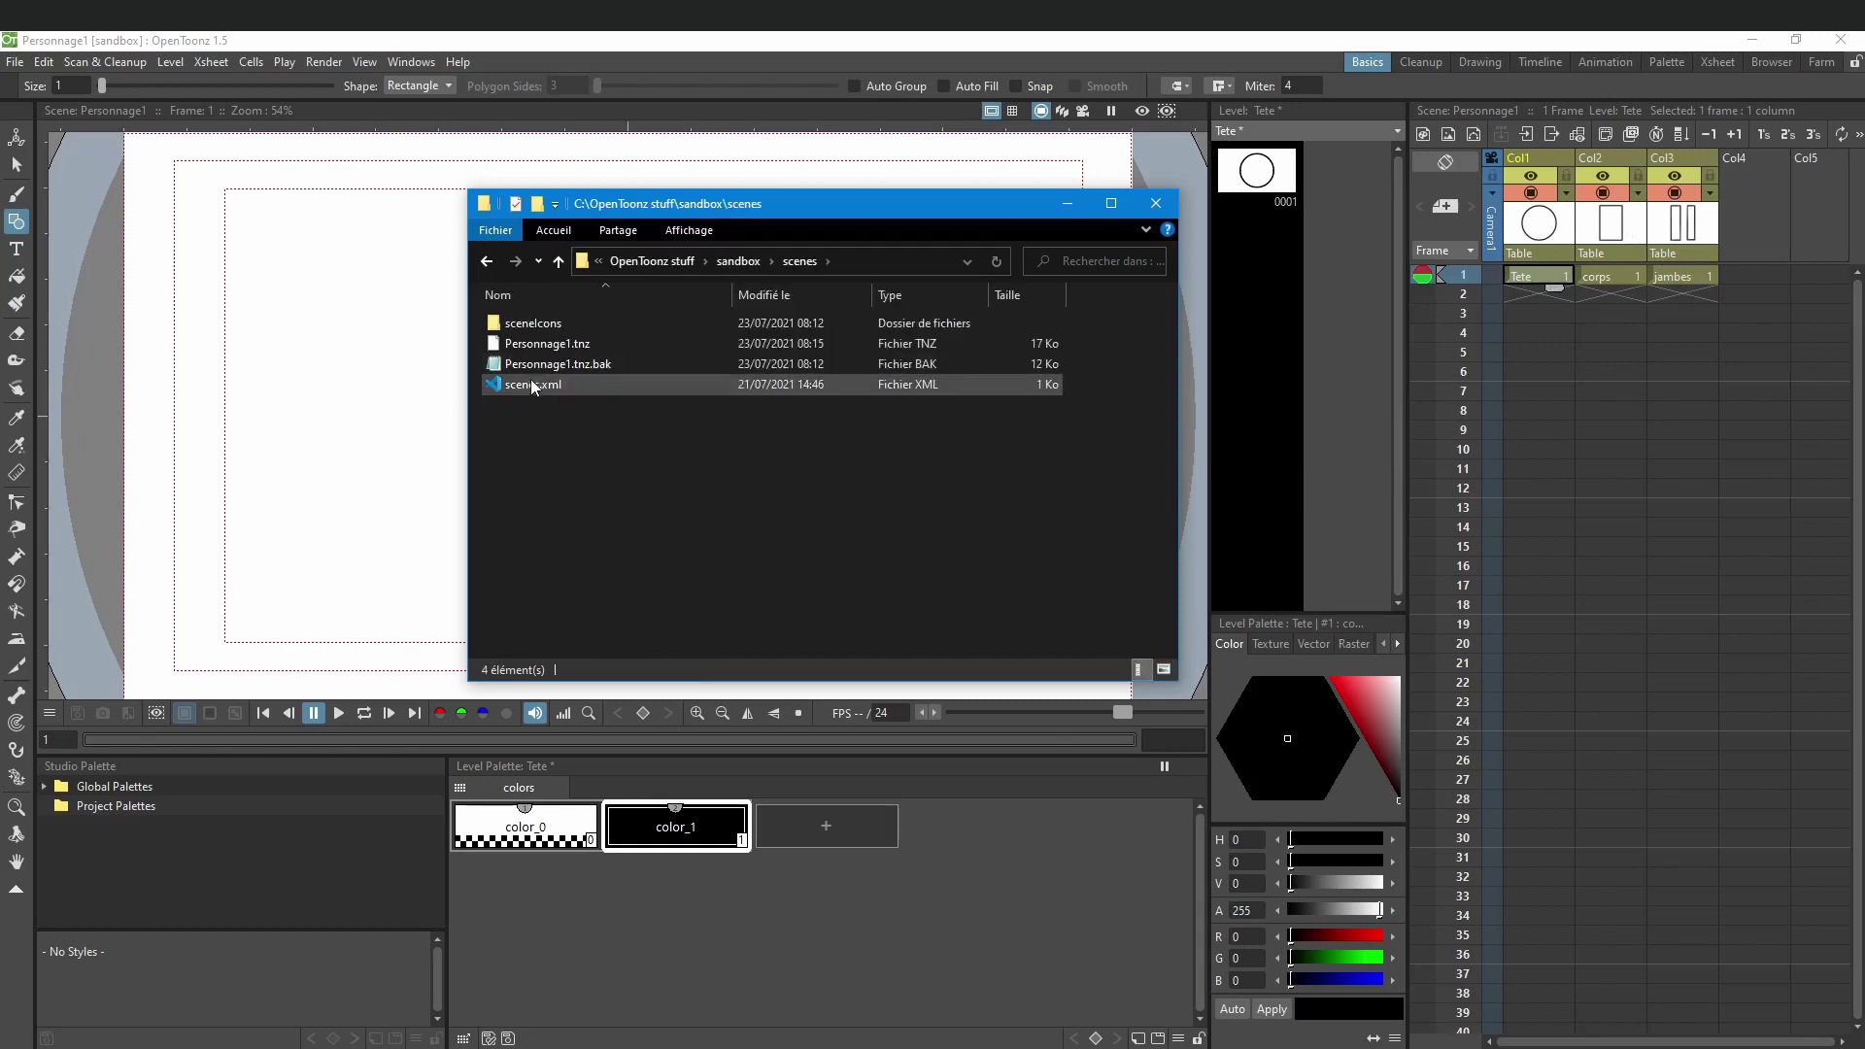
click(535, 384)
click(550, 359)
click(538, 344)
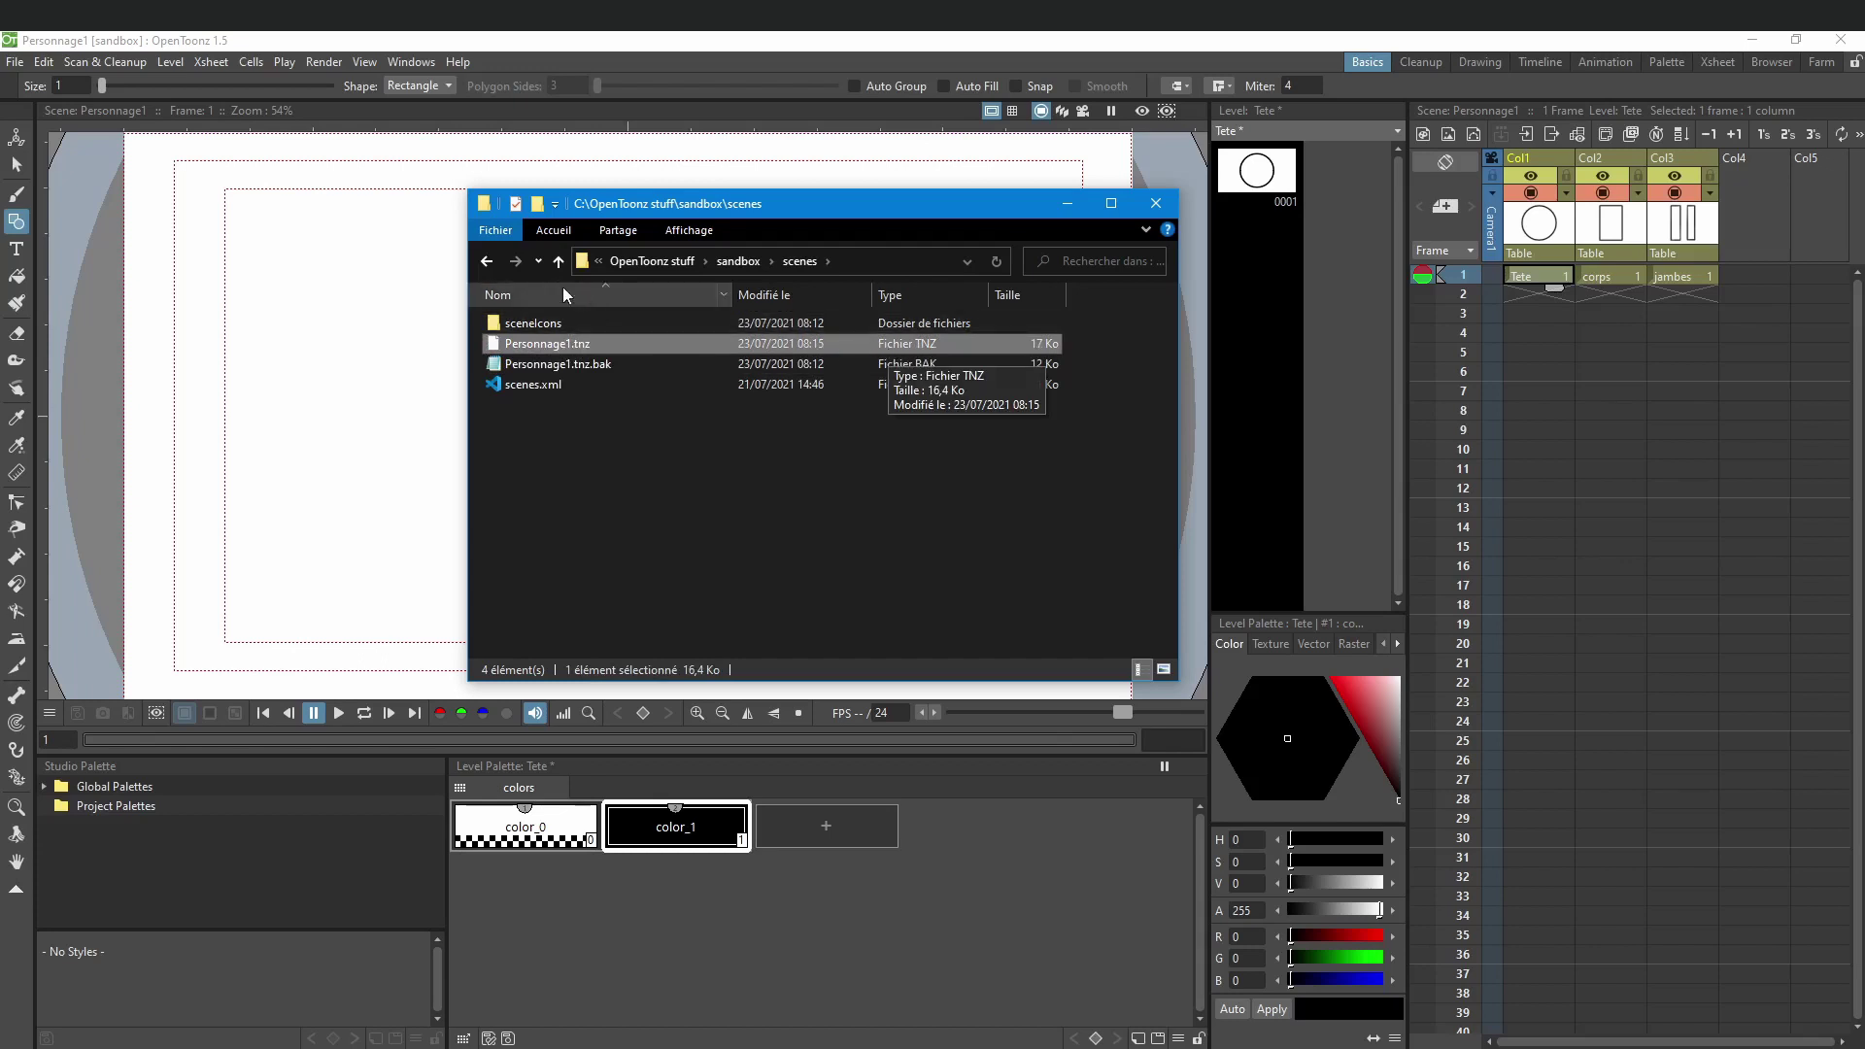
click(558, 261)
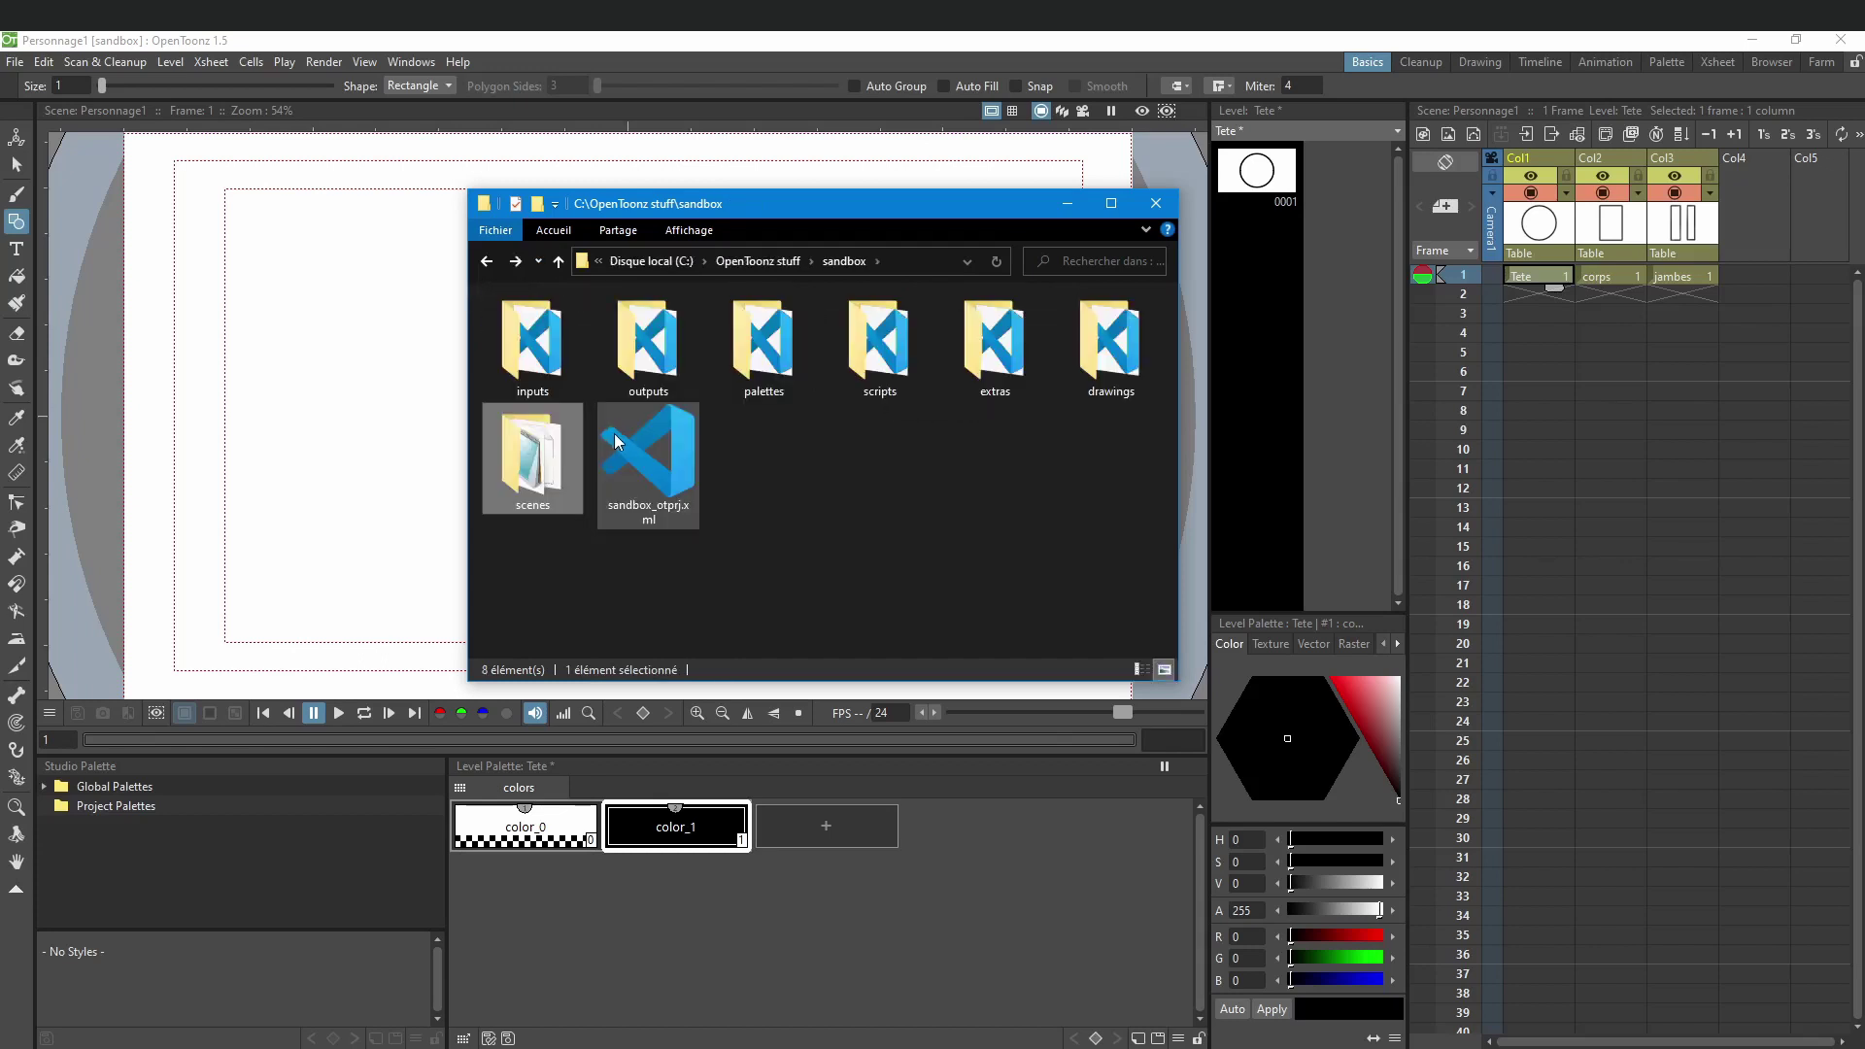
double_click(1113, 359)
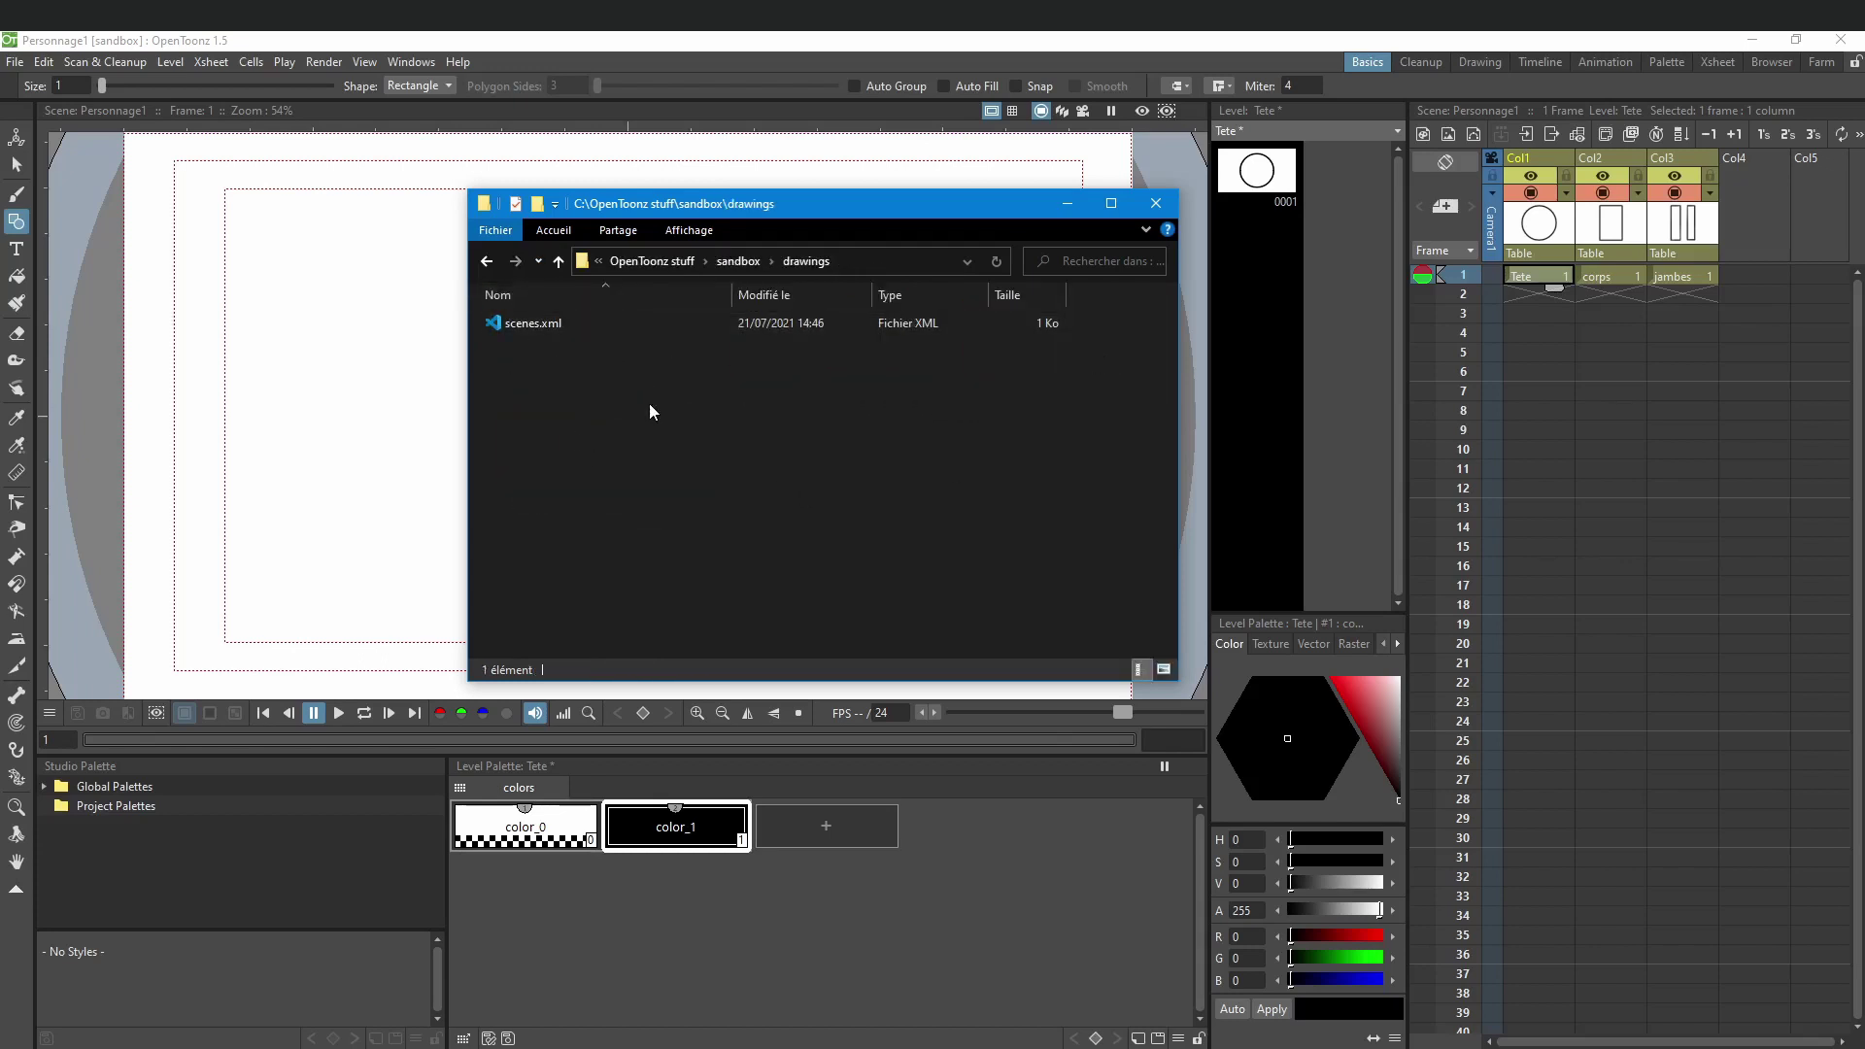
click(497, 265)
click(1067, 203)
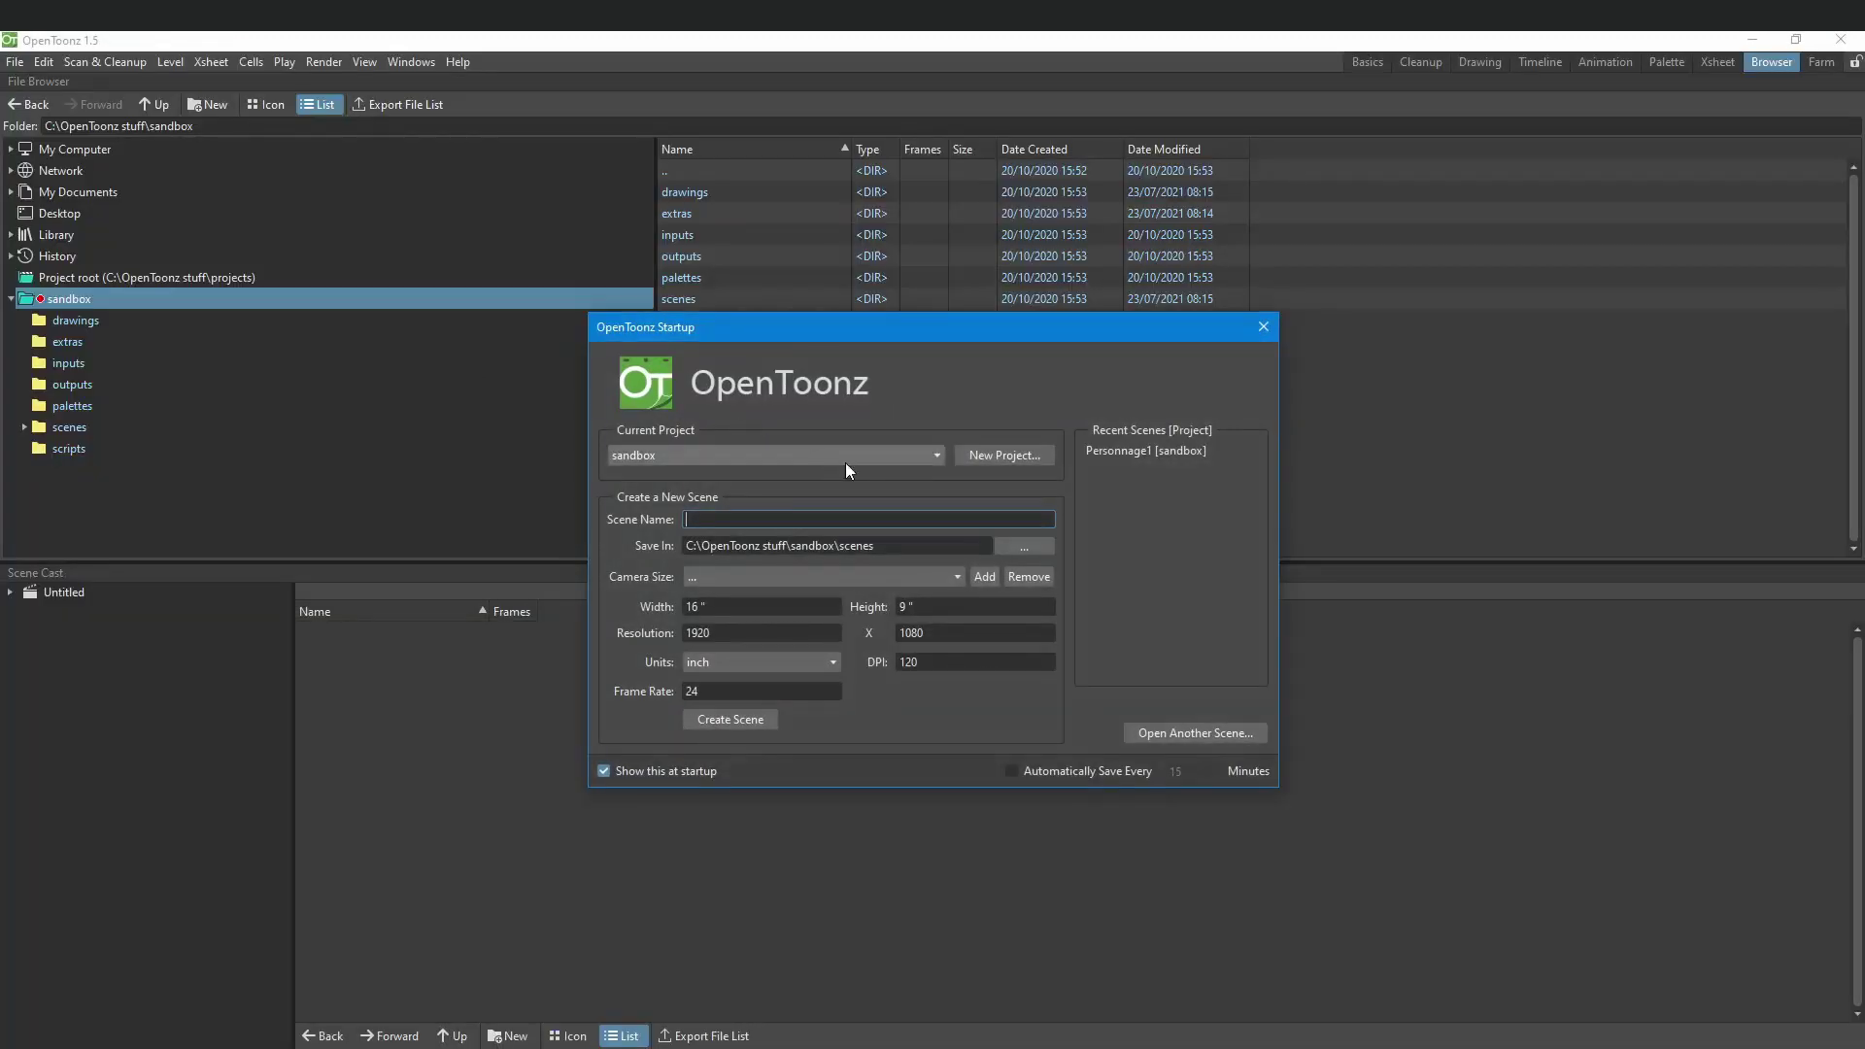
Step: Reopen the recent scene Personnage1 and check its Tete, corps and jambes columns in the Basics room
click(1137, 448)
click(1366, 61)
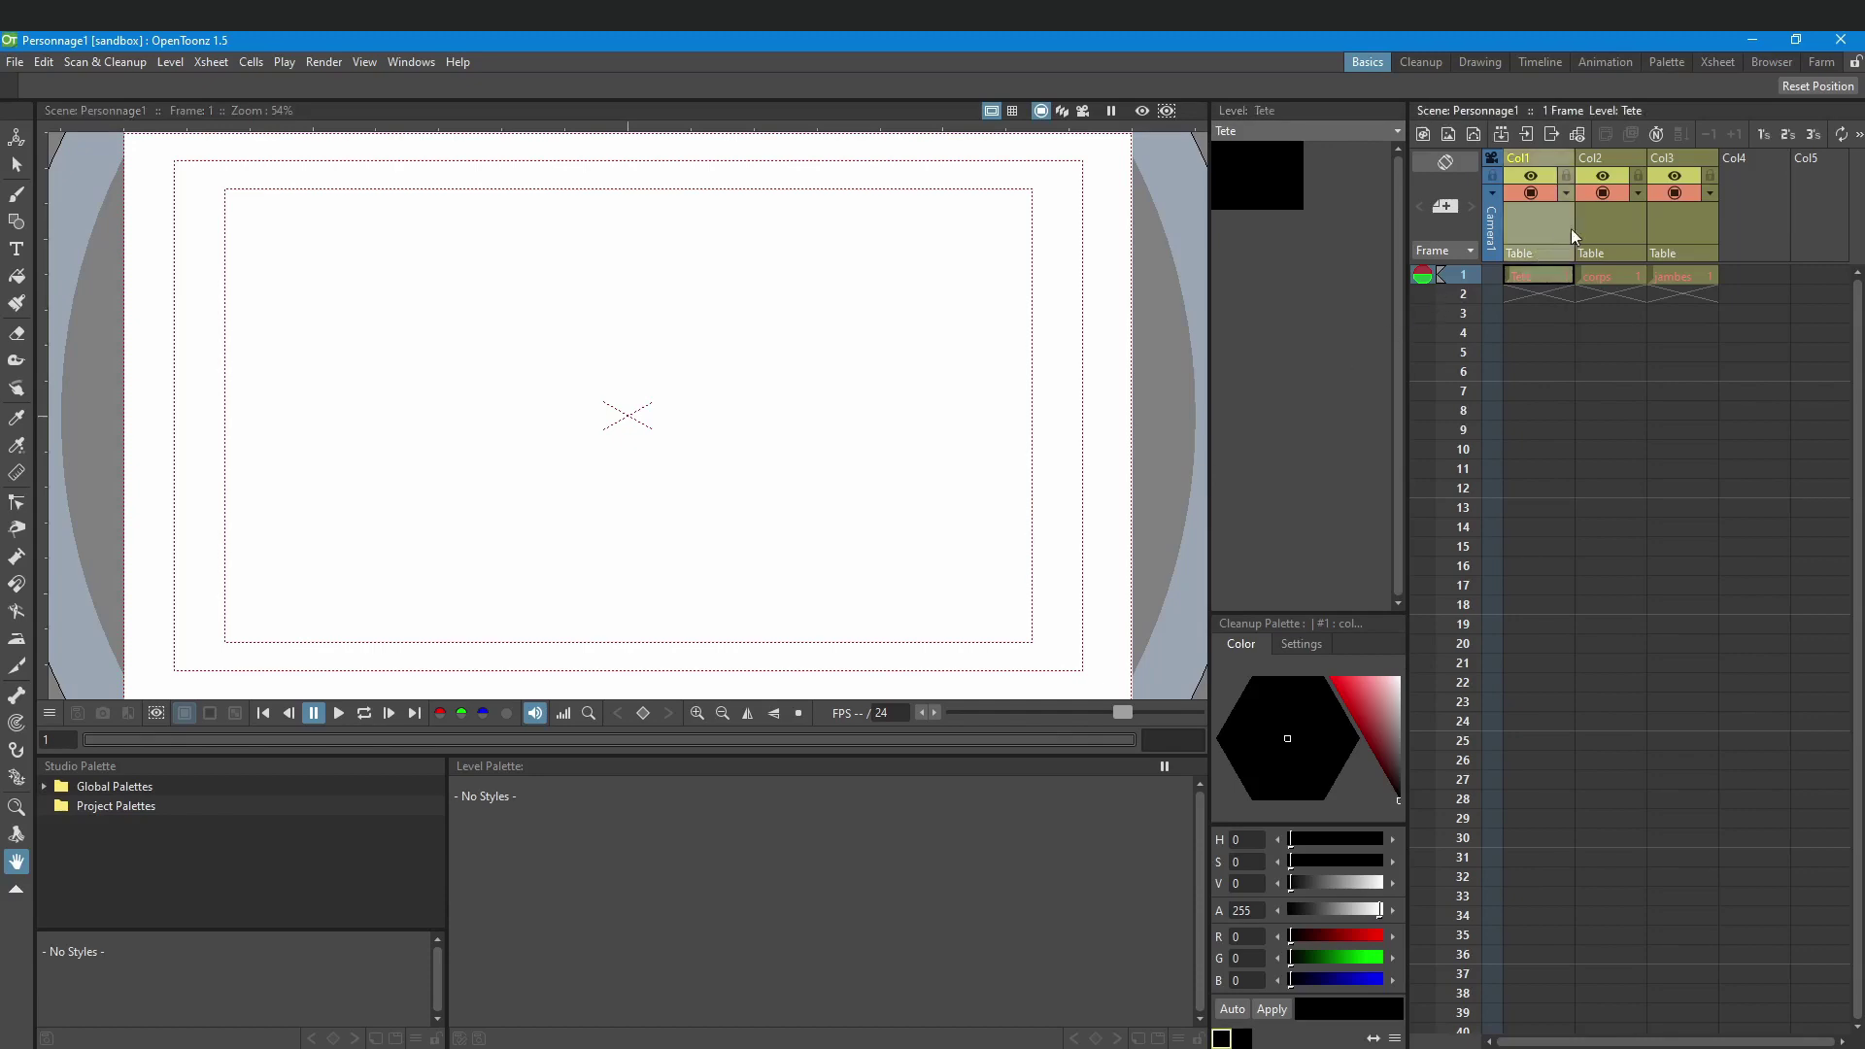
click(1602, 222)
click(1682, 220)
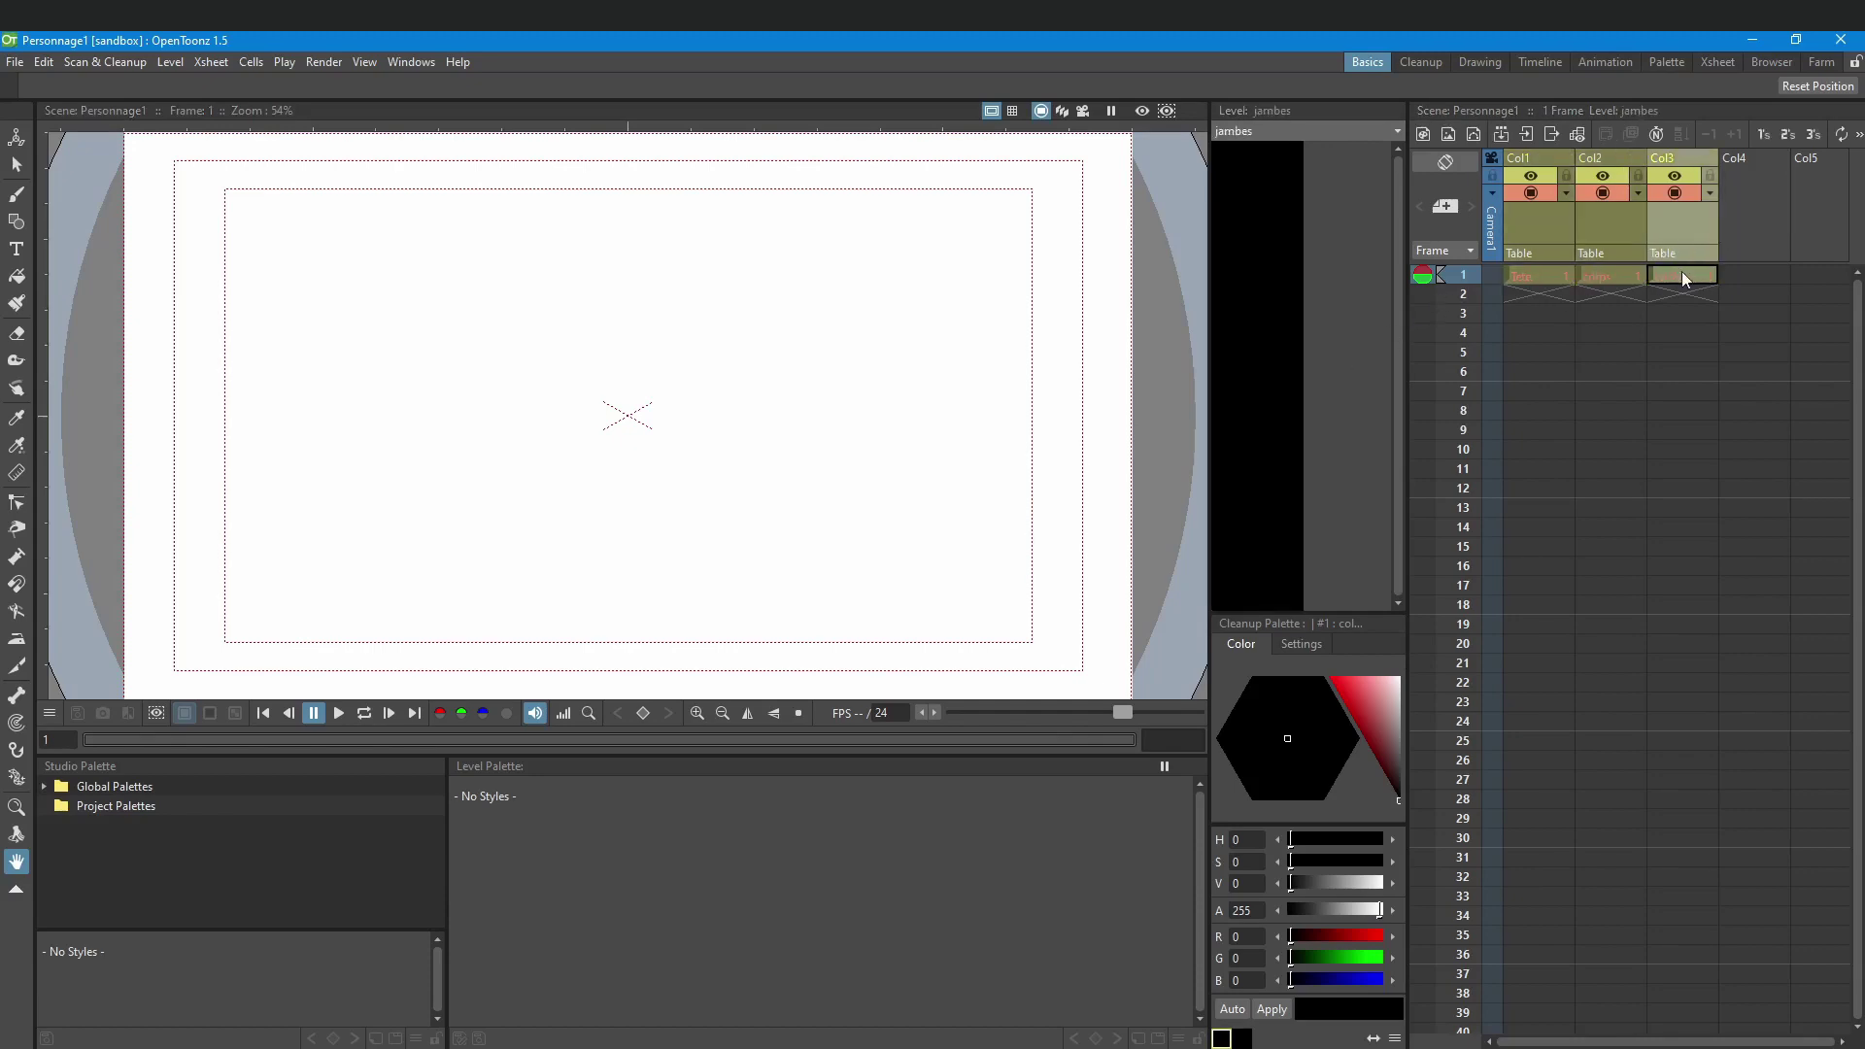
Step: Save the Personnage1 scene together with all its drawing levels using Save All
click(1623, 276)
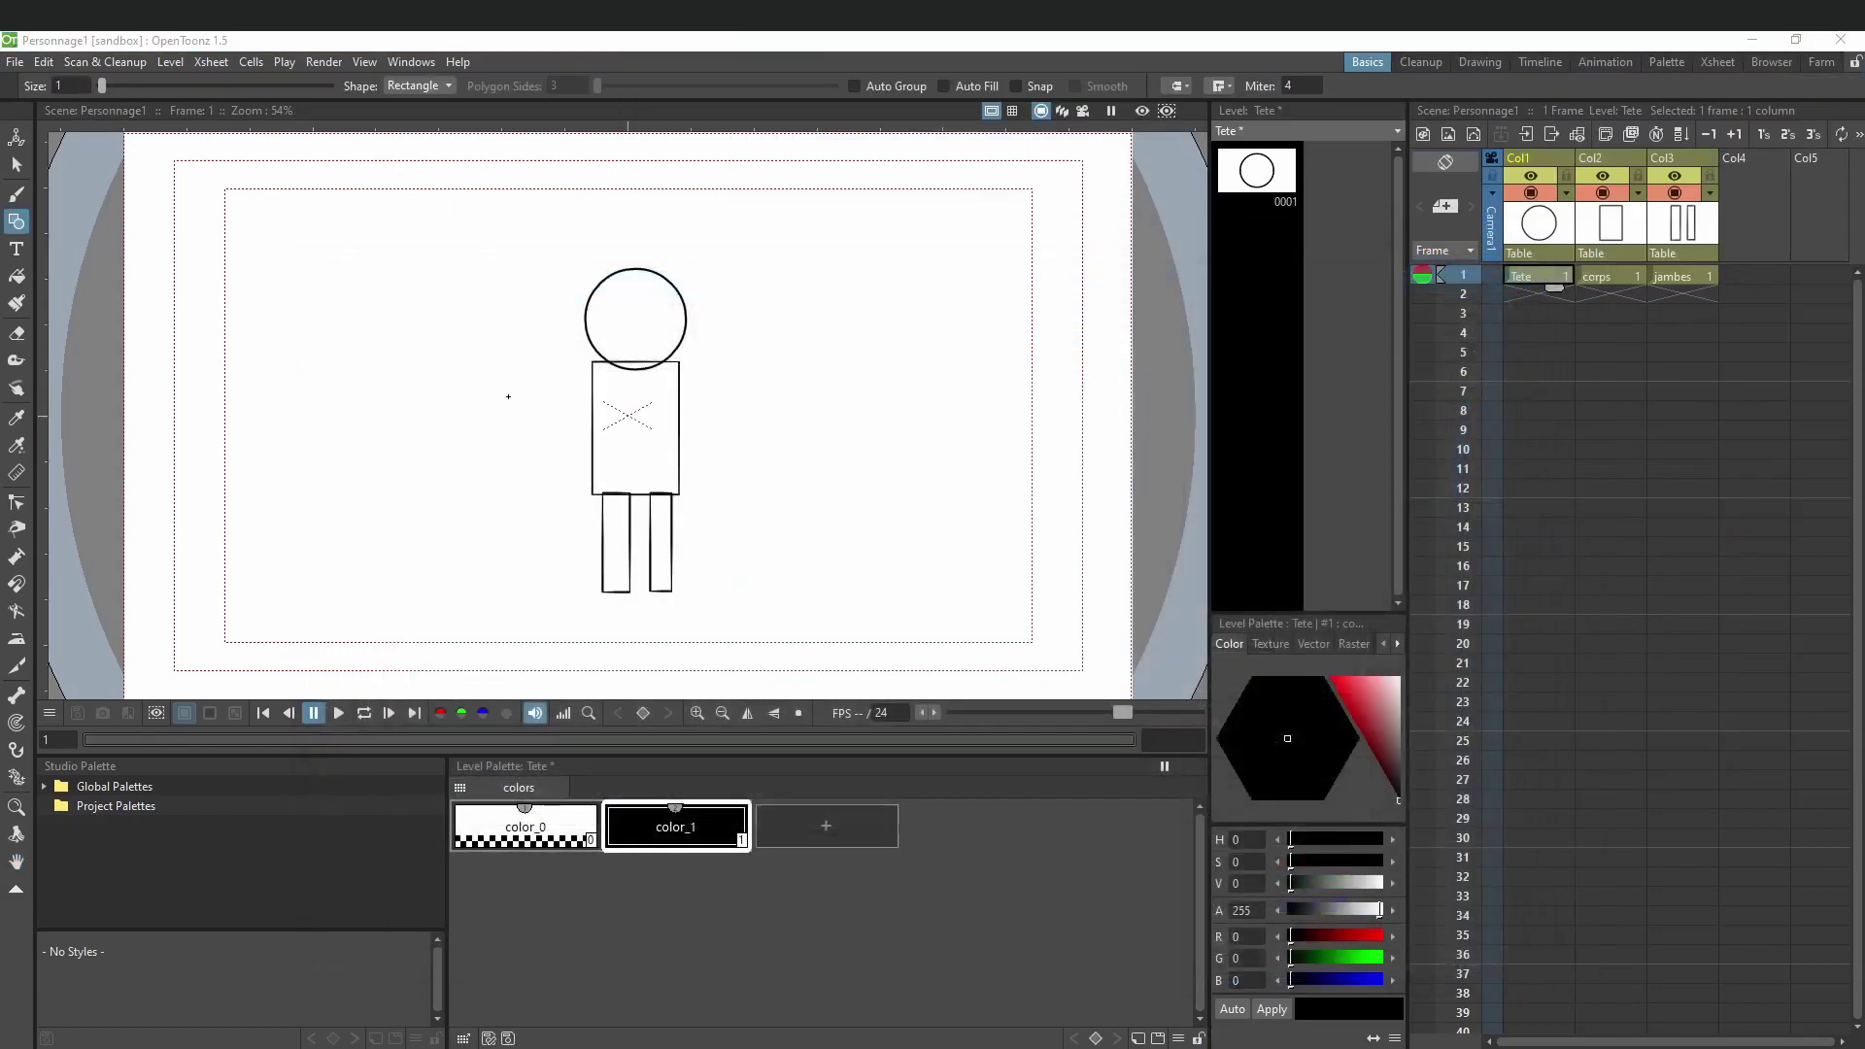
click(15, 61)
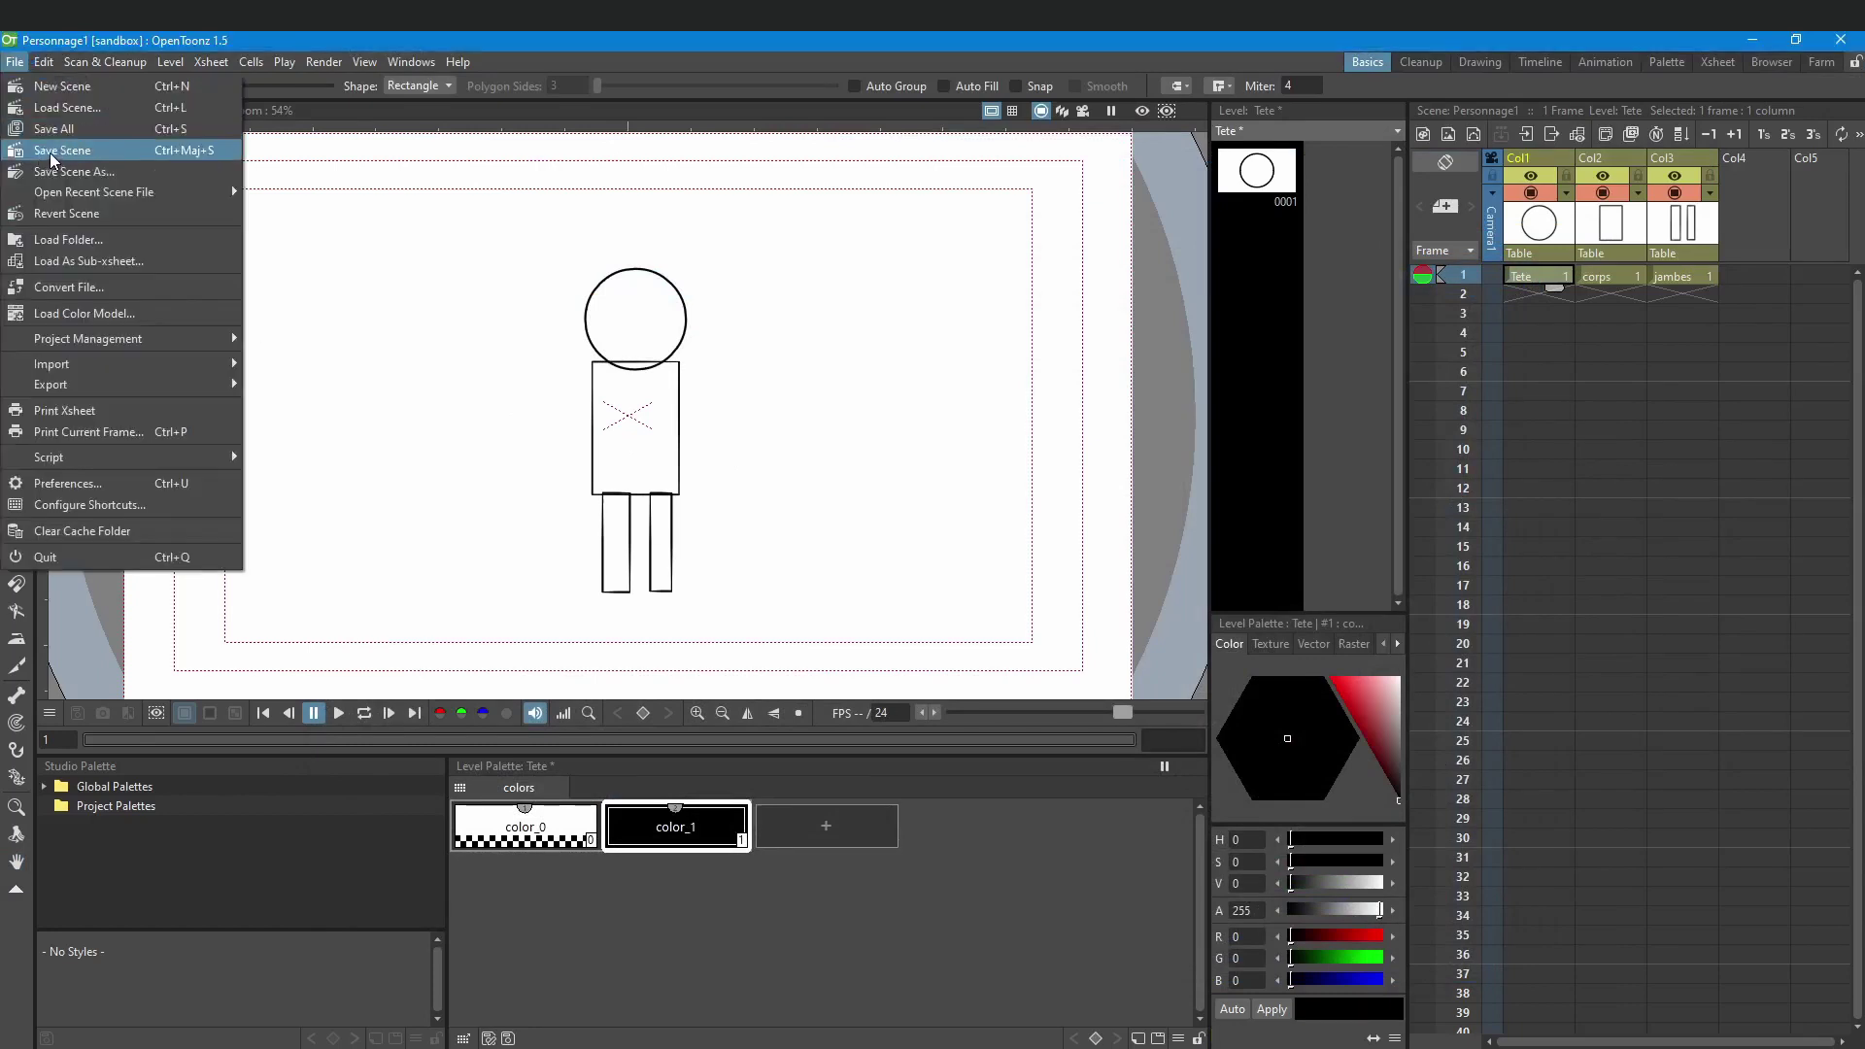
click(124, 130)
Step: Check the corps, jambes and Tete level files in the sandbox project's drawings folder in File Explorer
key(alt+Tab)
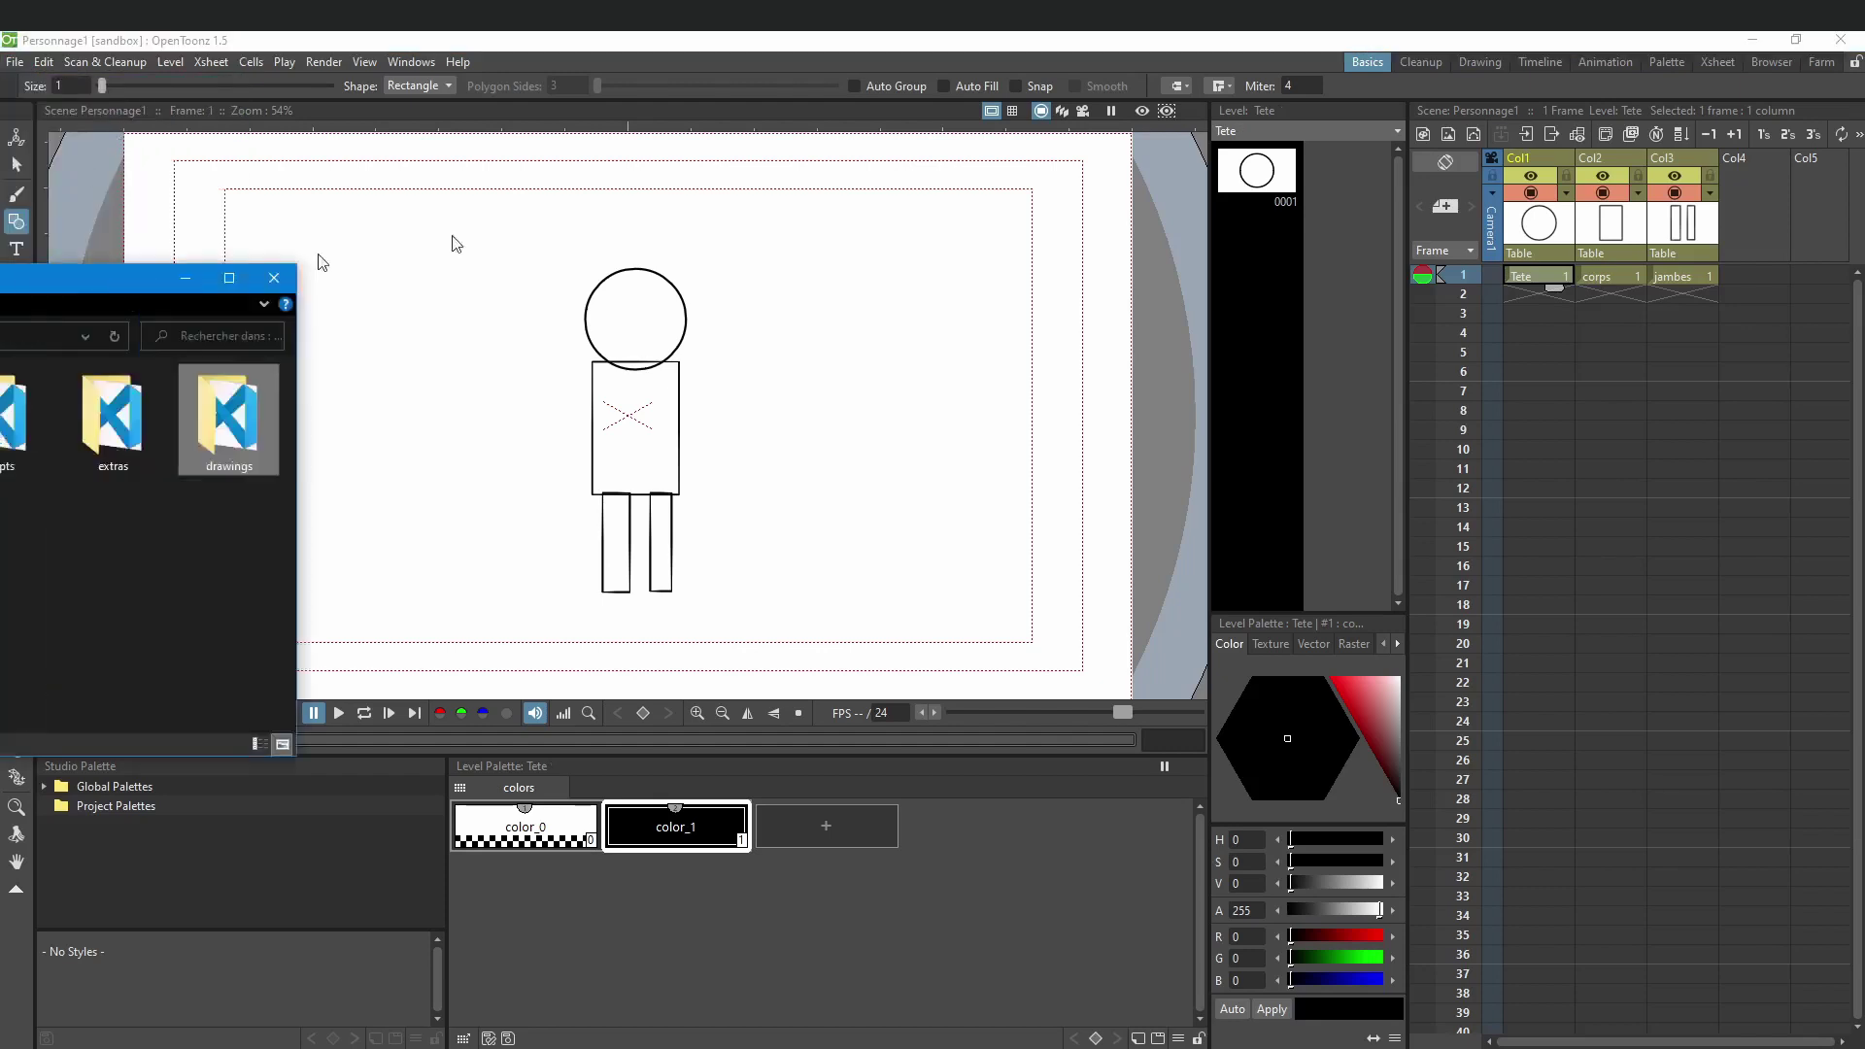
drag(738, 208, 772, 204)
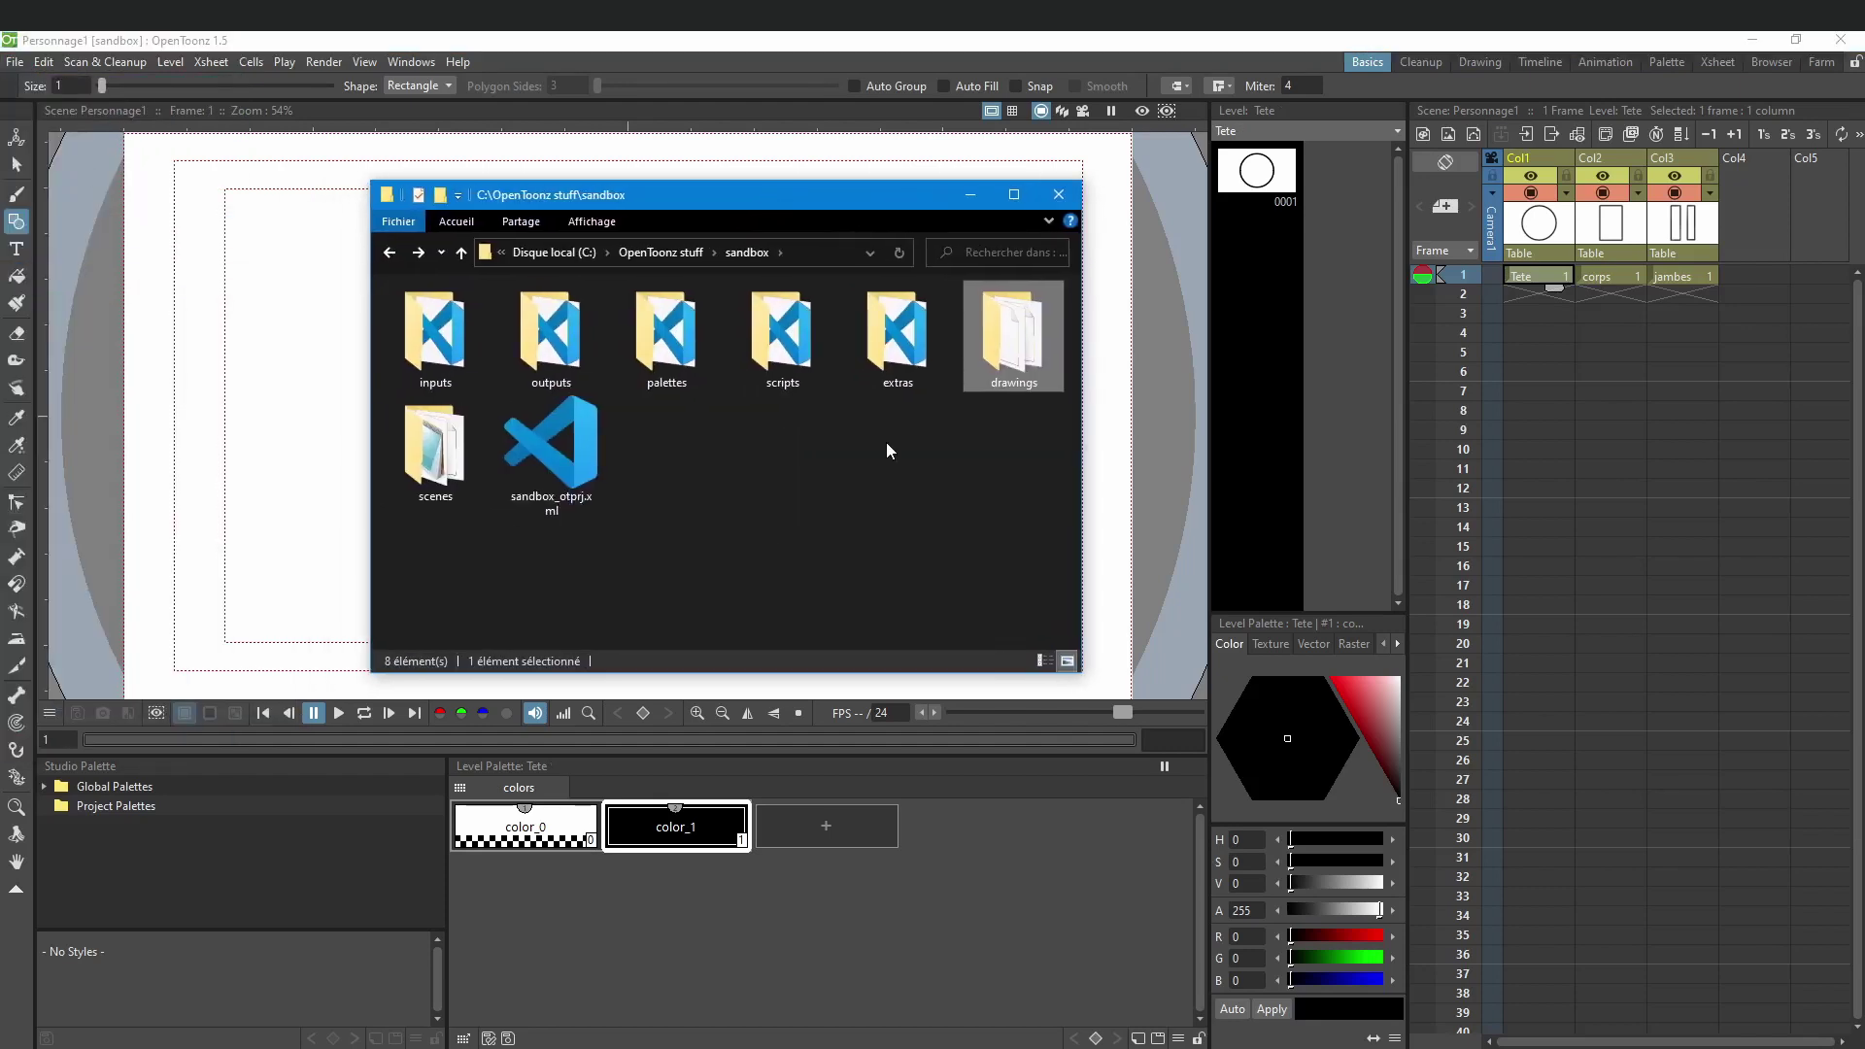
double_click(1018, 359)
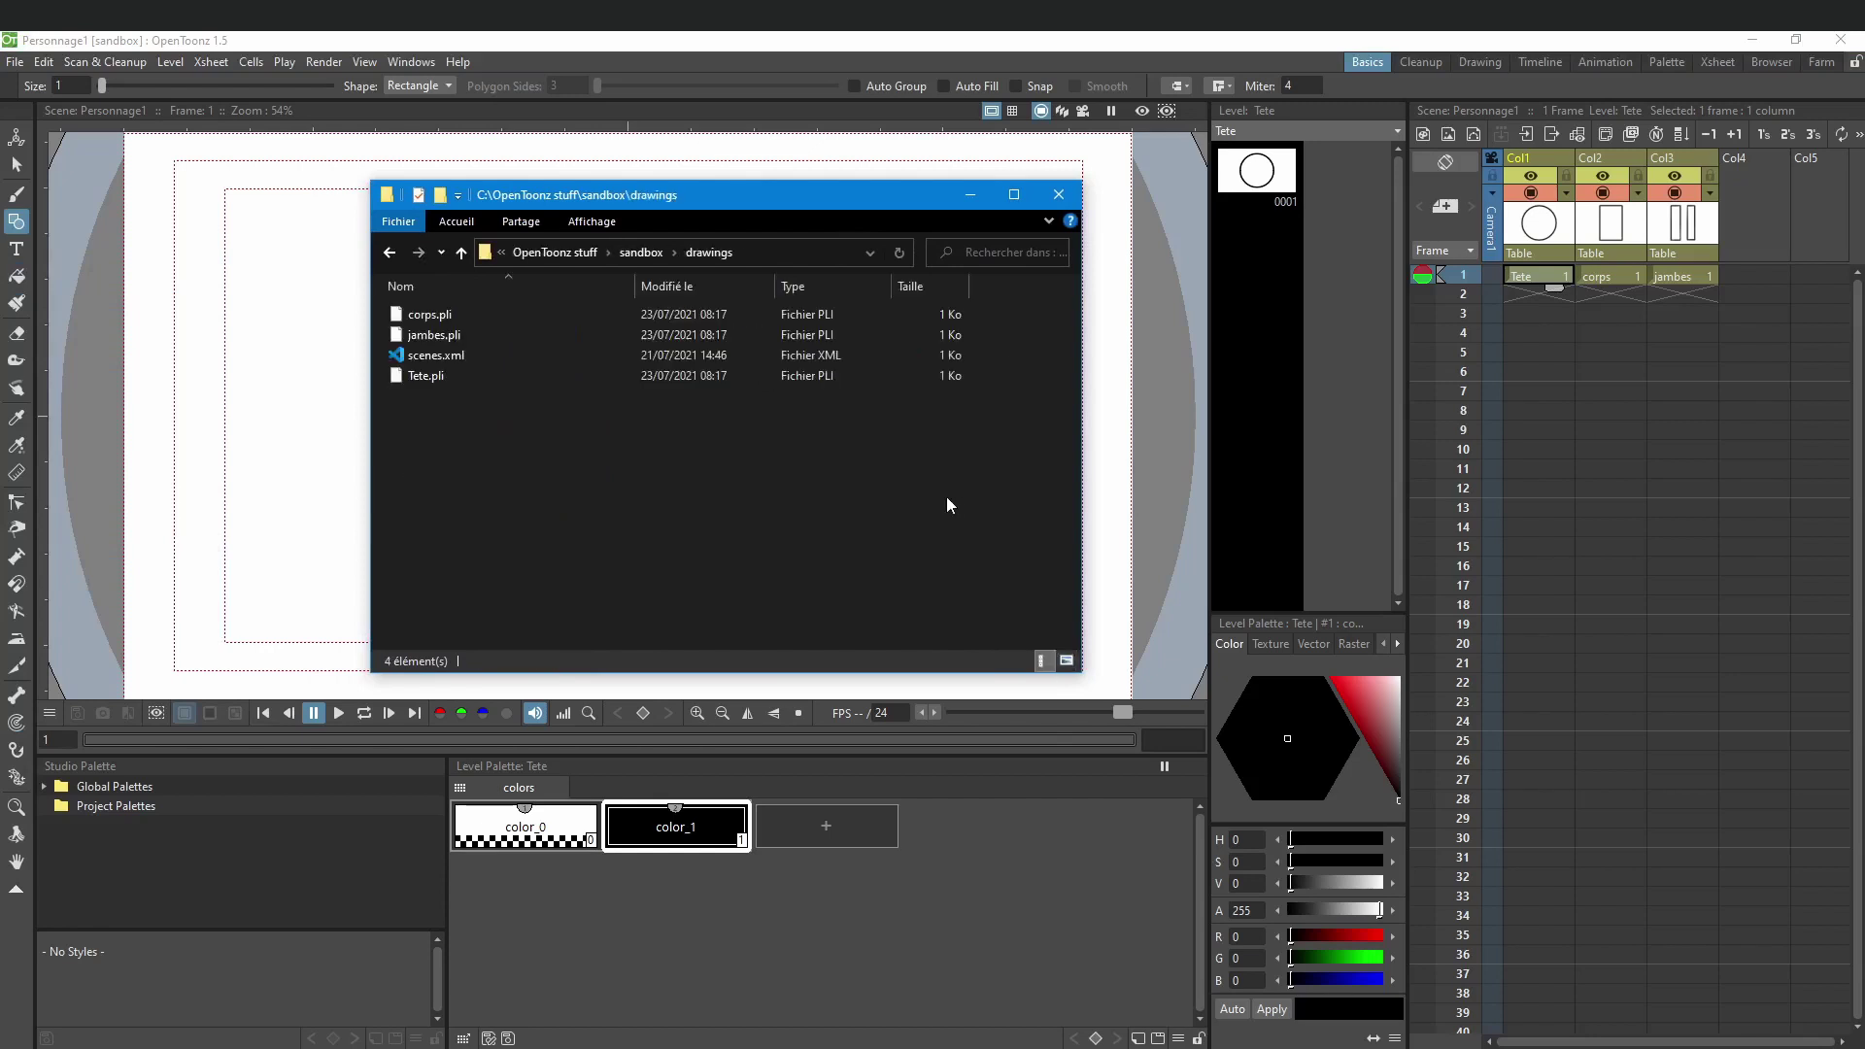
click(446, 317)
click(440, 337)
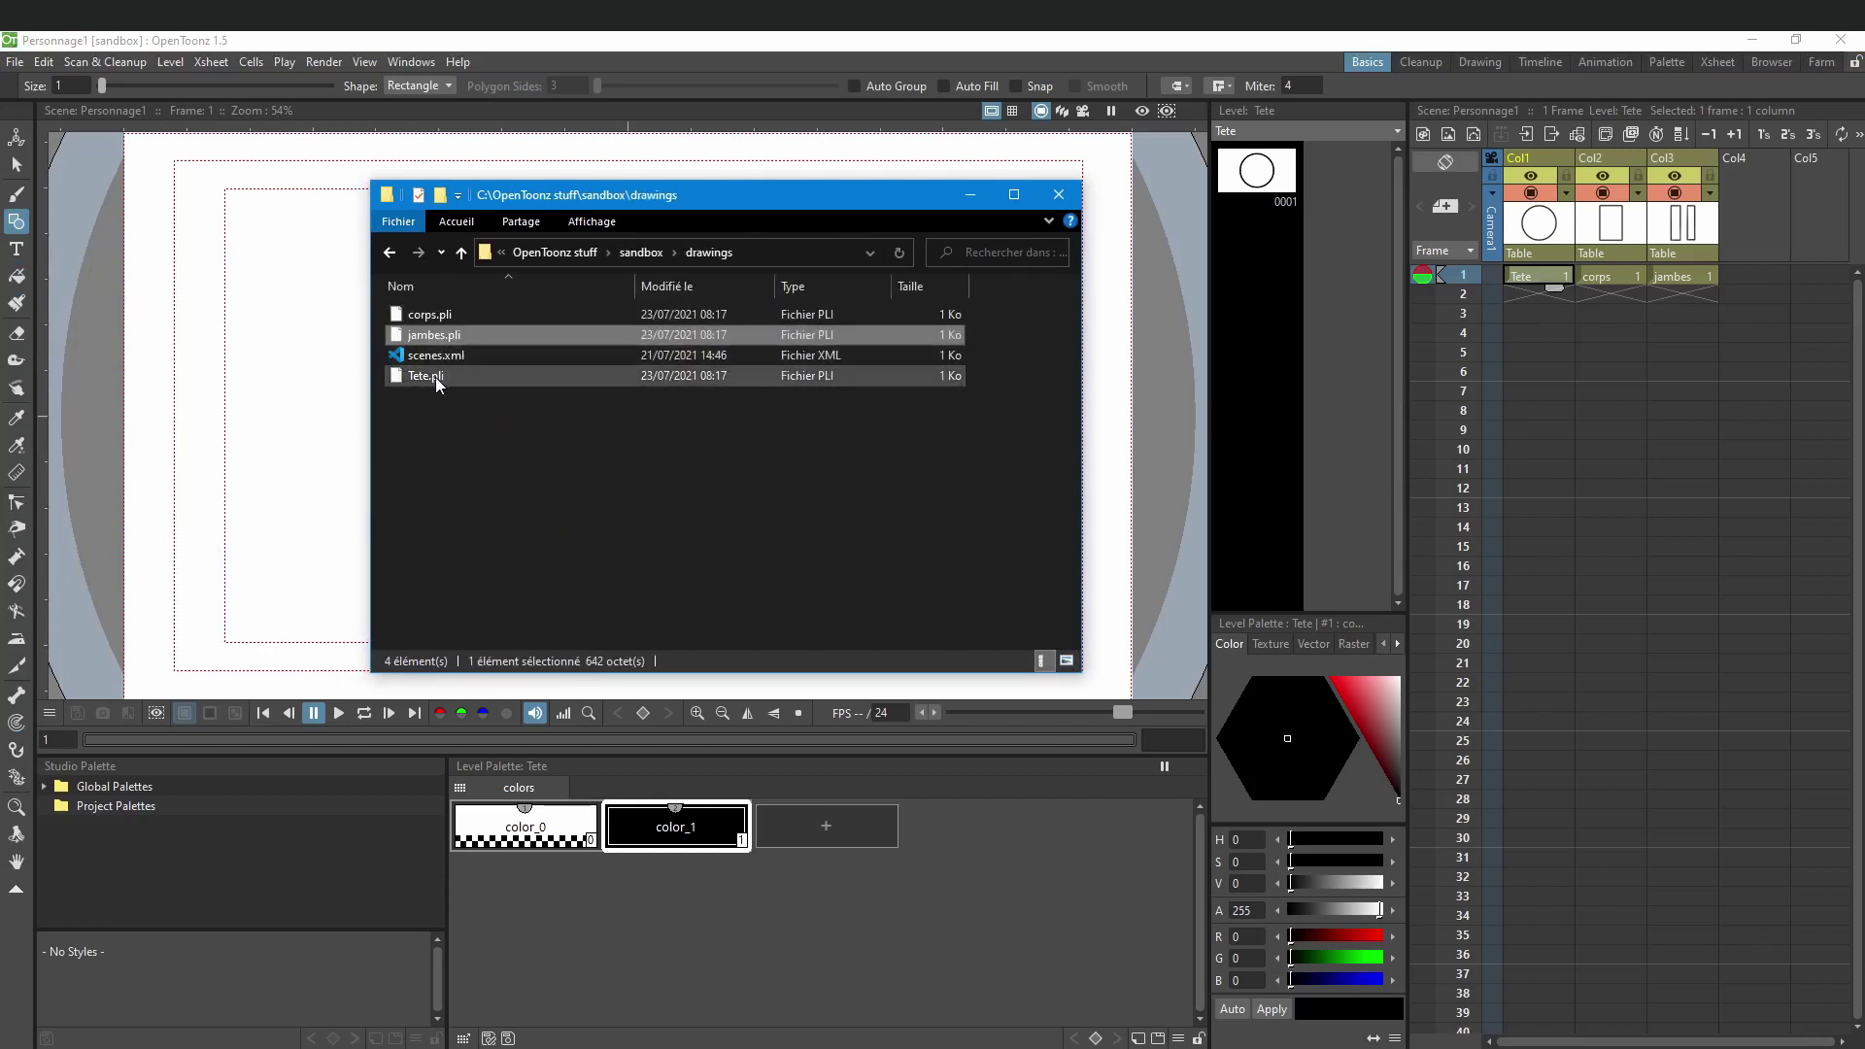
click(435, 376)
Step: Start a new project from the OpenToonz Startup window and enlarge its setup dialog
click(14, 61)
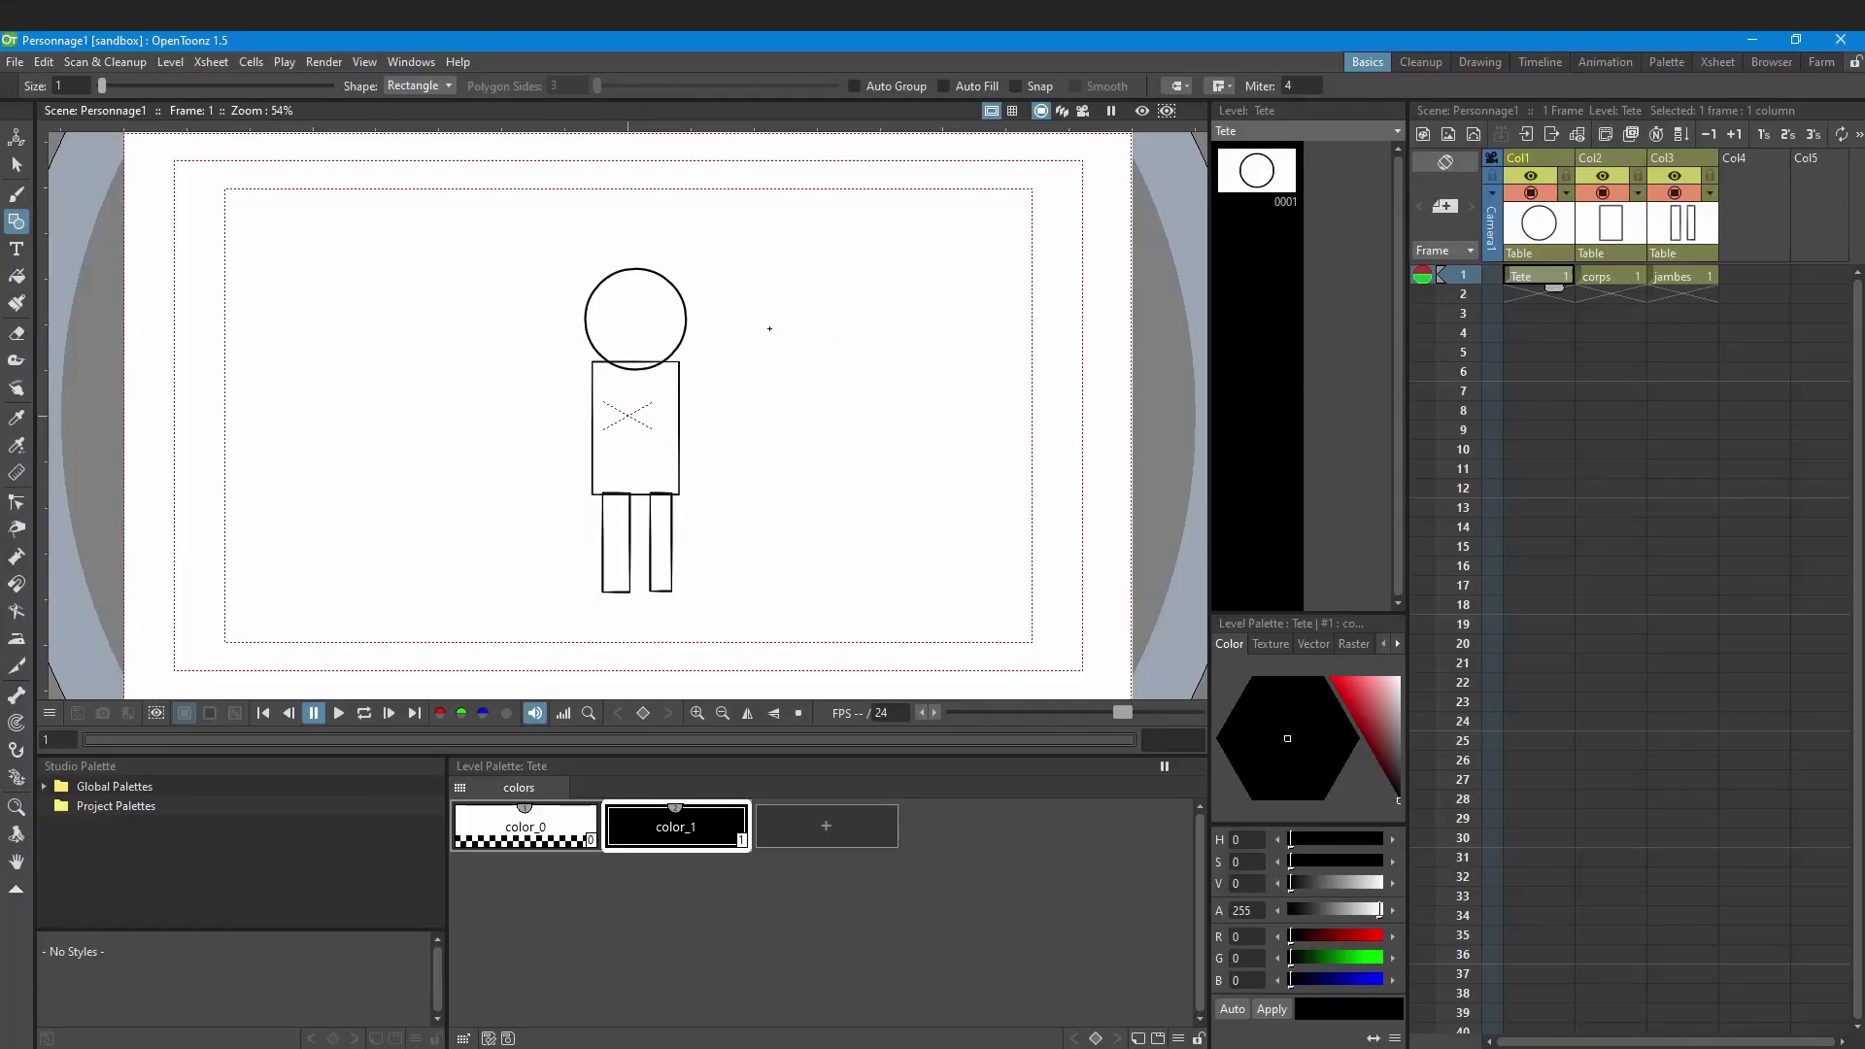
click(1840, 46)
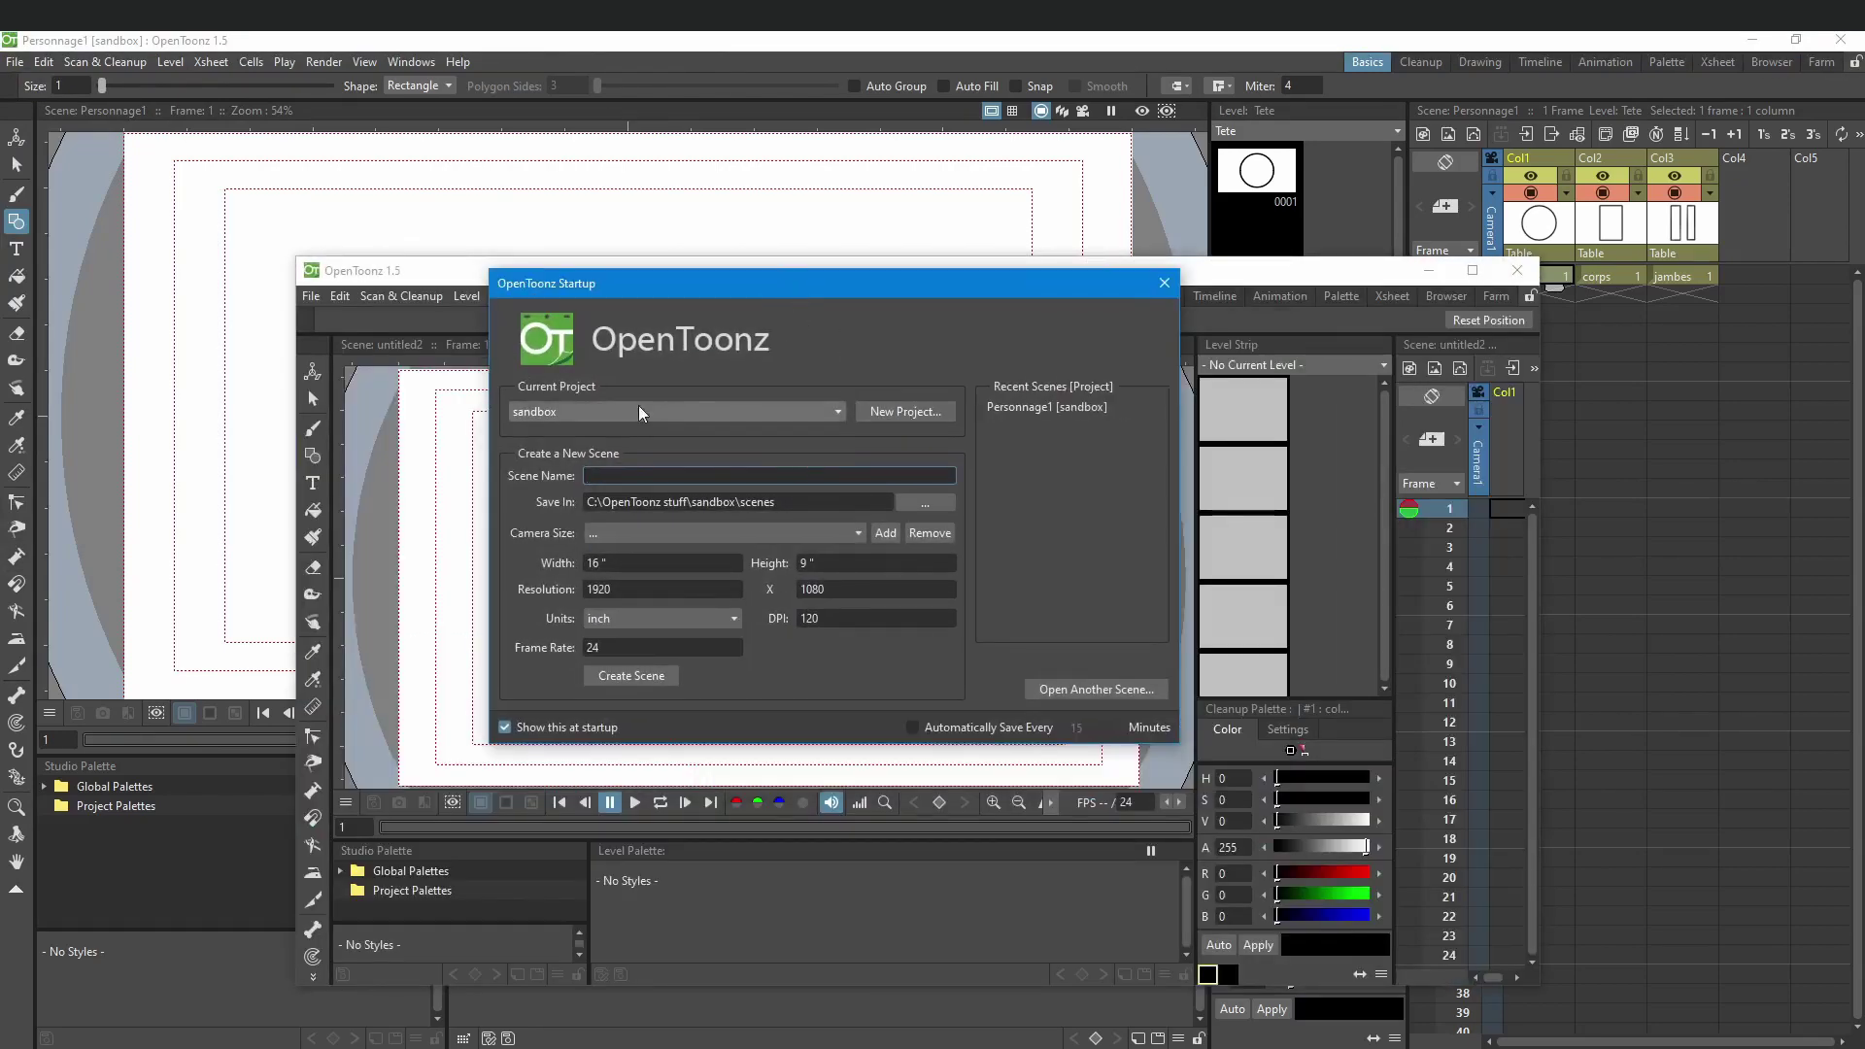
click(912, 415)
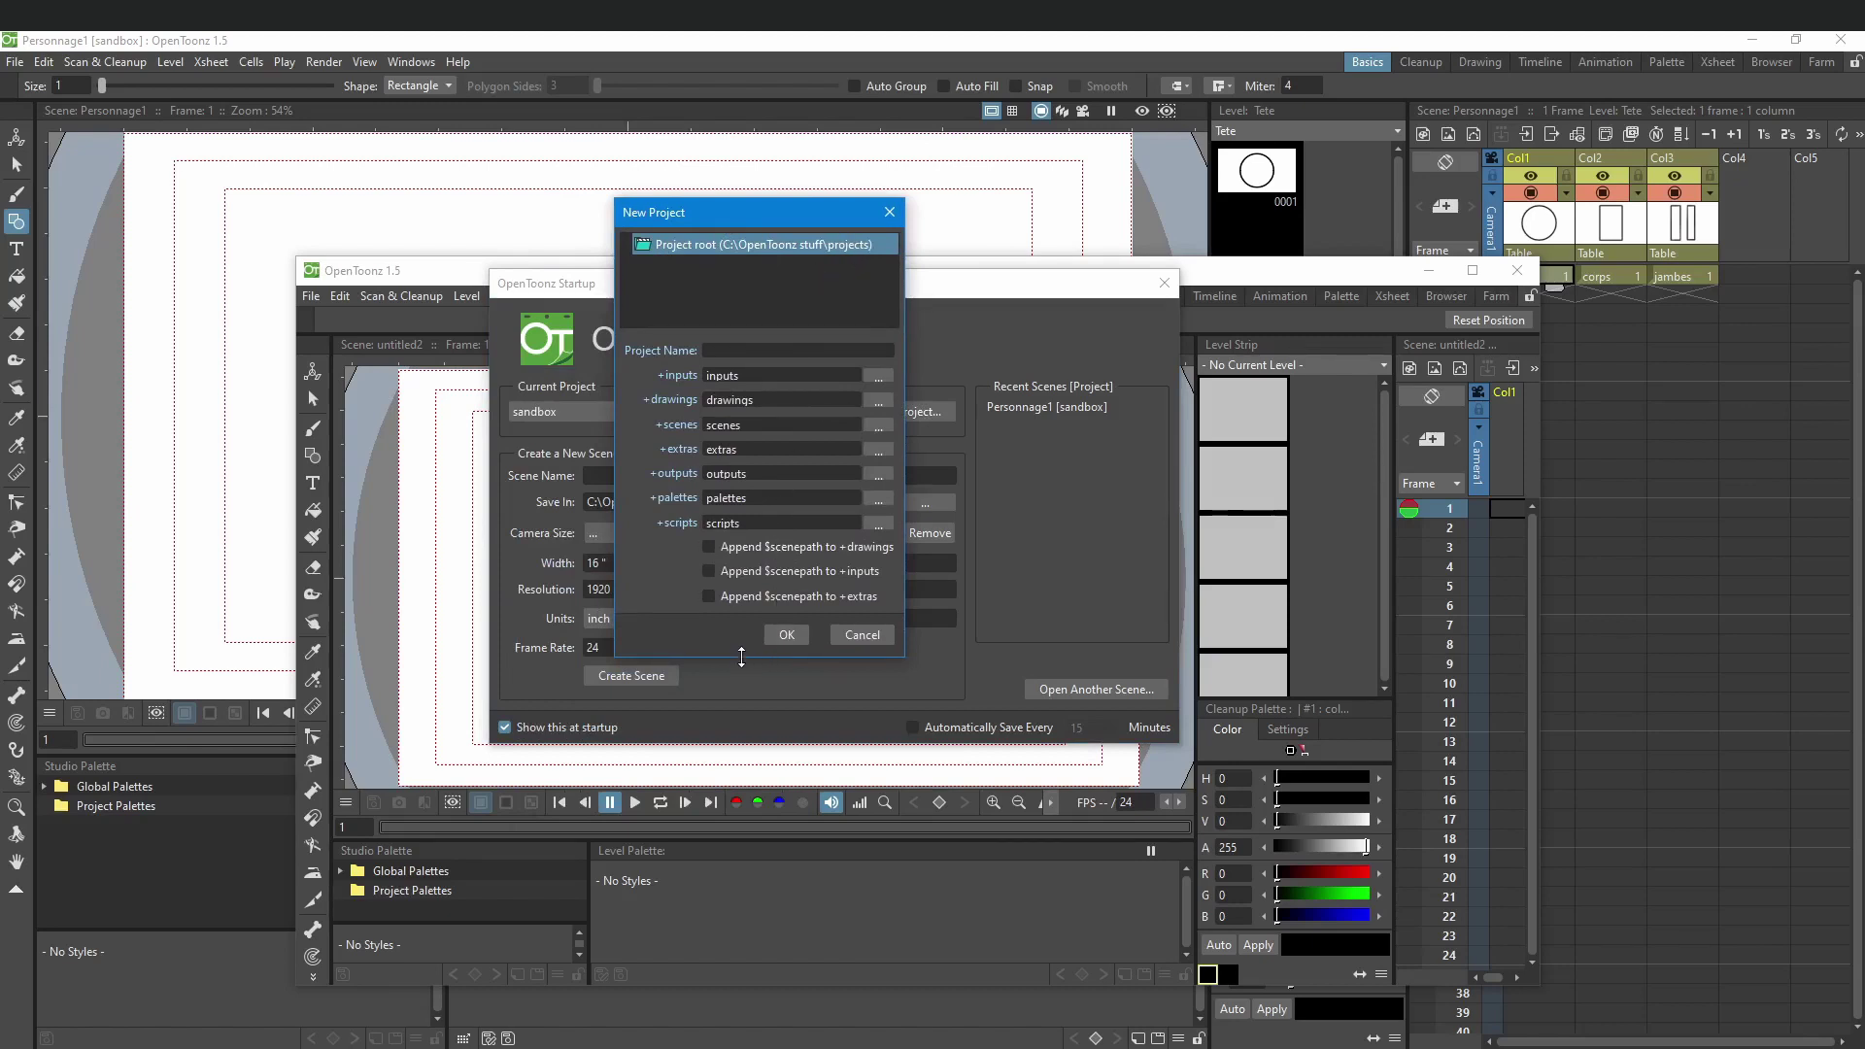
drag(741, 657, 741, 705)
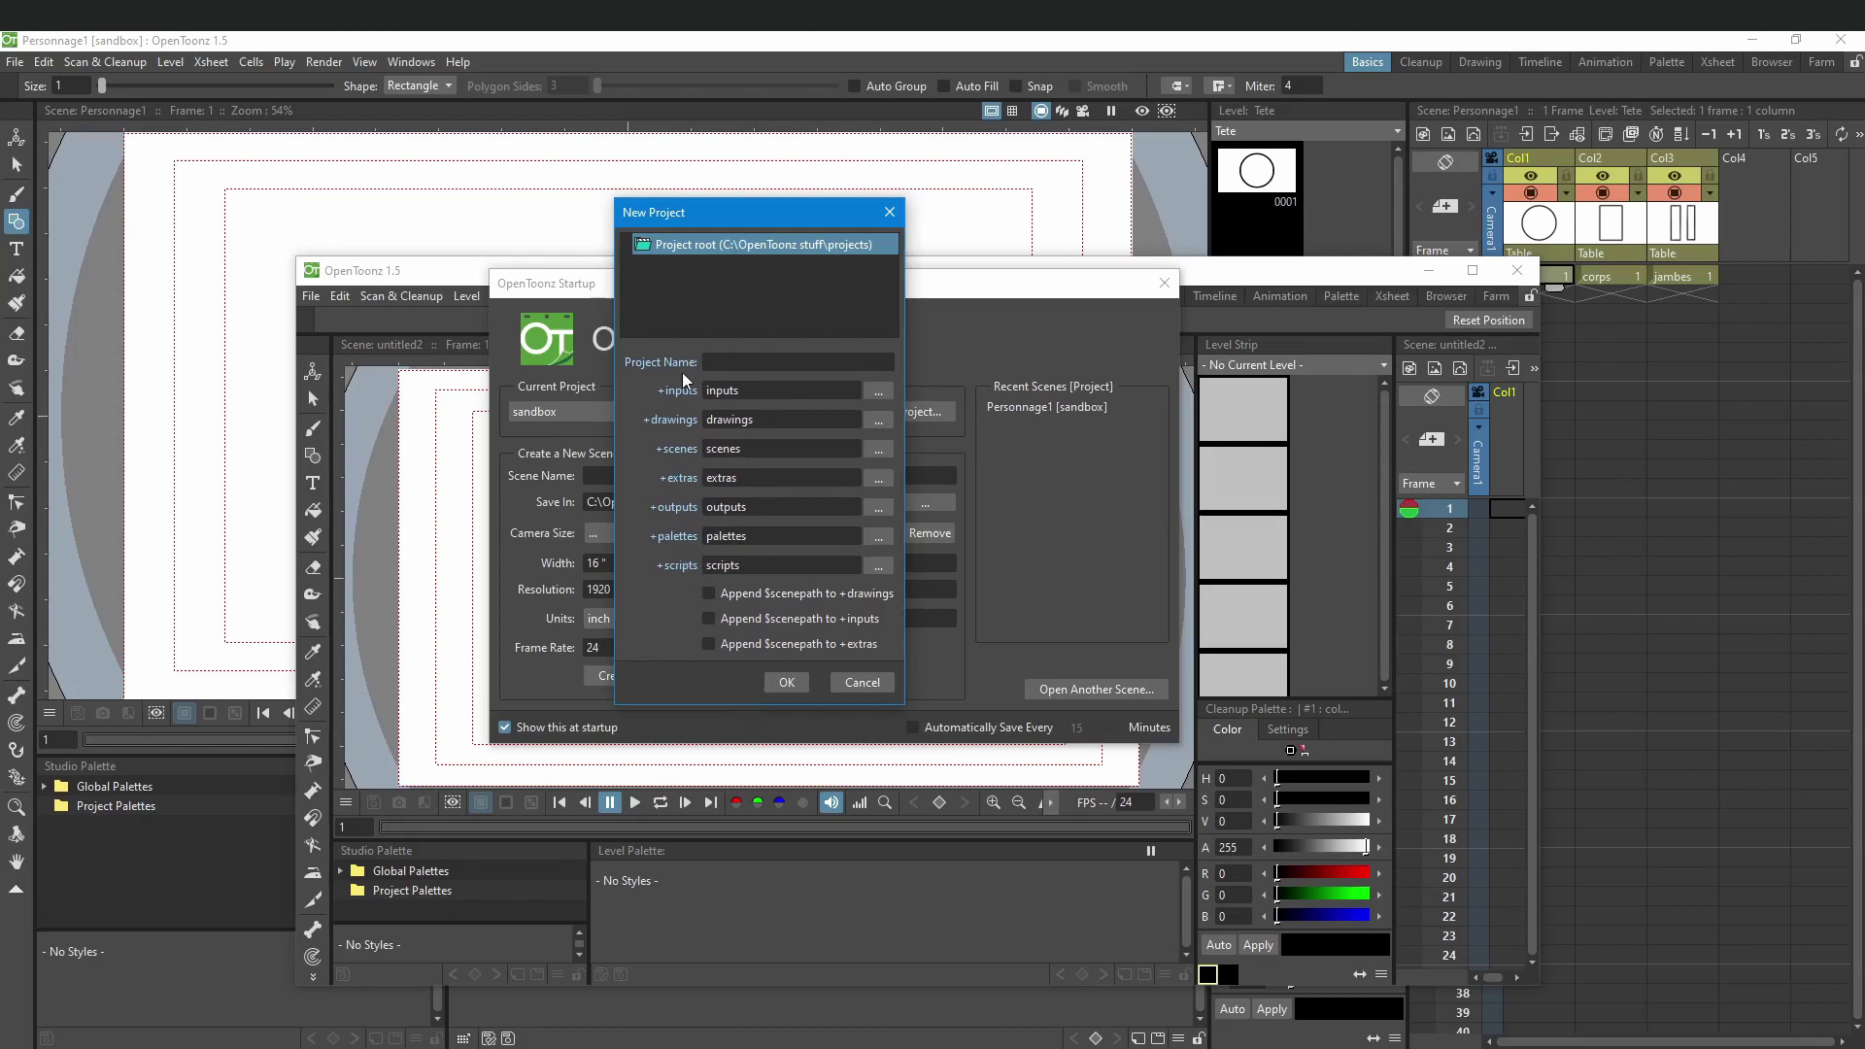
Step: Examine the projects root folder and the sandbox project's folder structure in File Explorer
double_click(739, 244)
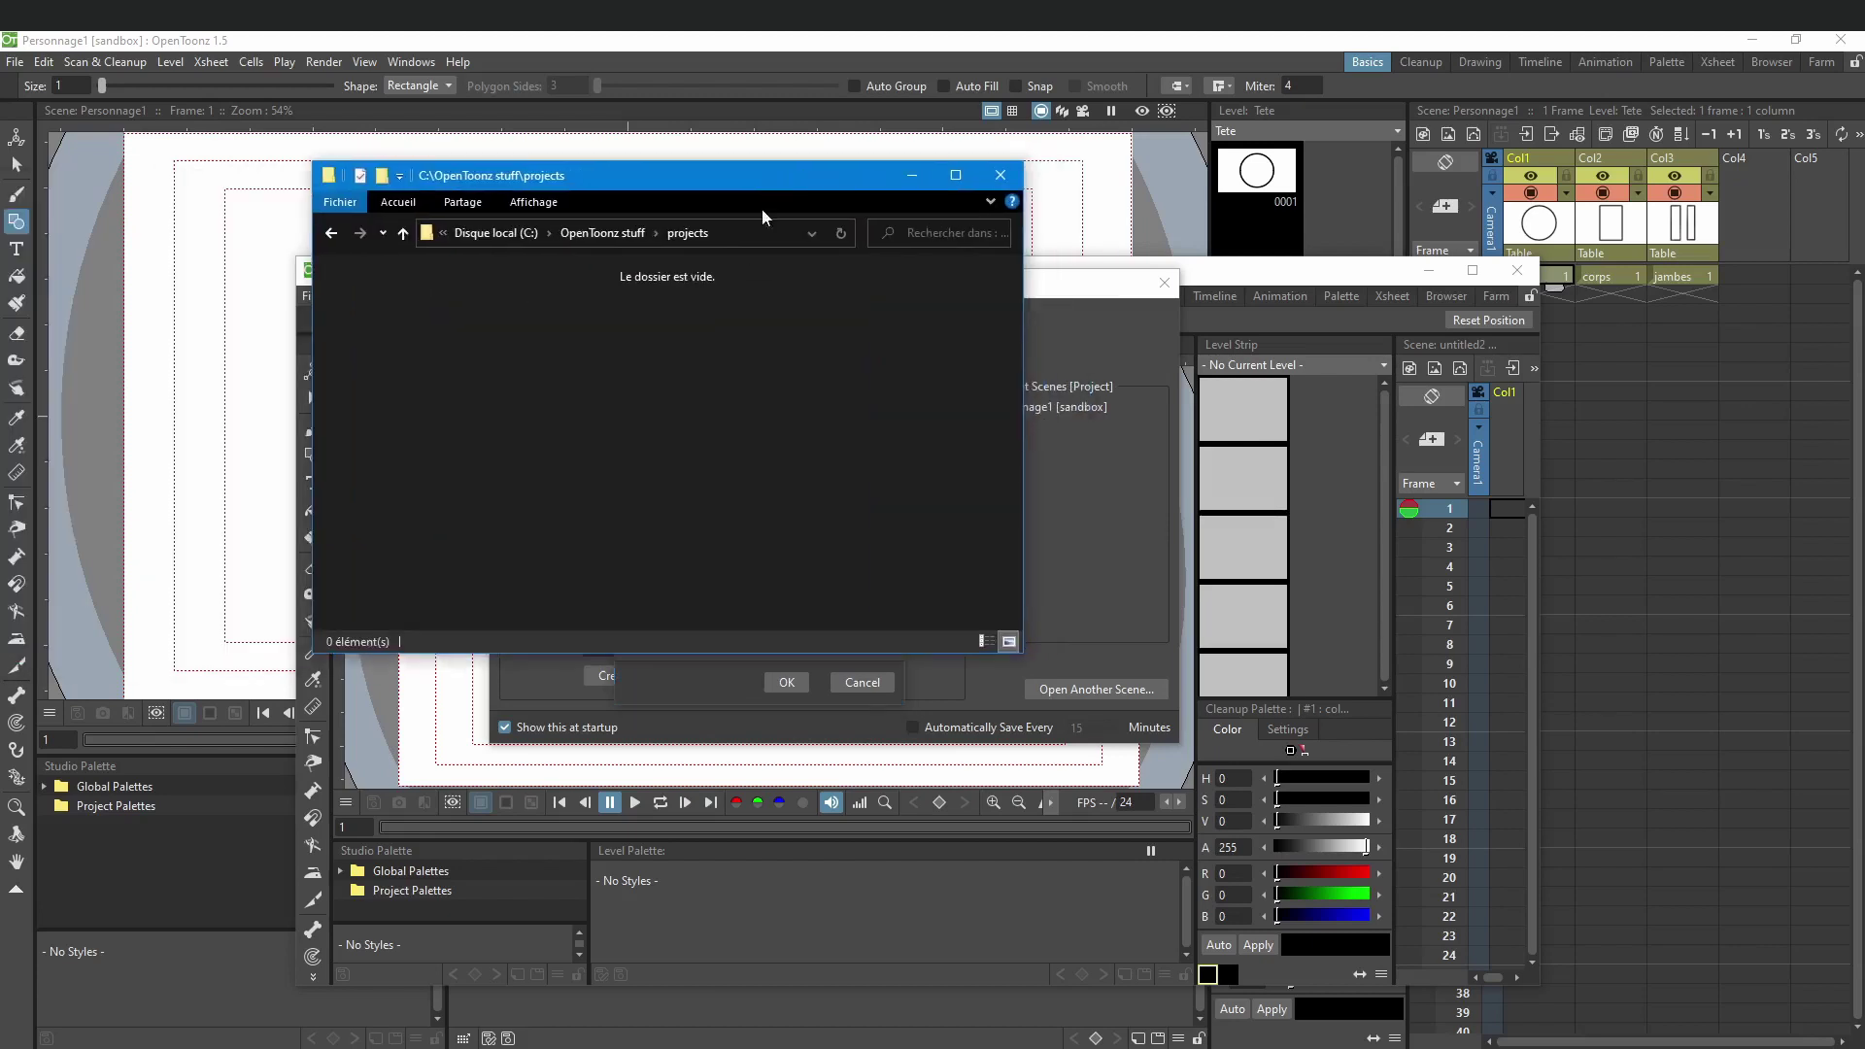
click(600, 237)
double_click(899, 296)
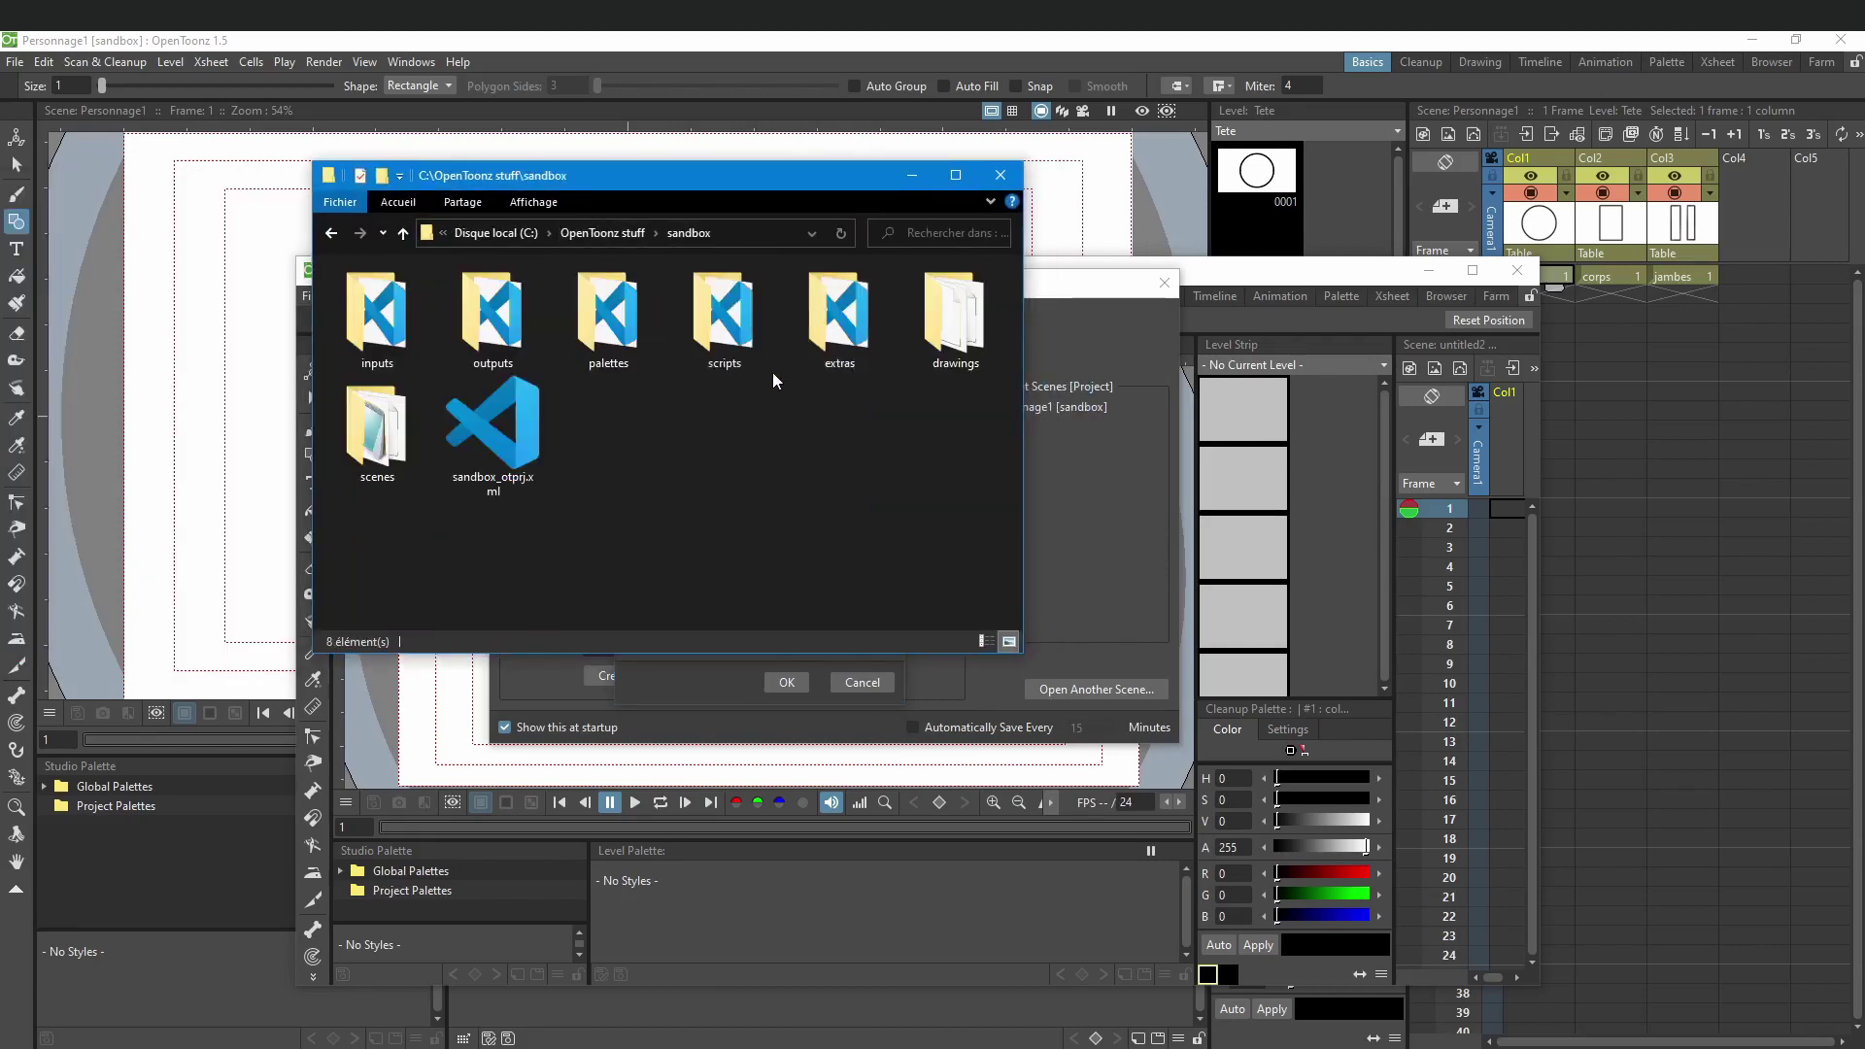
drag(976, 475, 389, 267)
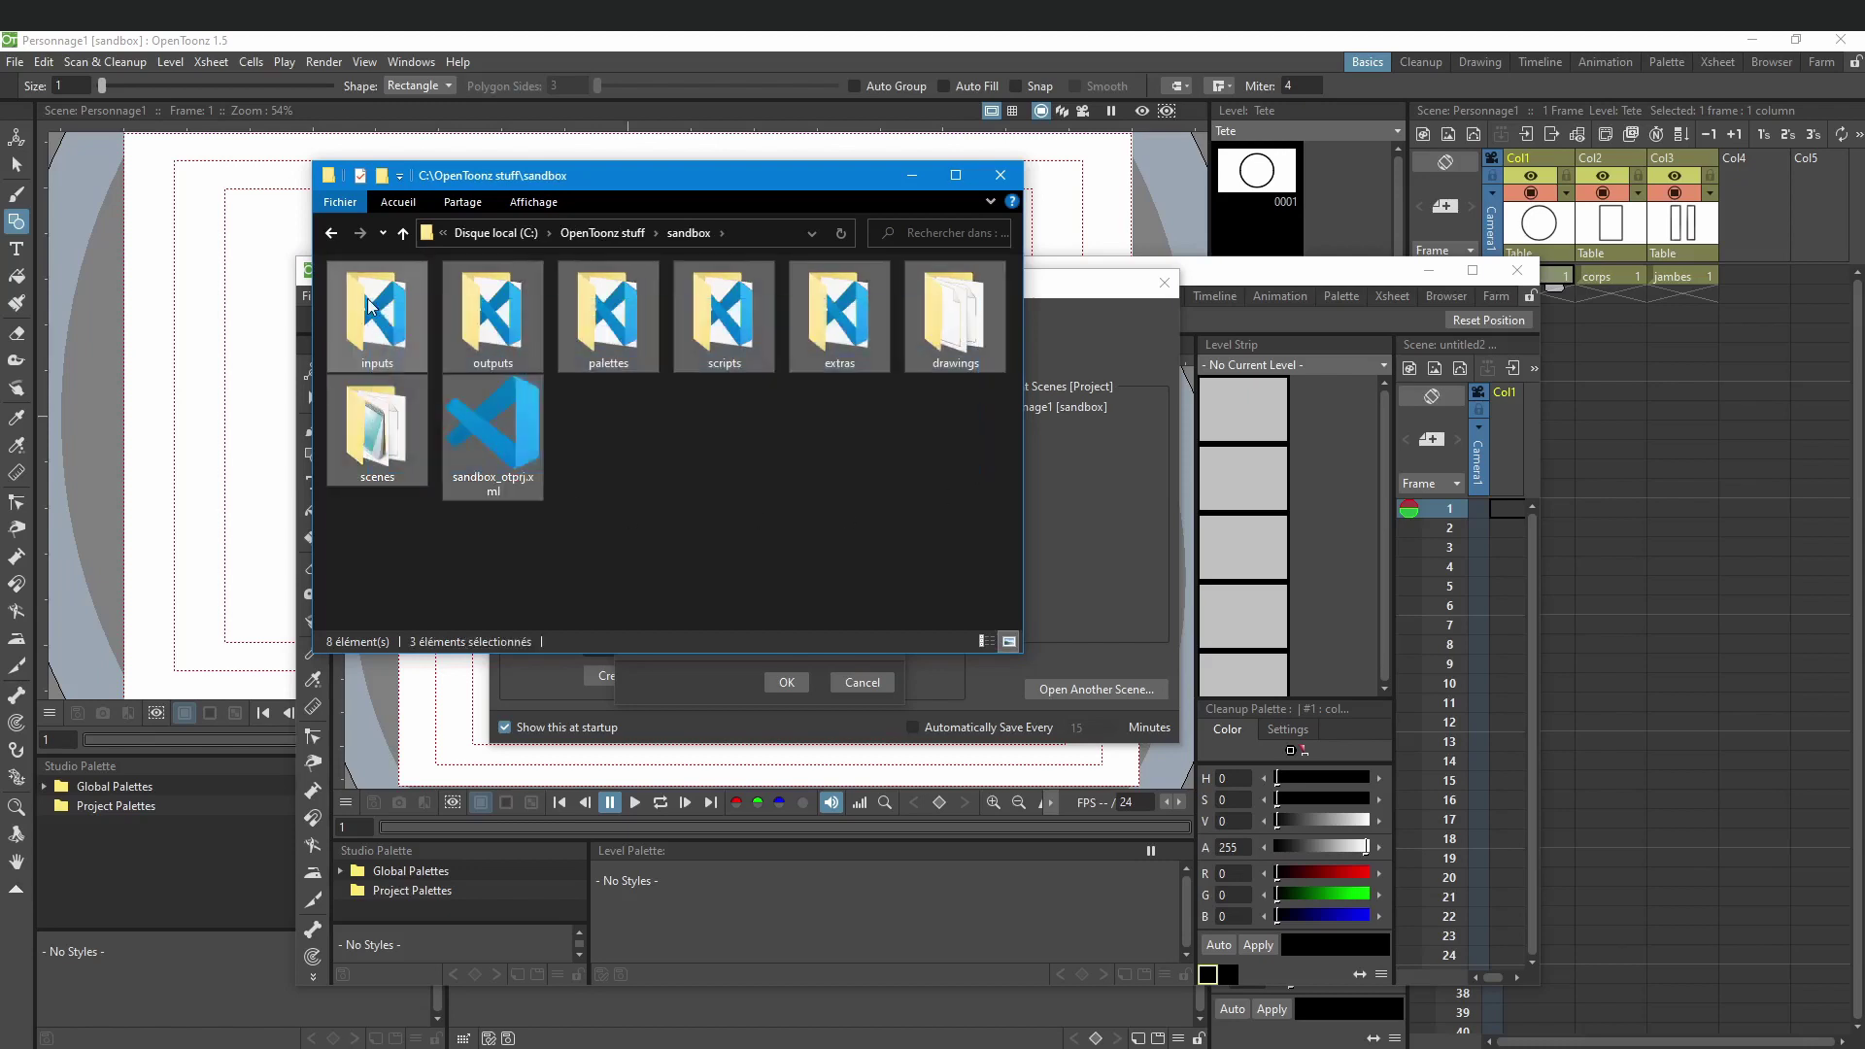
click(837, 464)
key(alt+F4)
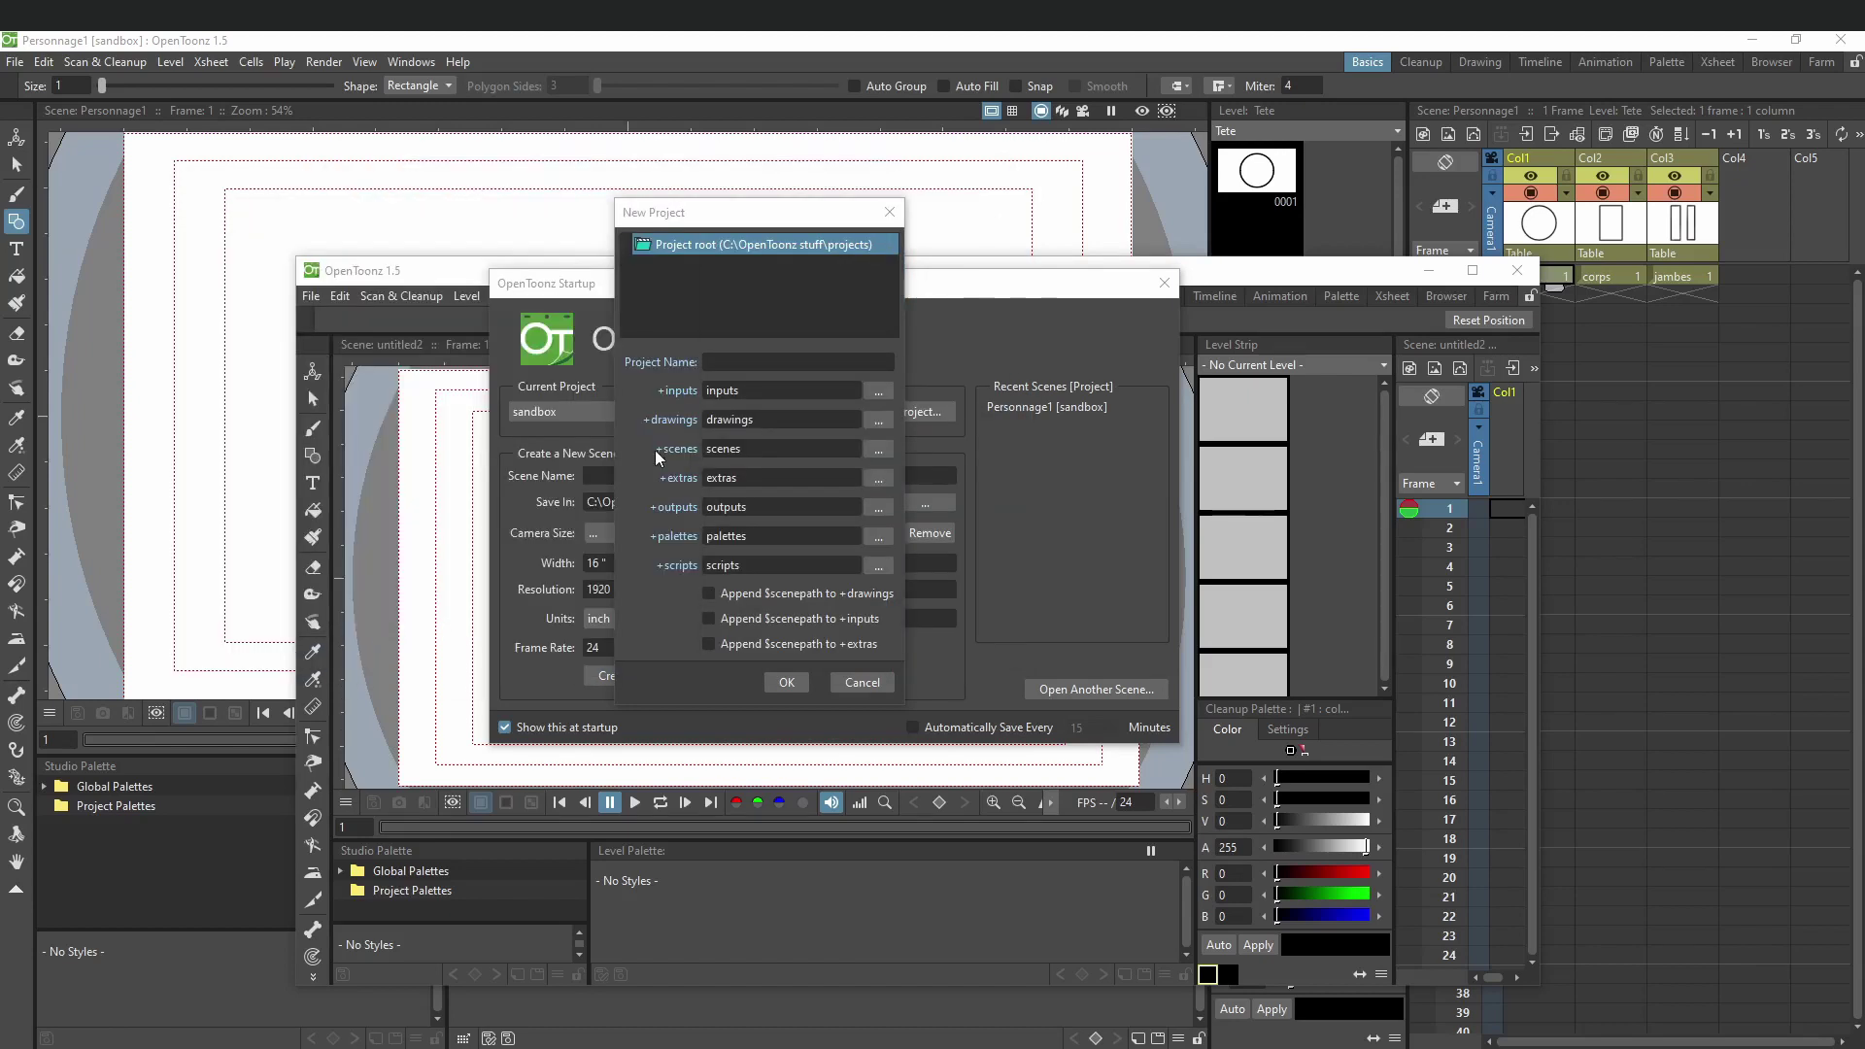
Step: Review the new project's default folder fields, including inputs, drawings, scenes and scripts
double_click(754, 395)
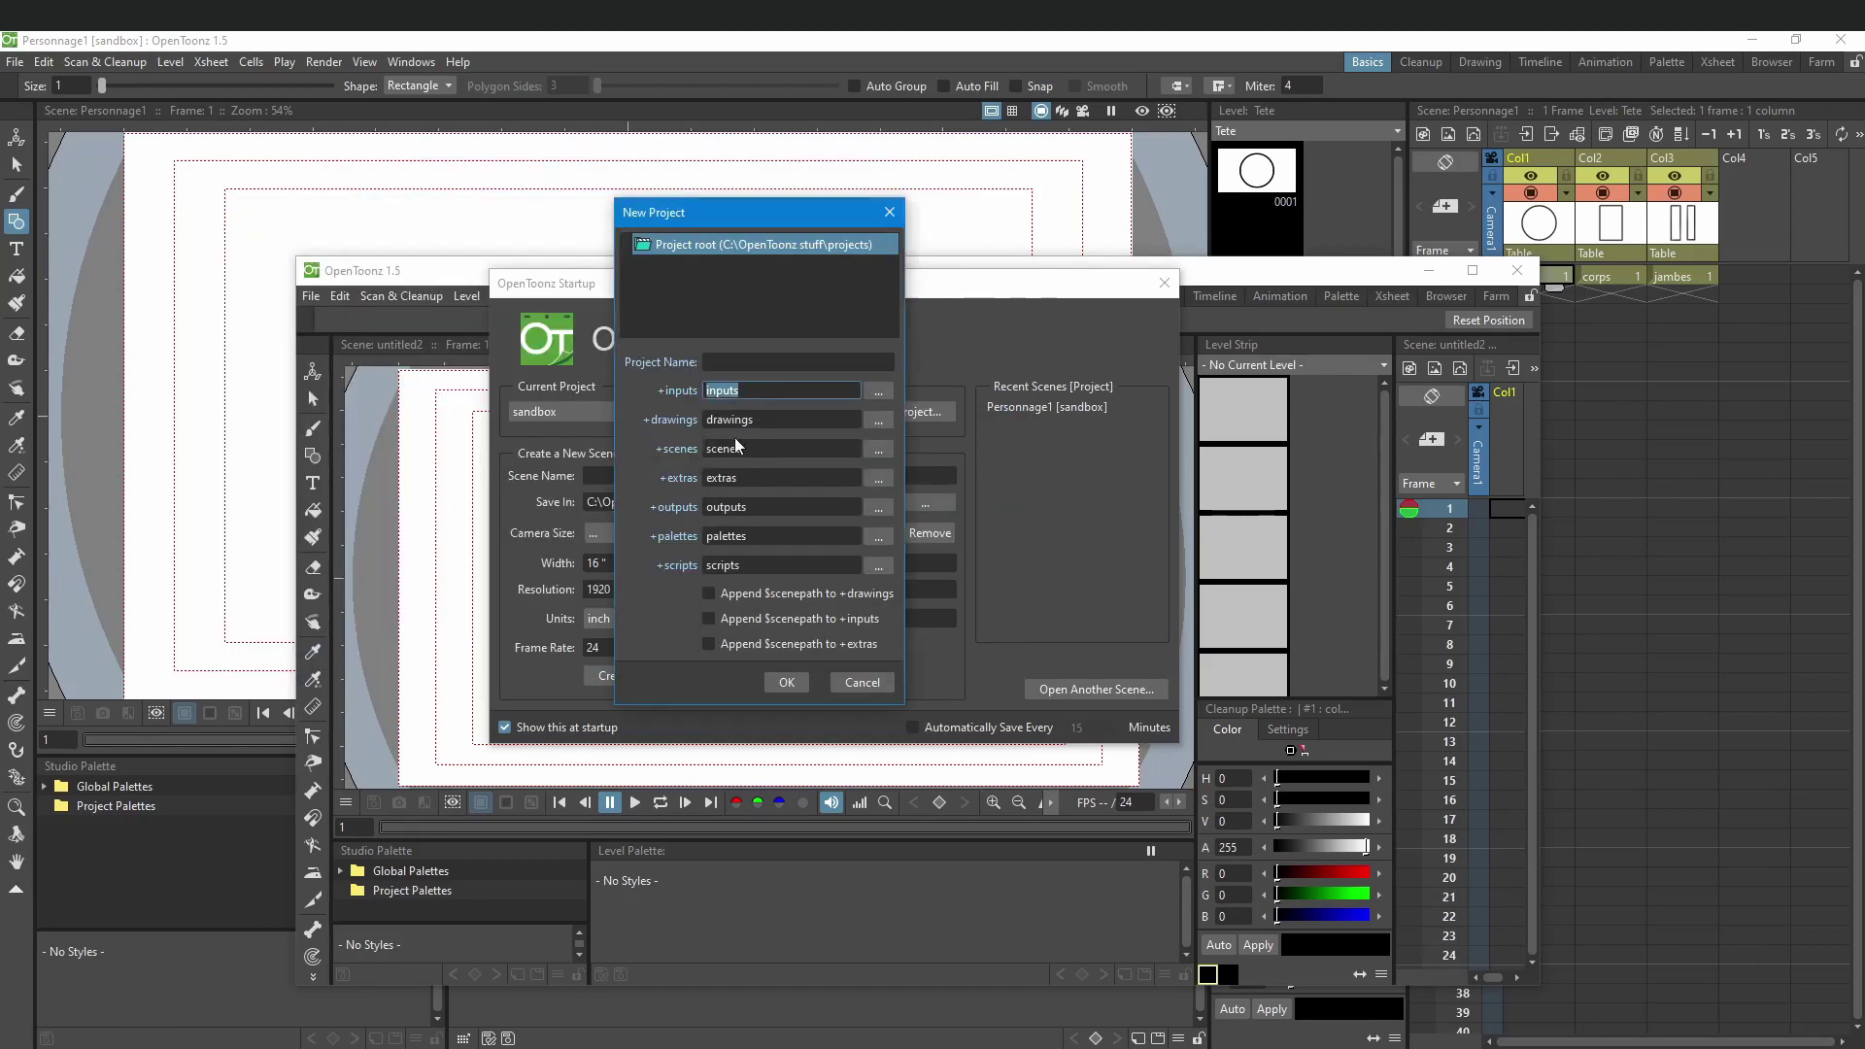
click(774, 425)
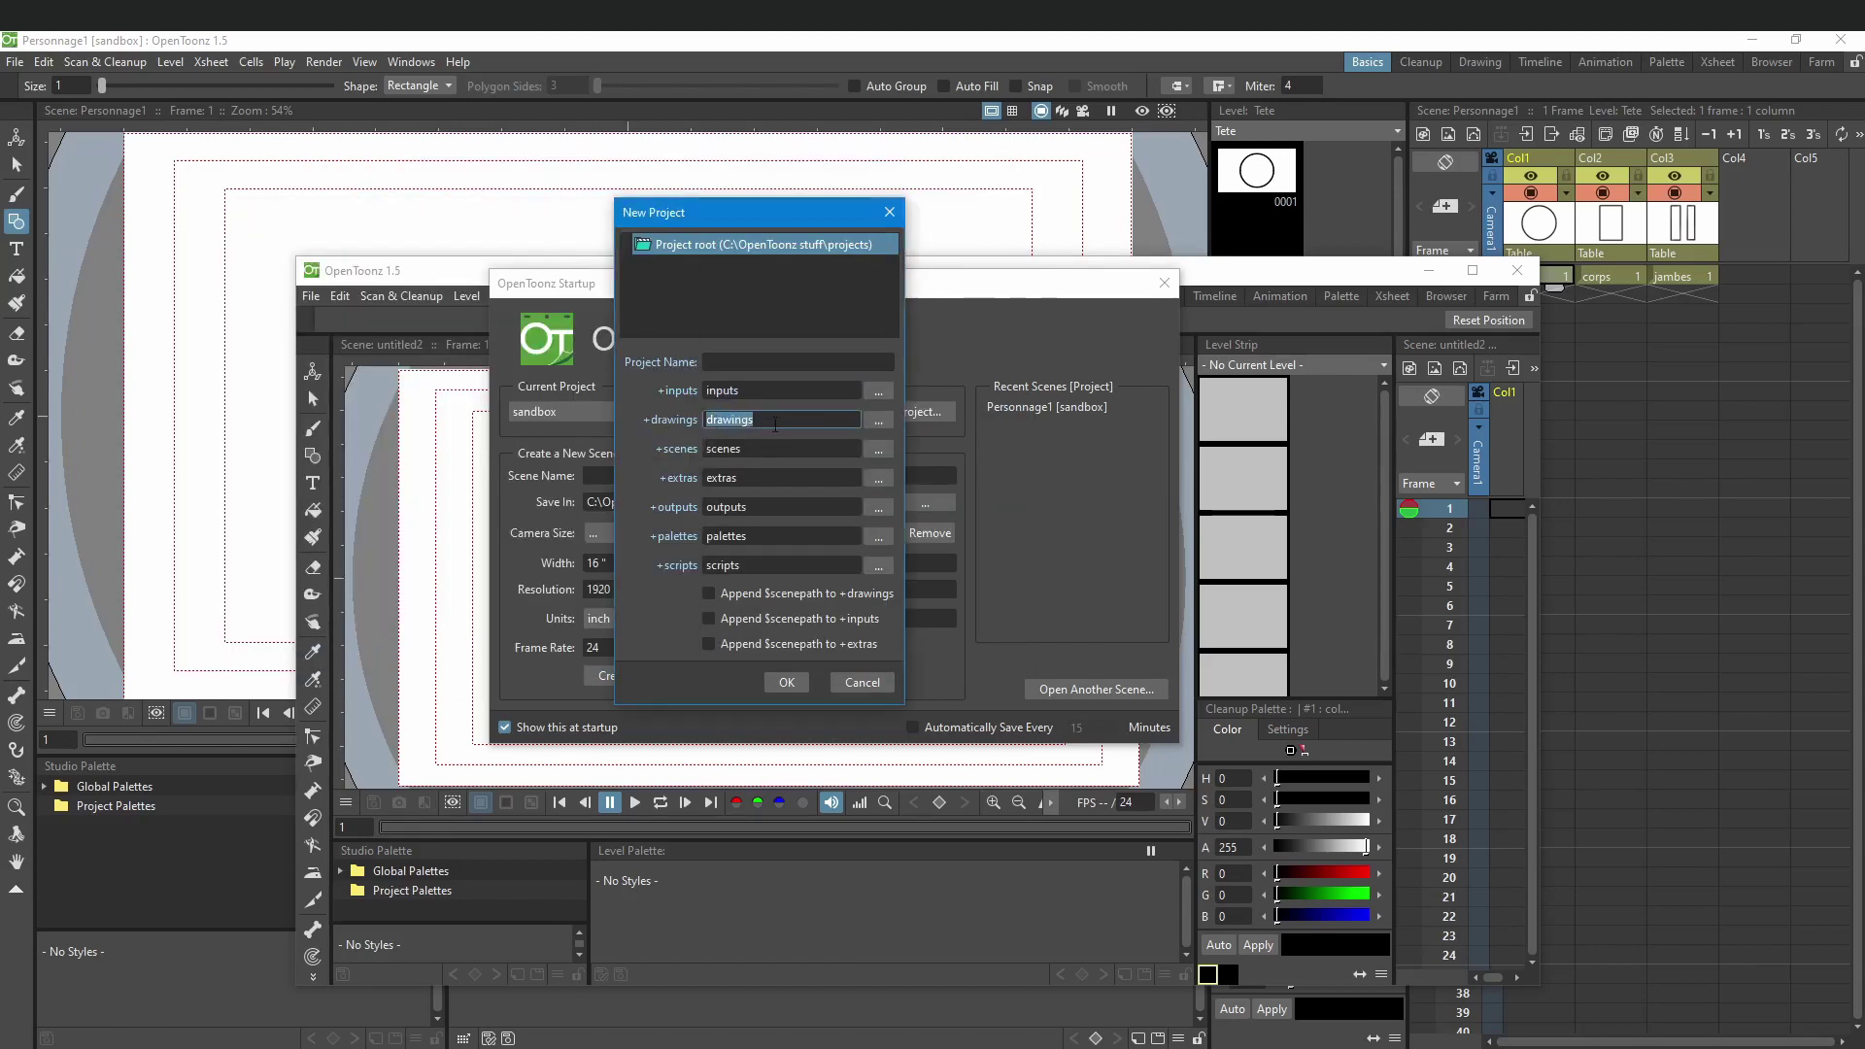
double_click(790, 420)
key(Tab)
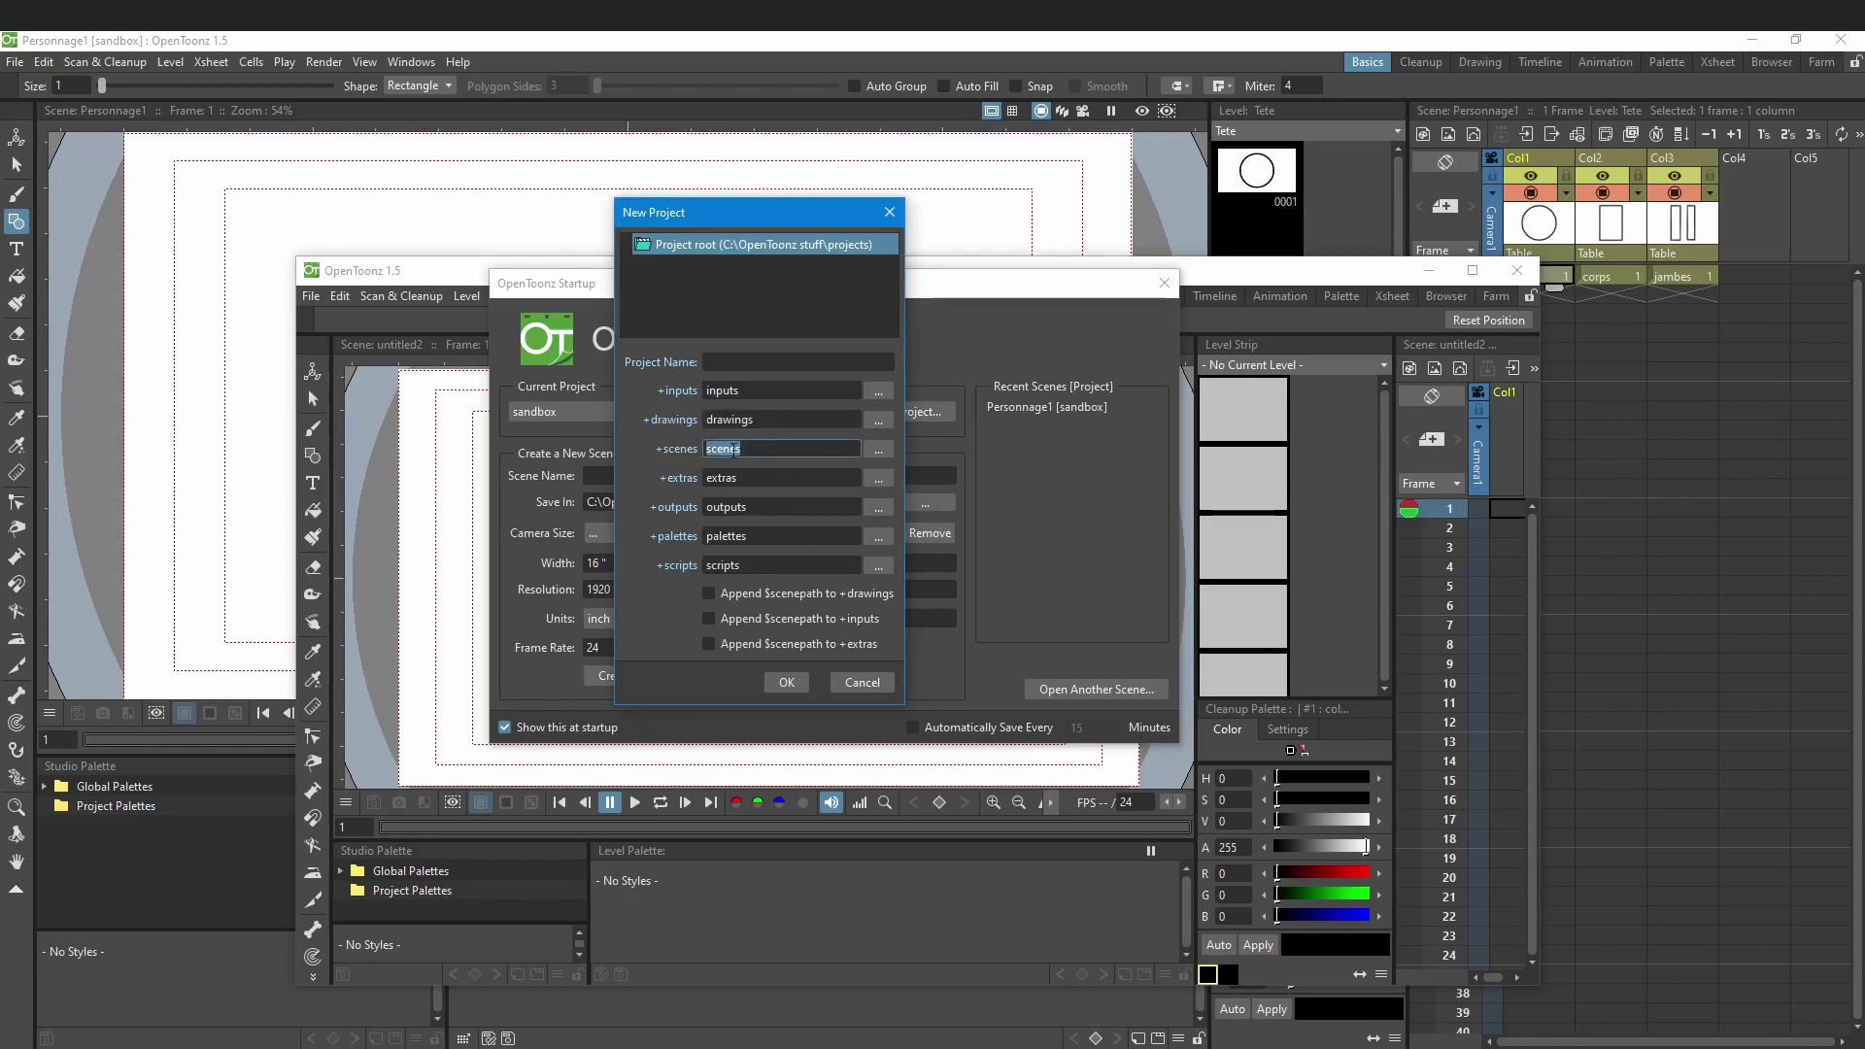
click(734, 567)
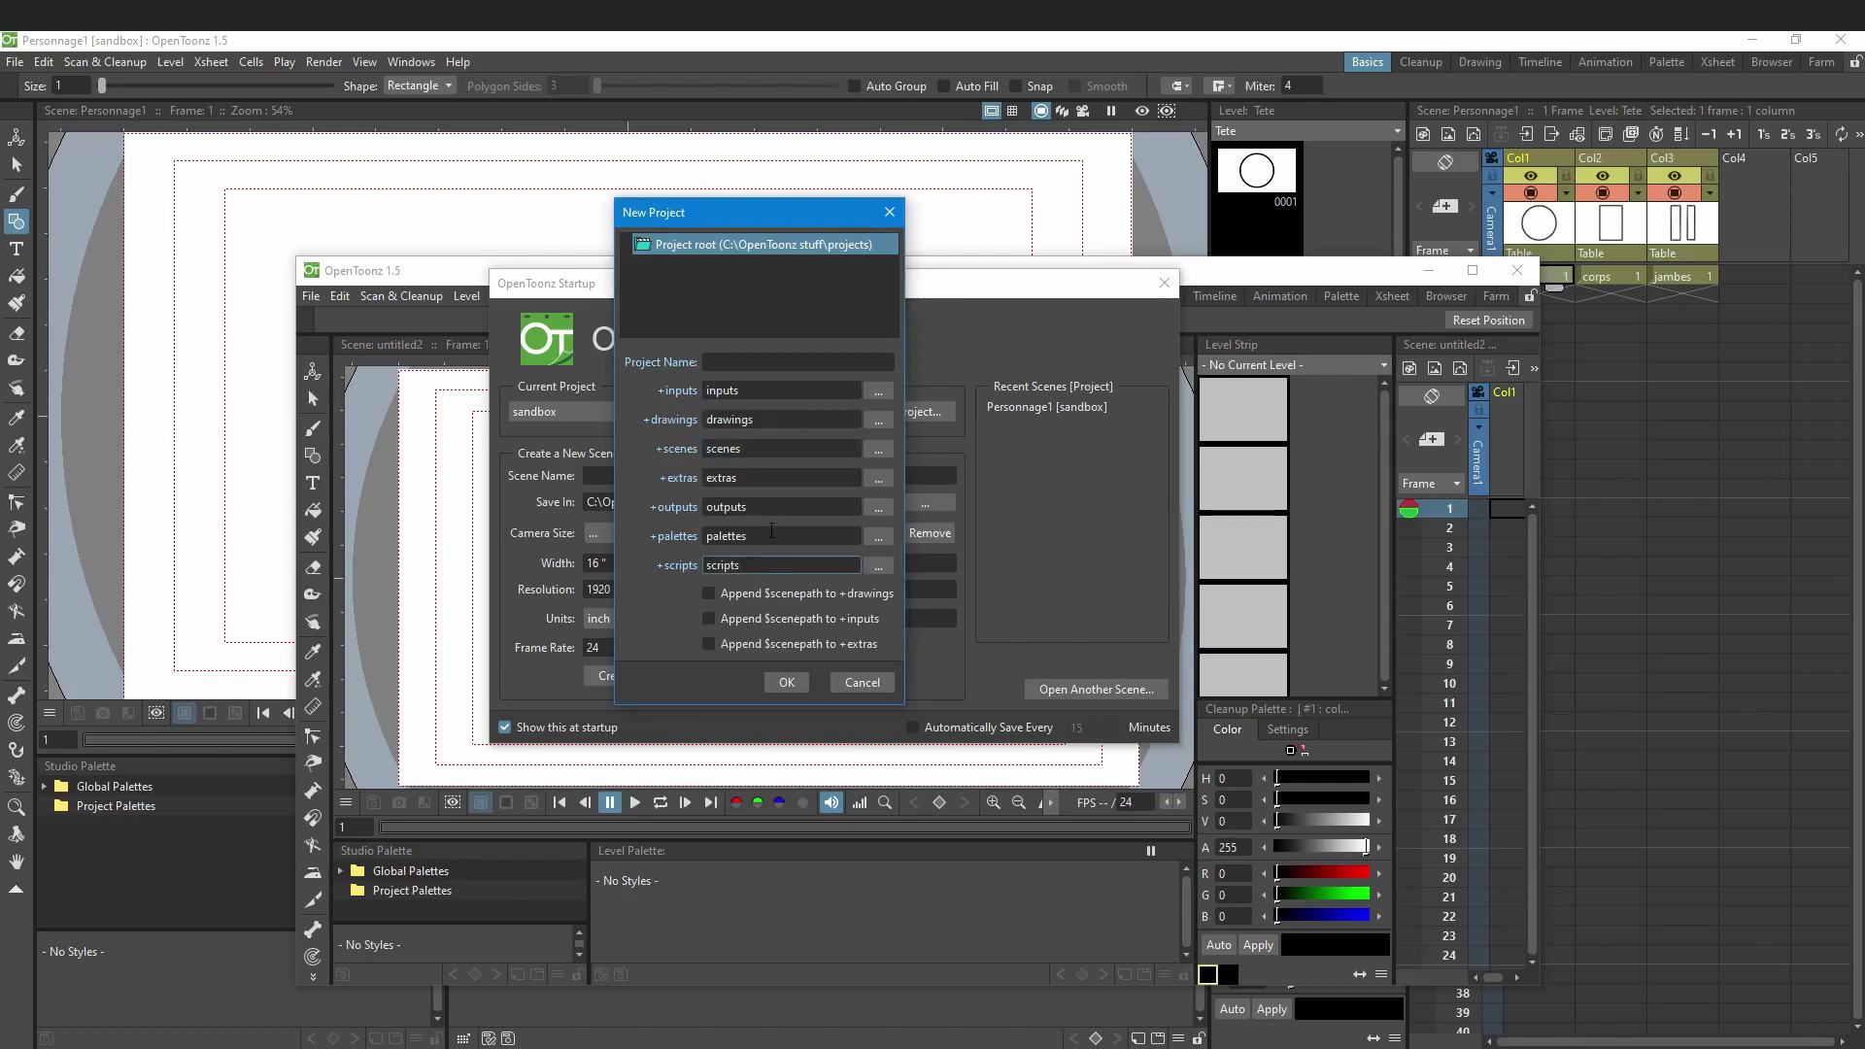
click(783, 392)
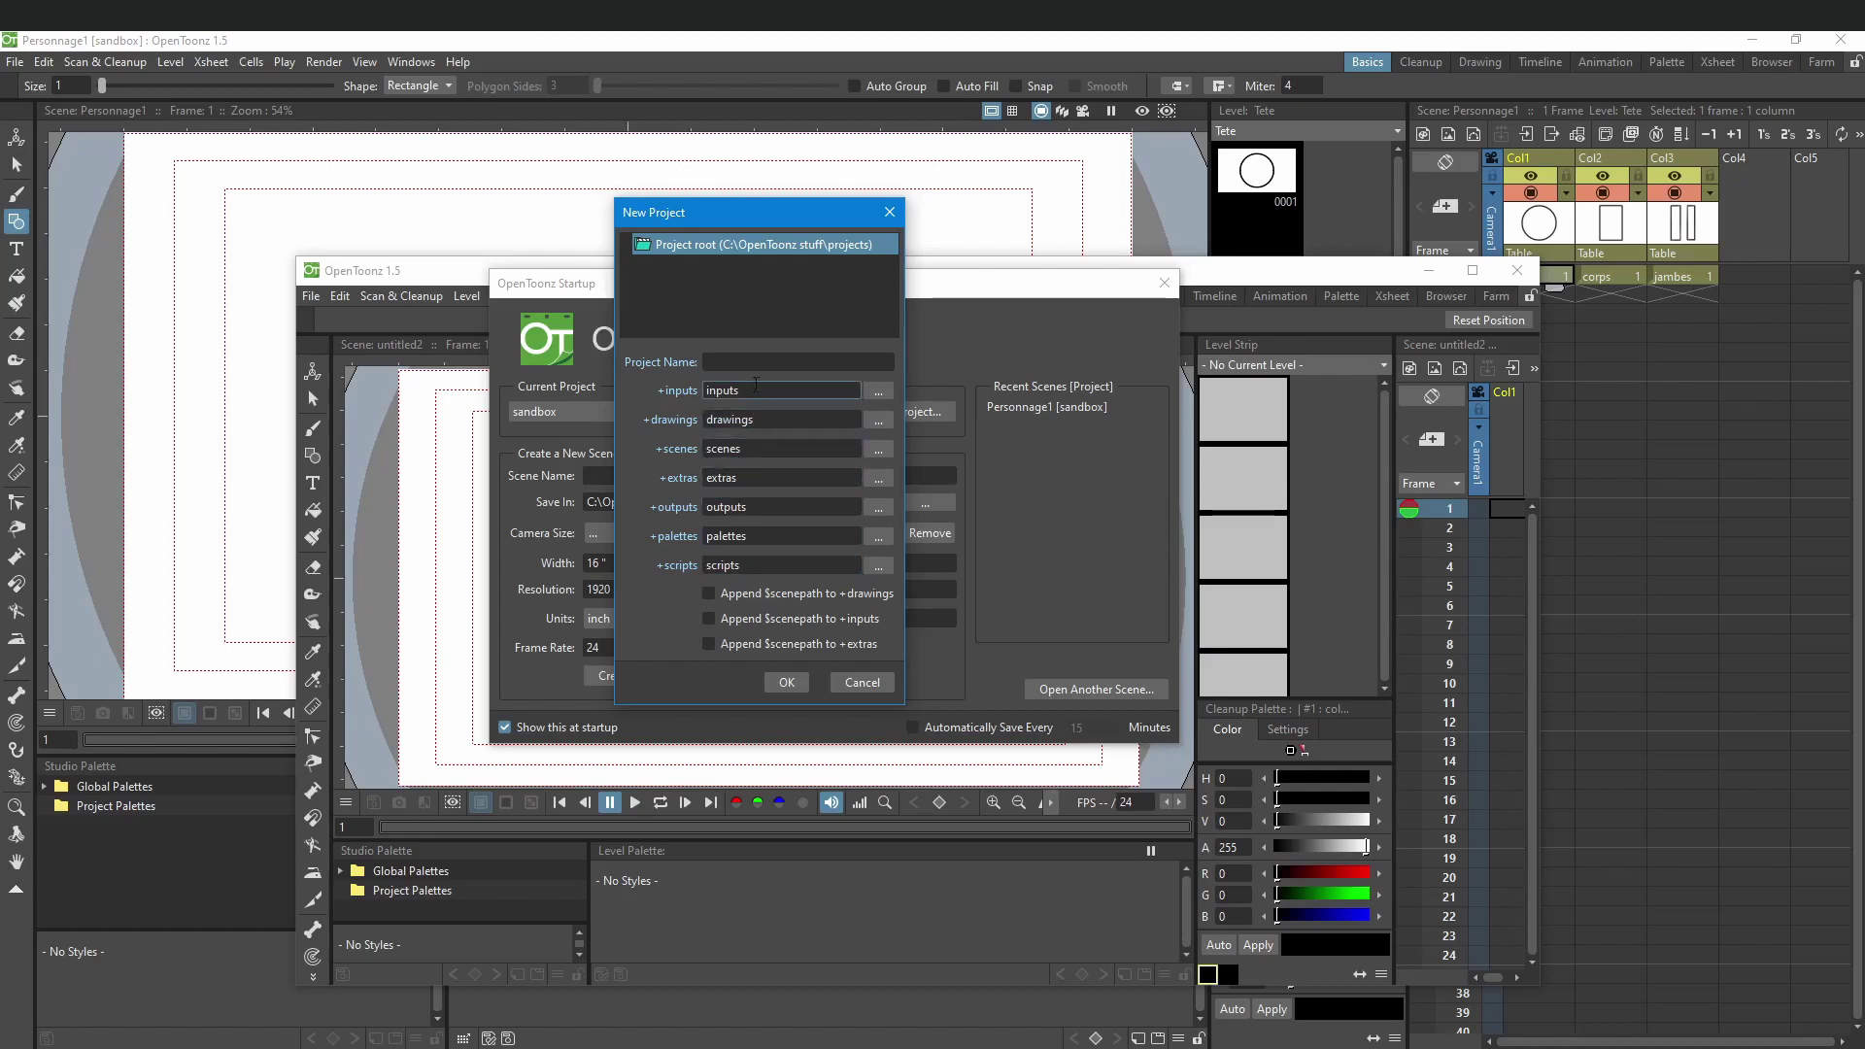
Step: Name the project Mon_projet and create it with the default folder names and no scene path appended
key(shift+Tab)
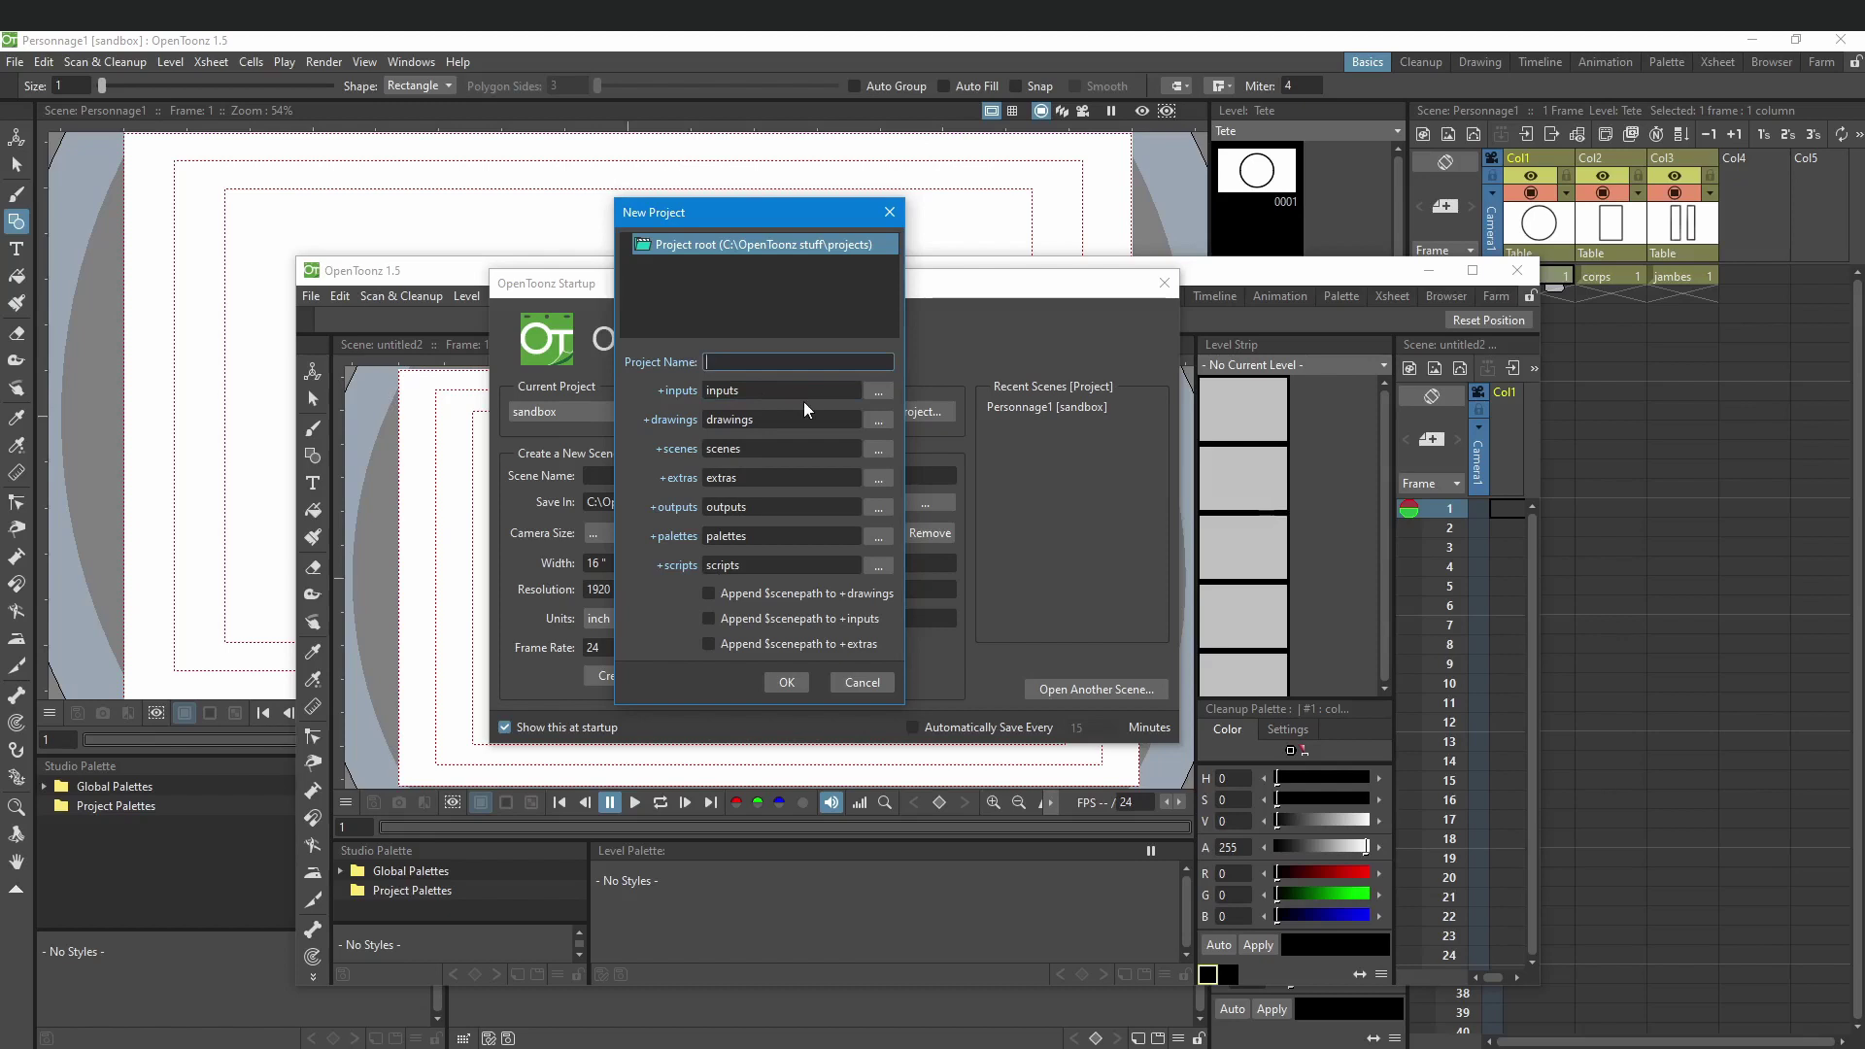
text(Mon_projet)
click(759, 390)
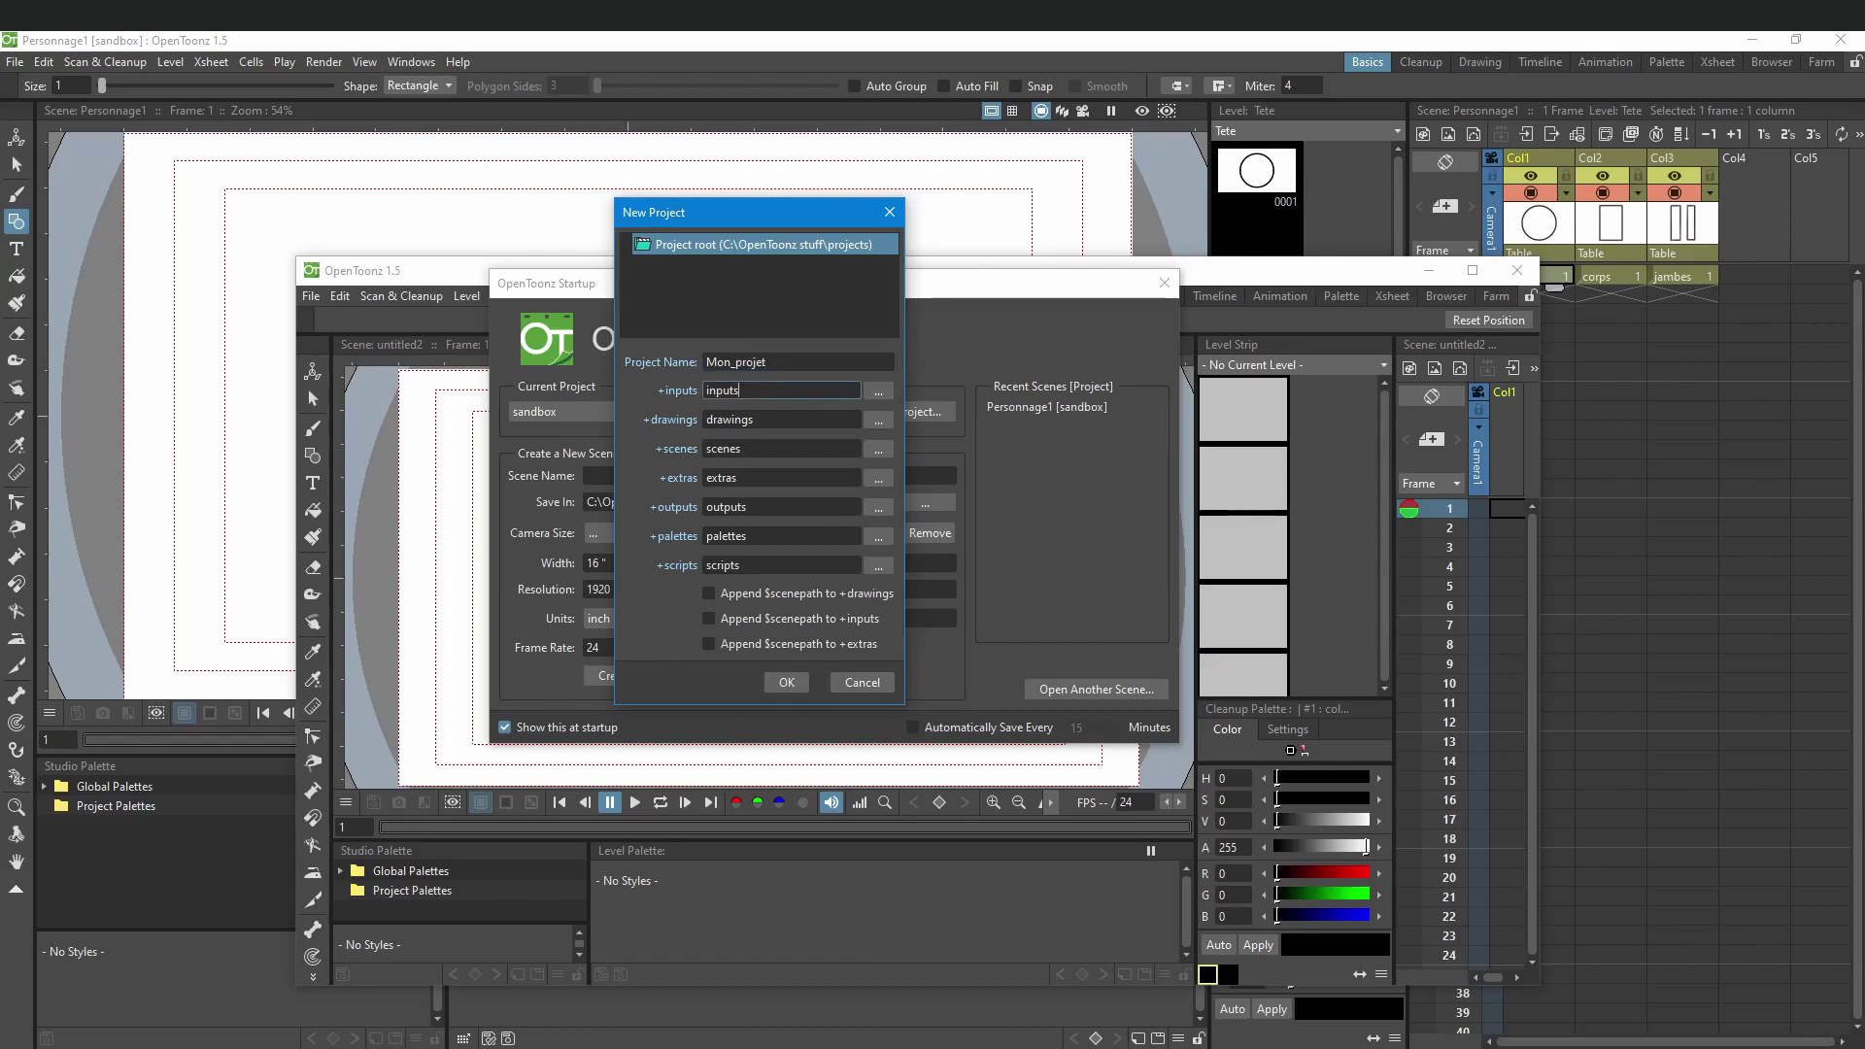
drag(1864, 201, 912, 201)
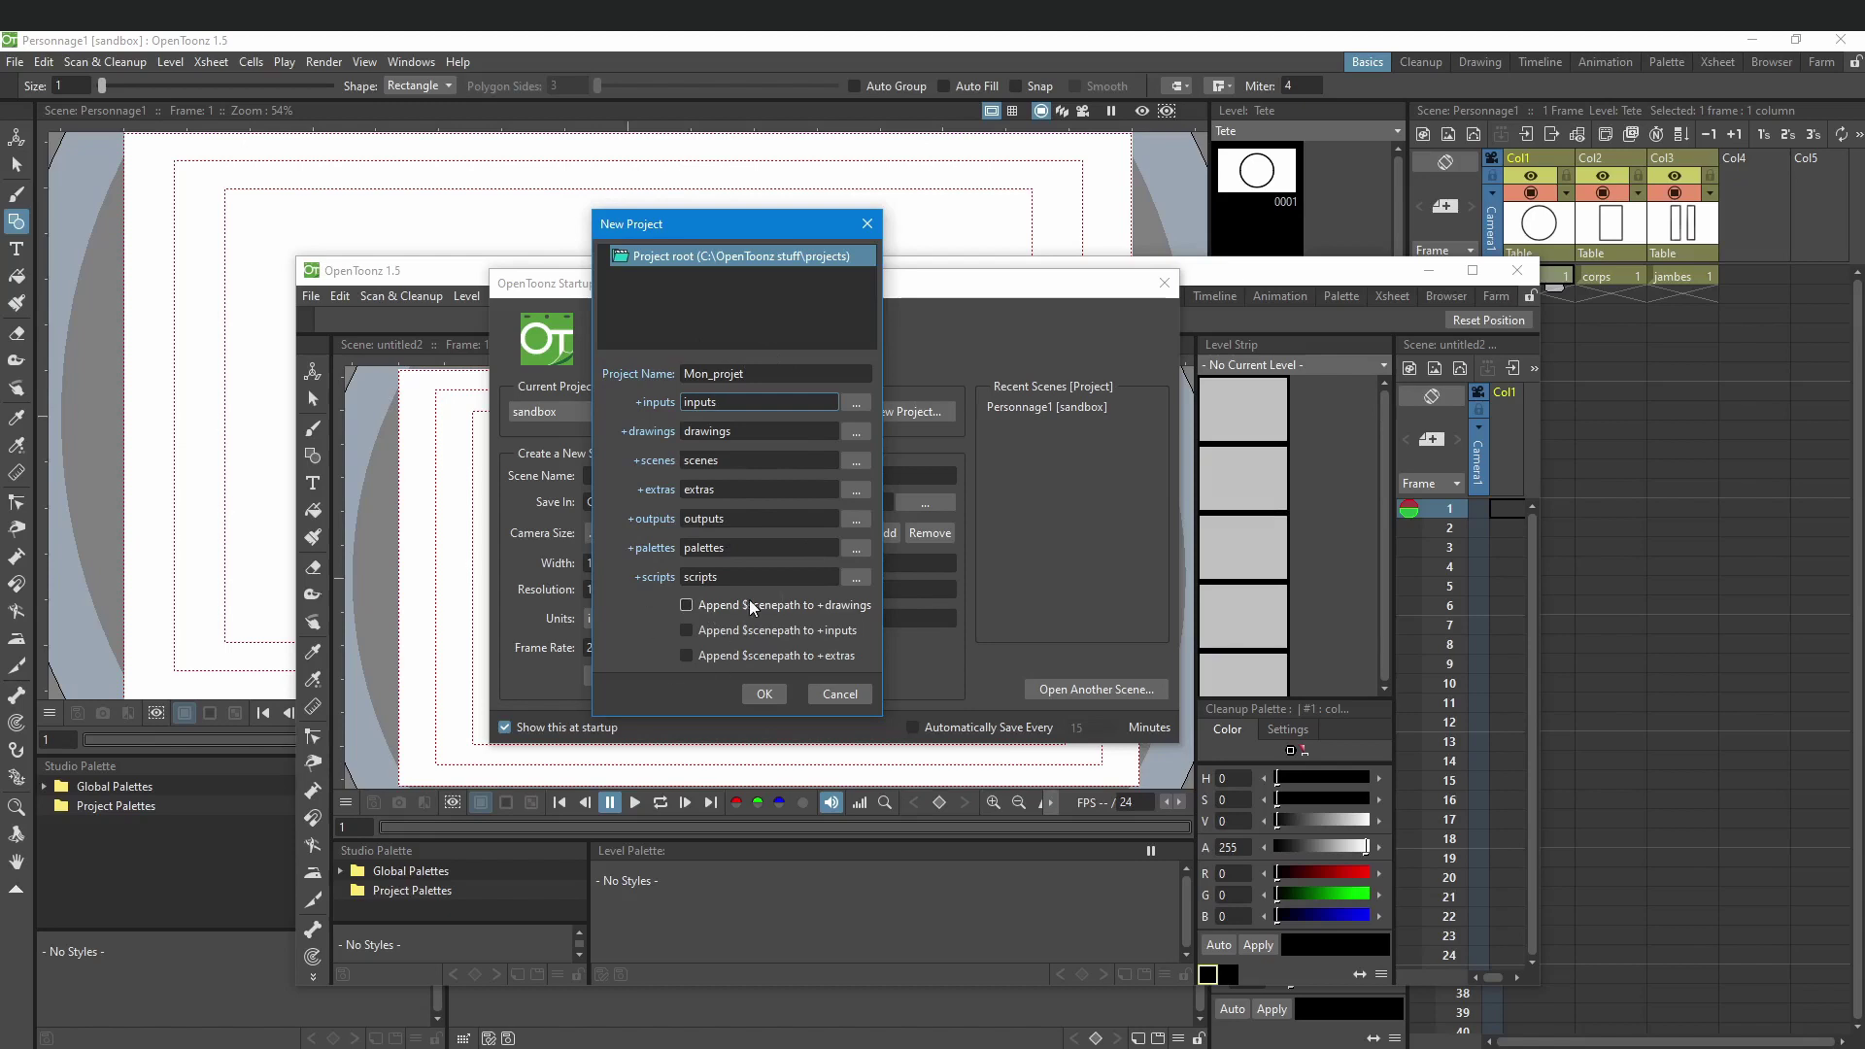
click(764, 694)
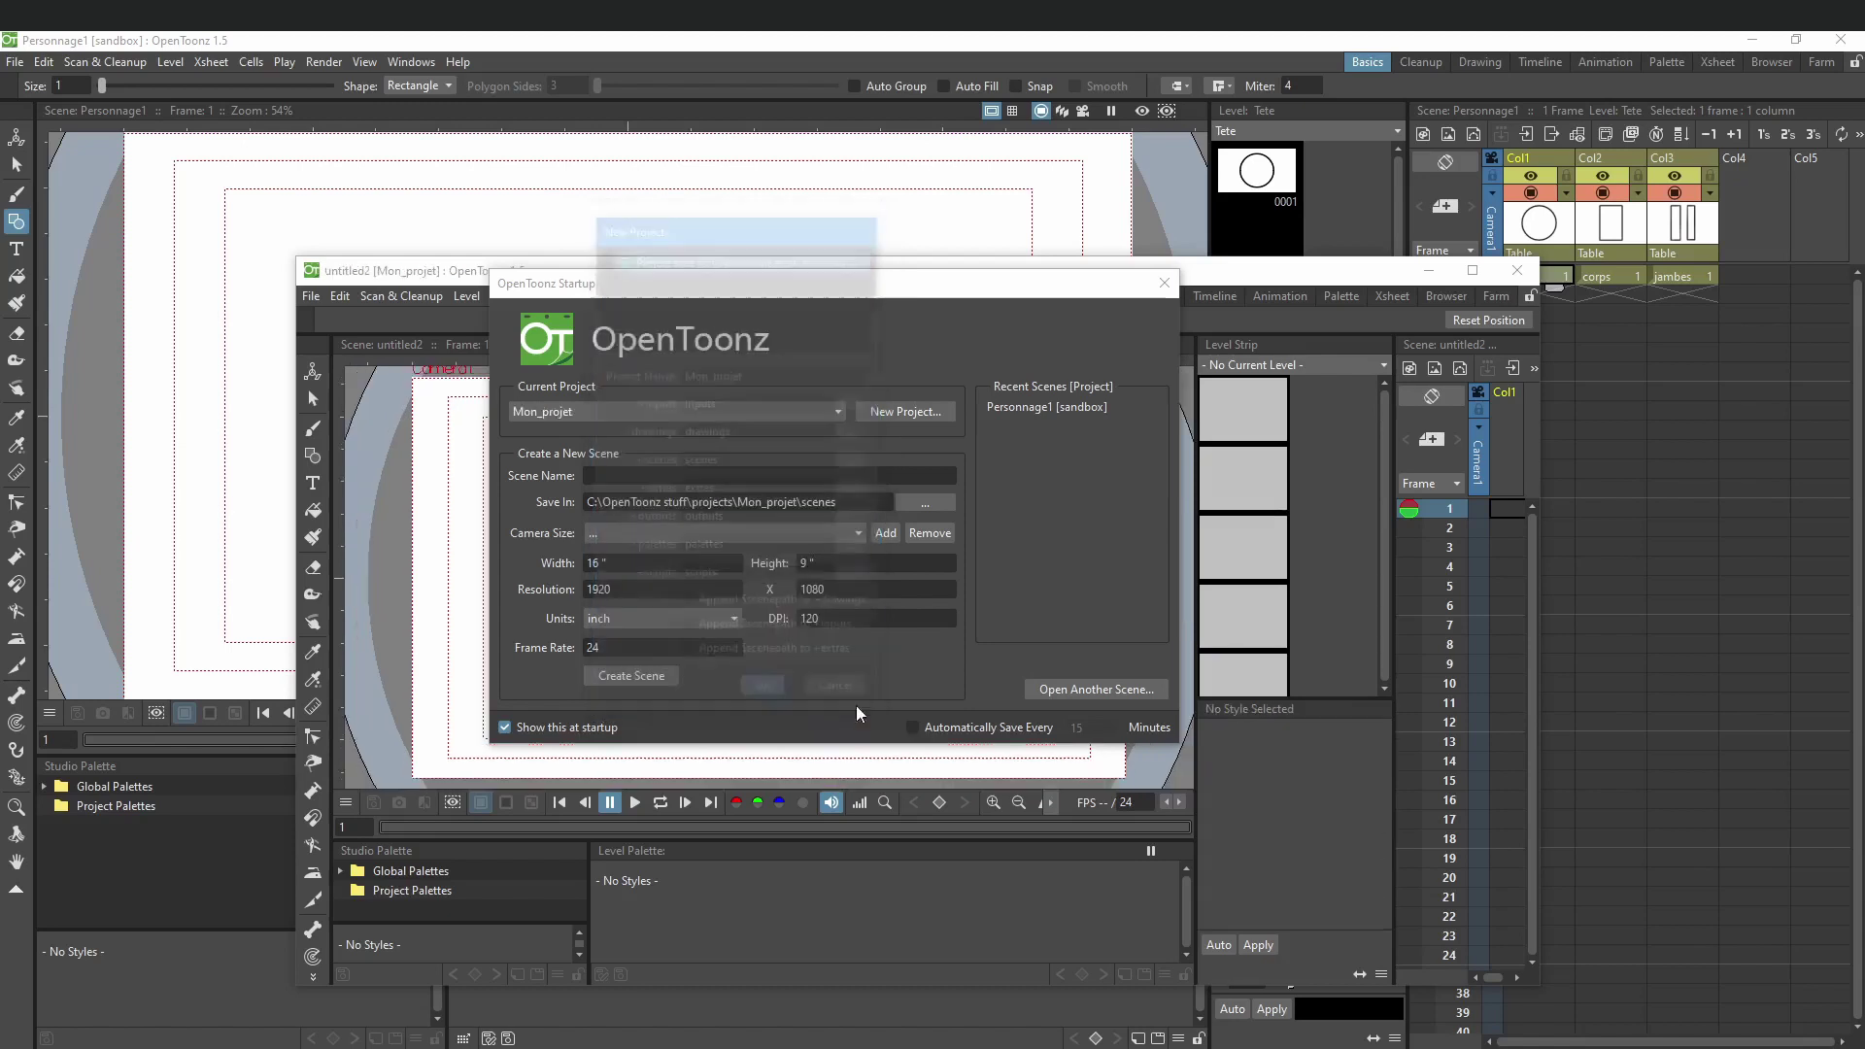
Step: Create a scene named perso1 in Mon_projet with the default camera settings and maximize its window
mouse_move(1047, 288)
mouse_down()
mouse_move(1064, 289)
mouse_move(1052, 307)
mouse_up()
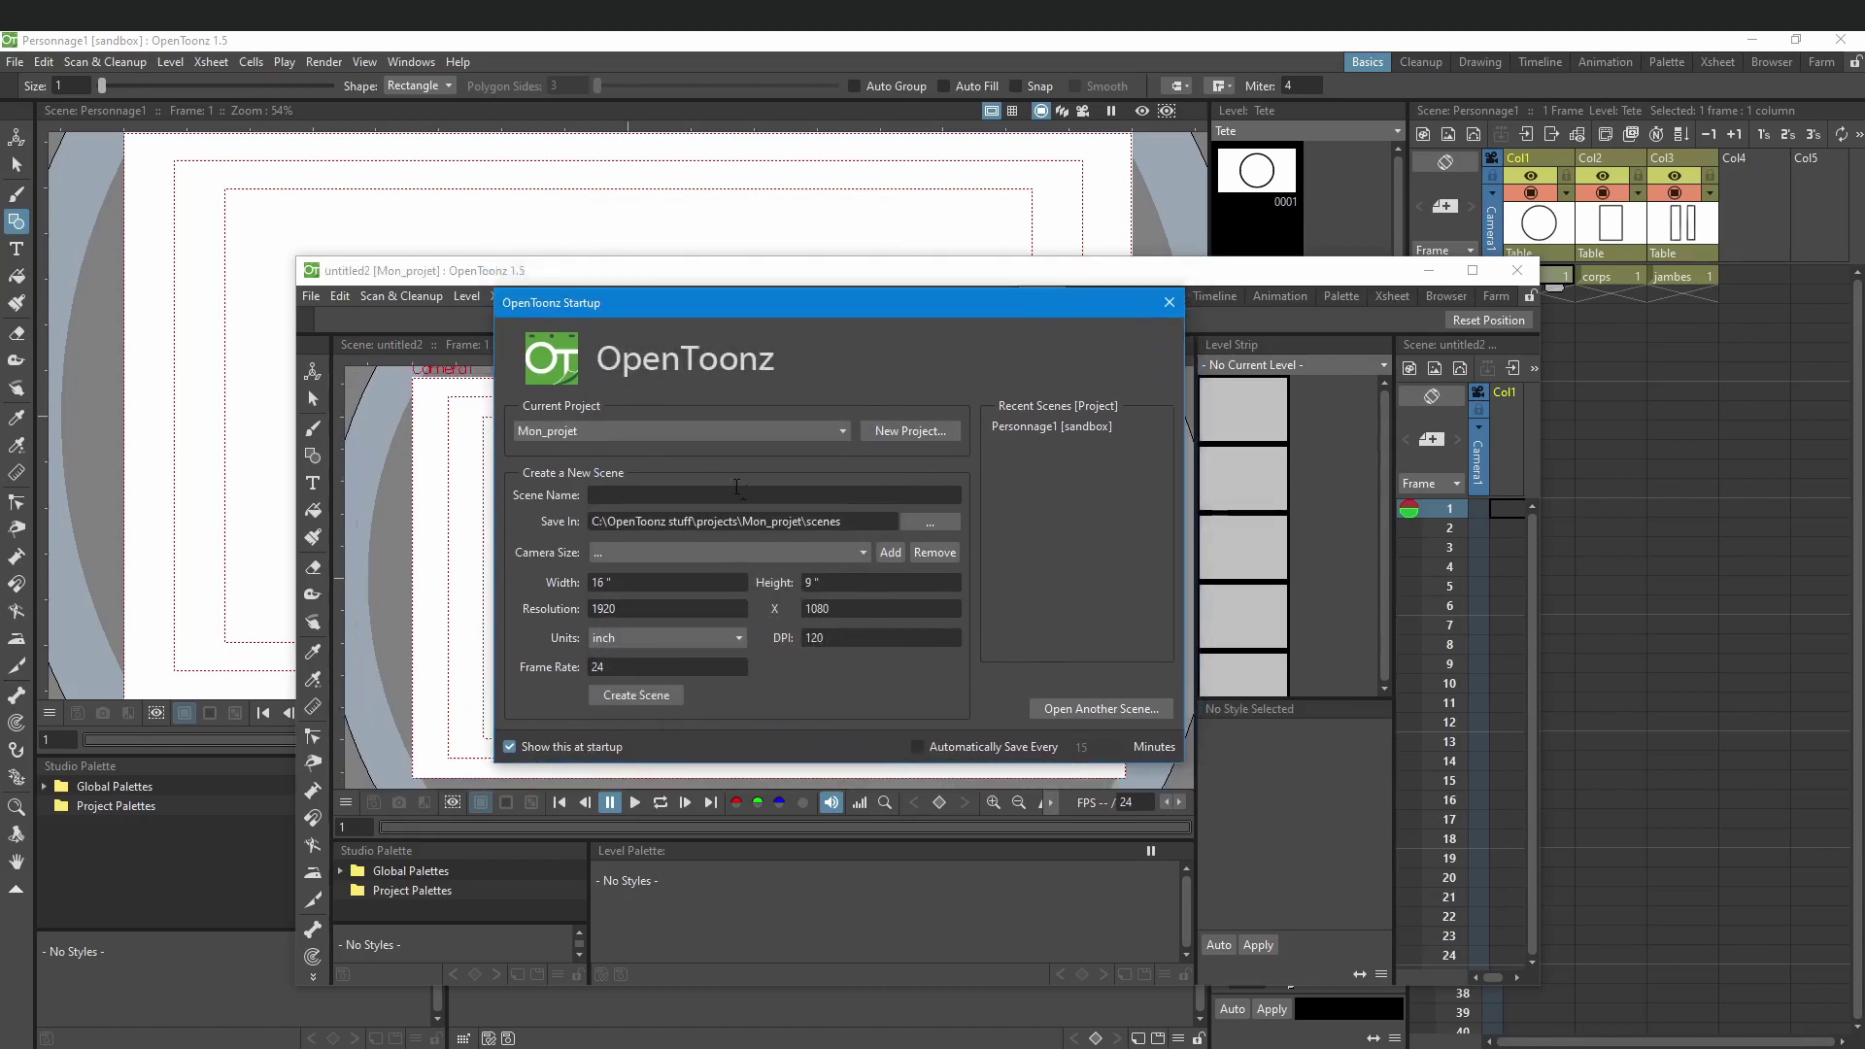
click(687, 492)
text(perso1)
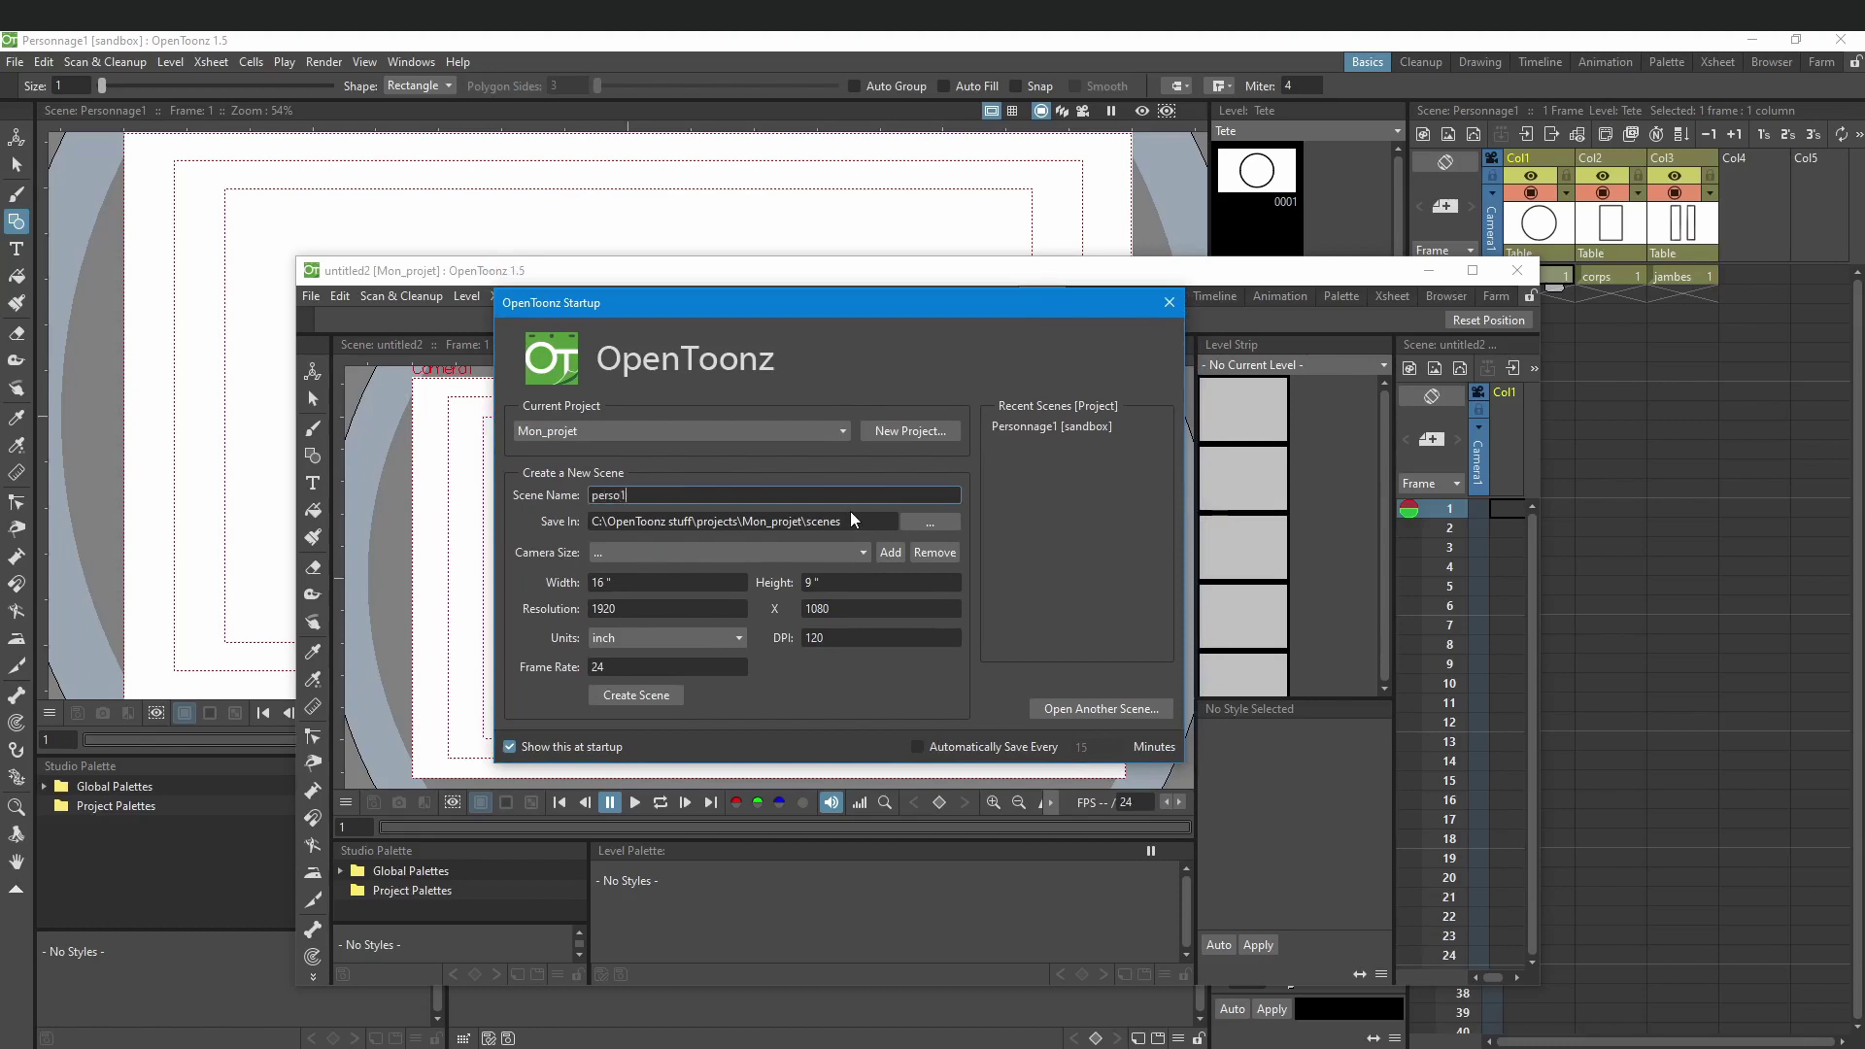
click(621, 697)
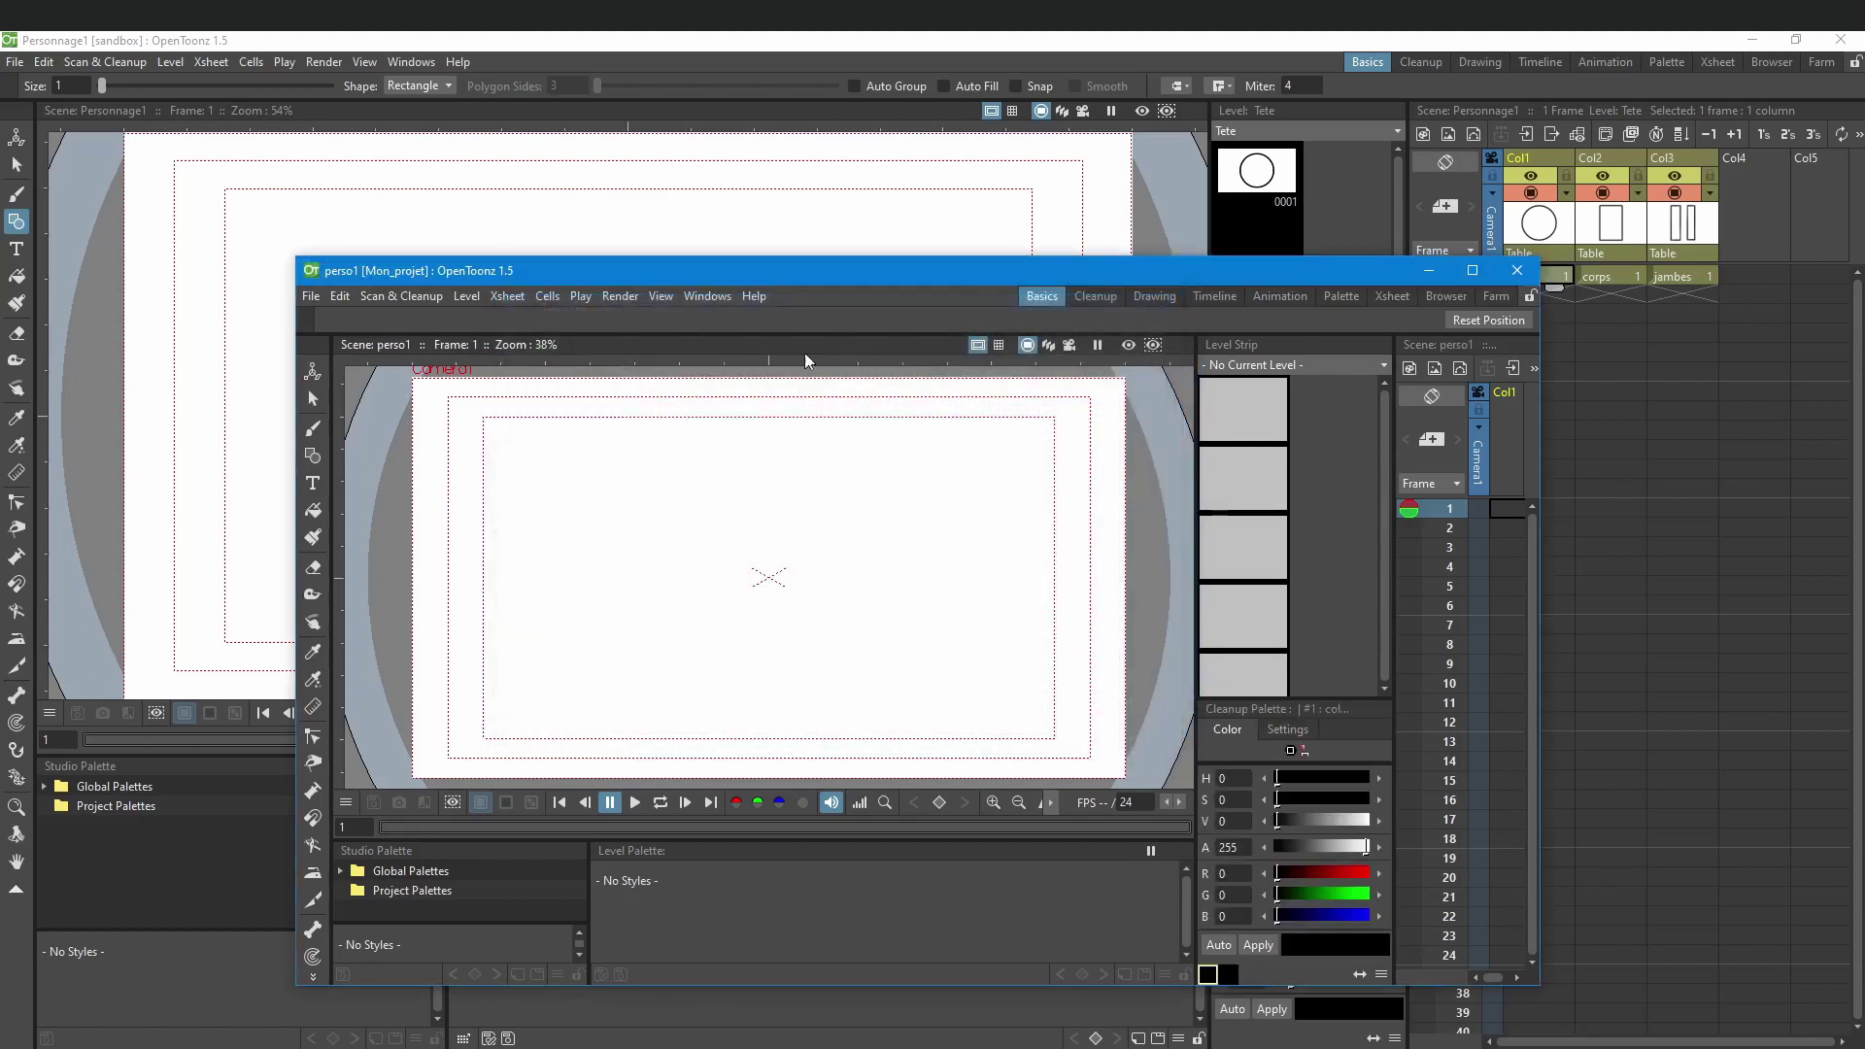
double_click(860, 276)
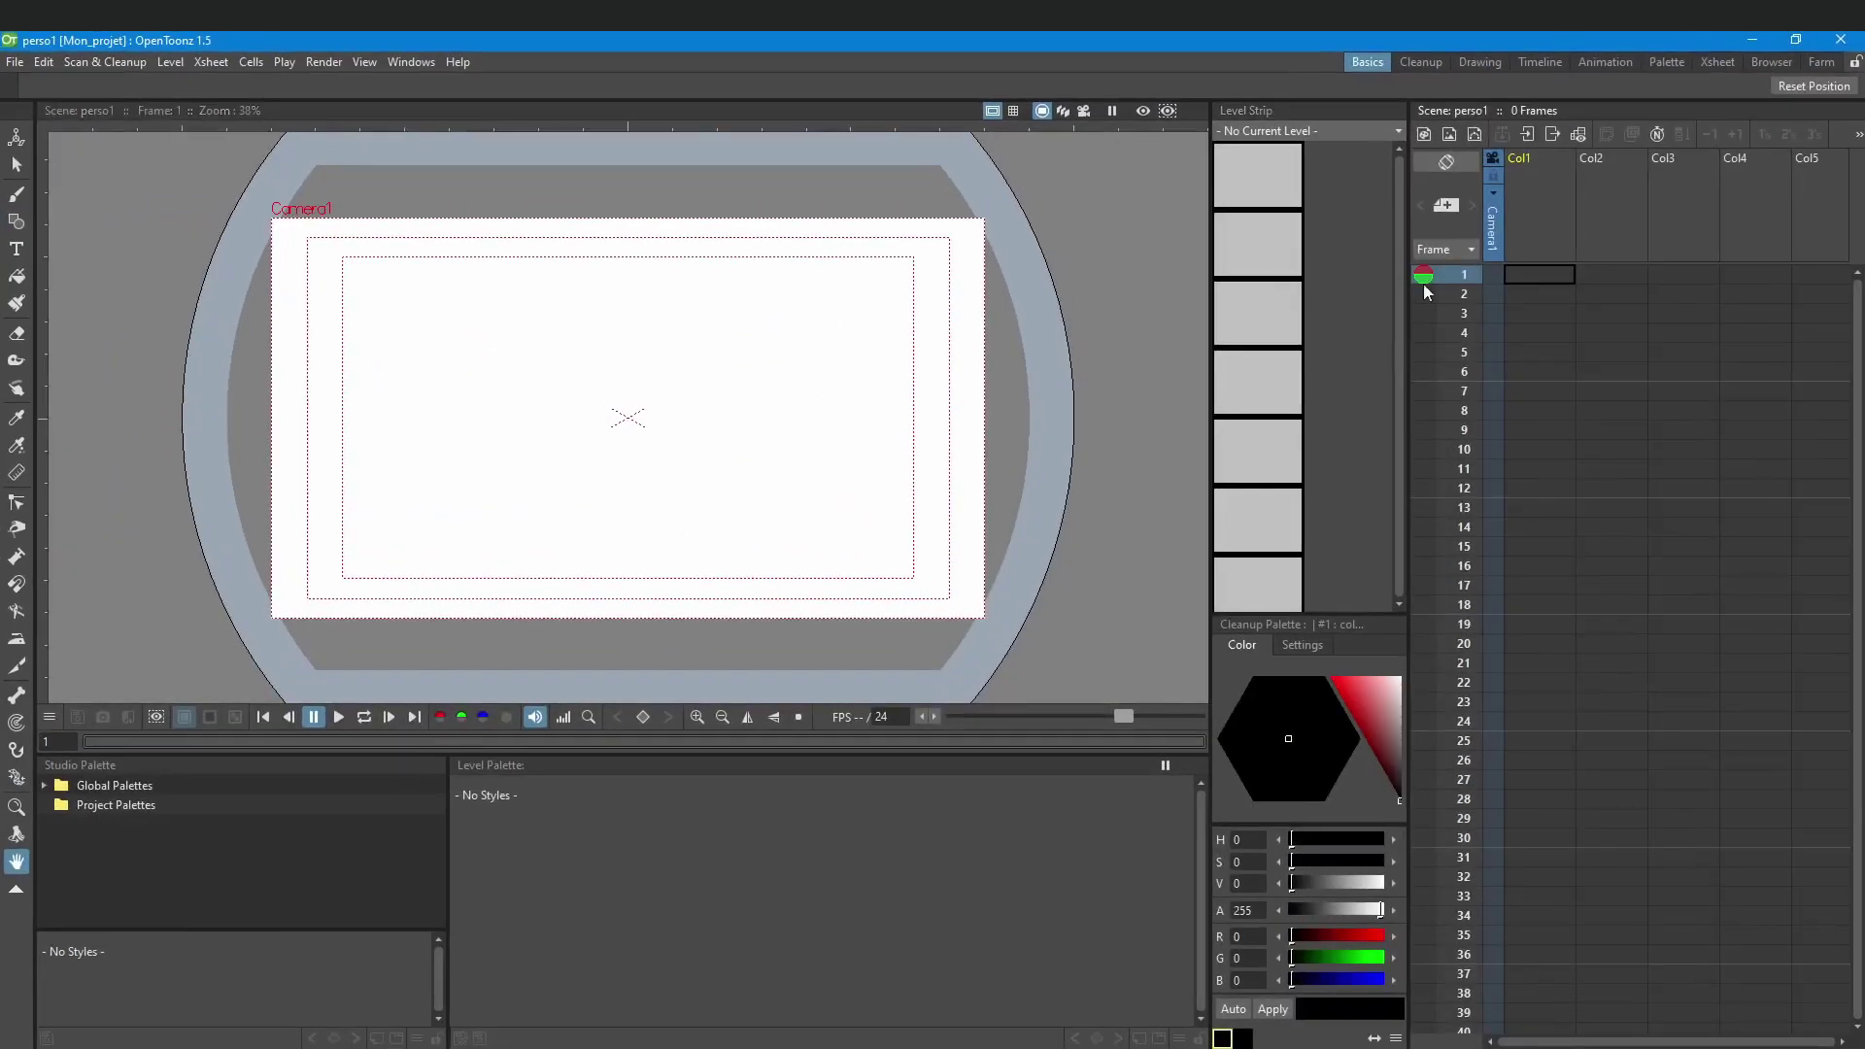
Step: Add new vector levels A, B and C at frame 1 of the first three columns
click(16, 221)
click(1539, 275)
click(1474, 135)
click(965, 768)
click(1611, 275)
click(1474, 135)
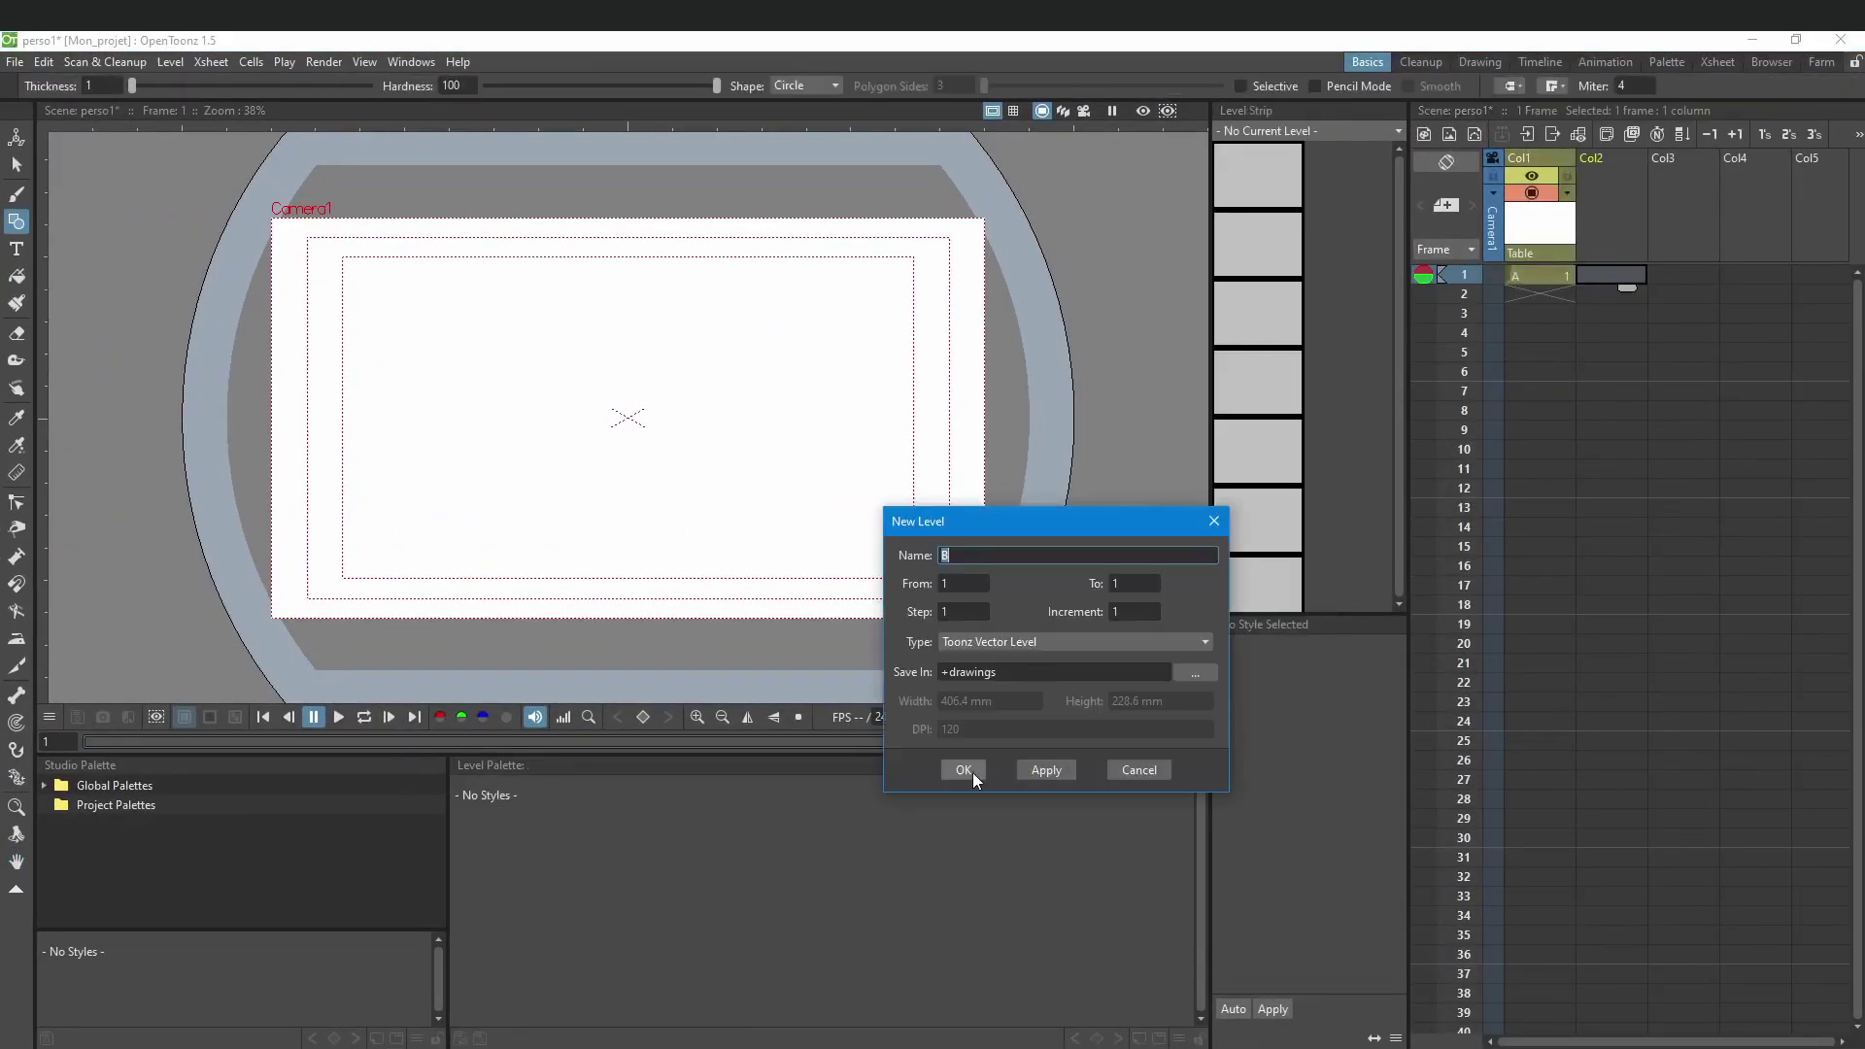
click(965, 767)
click(1683, 274)
Step: Draw a simple character: a circle head in level A, a rectangular body in B and two narrow rectangular legs in C
click(1611, 275)
mouse_move(611, 312)
mouse_down()
mouse_move(646, 312)
mouse_move(648, 455)
mouse_move(618, 540)
mouse_up()
click(420, 86)
click(417, 103)
click(1683, 275)
drag(628, 455, 647, 540)
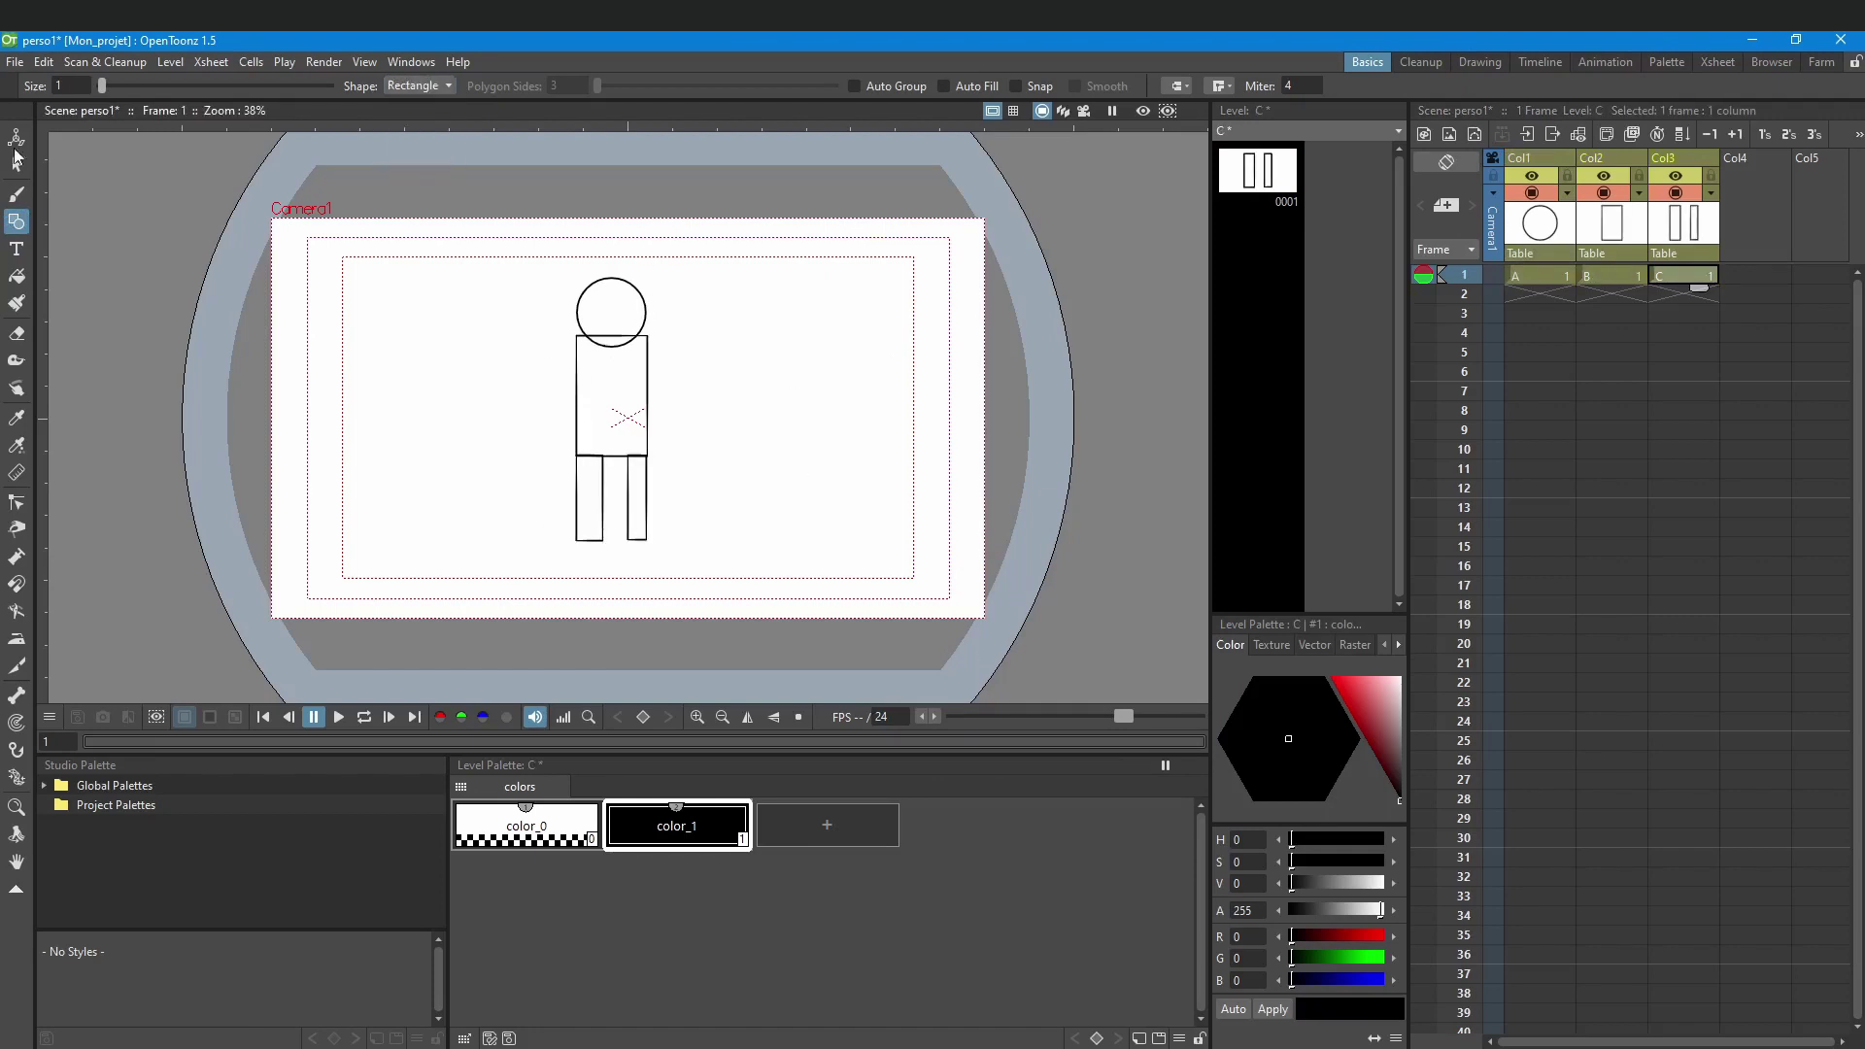
Step: Save the perso1 scene and its levels with Save All
click(16, 61)
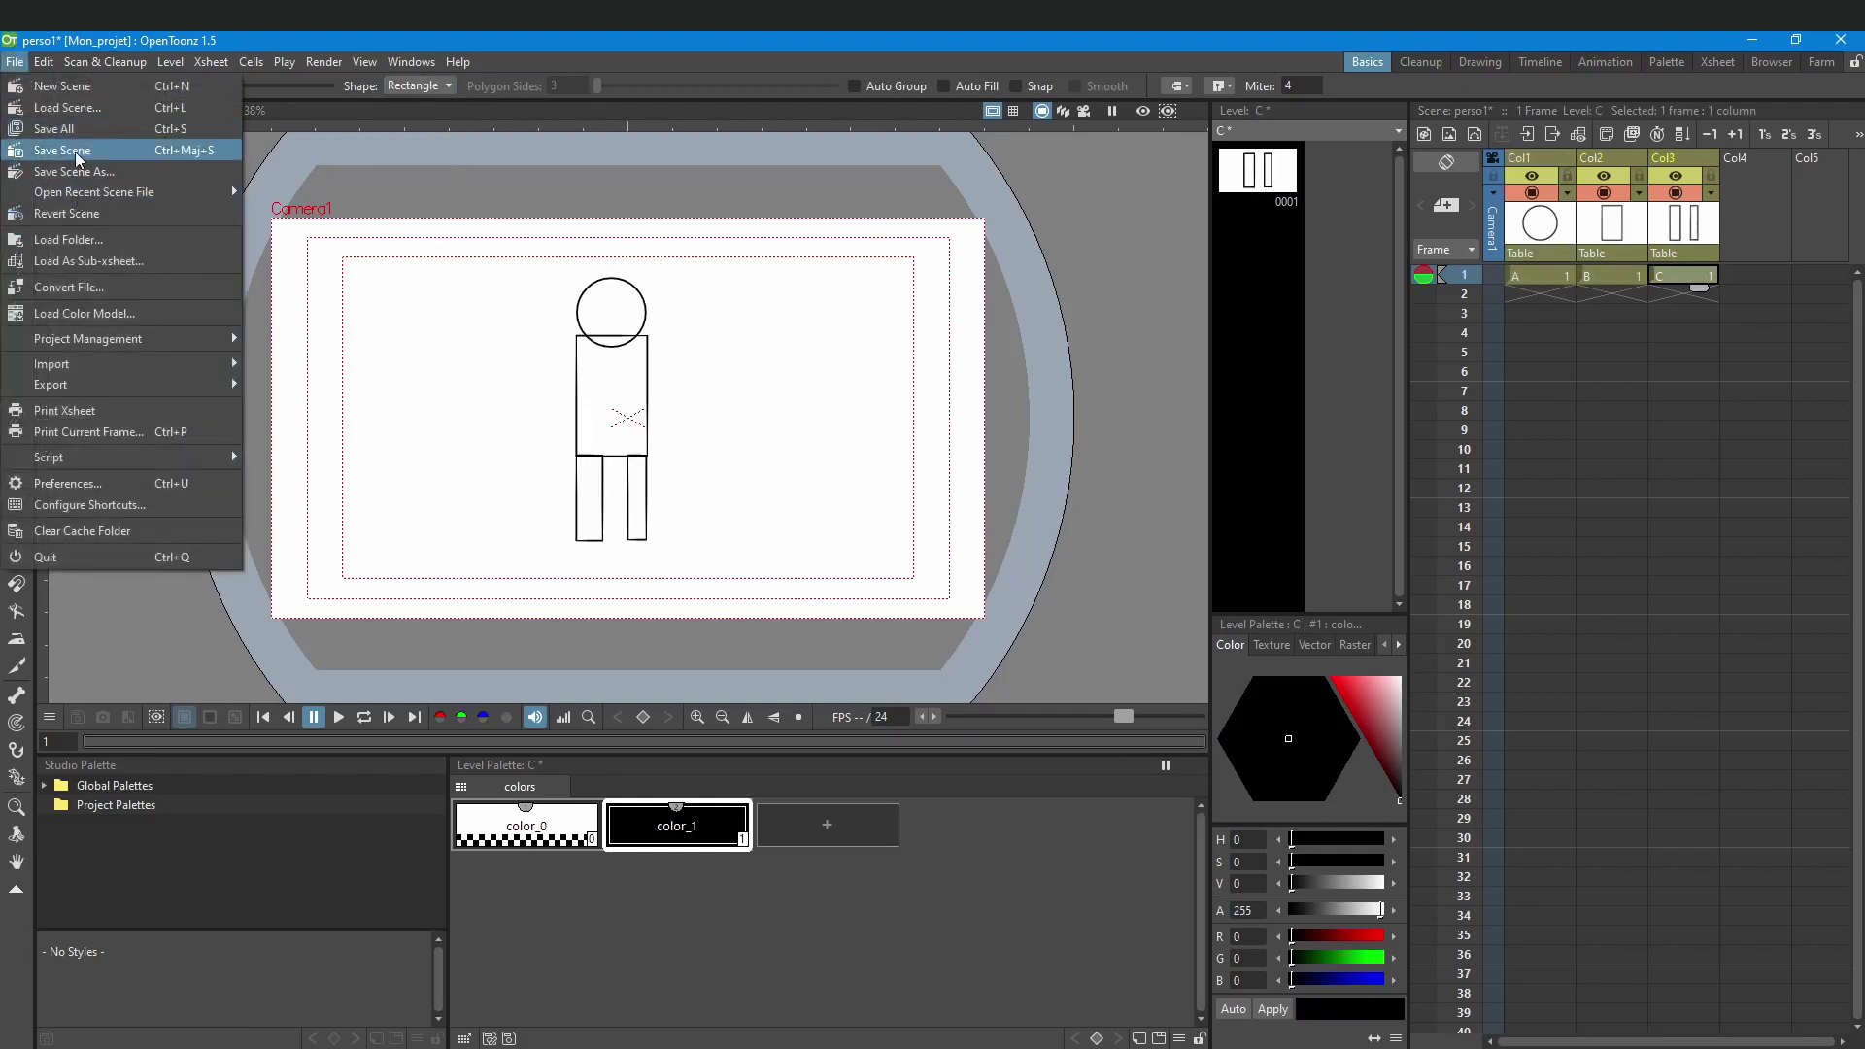
click(64, 130)
Step: Inspect the Mon_projet folder and its scenes subfolder under projects in File Explorer
key(alt+Tab)
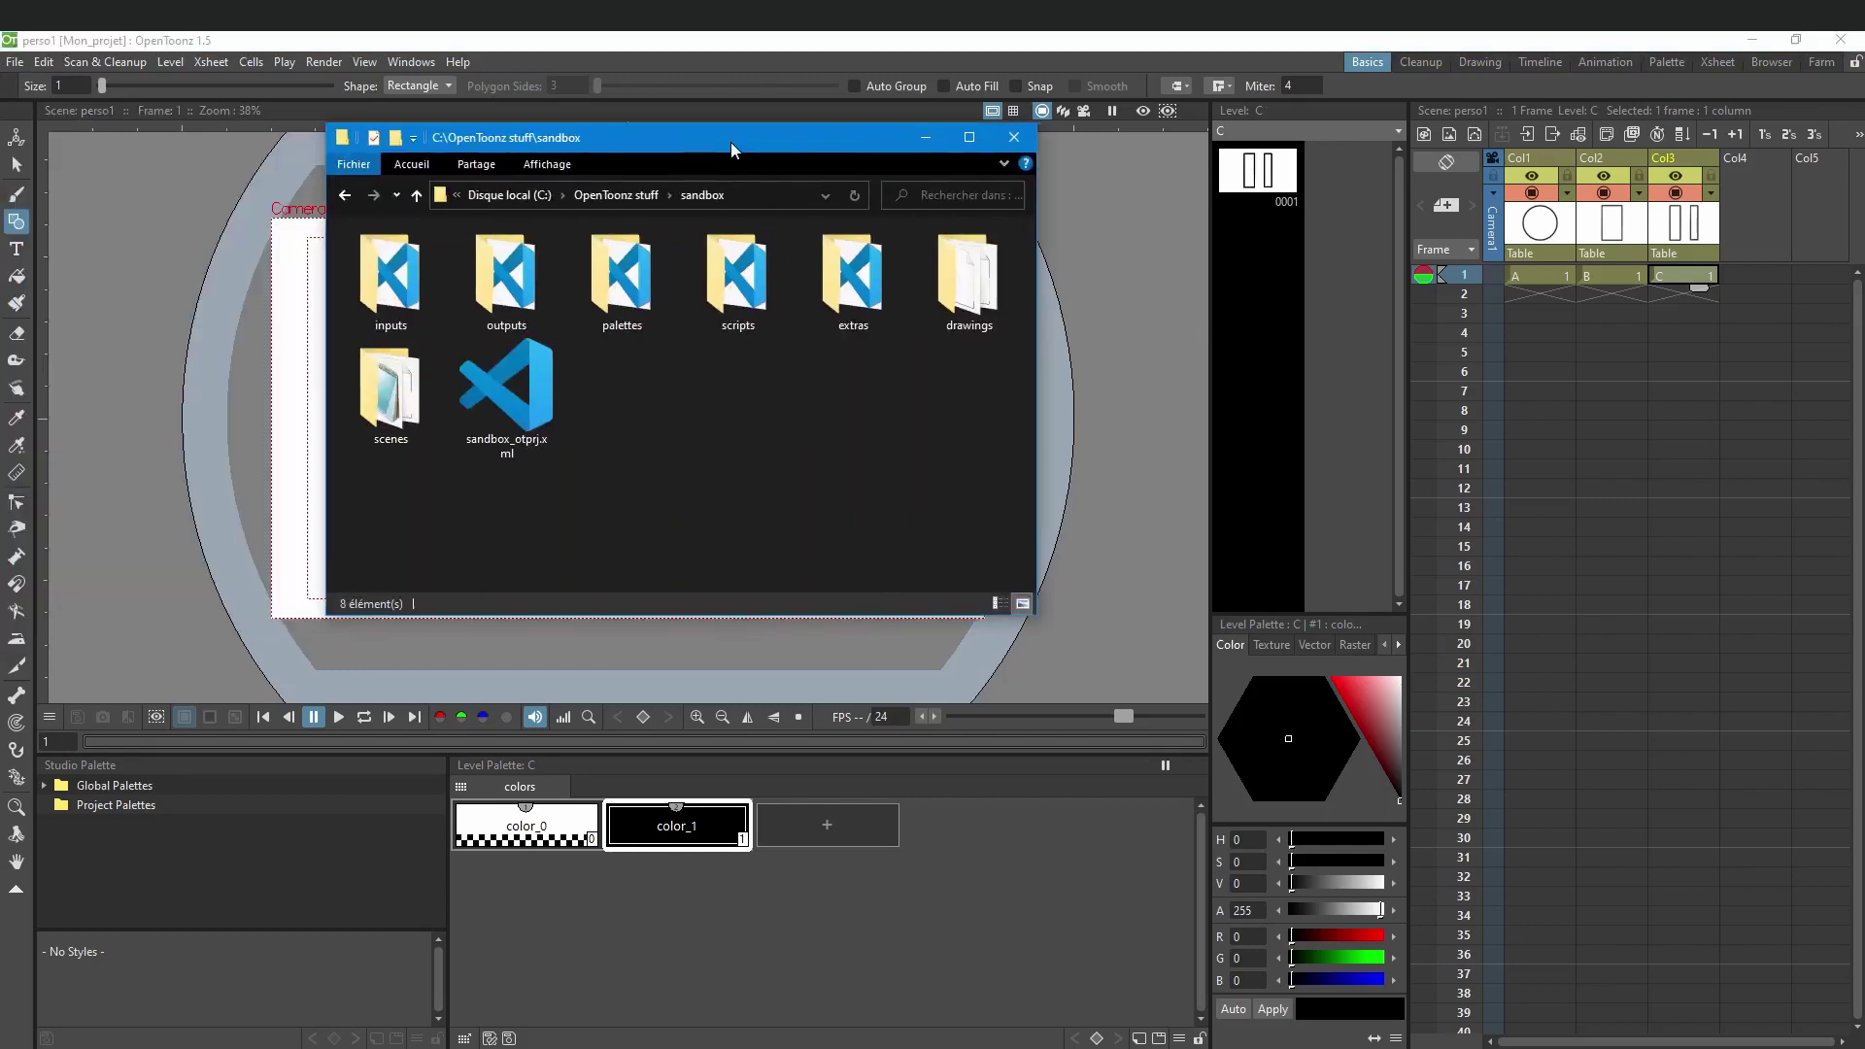
click(622, 194)
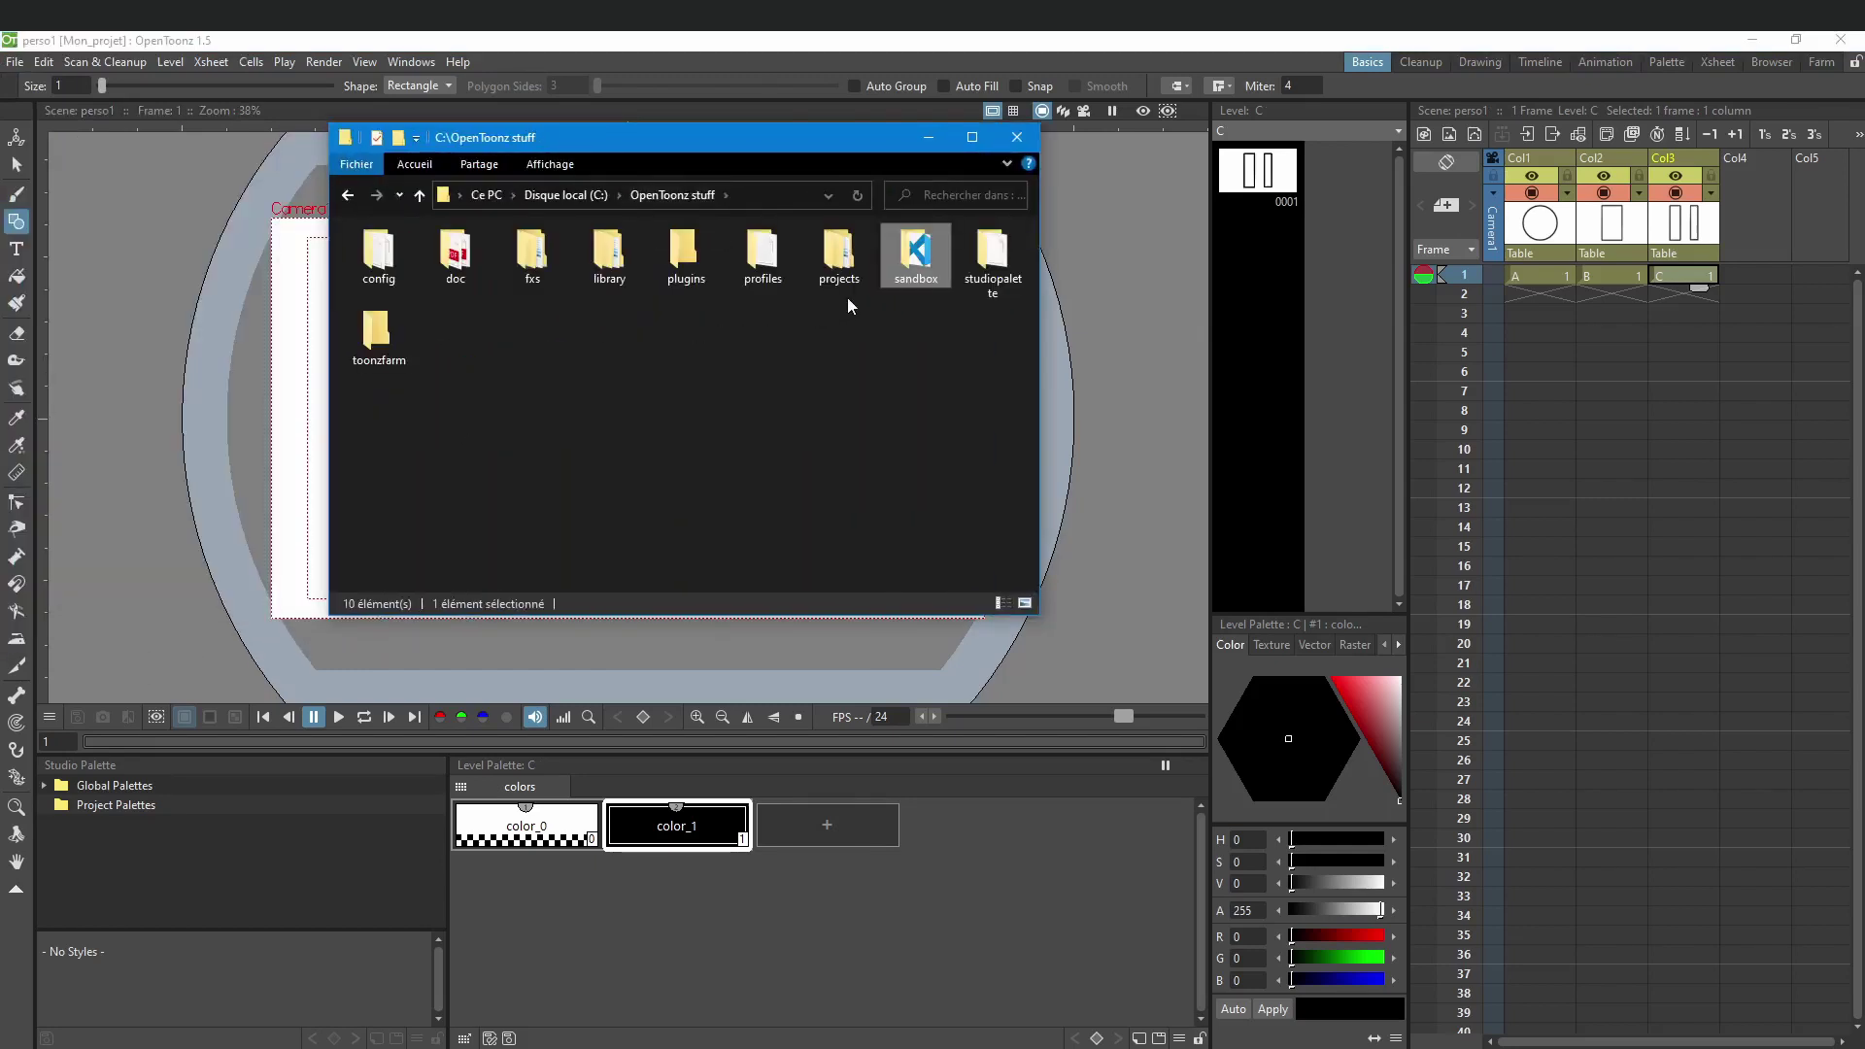
double_click(839, 254)
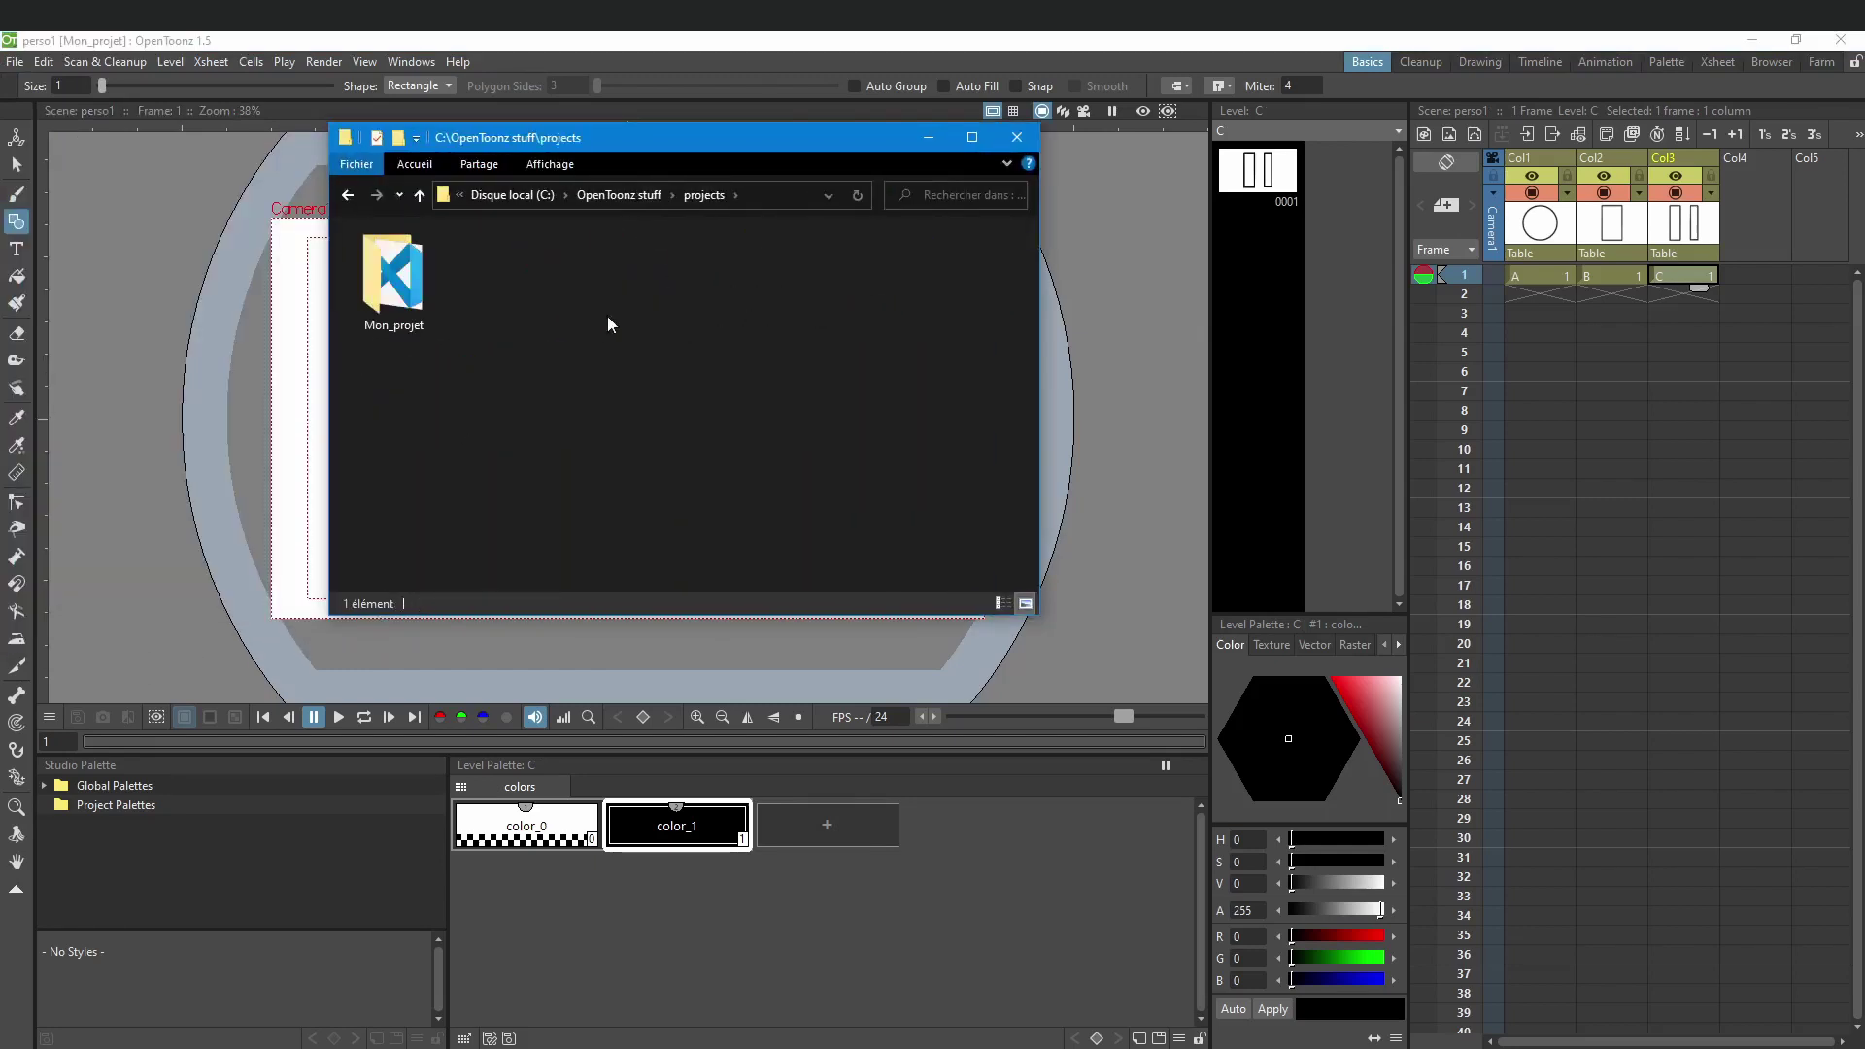
double_click(394, 270)
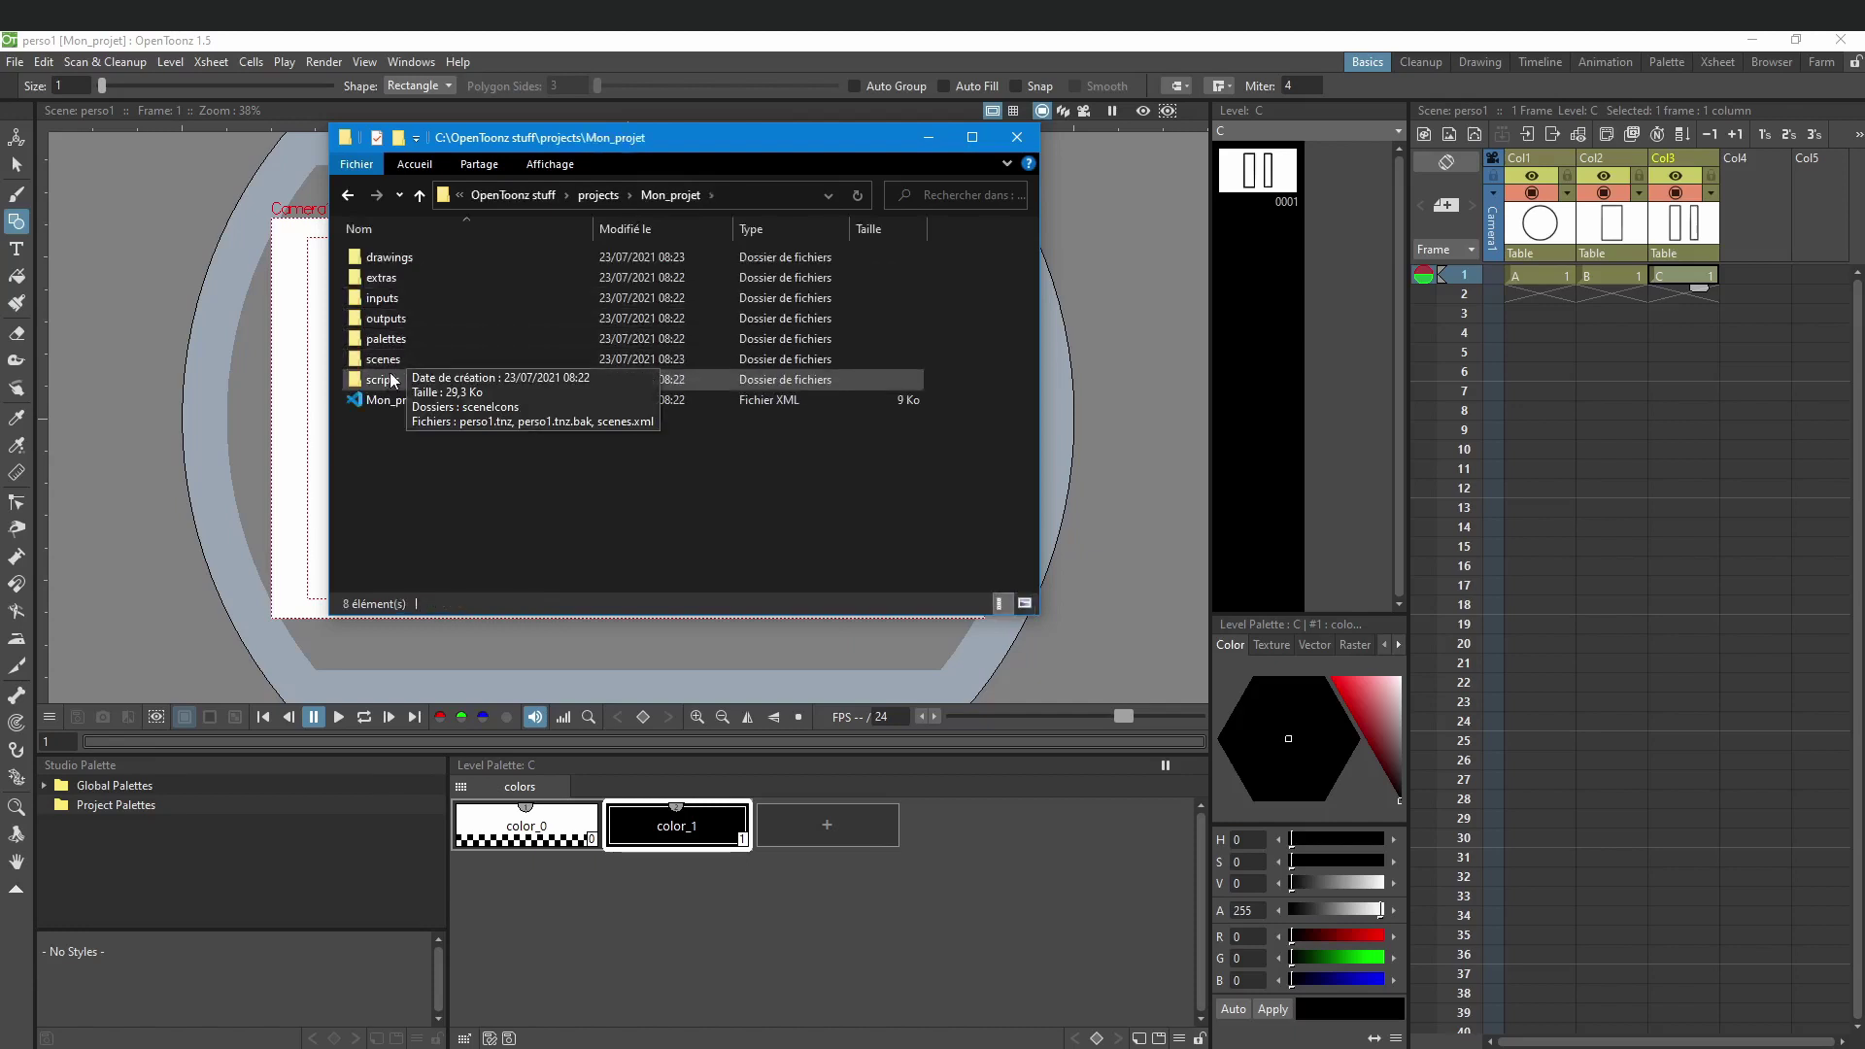
double_click(385, 361)
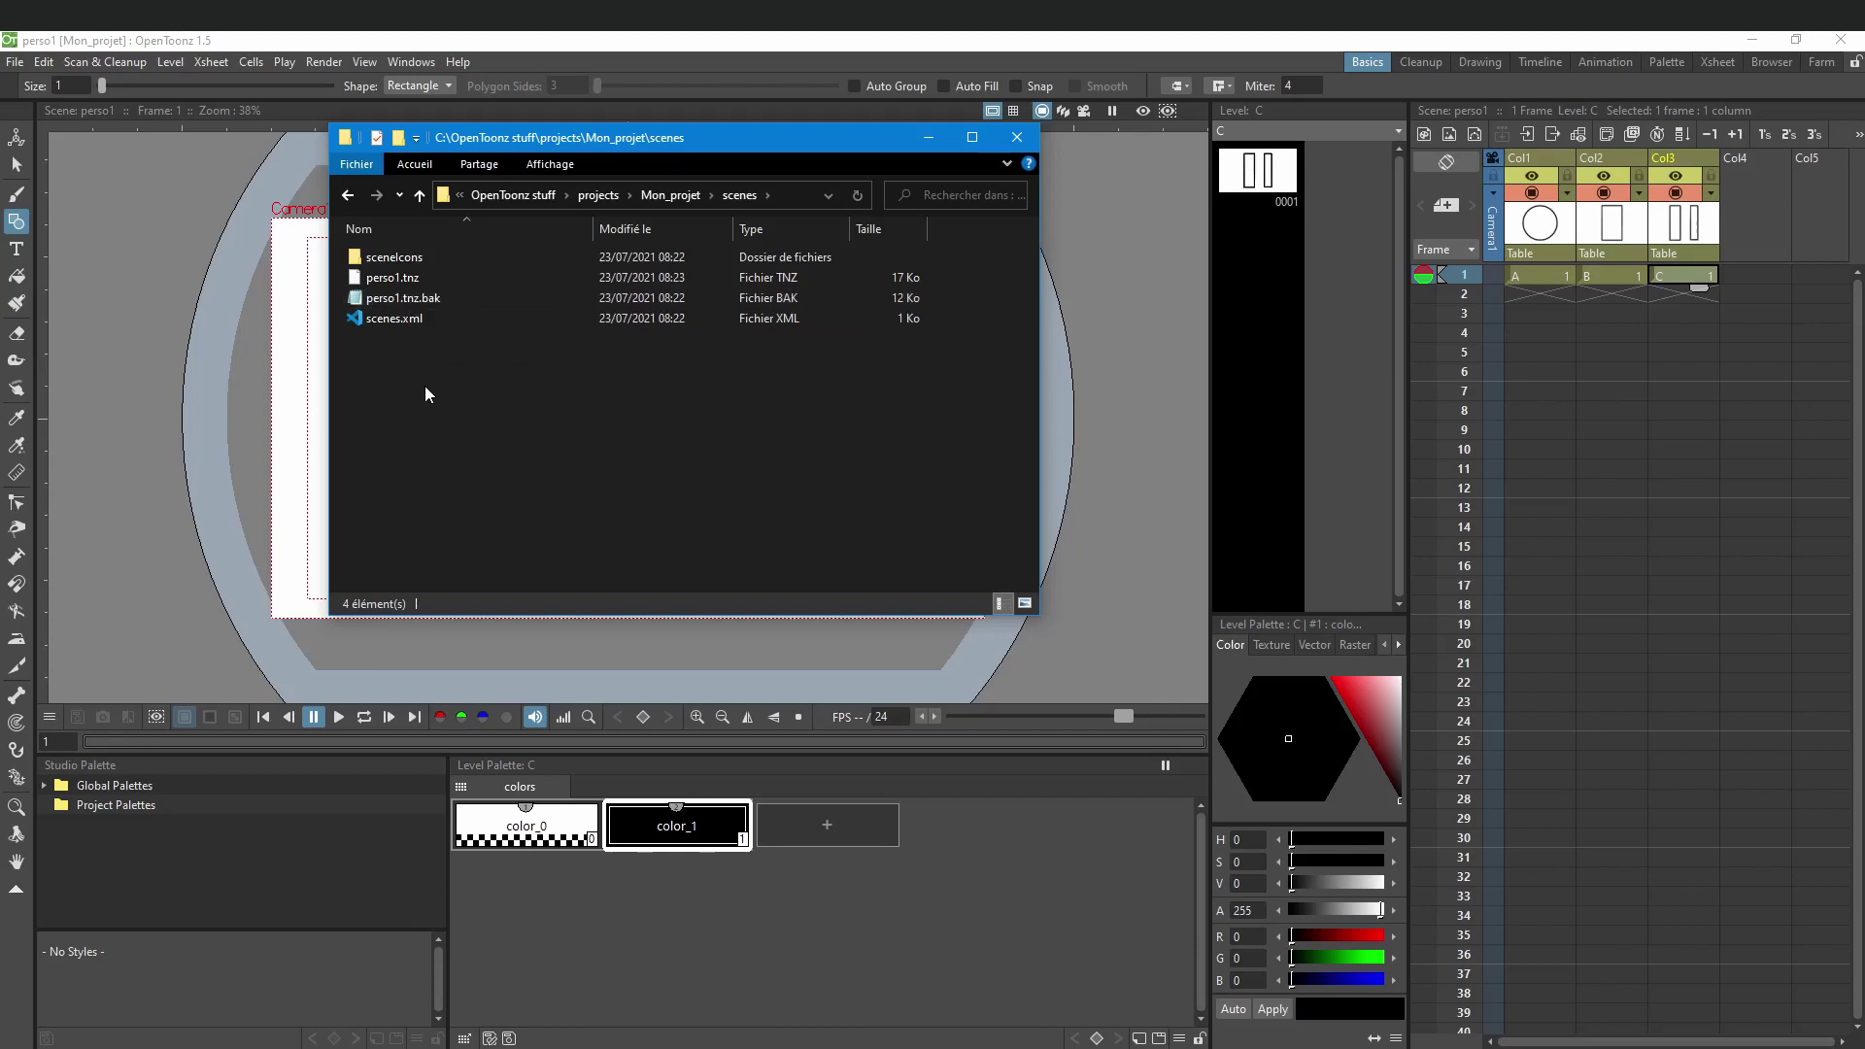
Step: Inspect the perso1 scene file and the level files in Mon_projet's drawings folder, and put the File Explorer window away
click(399, 280)
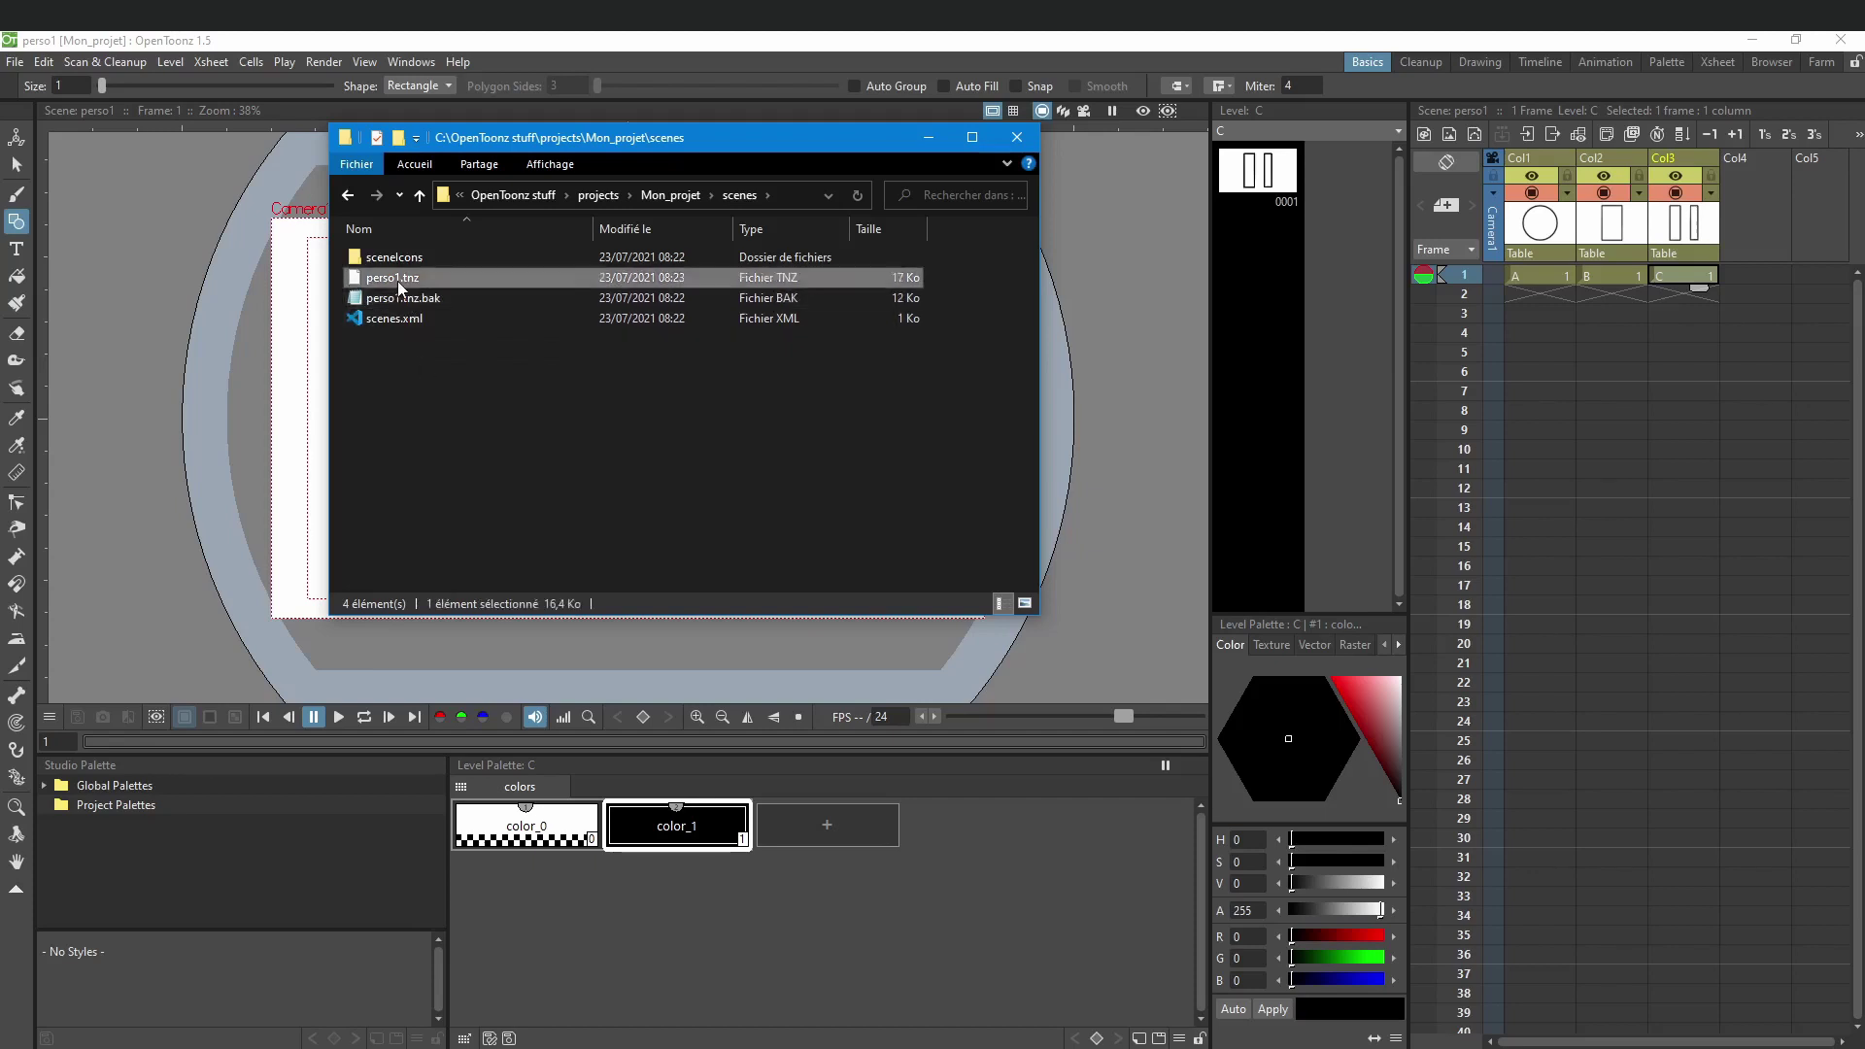
click(349, 198)
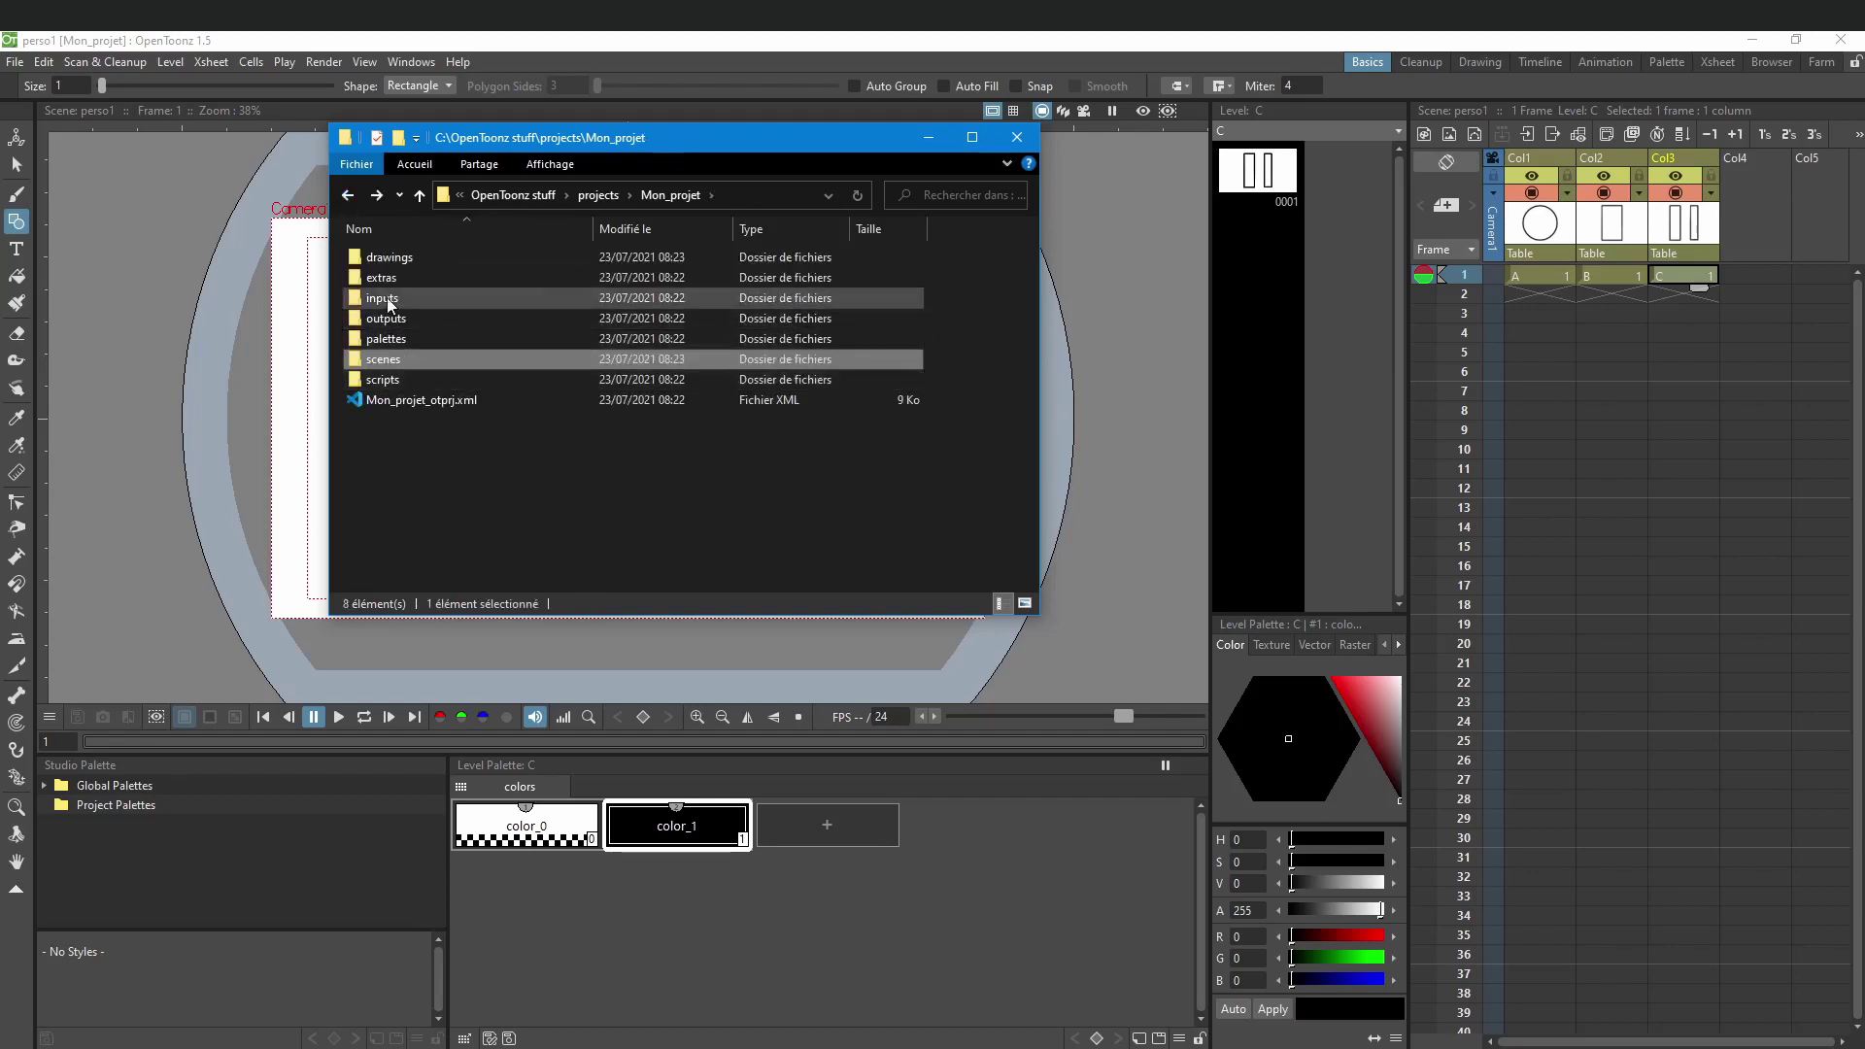
double_click(390, 259)
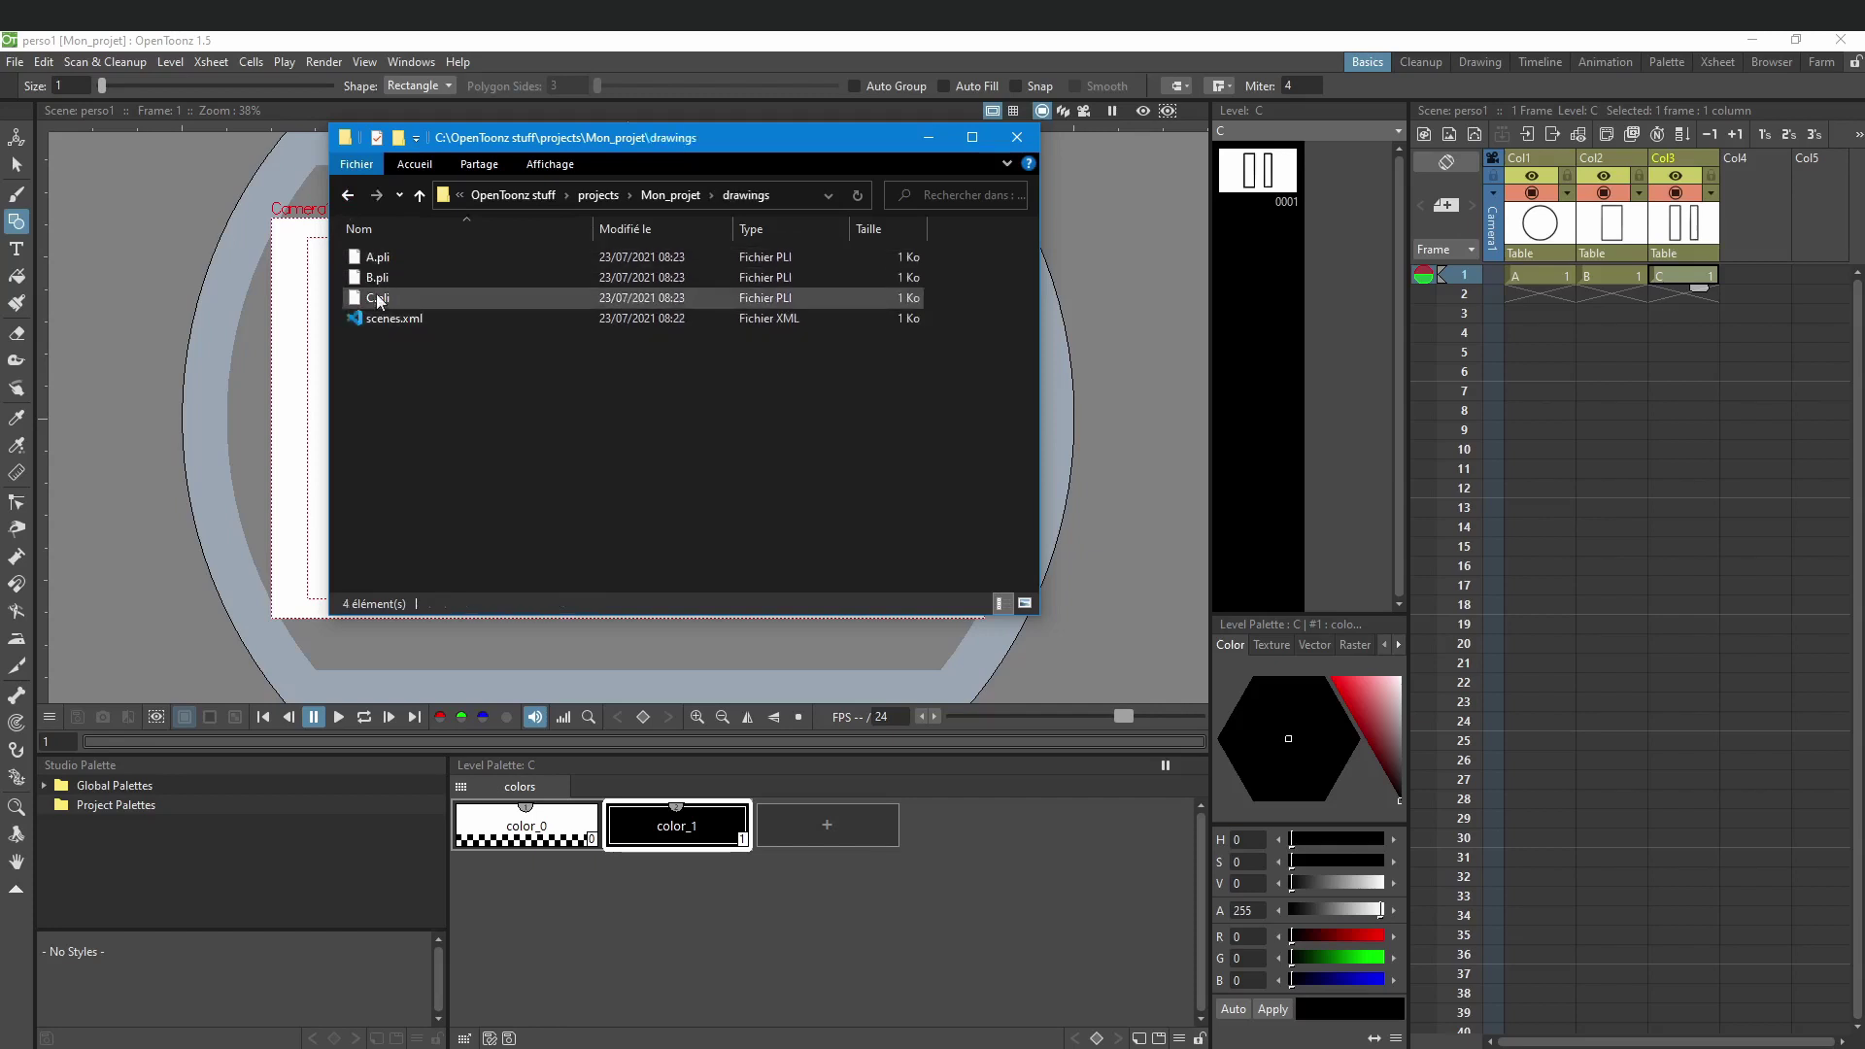
drag(694, 142, 0, 242)
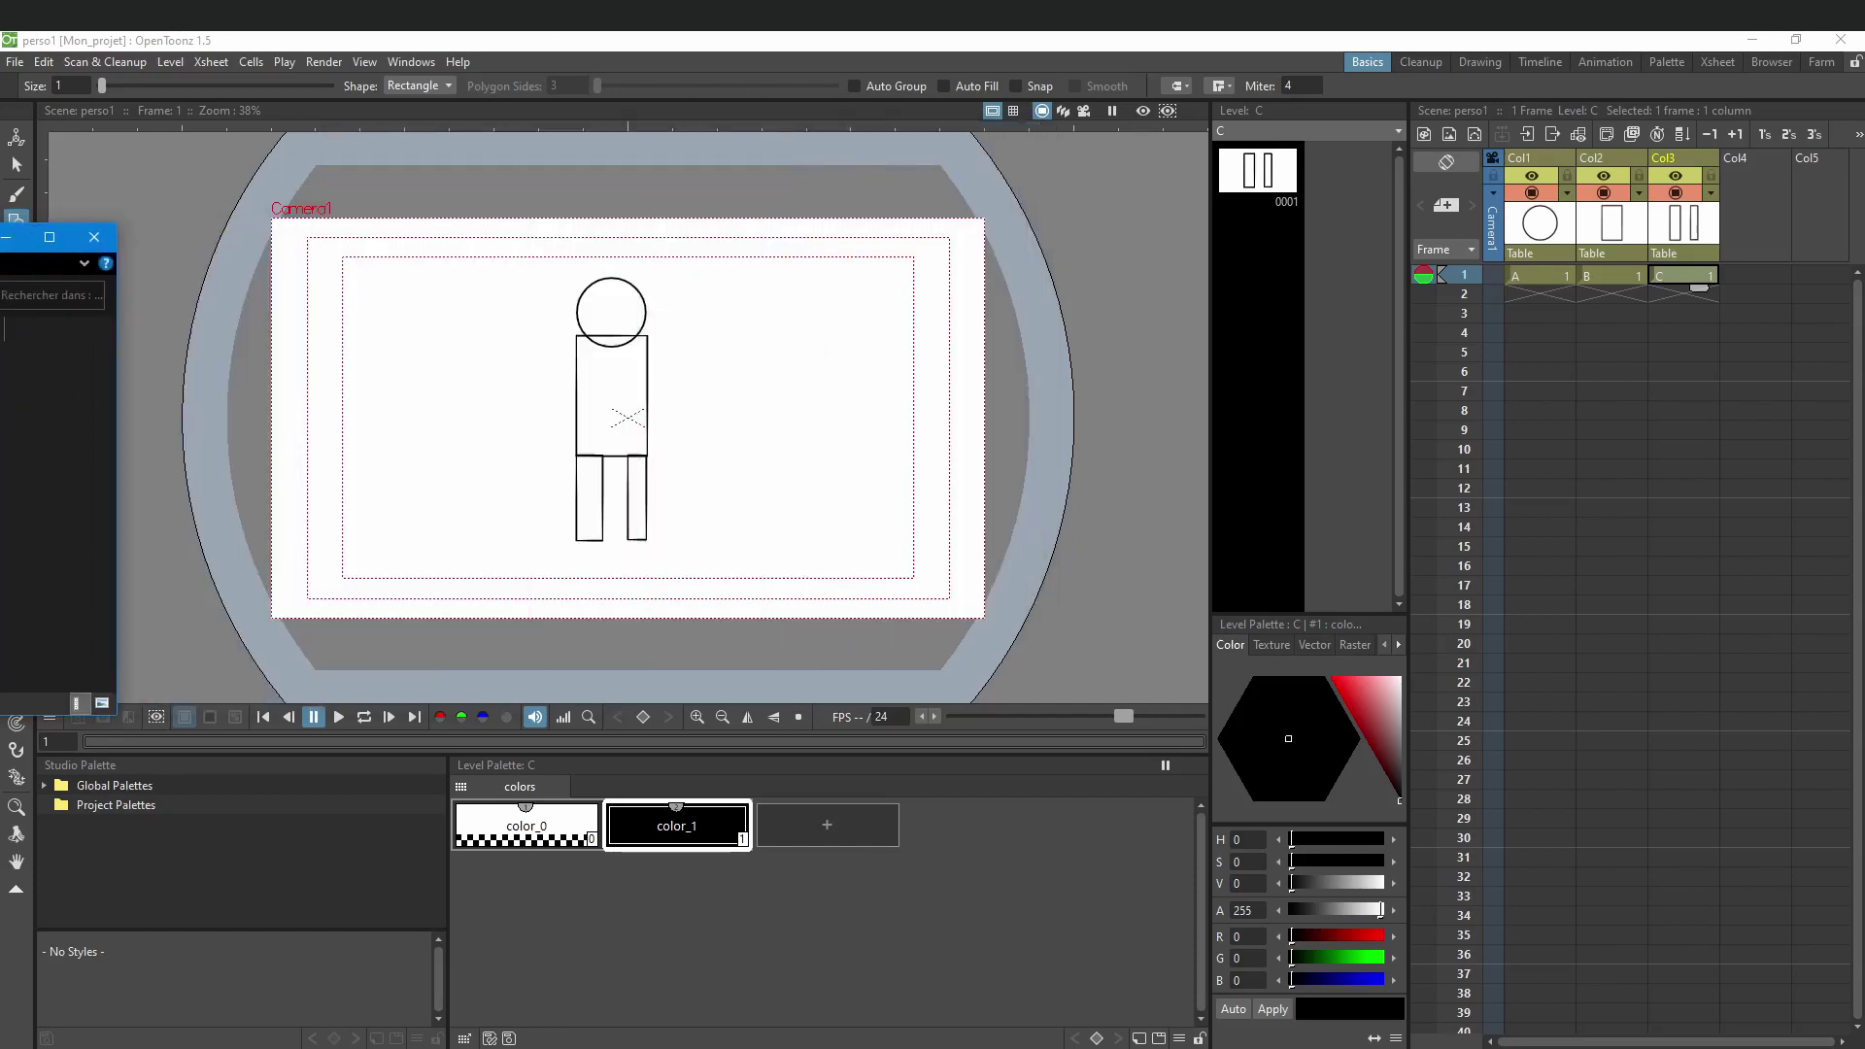
click(4, 237)
Step: Create a new scene and add vector levels D, E and F at frame 1 of the first three columns
click(15, 61)
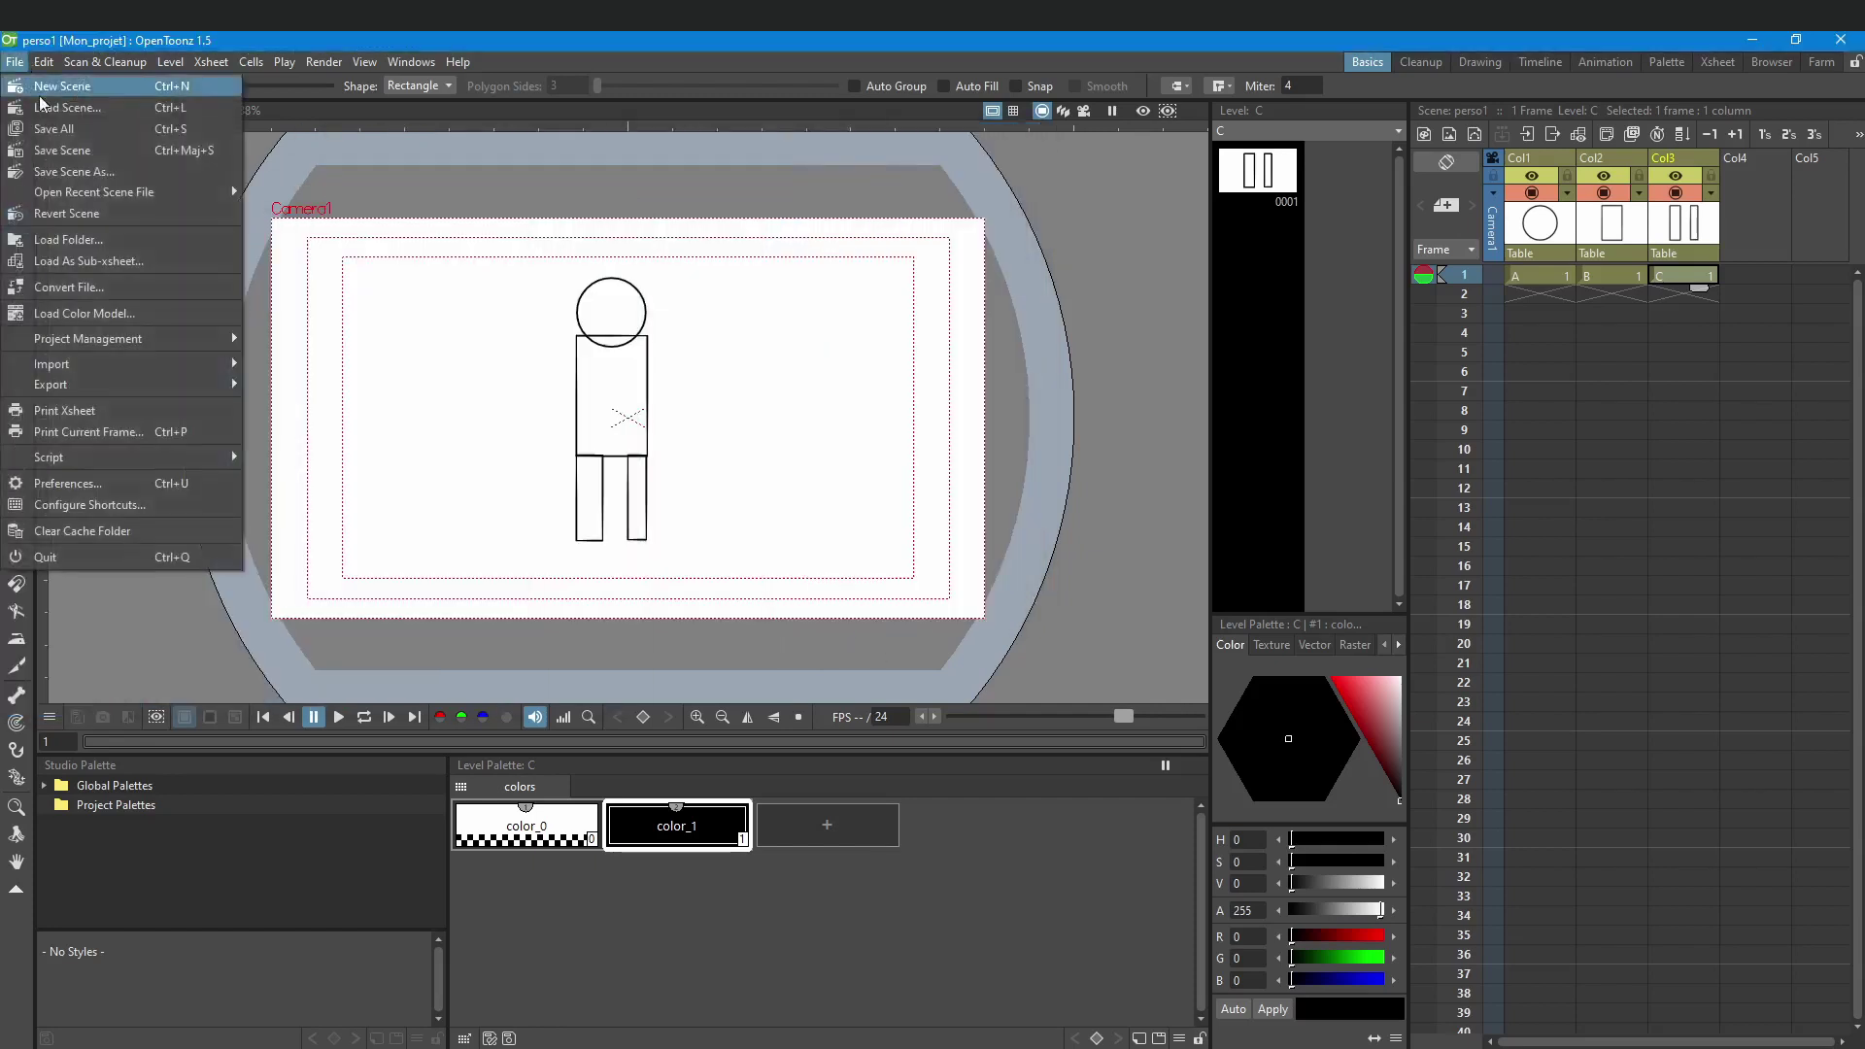
click(58, 87)
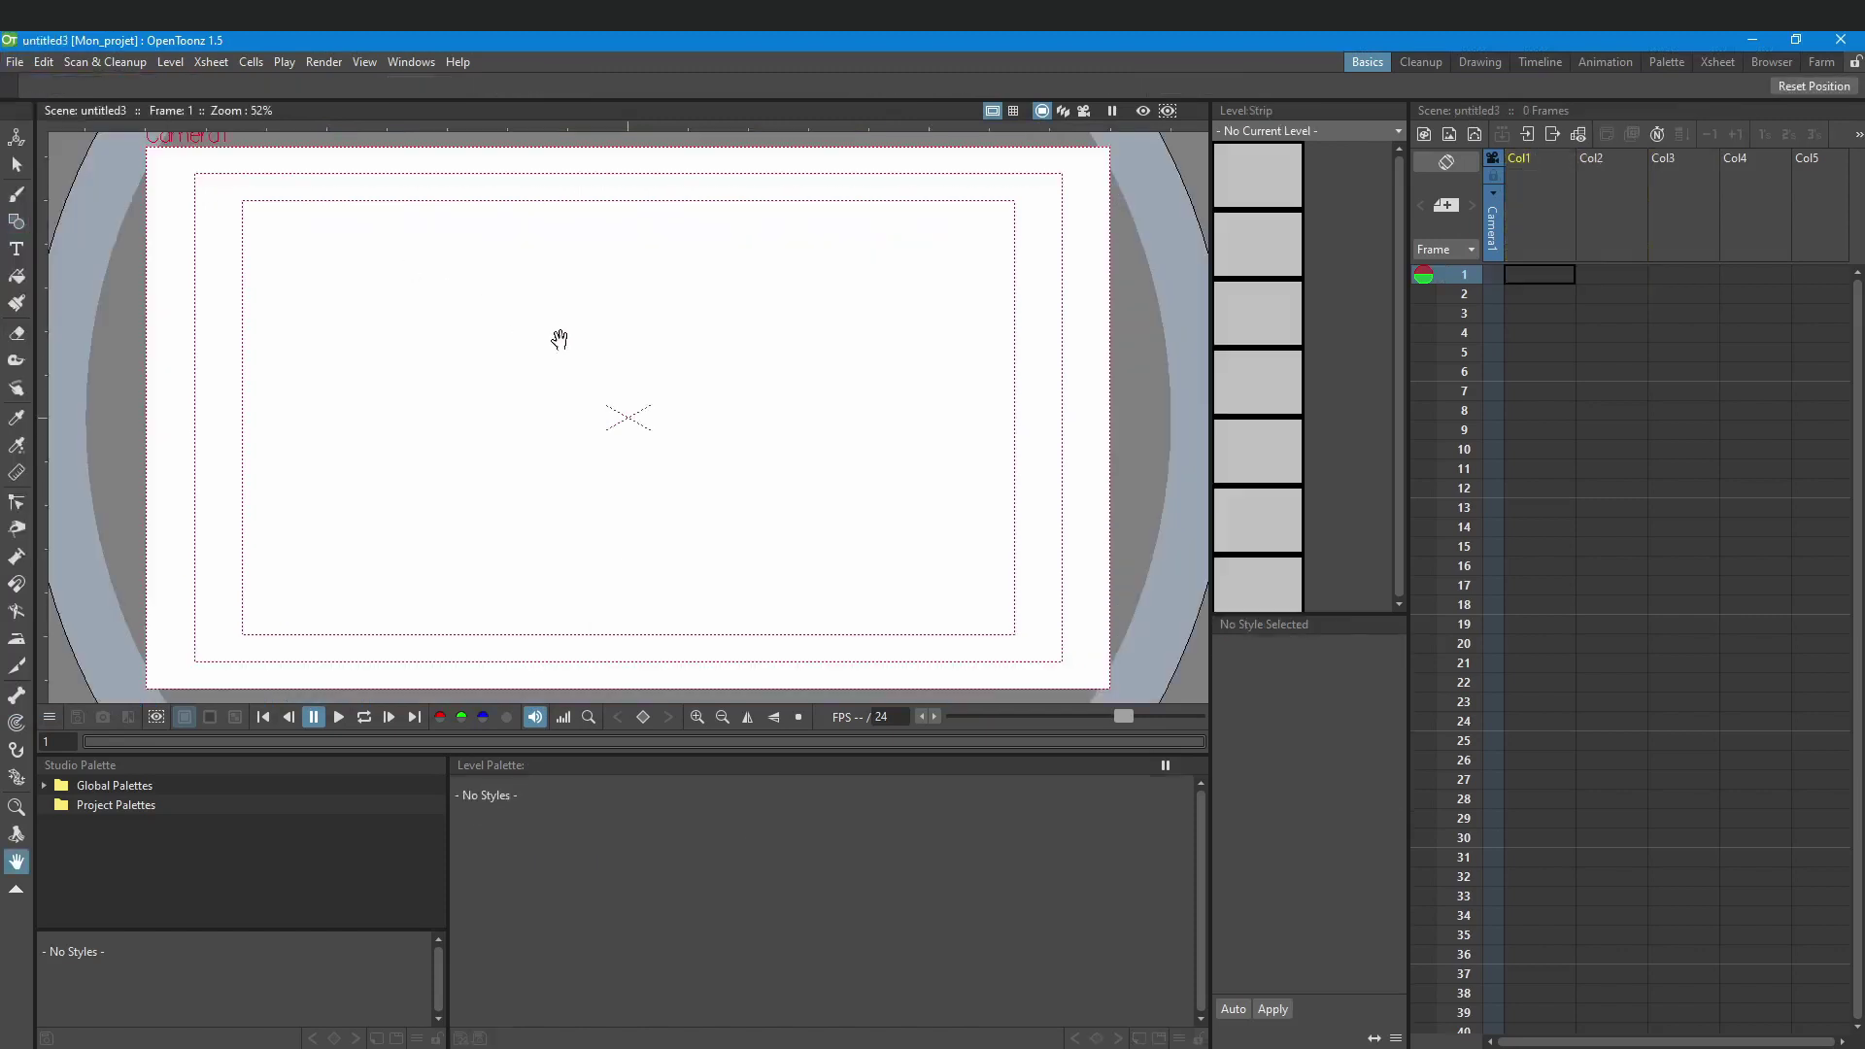
click(1525, 279)
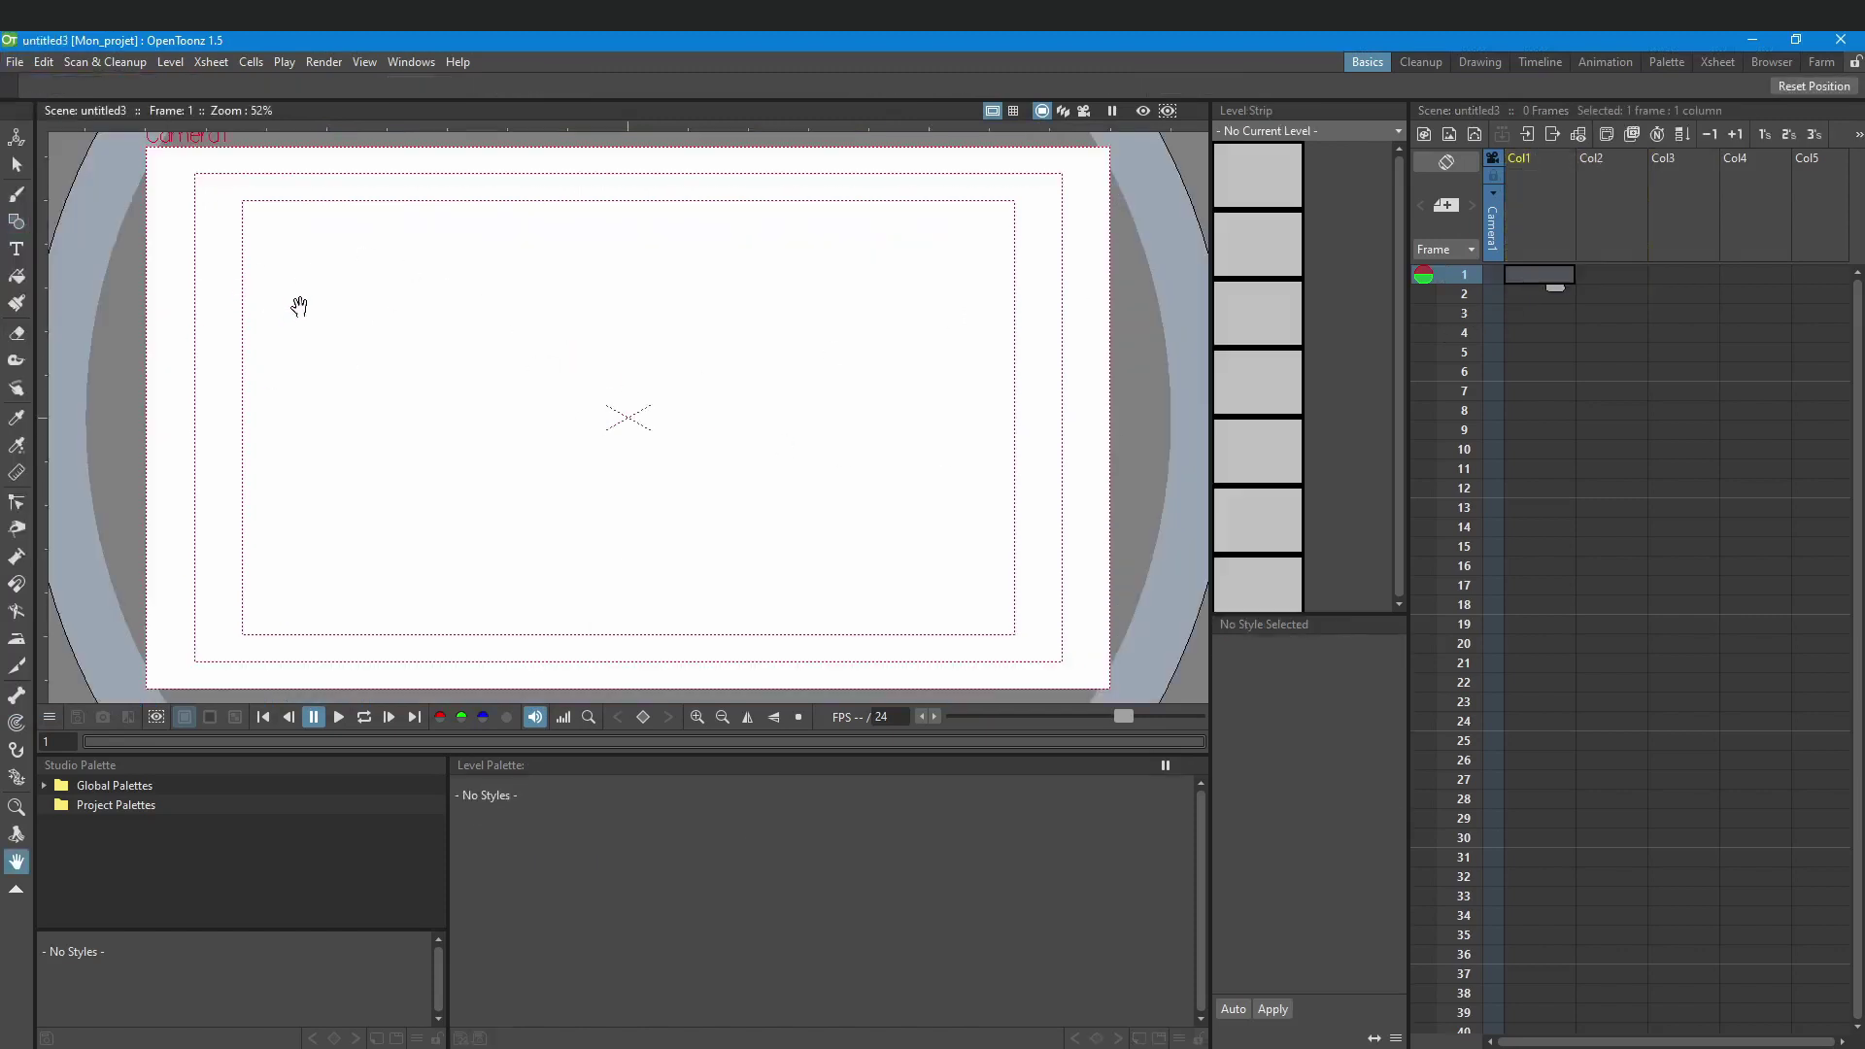
click(1476, 134)
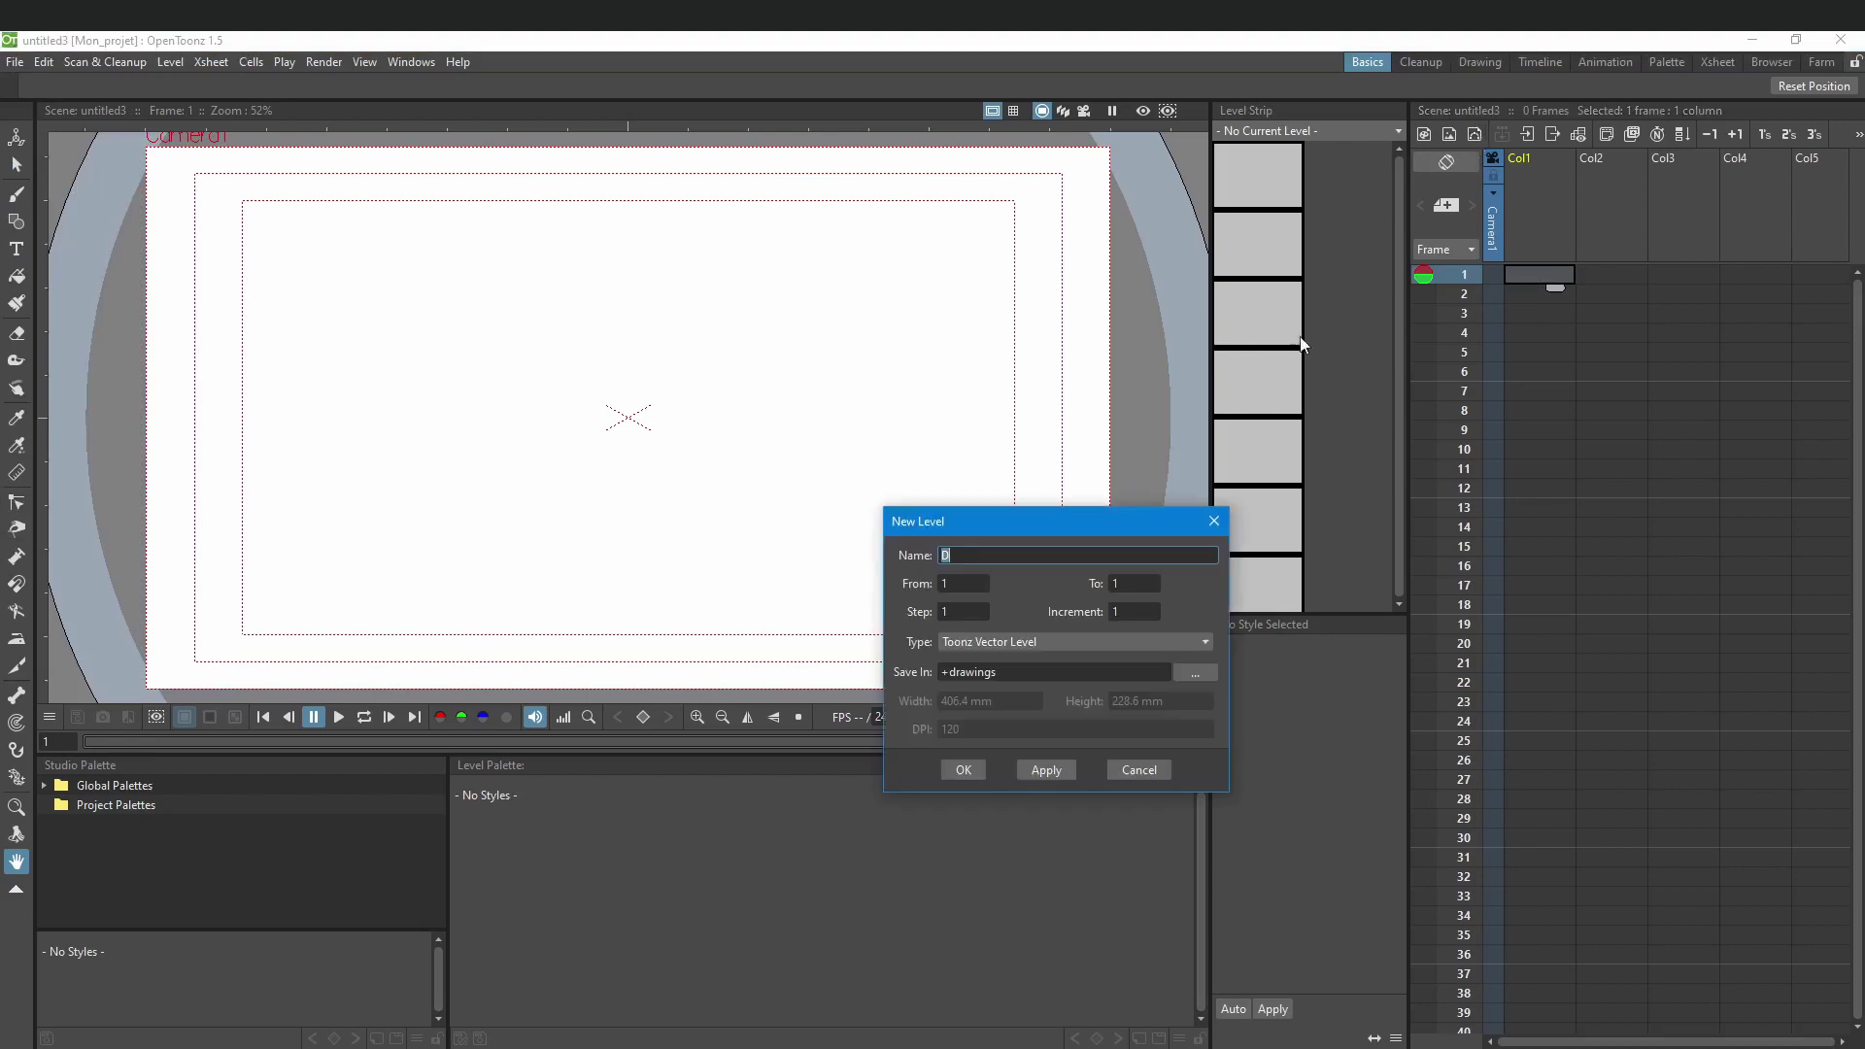
click(1032, 763)
click(1031, 764)
click(963, 769)
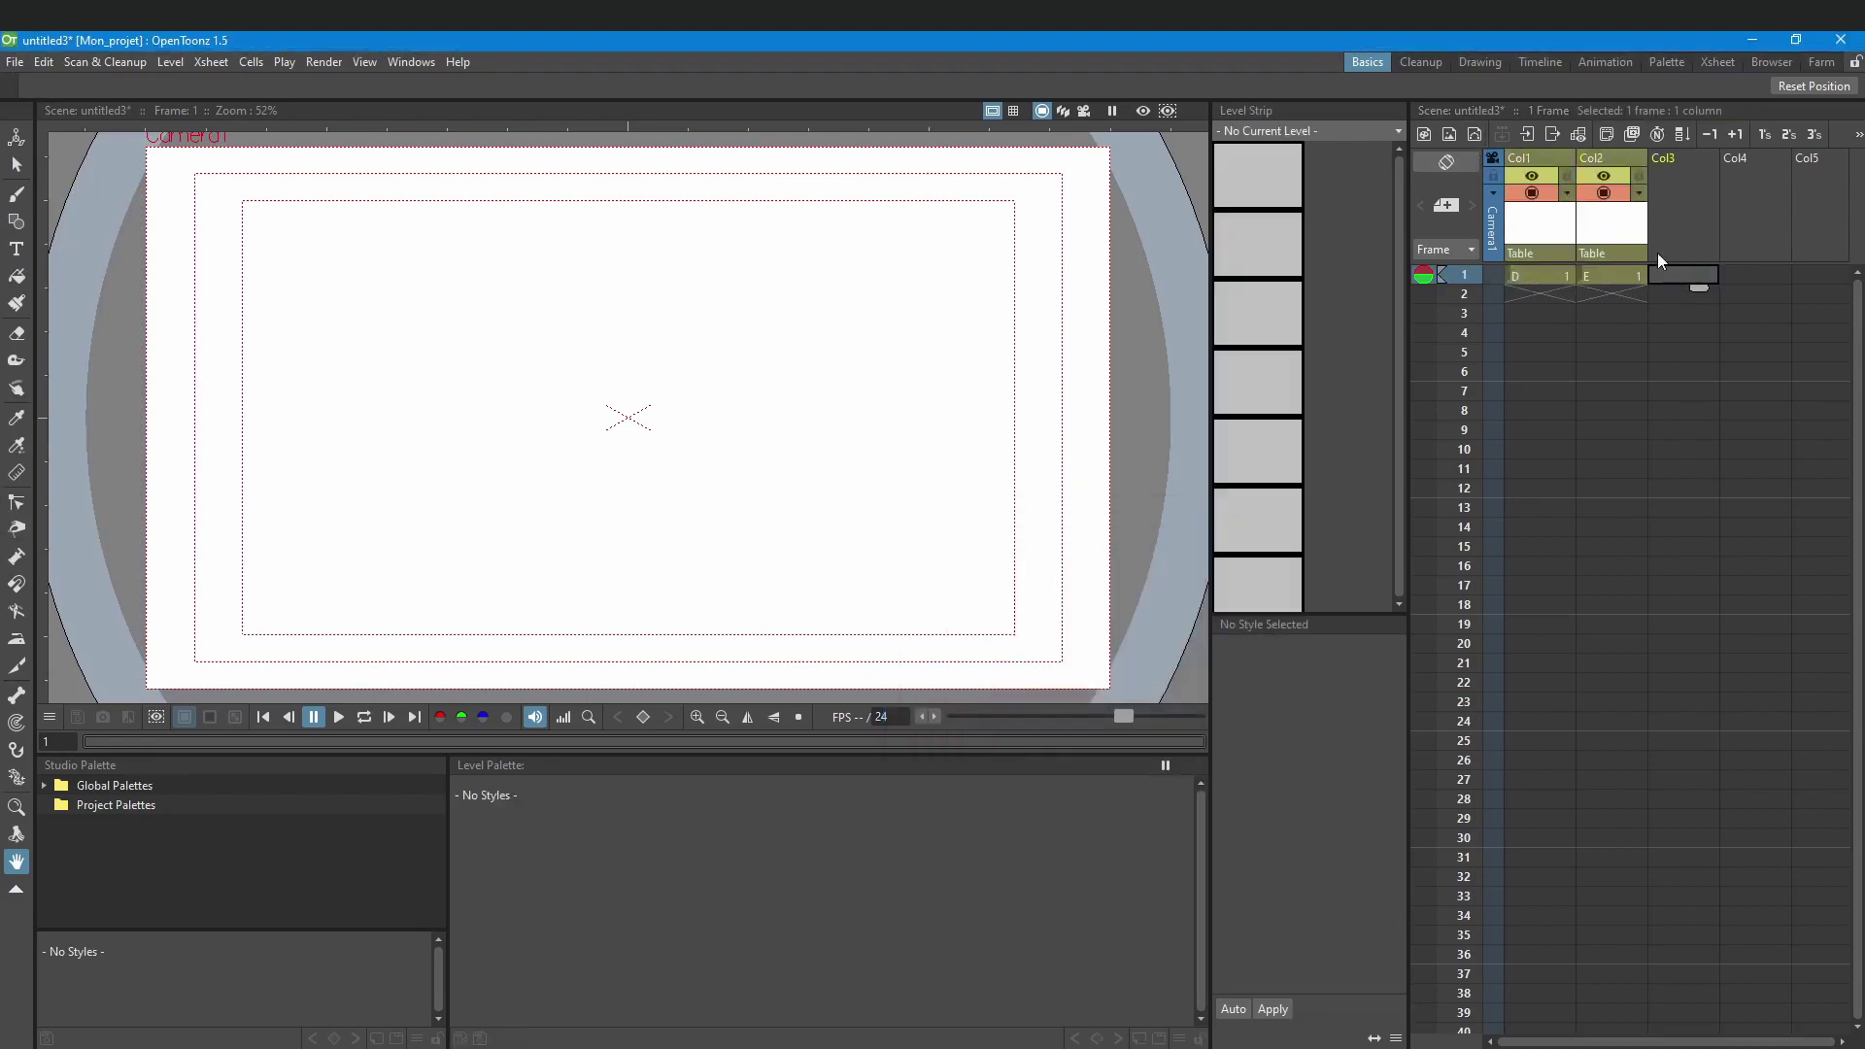
Step: Draw a second character with rectangles: a square head in level D, a body in E and two narrow legs in F
key(g)
mouse_move(659, 306)
mouse_down()
mouse_move(602, 360)
mouse_move(655, 466)
mouse_up()
click(1683, 276)
drag(603, 467, 620, 541)
drag(637, 467, 652, 544)
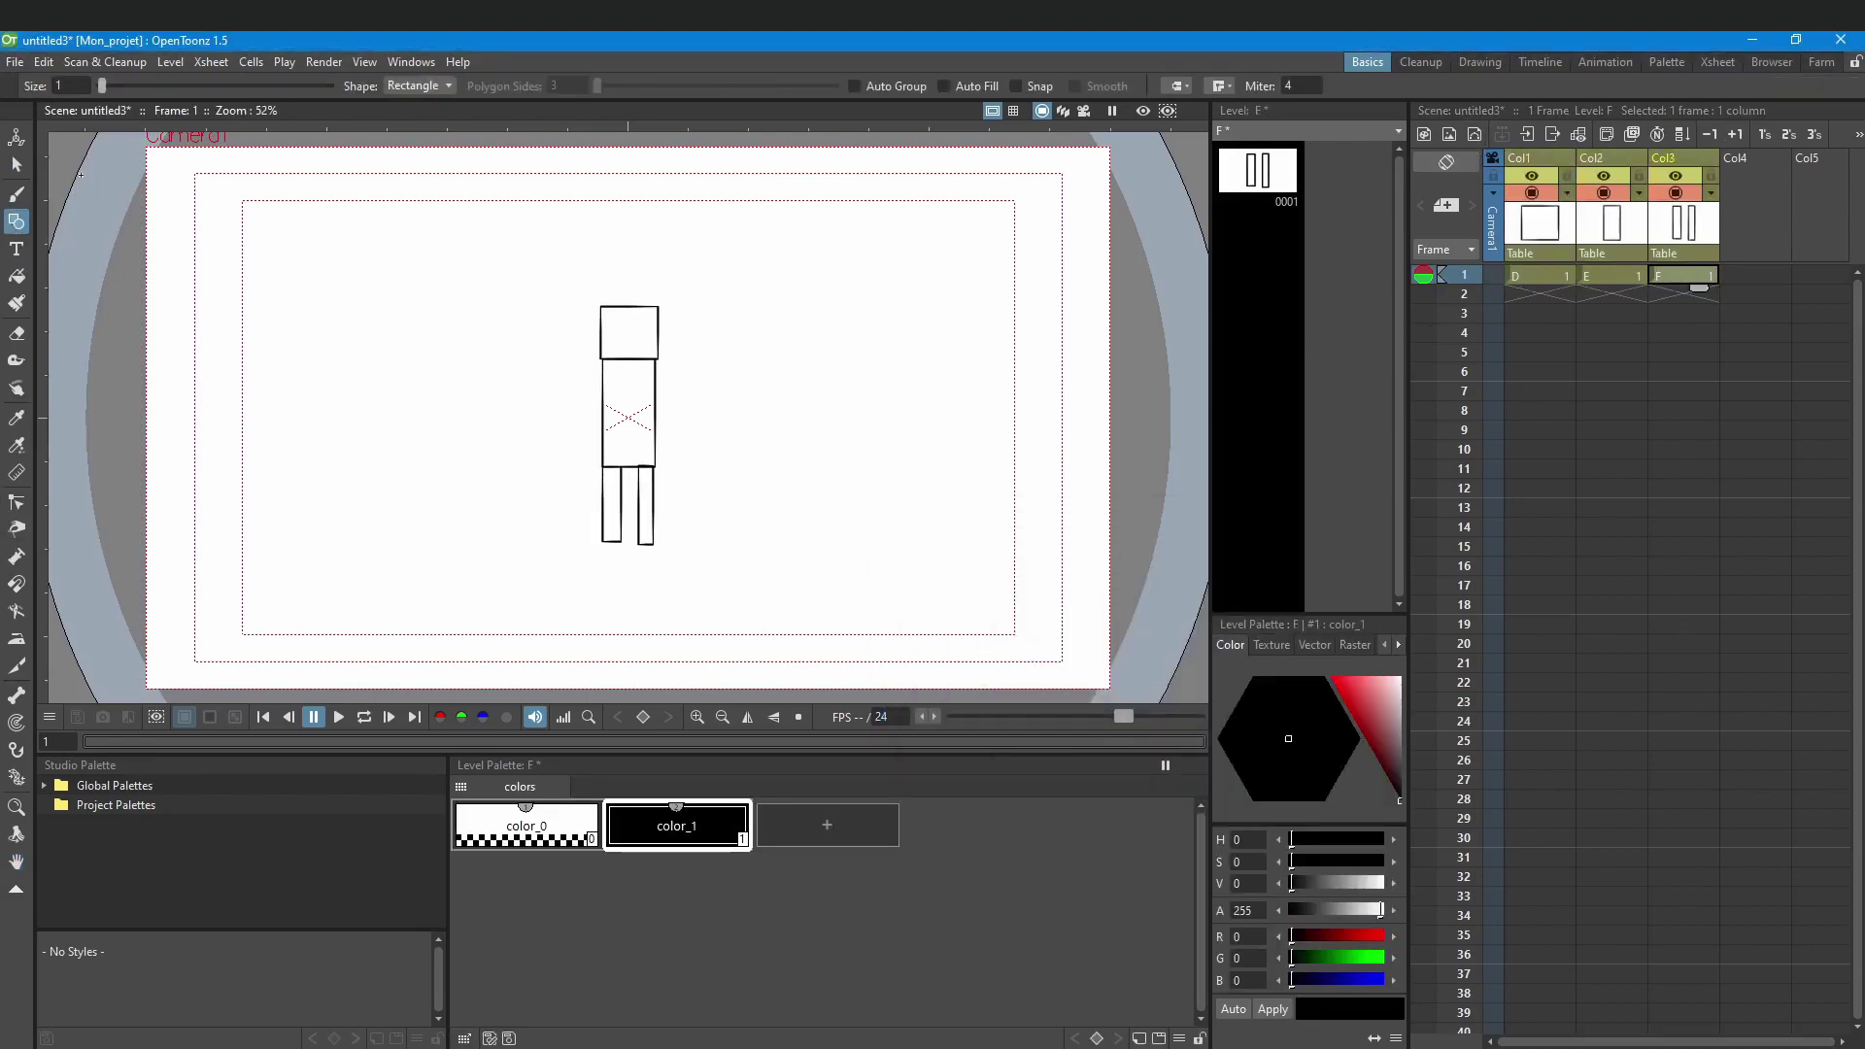
Step: Save the scene as perso2 in Mon_projet's scenes folder and save its levels with Save All
click(15, 61)
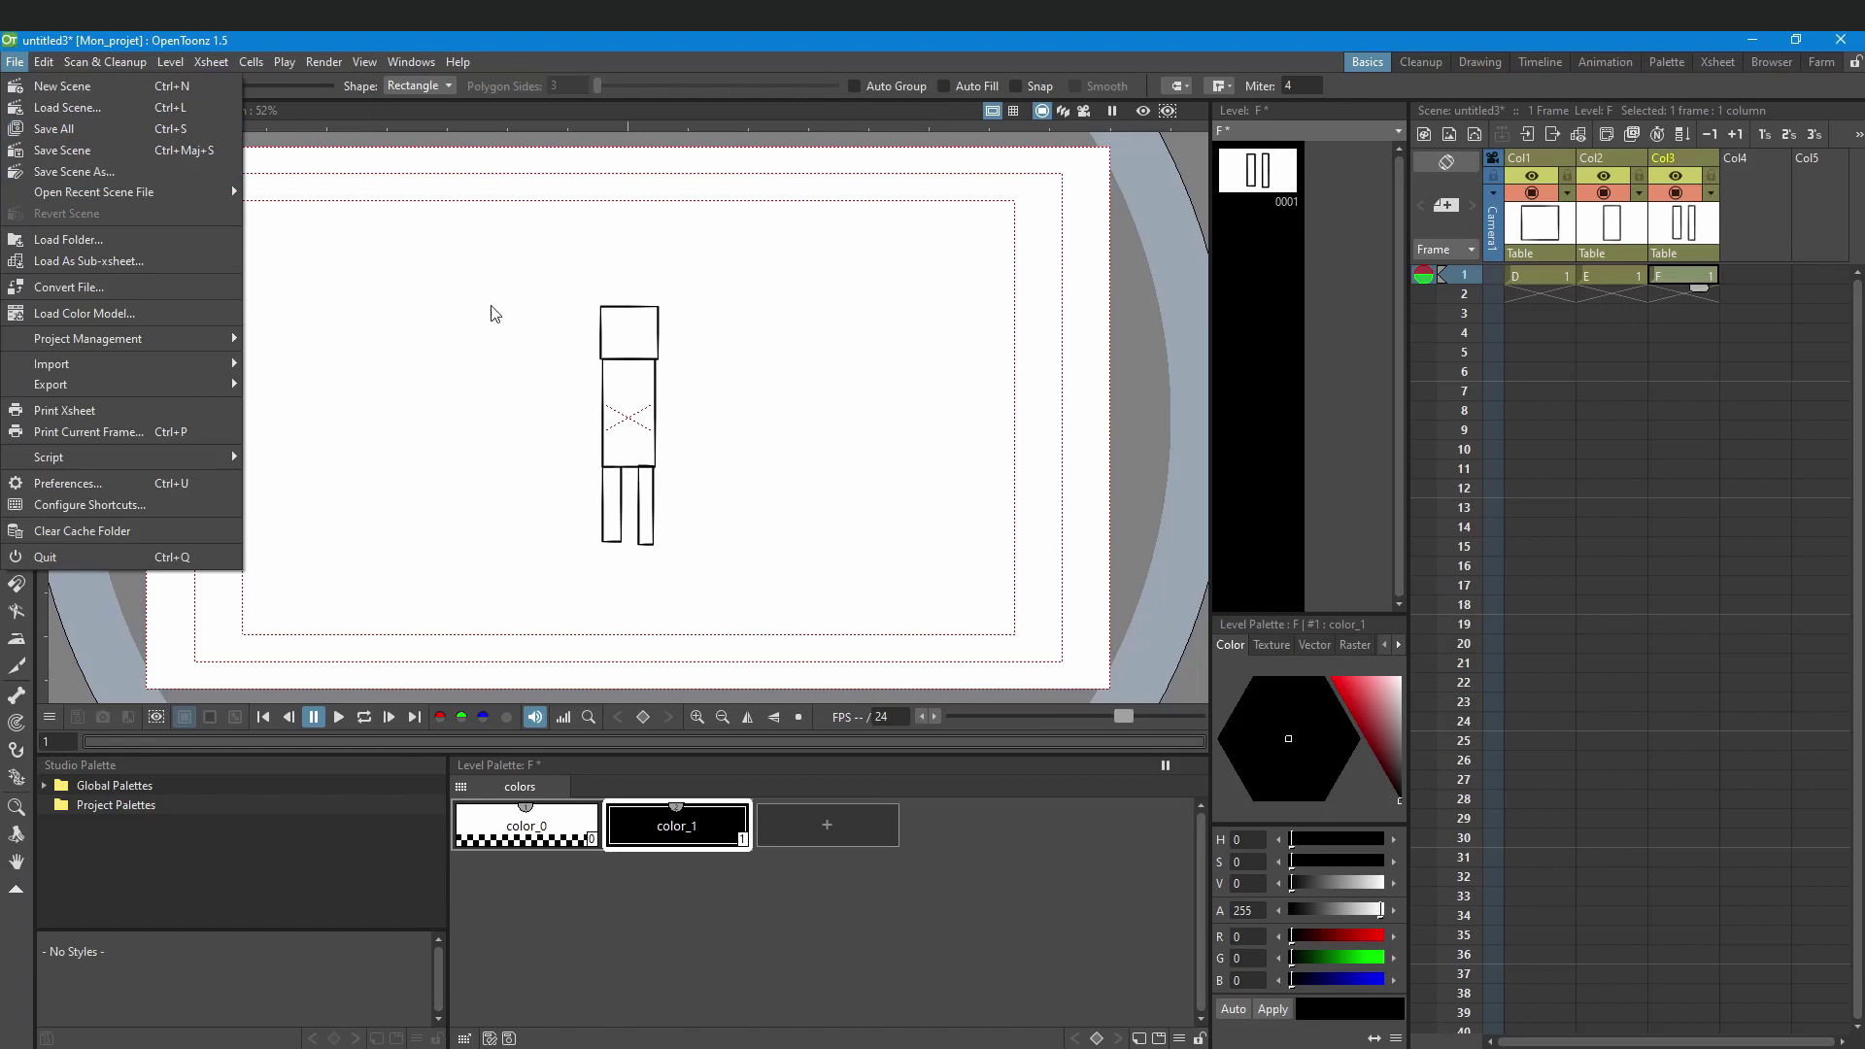
mouse_move(43, 62)
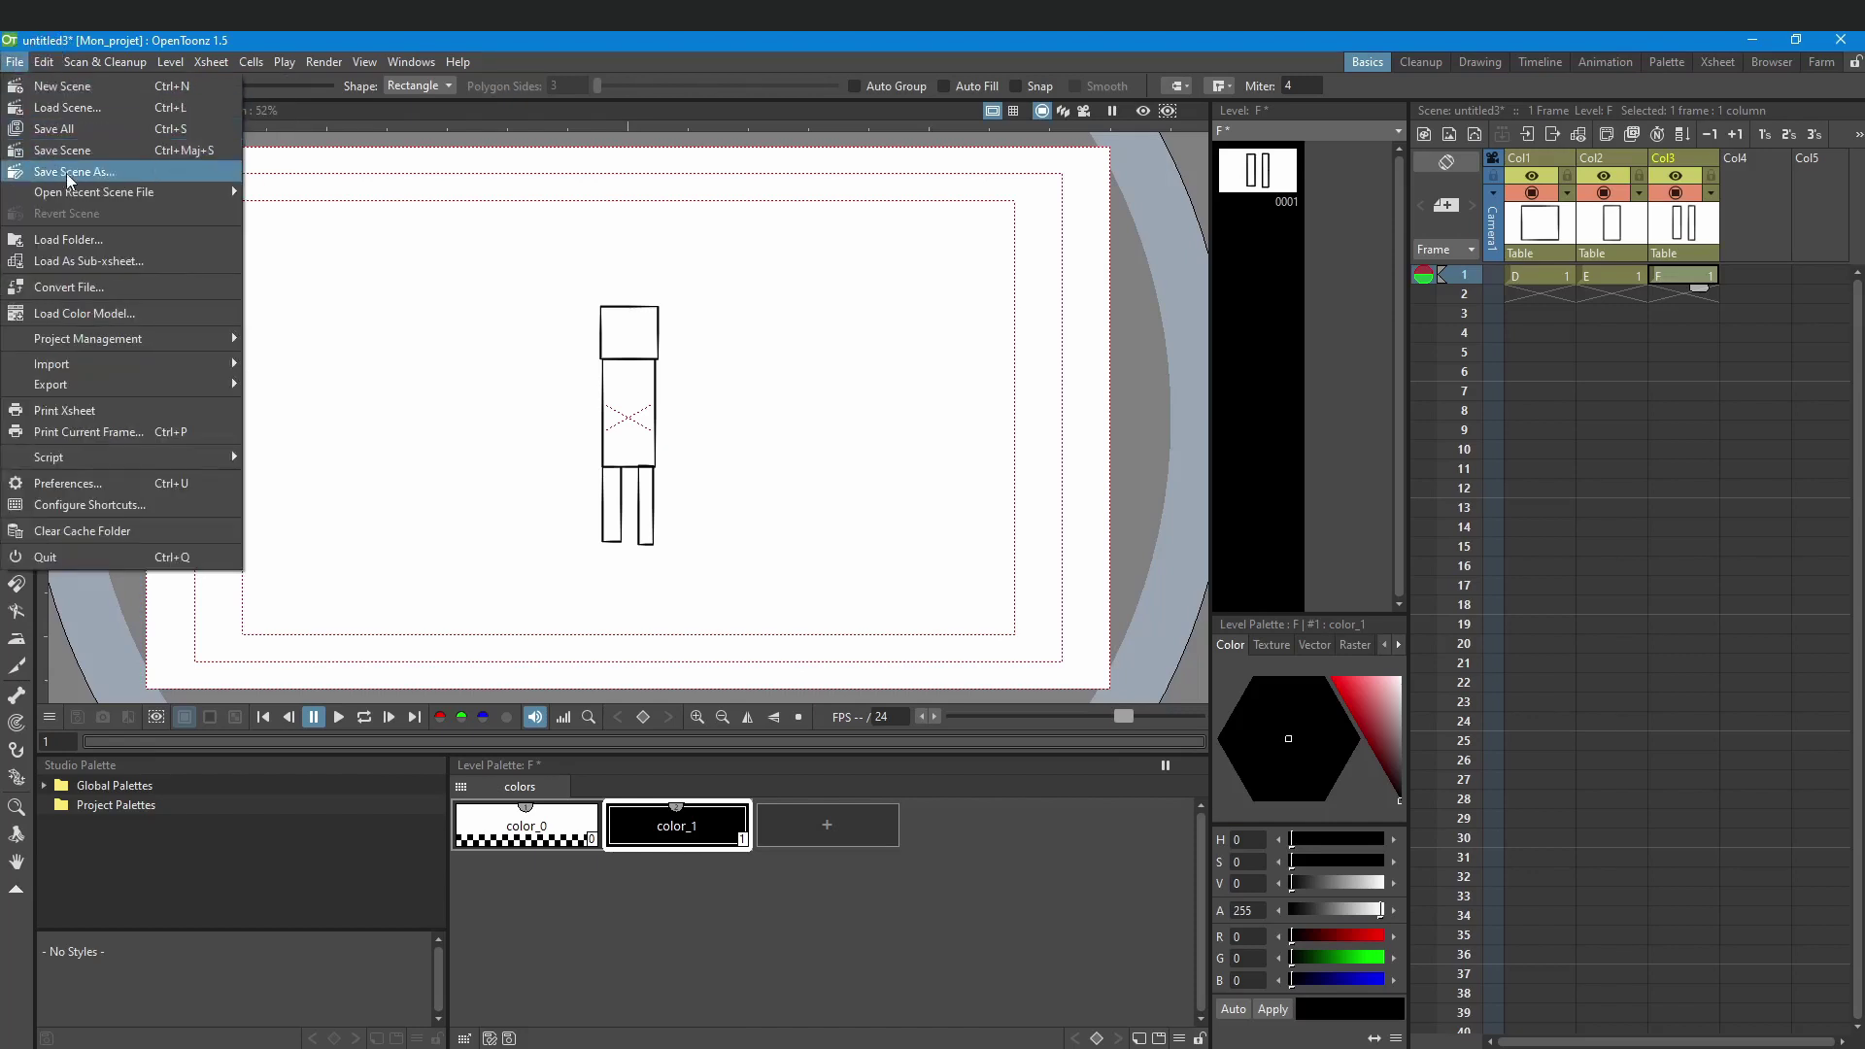
click(61, 172)
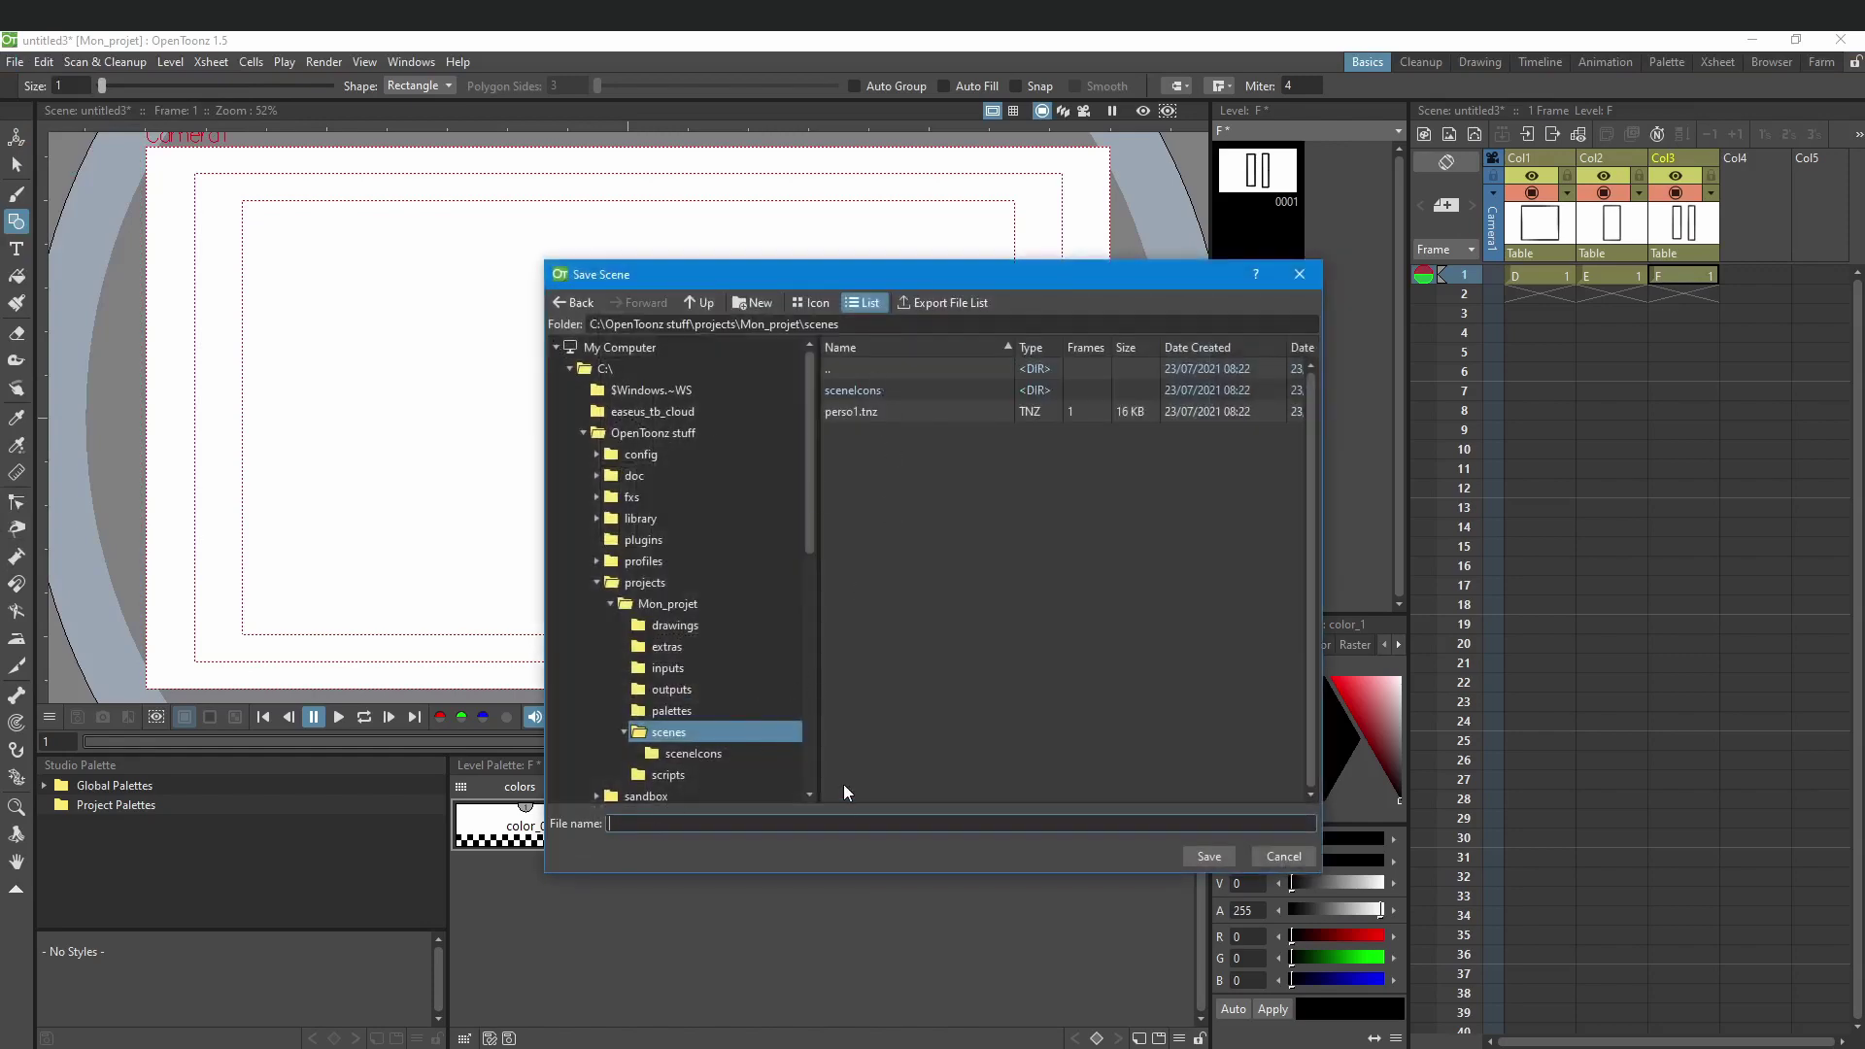
text(perso2)
click(1210, 859)
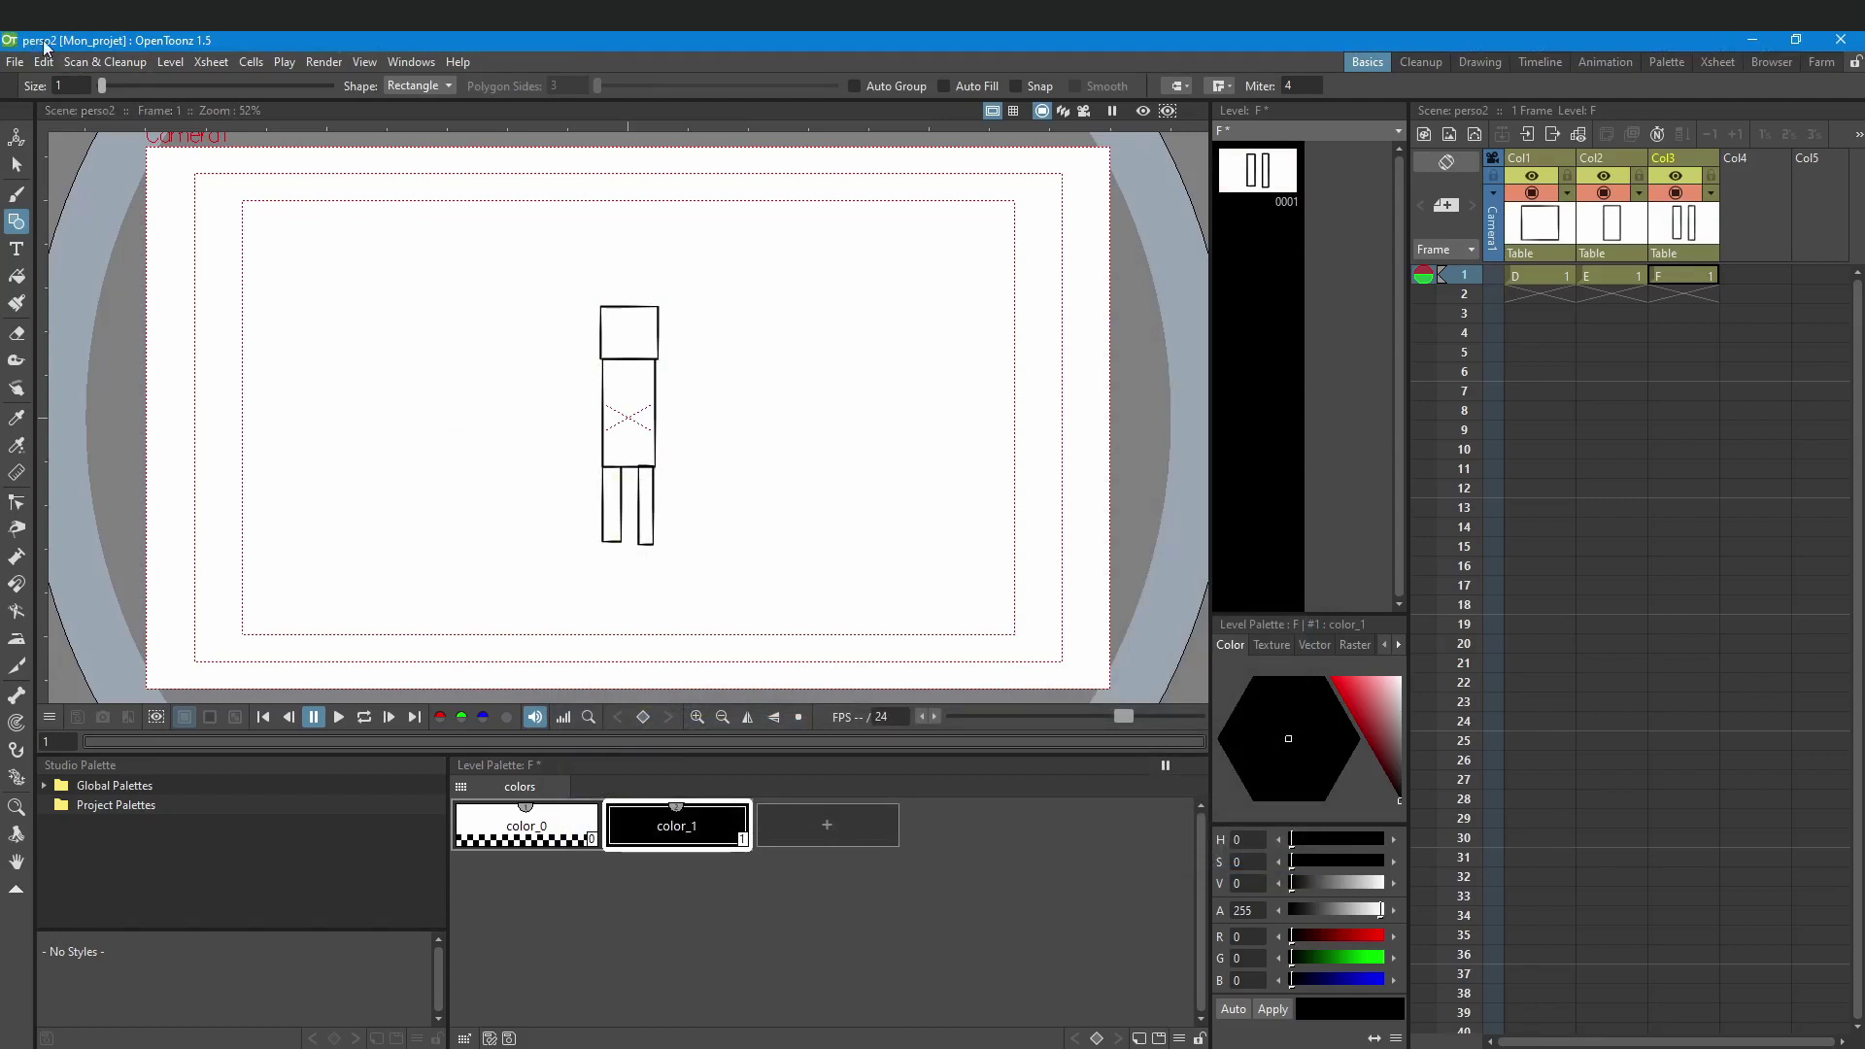
click(14, 62)
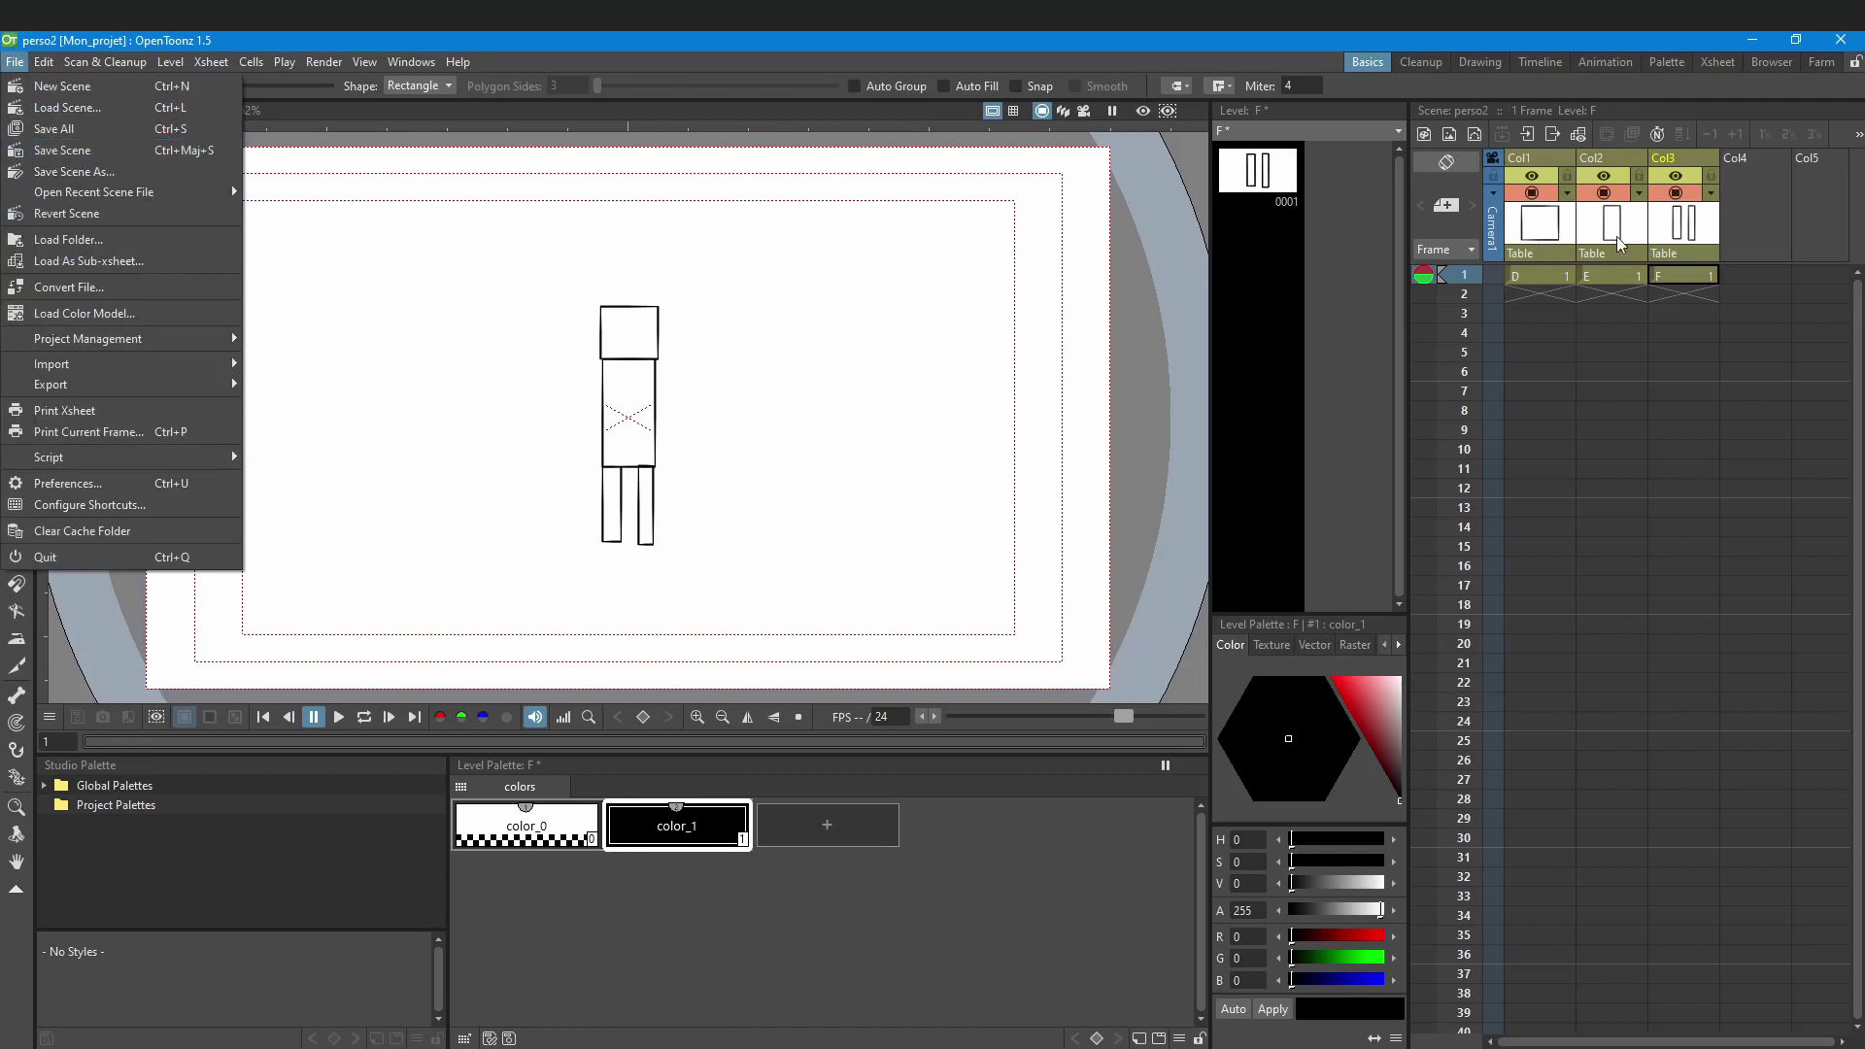
click(46, 130)
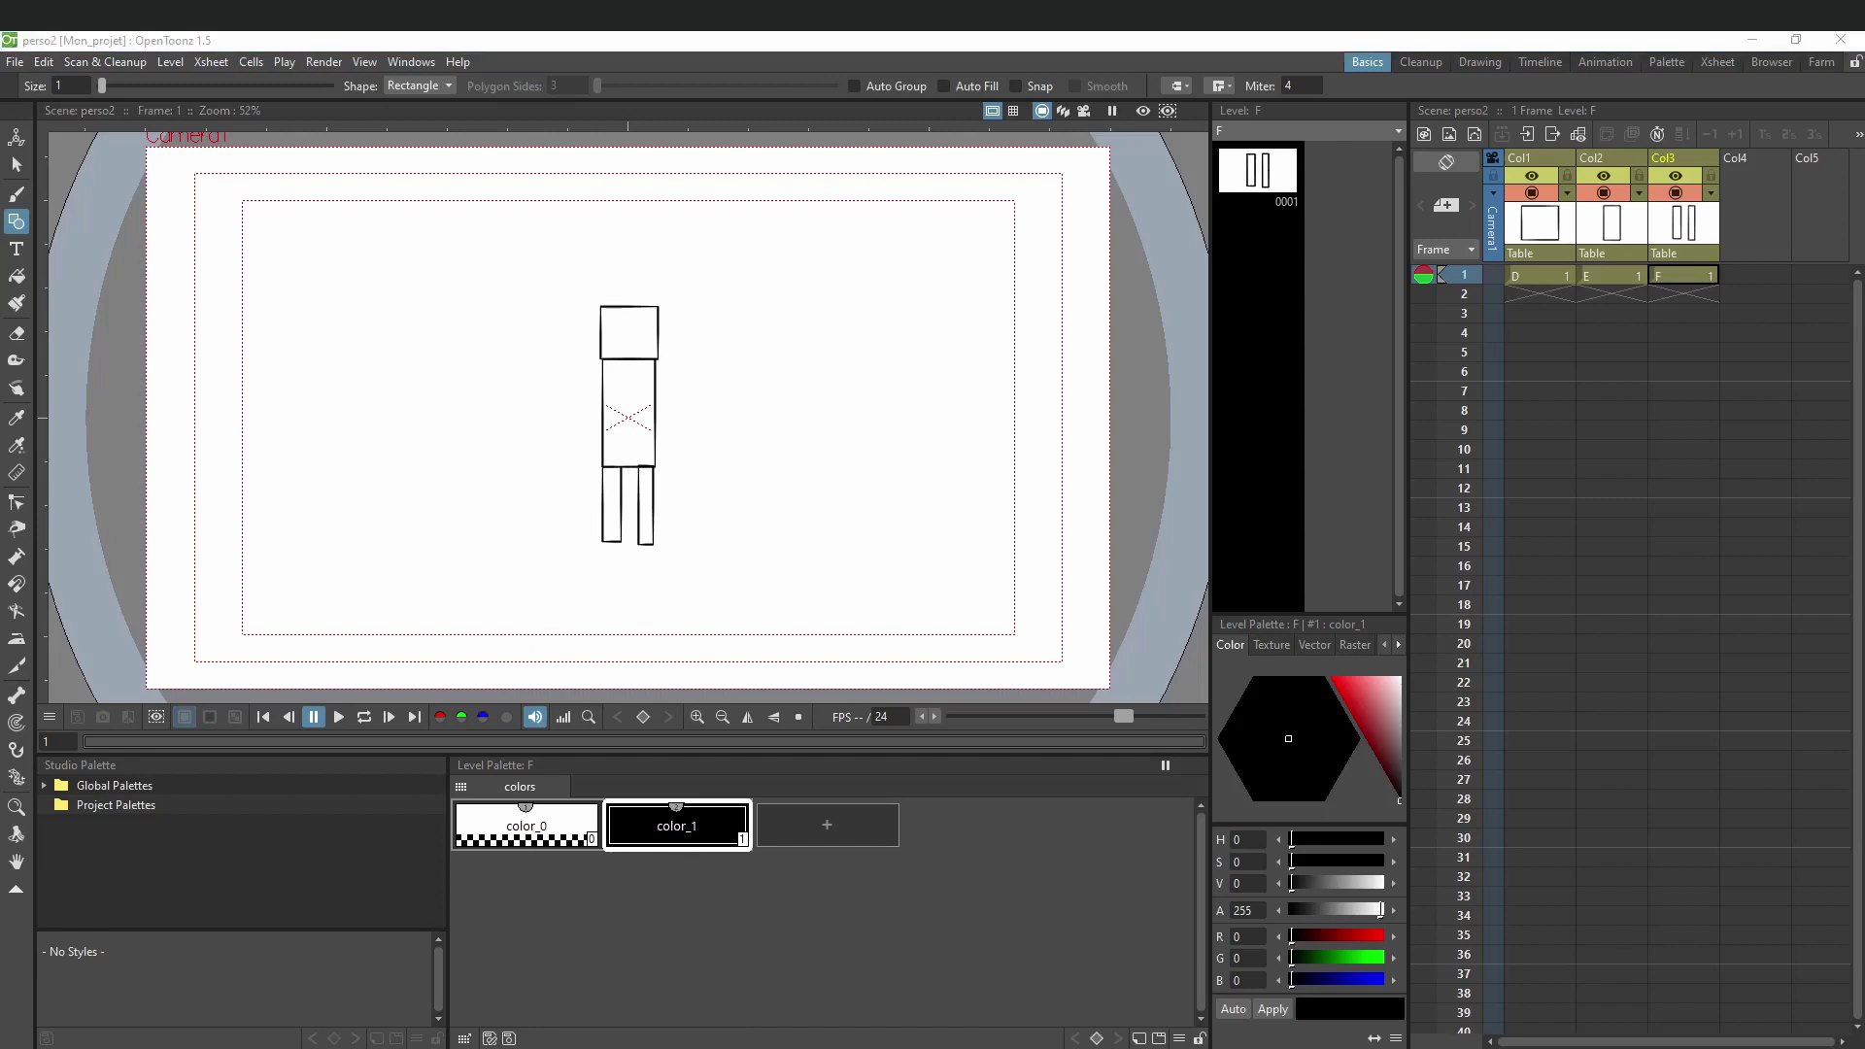
Step: Inspect the perso1 and perso2 files in Mon_projet's scenes folder and the level files in its drawings folder
key(alt+Tab)
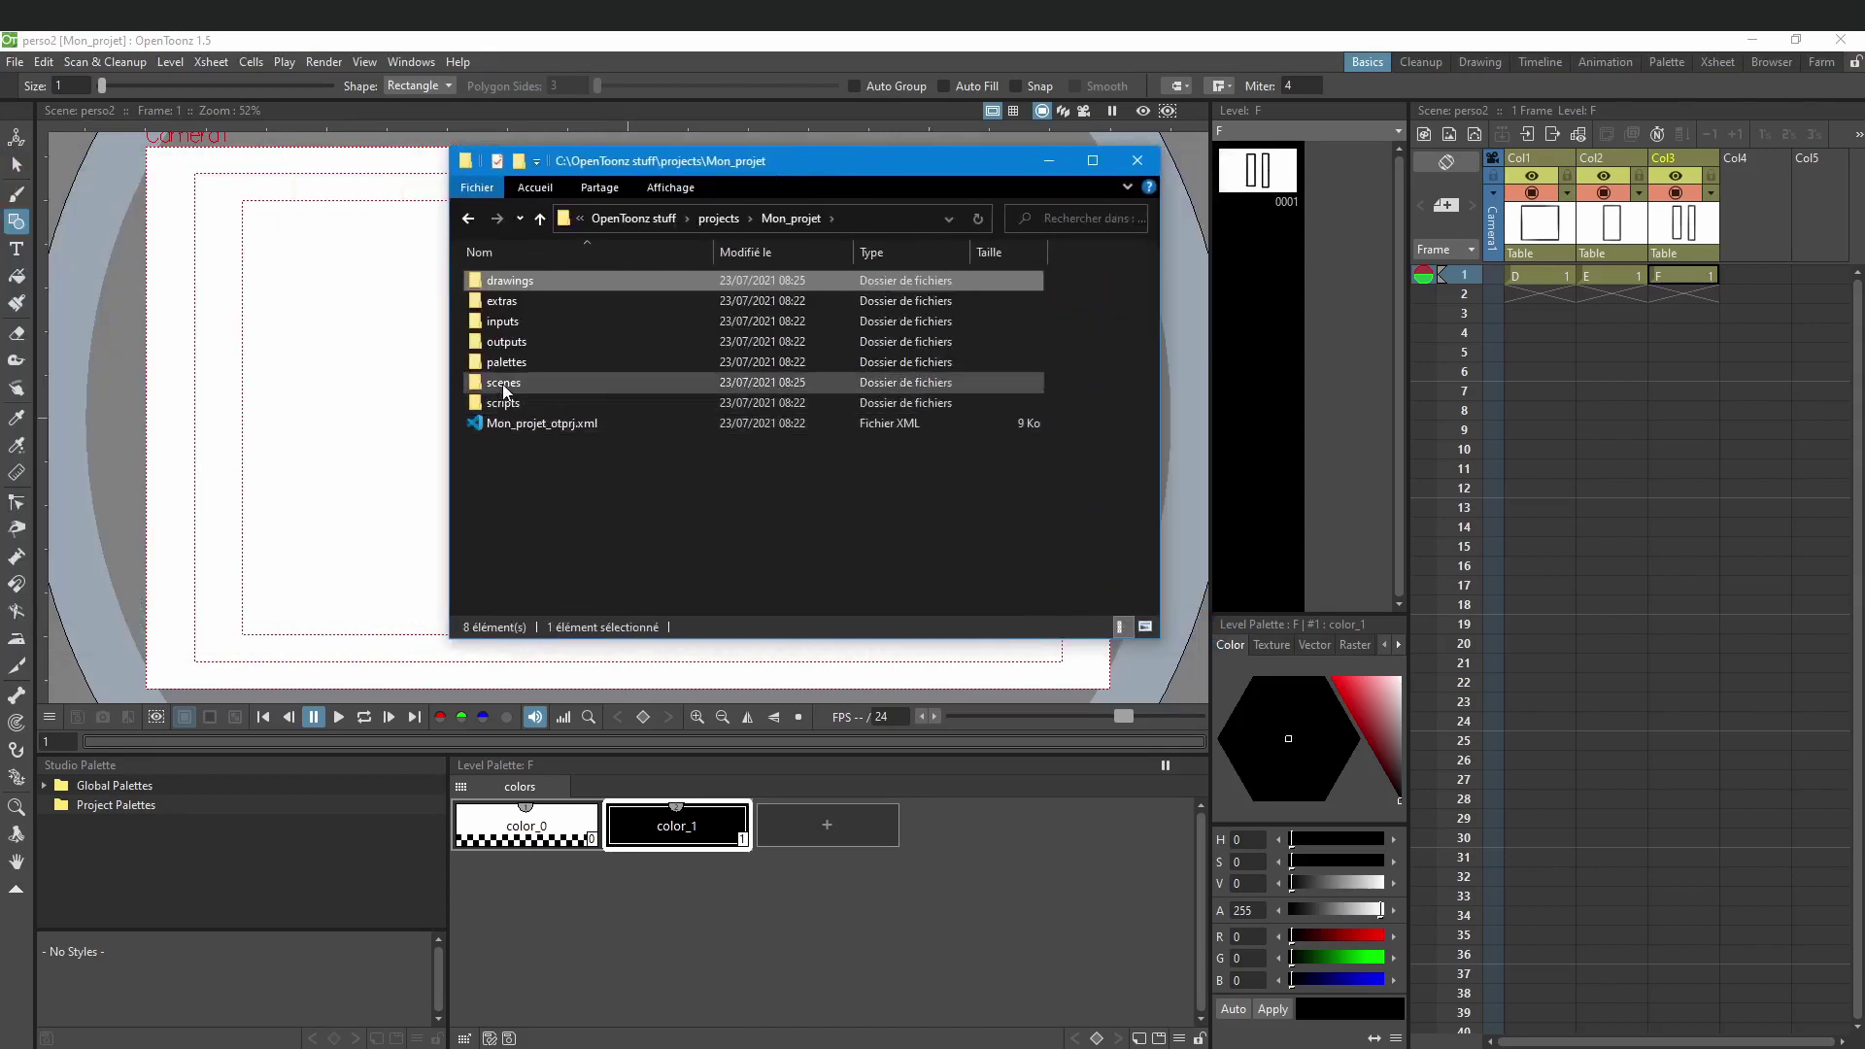
double_click(503, 382)
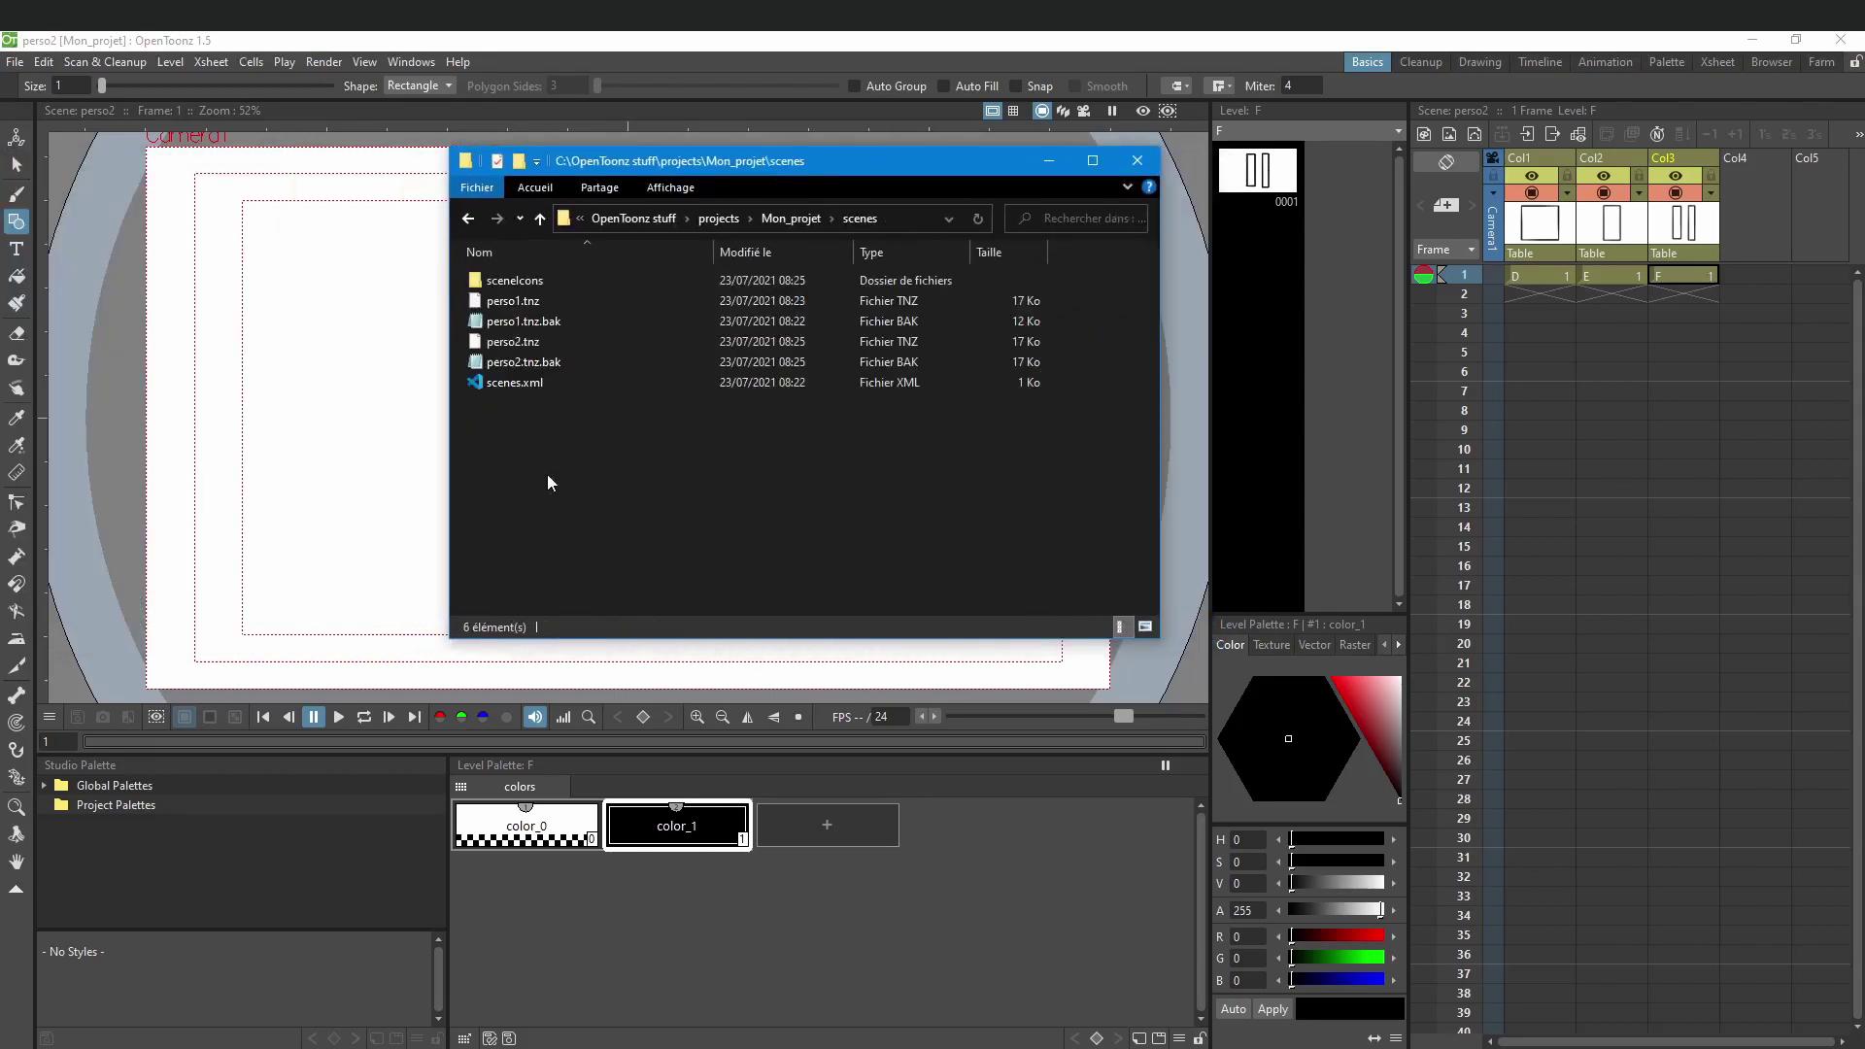
click(519, 321)
click(515, 366)
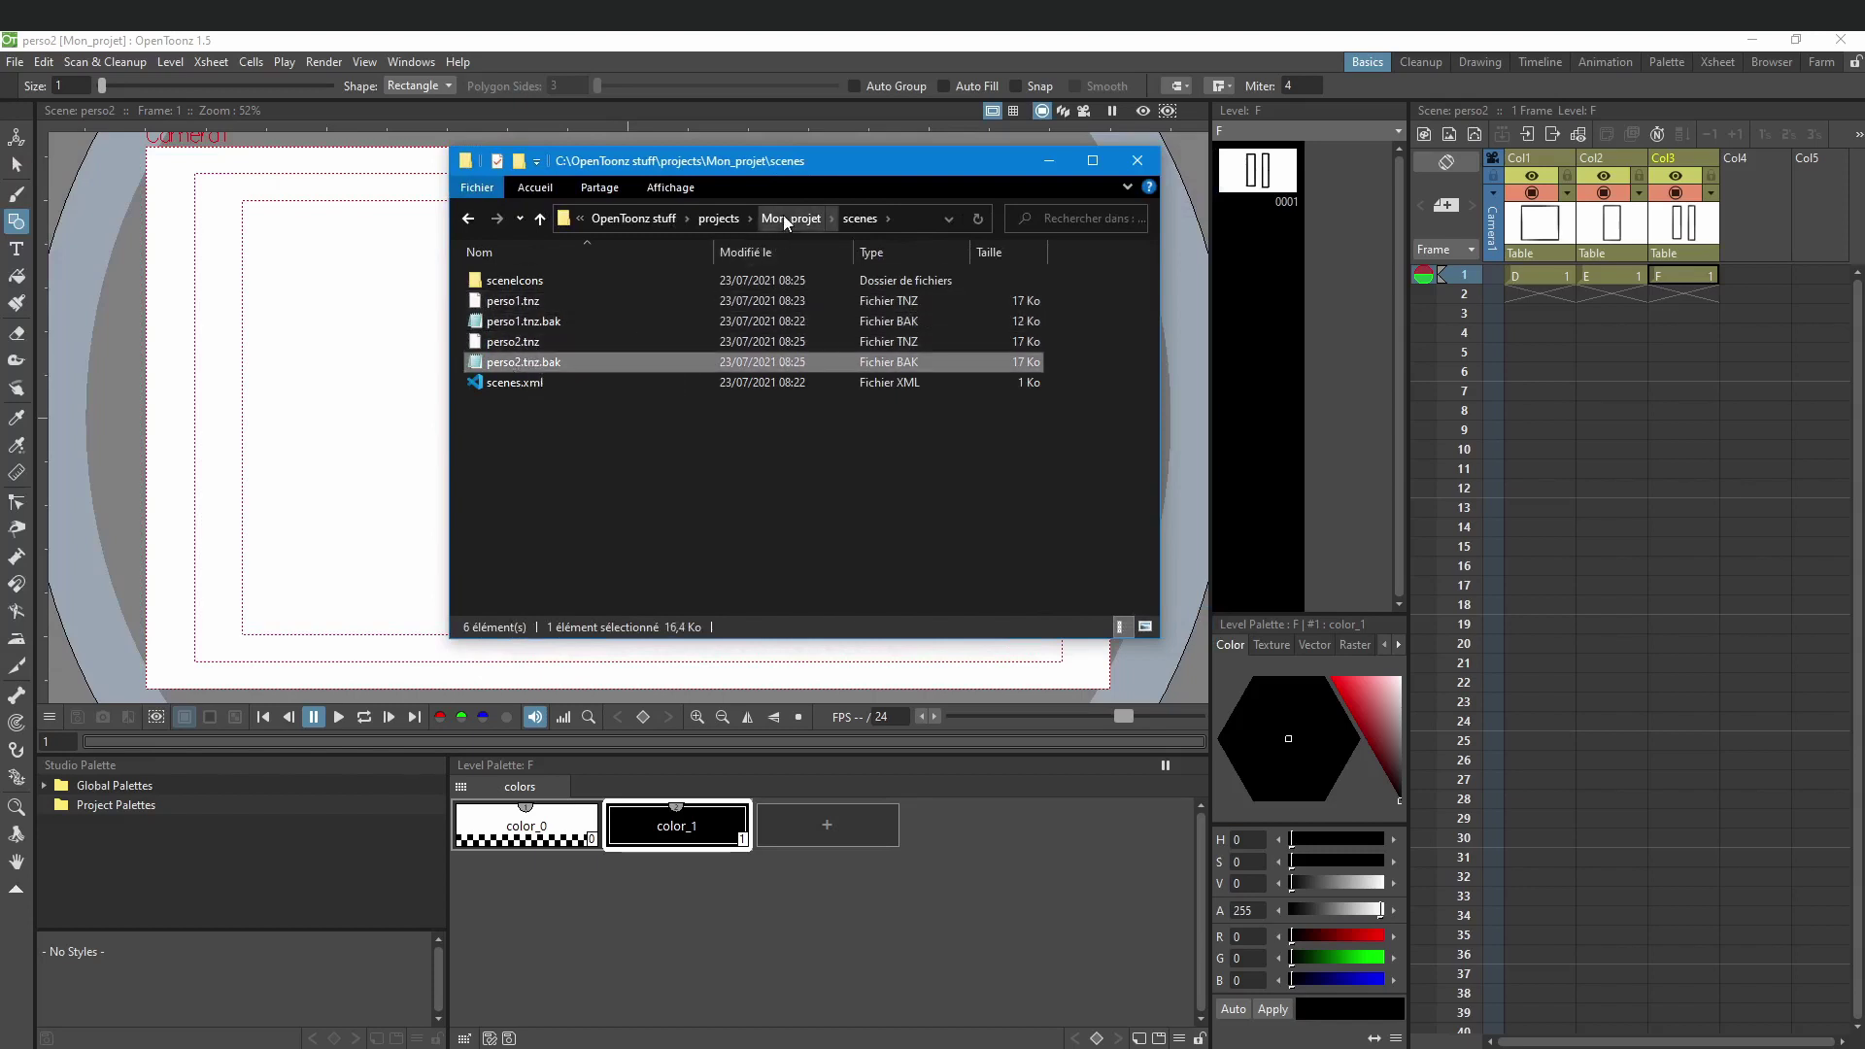
click(787, 218)
double_click(539, 365)
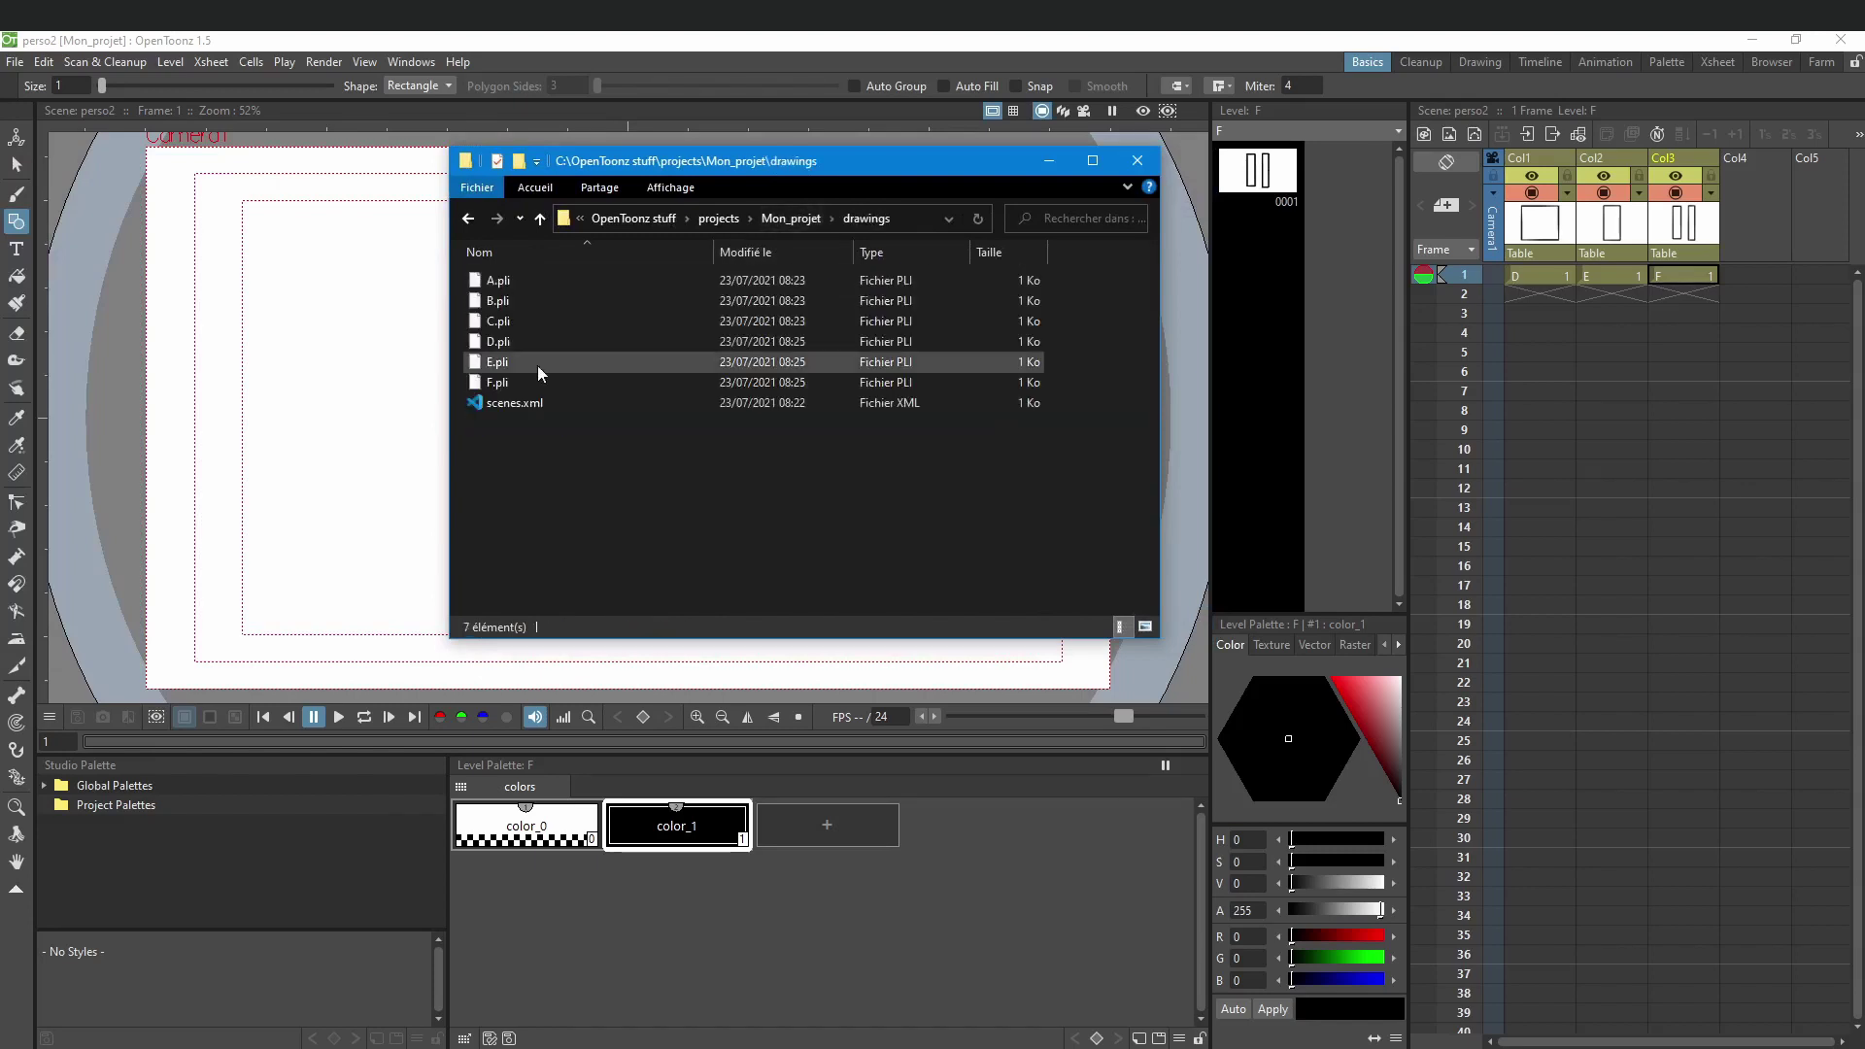
click(497, 281)
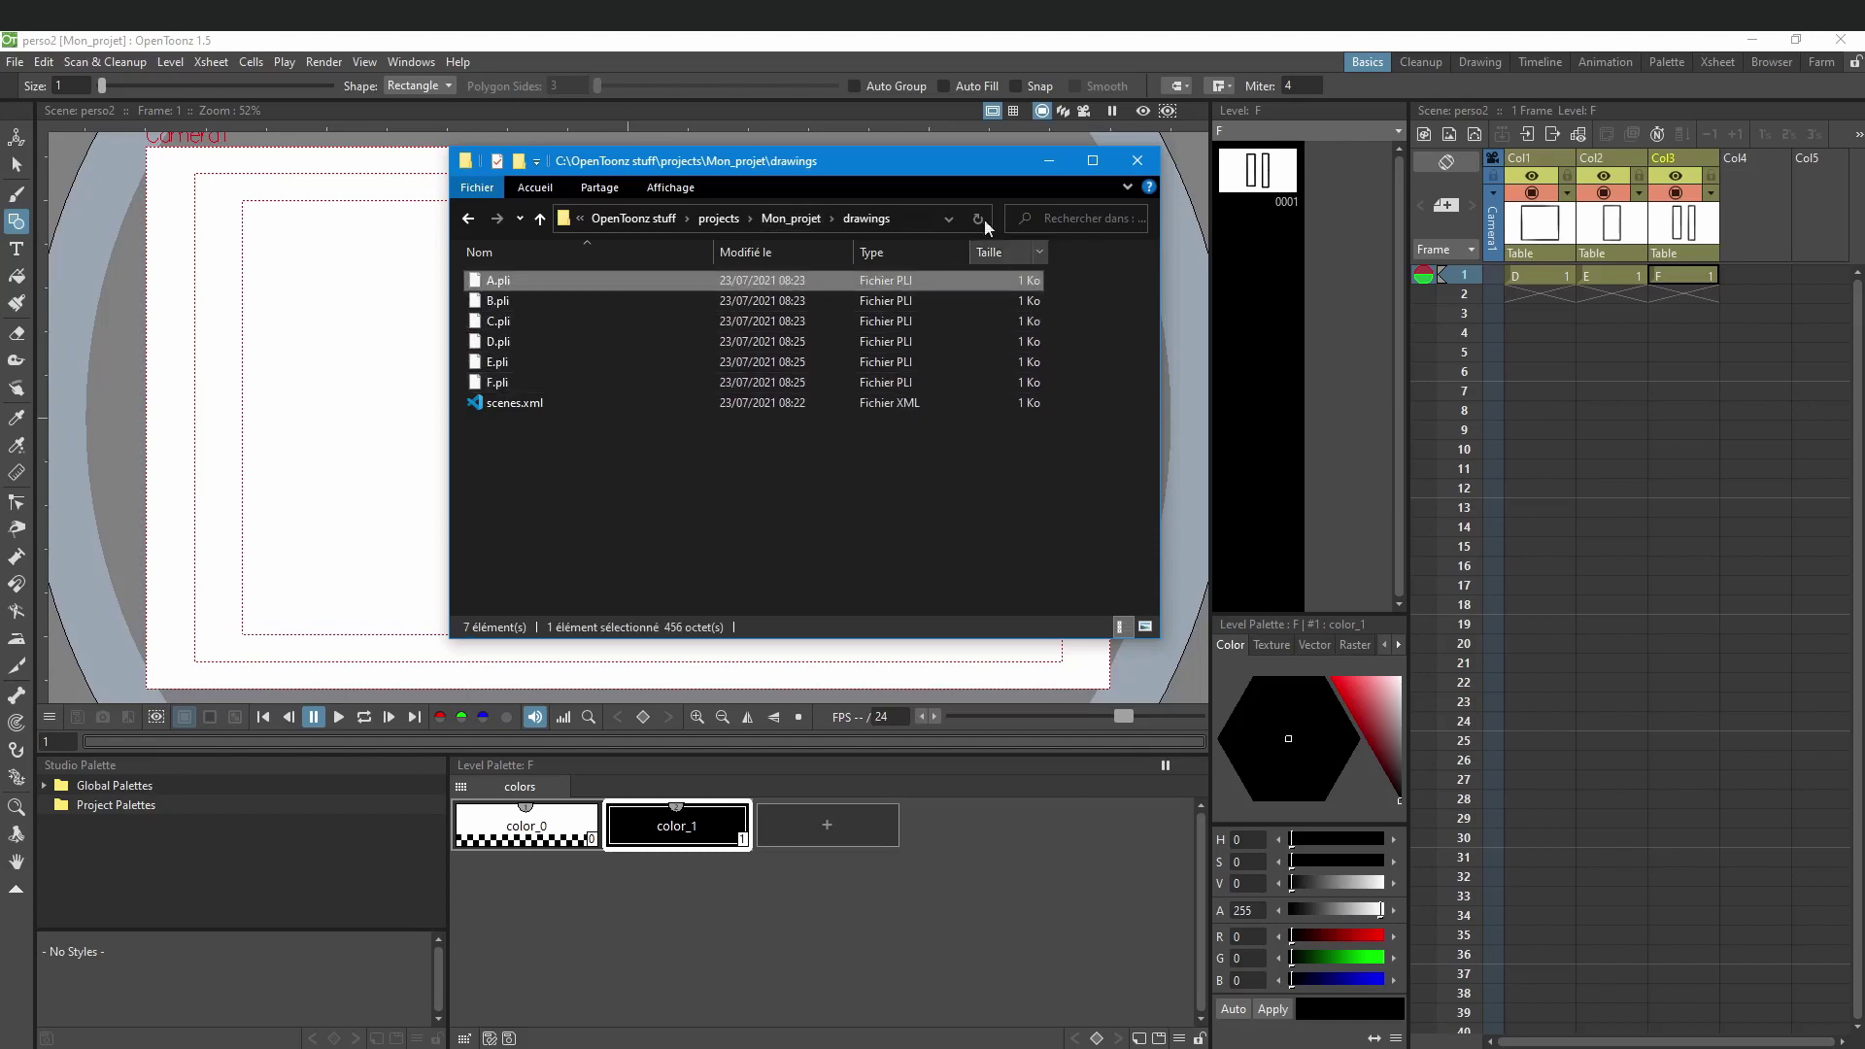
Step: Try to add a vector level in the fourth column under an already used name, and check the drawings folder again
click(1748, 275)
click(1473, 135)
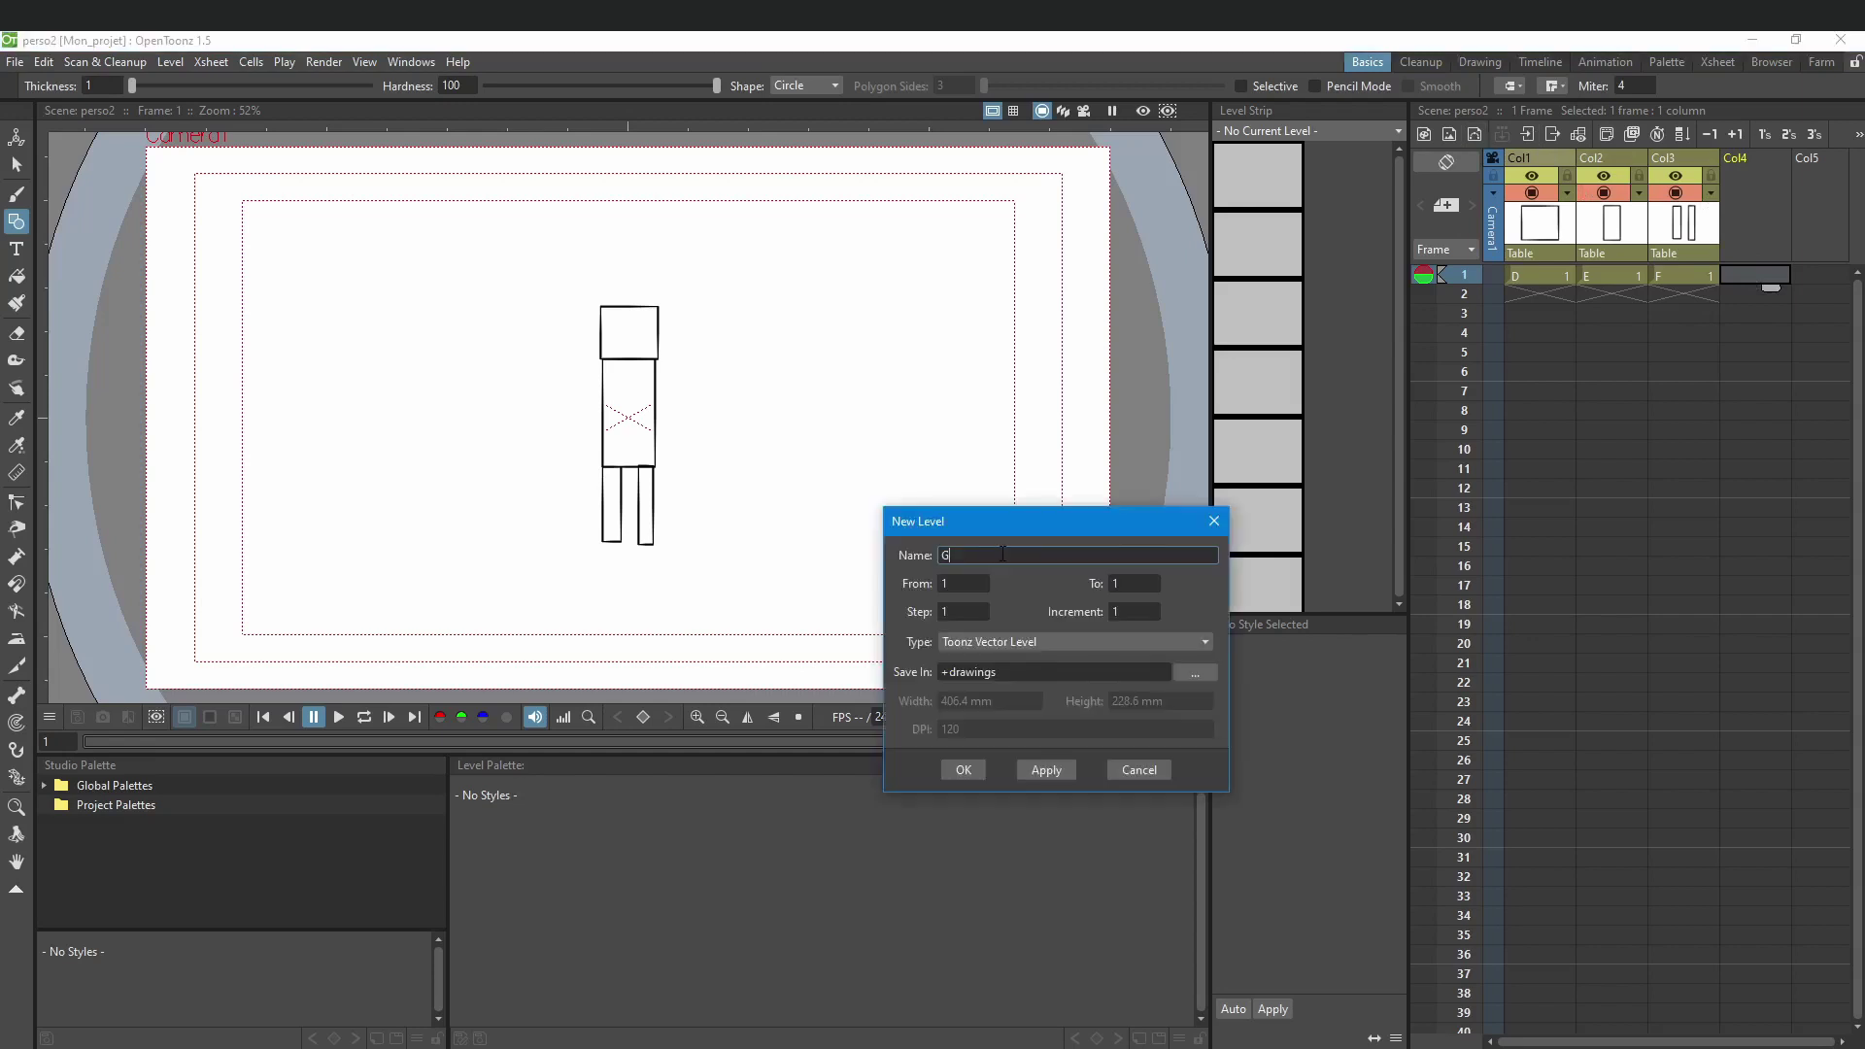
key(Return)
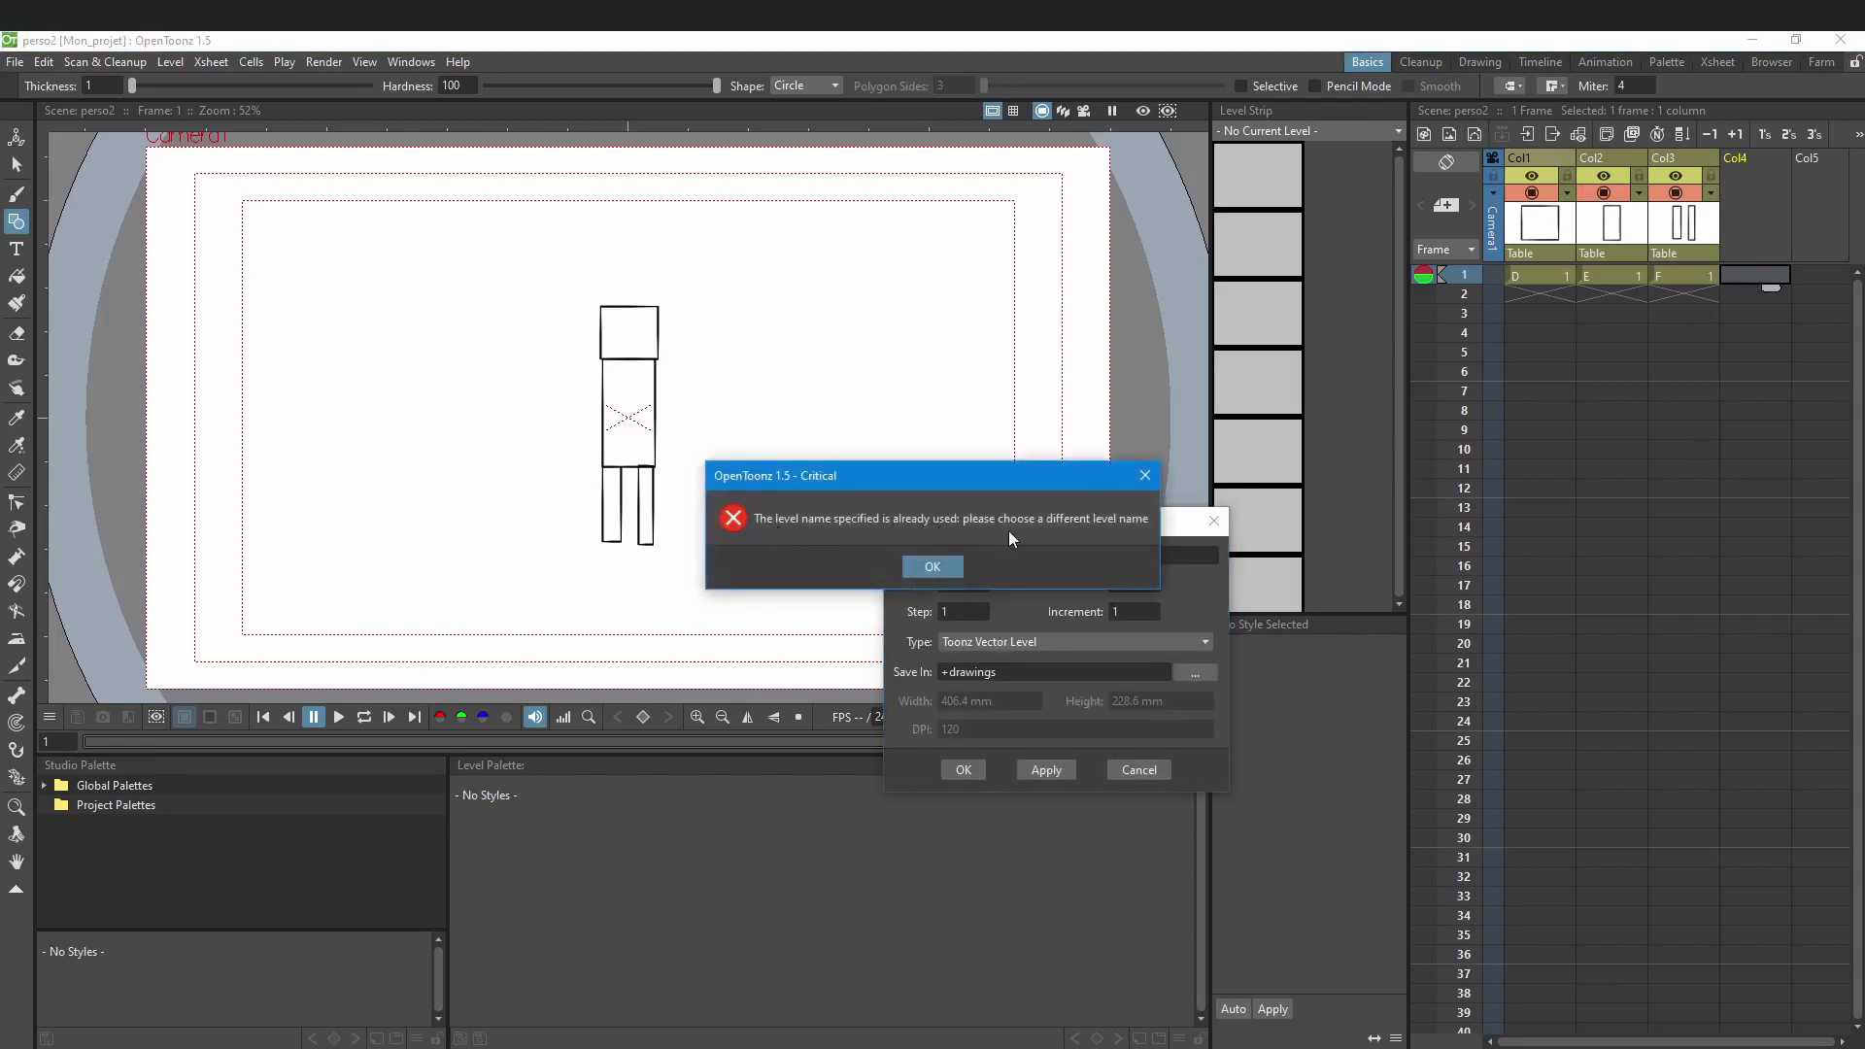
click(932, 567)
drag(1046, 516, 941, 444)
click(1108, 442)
key(alt+Tab)
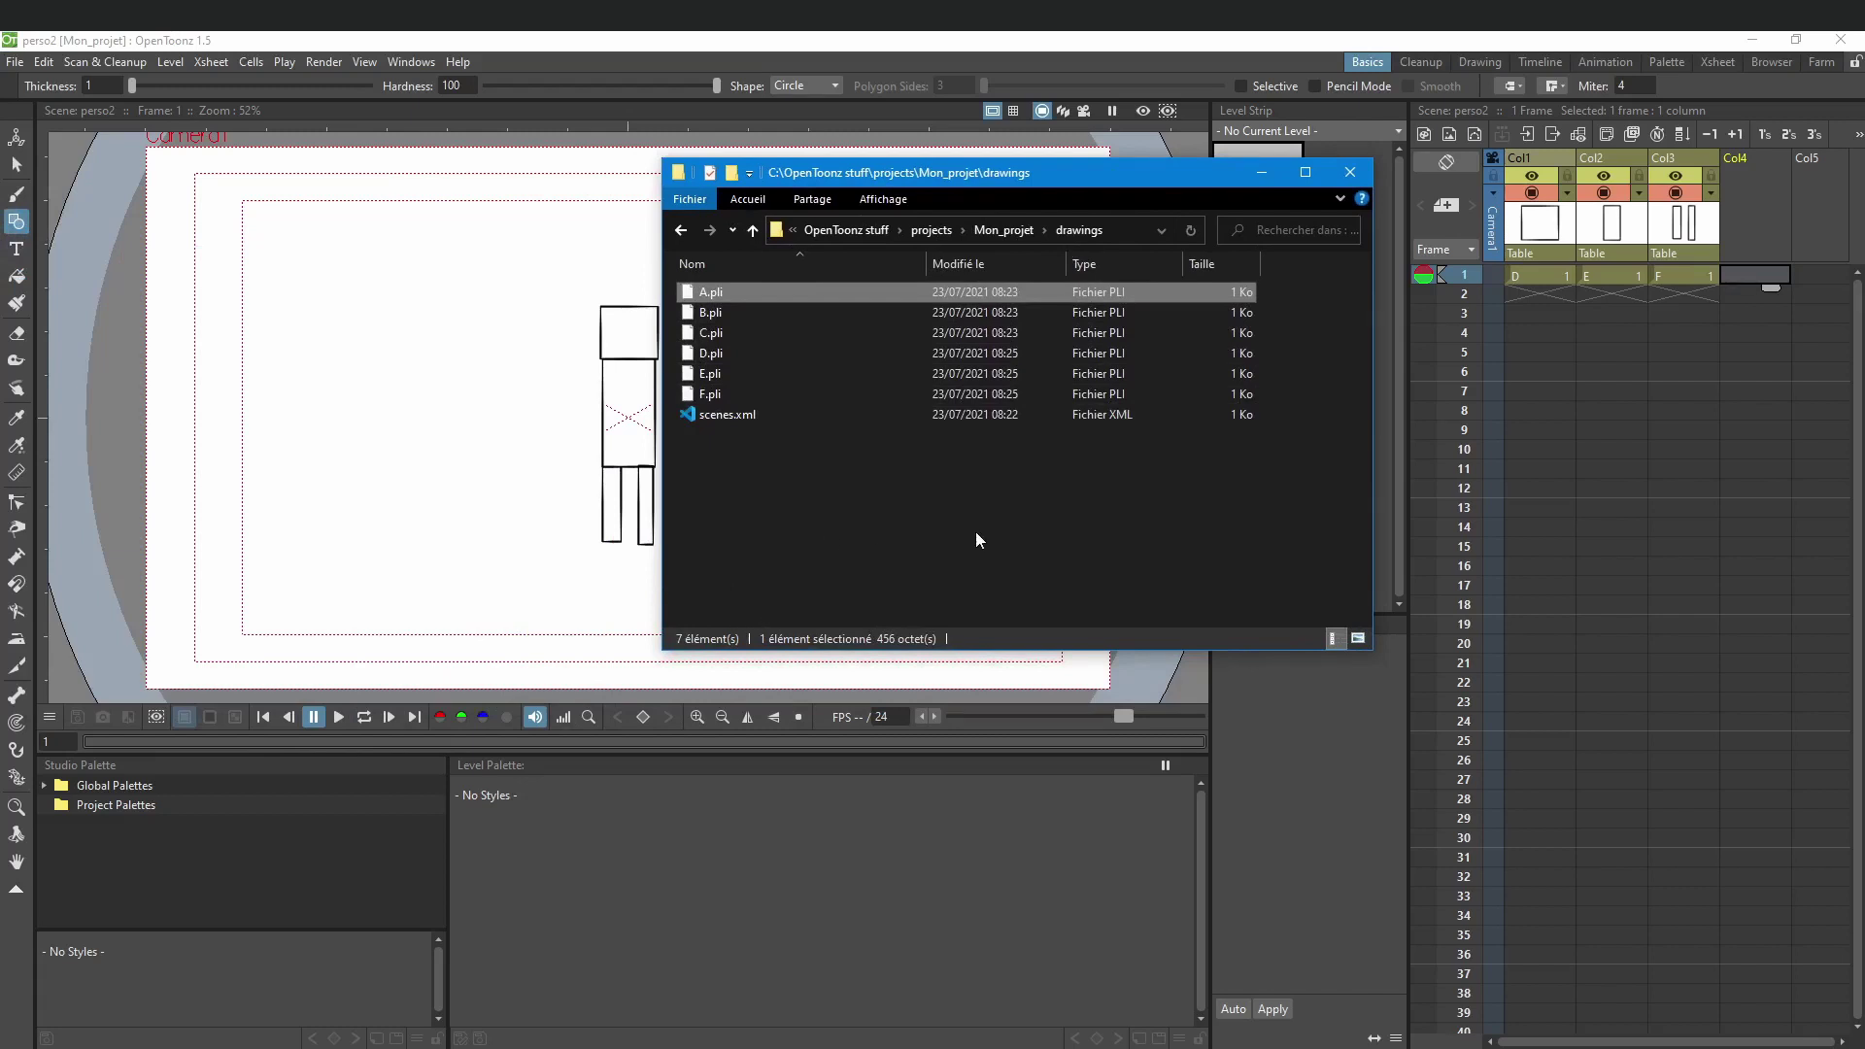
click(1349, 174)
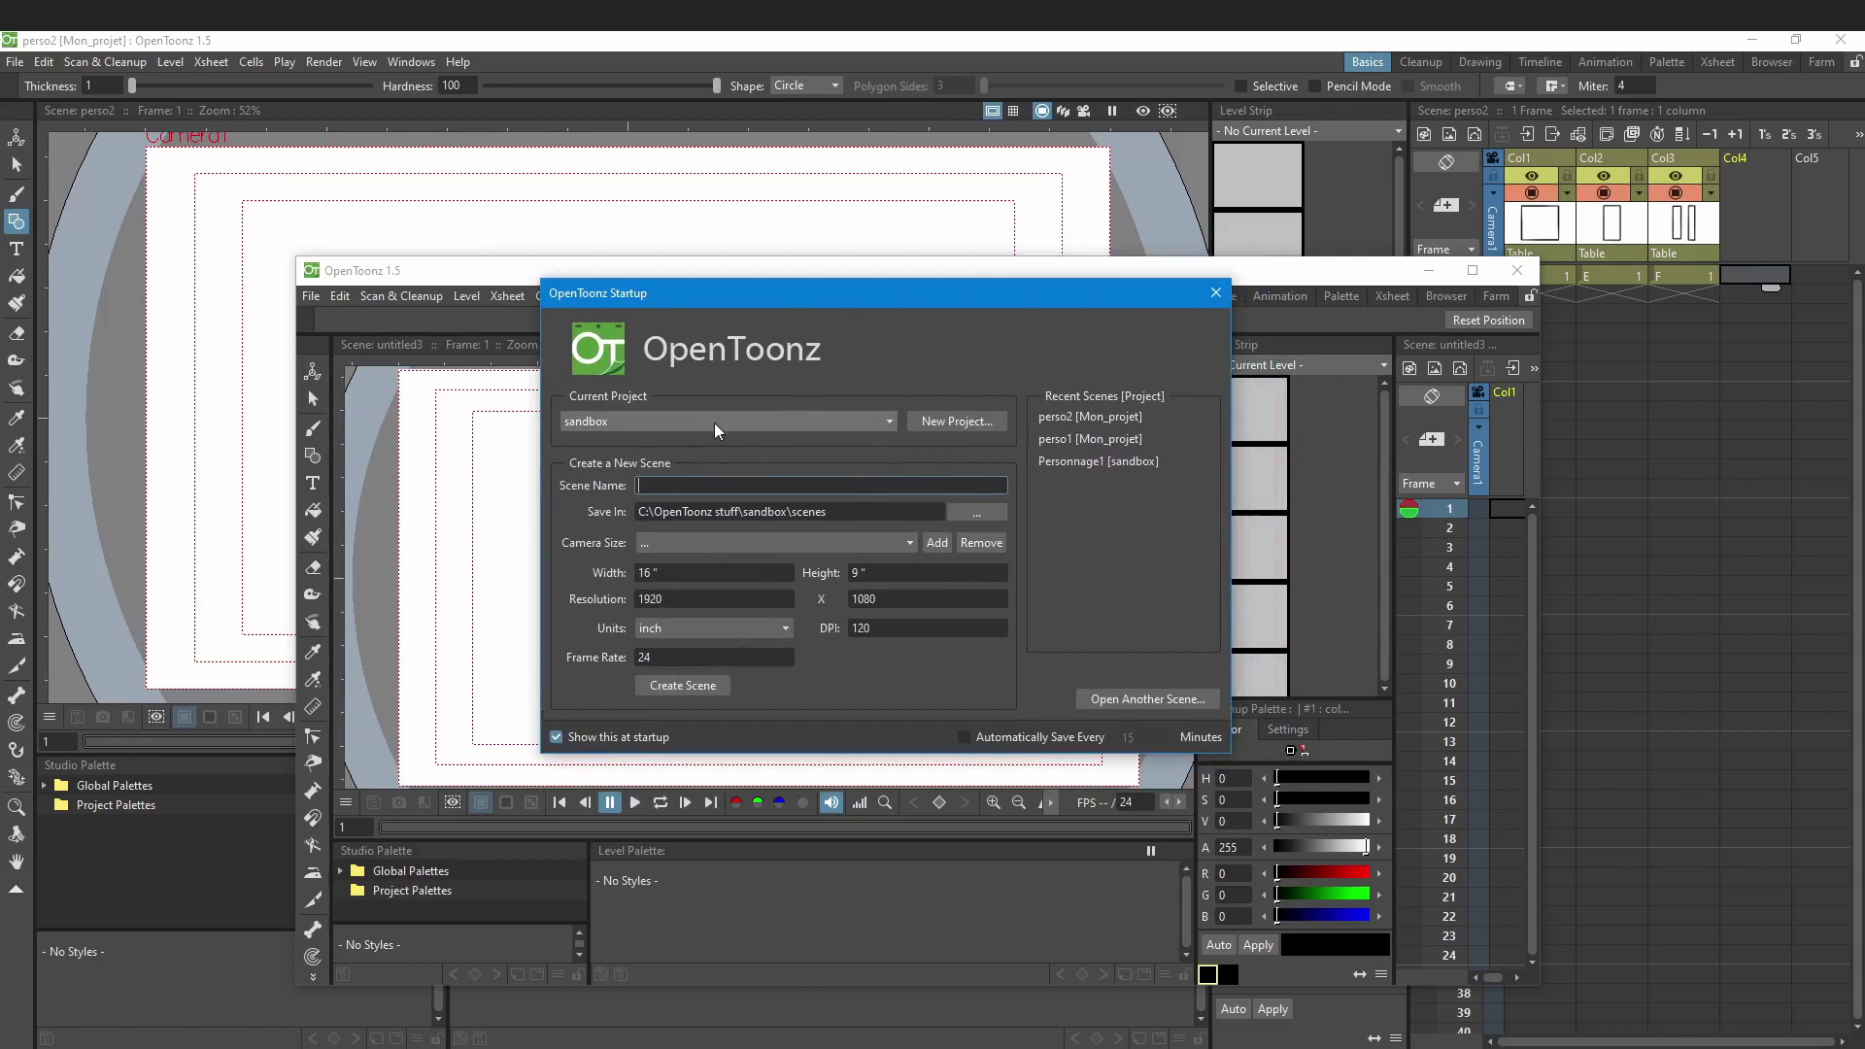
Step: Create a project named mon_projet_2 with $scenepath appended to +drawings and +inputs
click(947, 419)
click(711, 372)
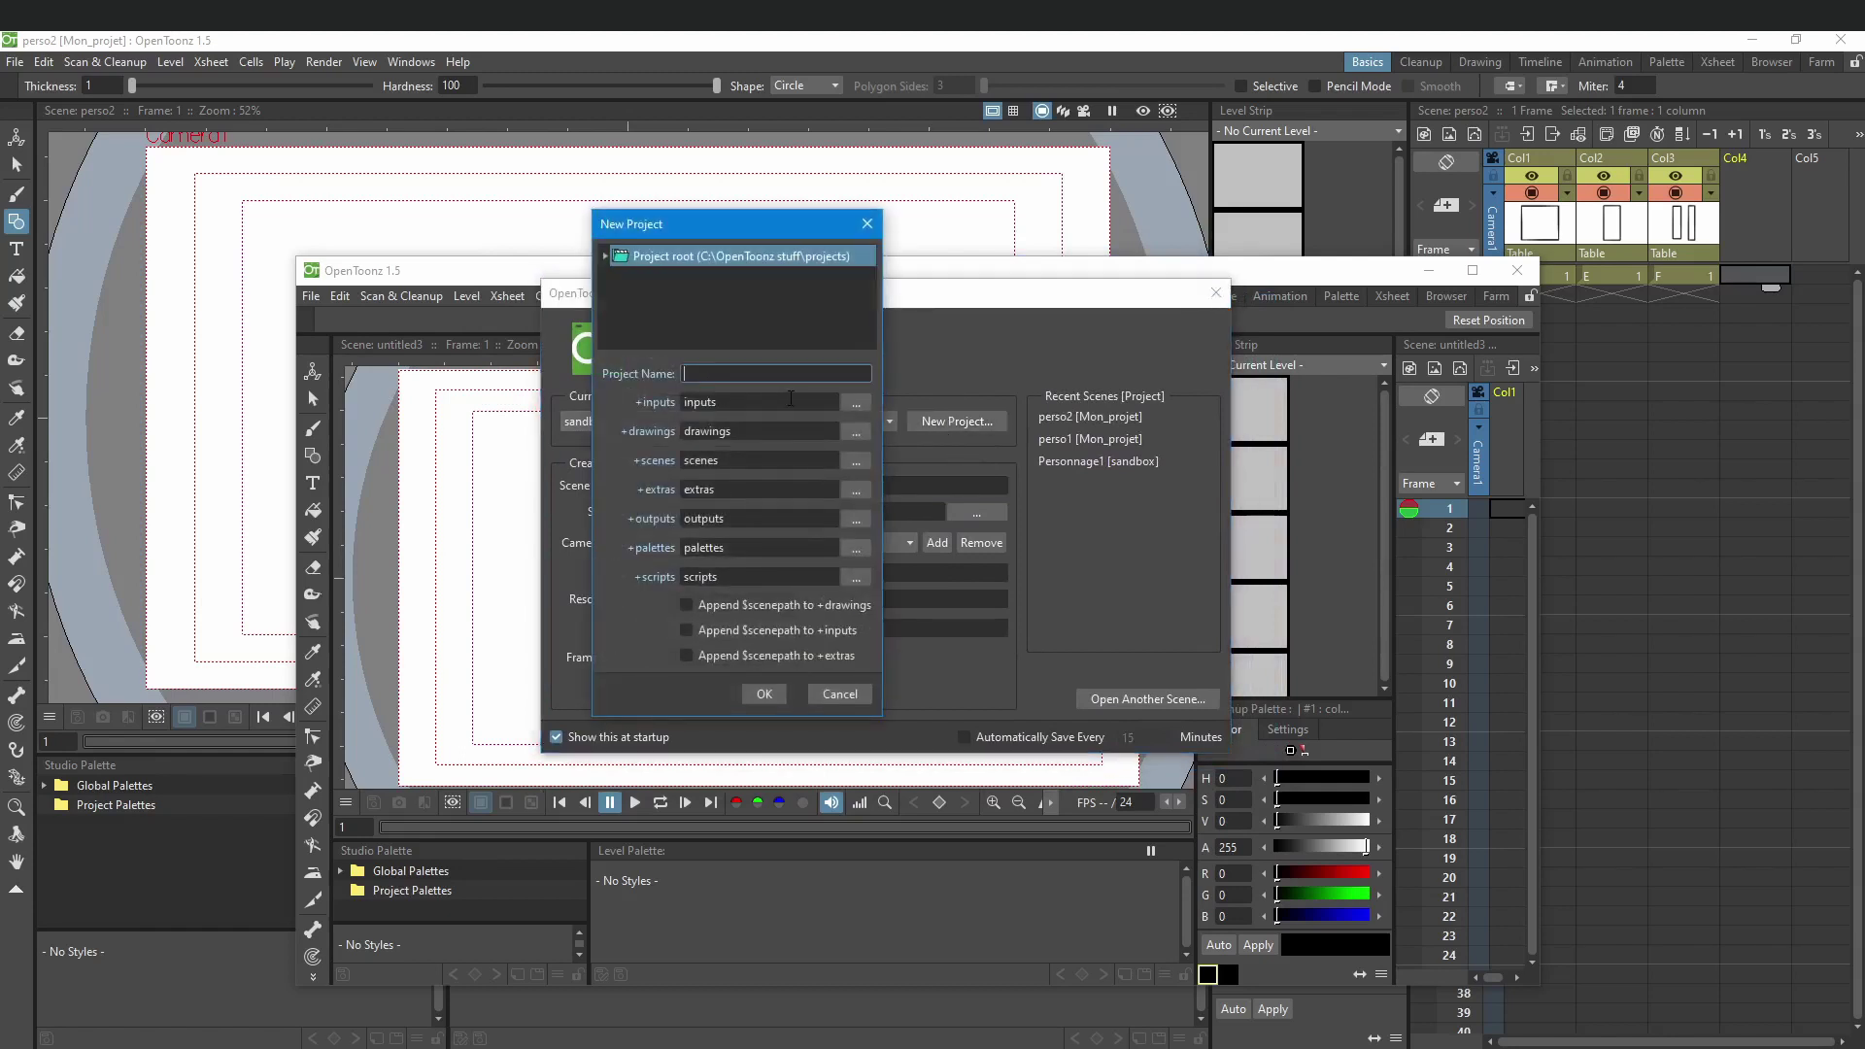
text(mon_projet_2)
click(791, 398)
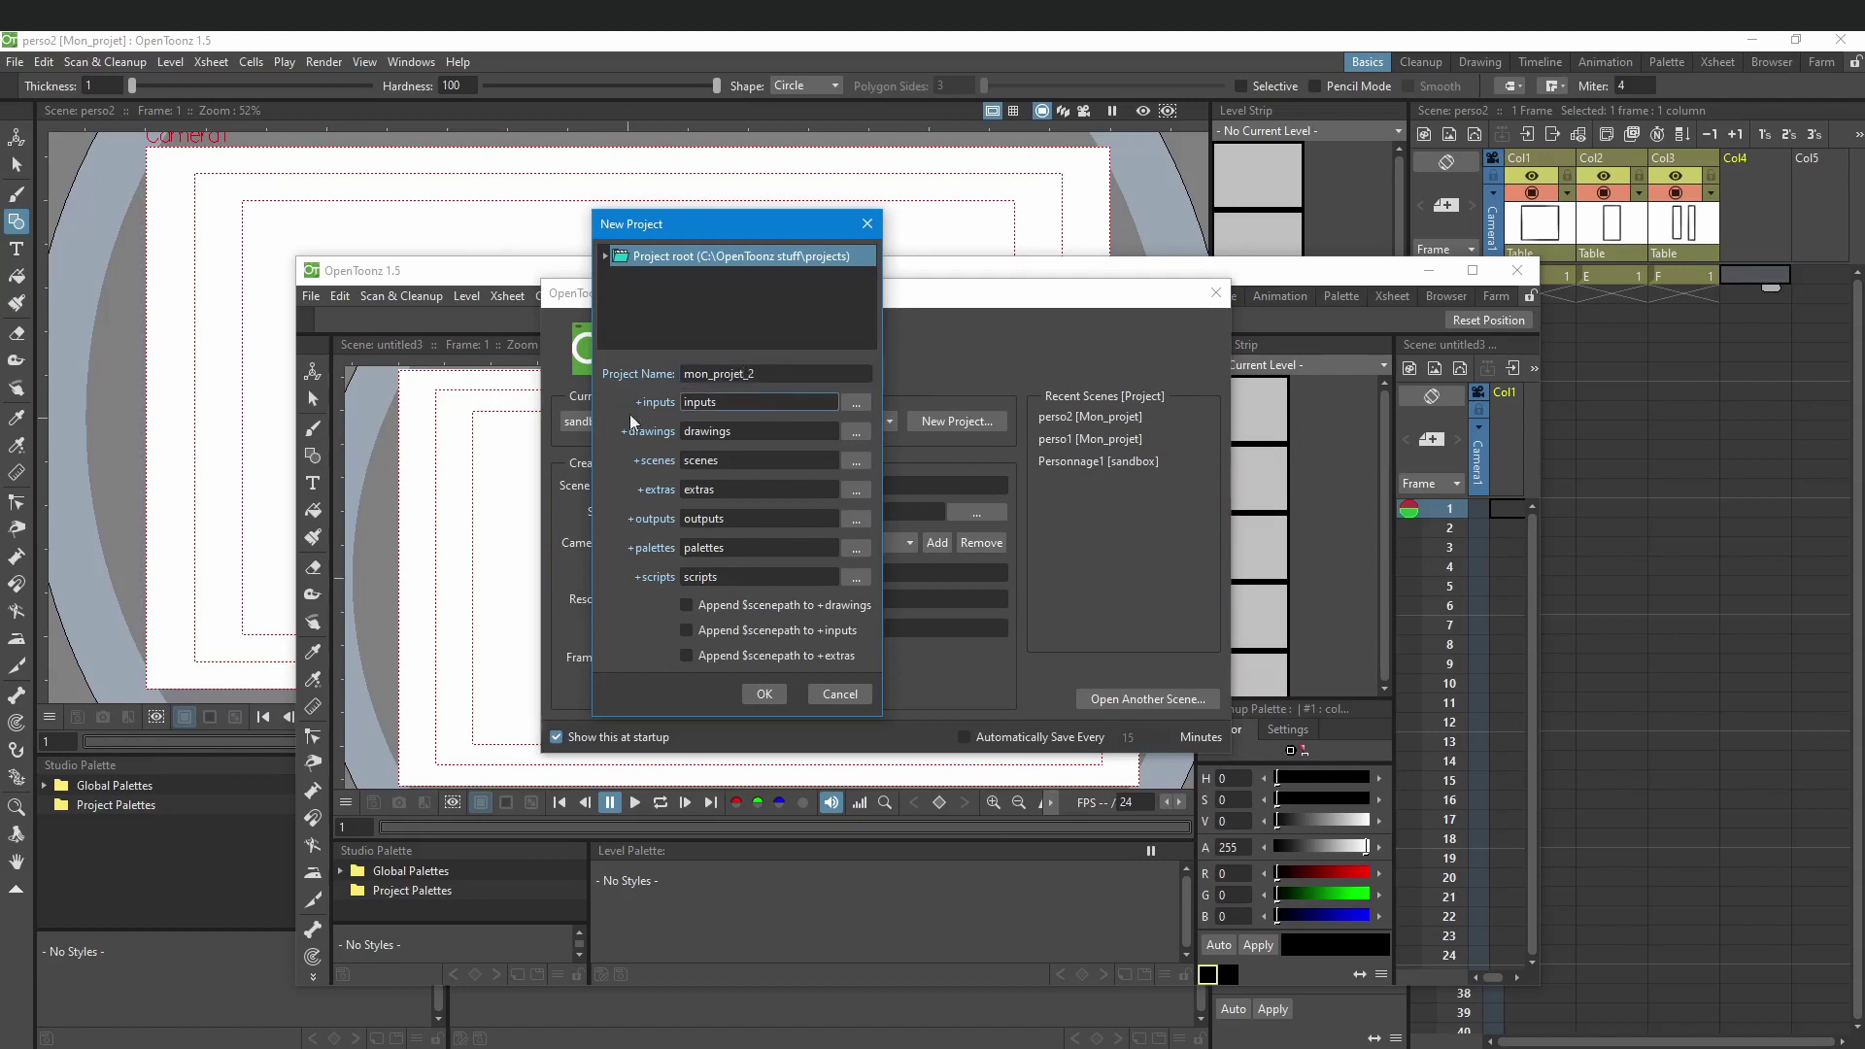
click(754, 431)
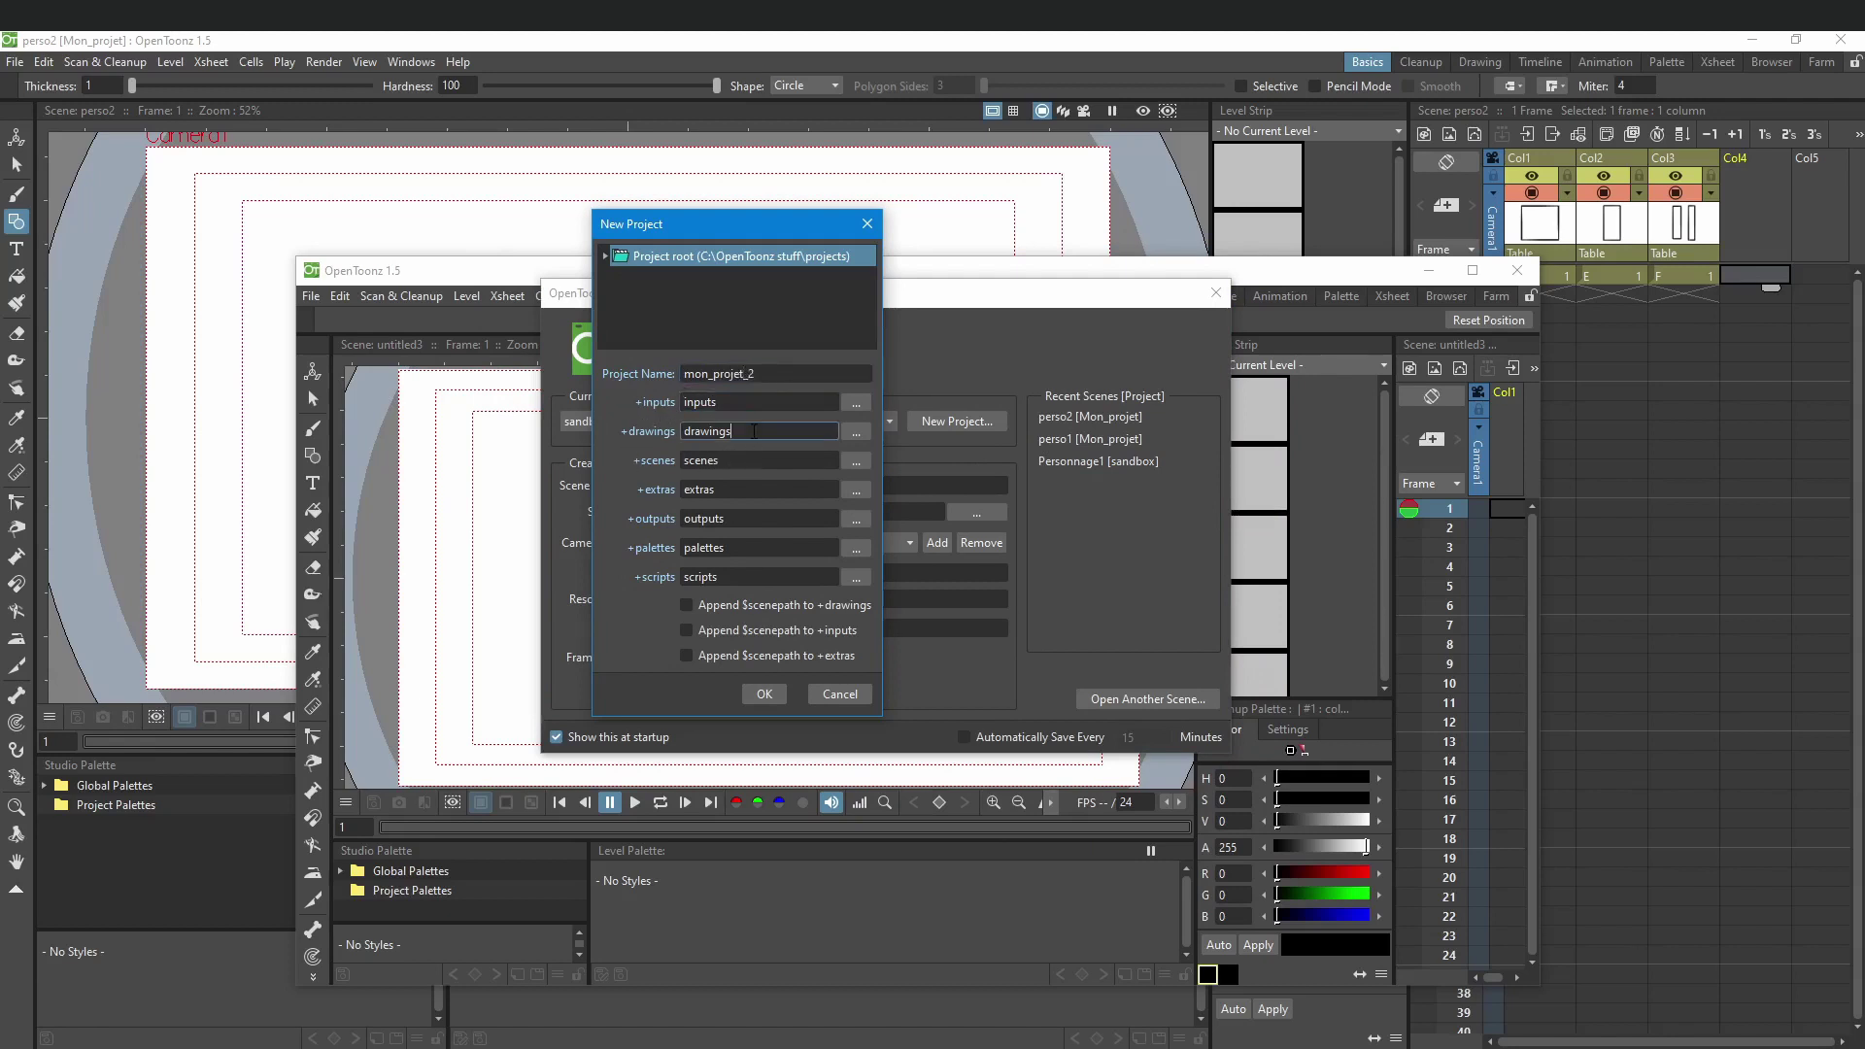
click(743, 517)
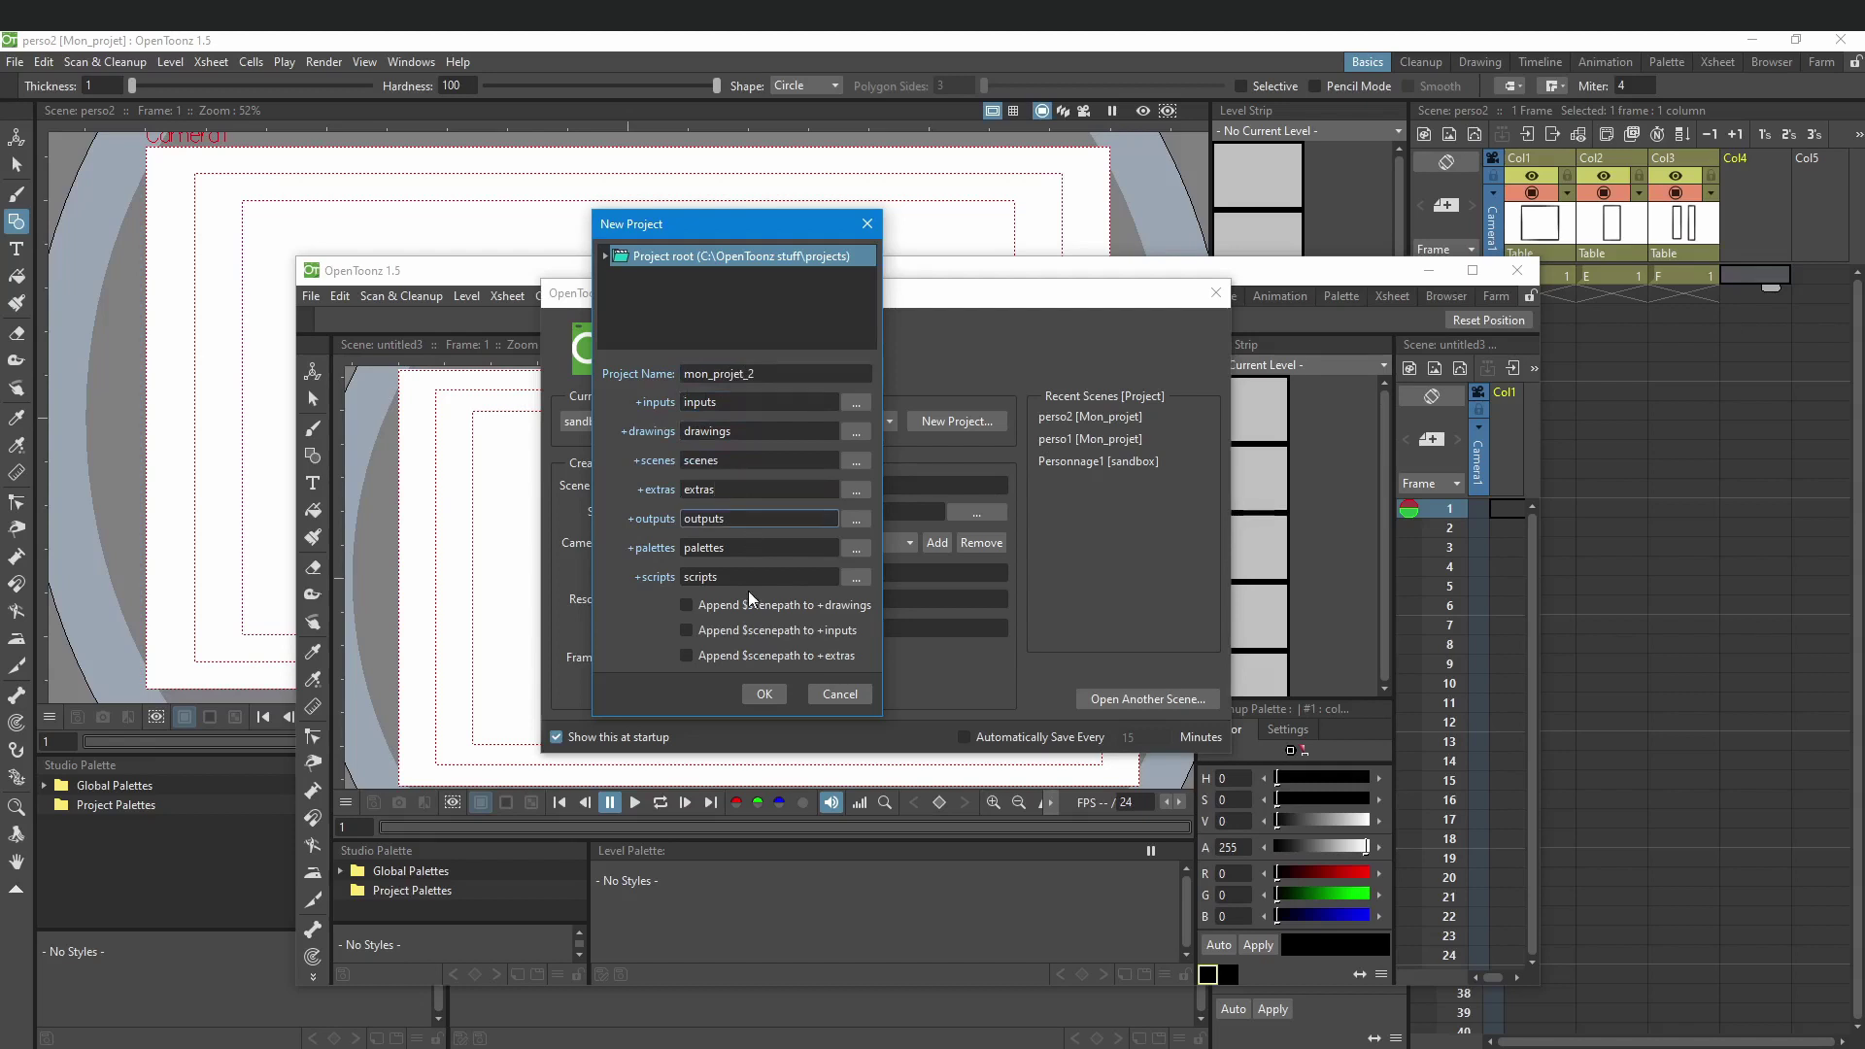
click(687, 604)
click(685, 630)
click(765, 693)
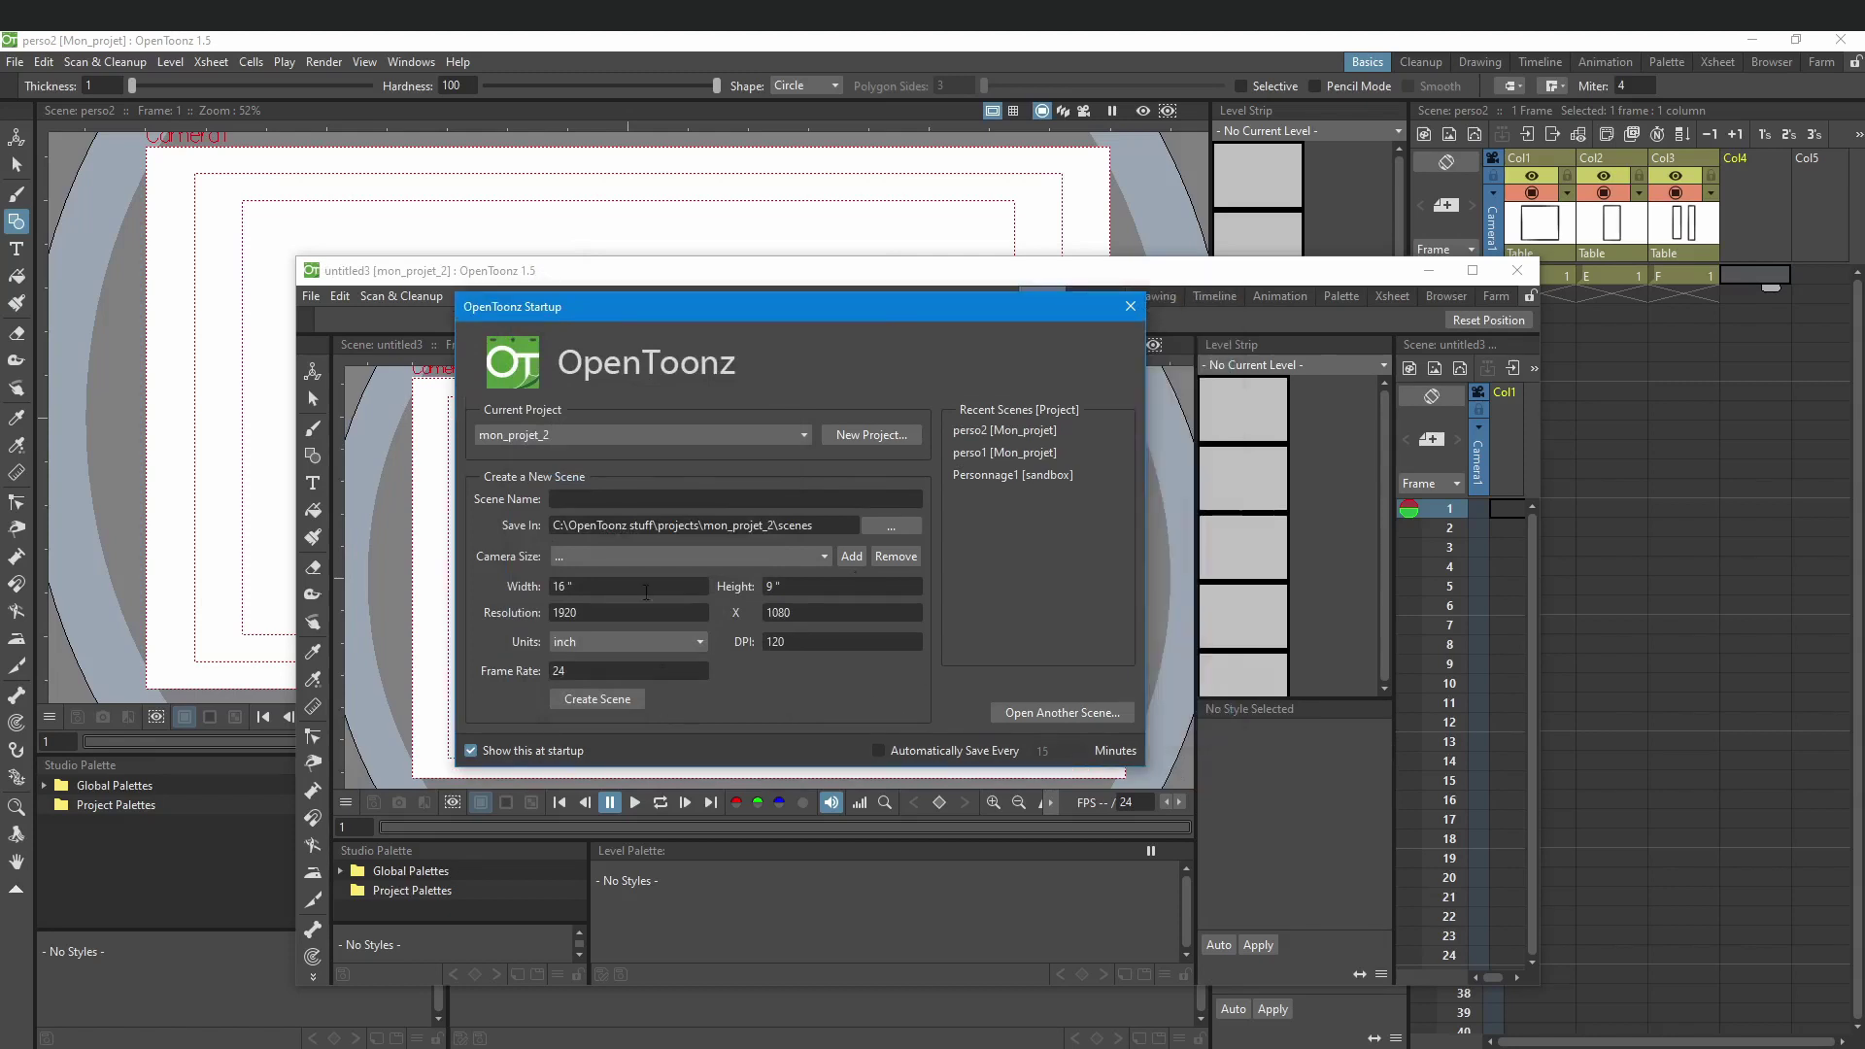
Step: Create a new scene named perso1 in mon_projet_2
text(perso)
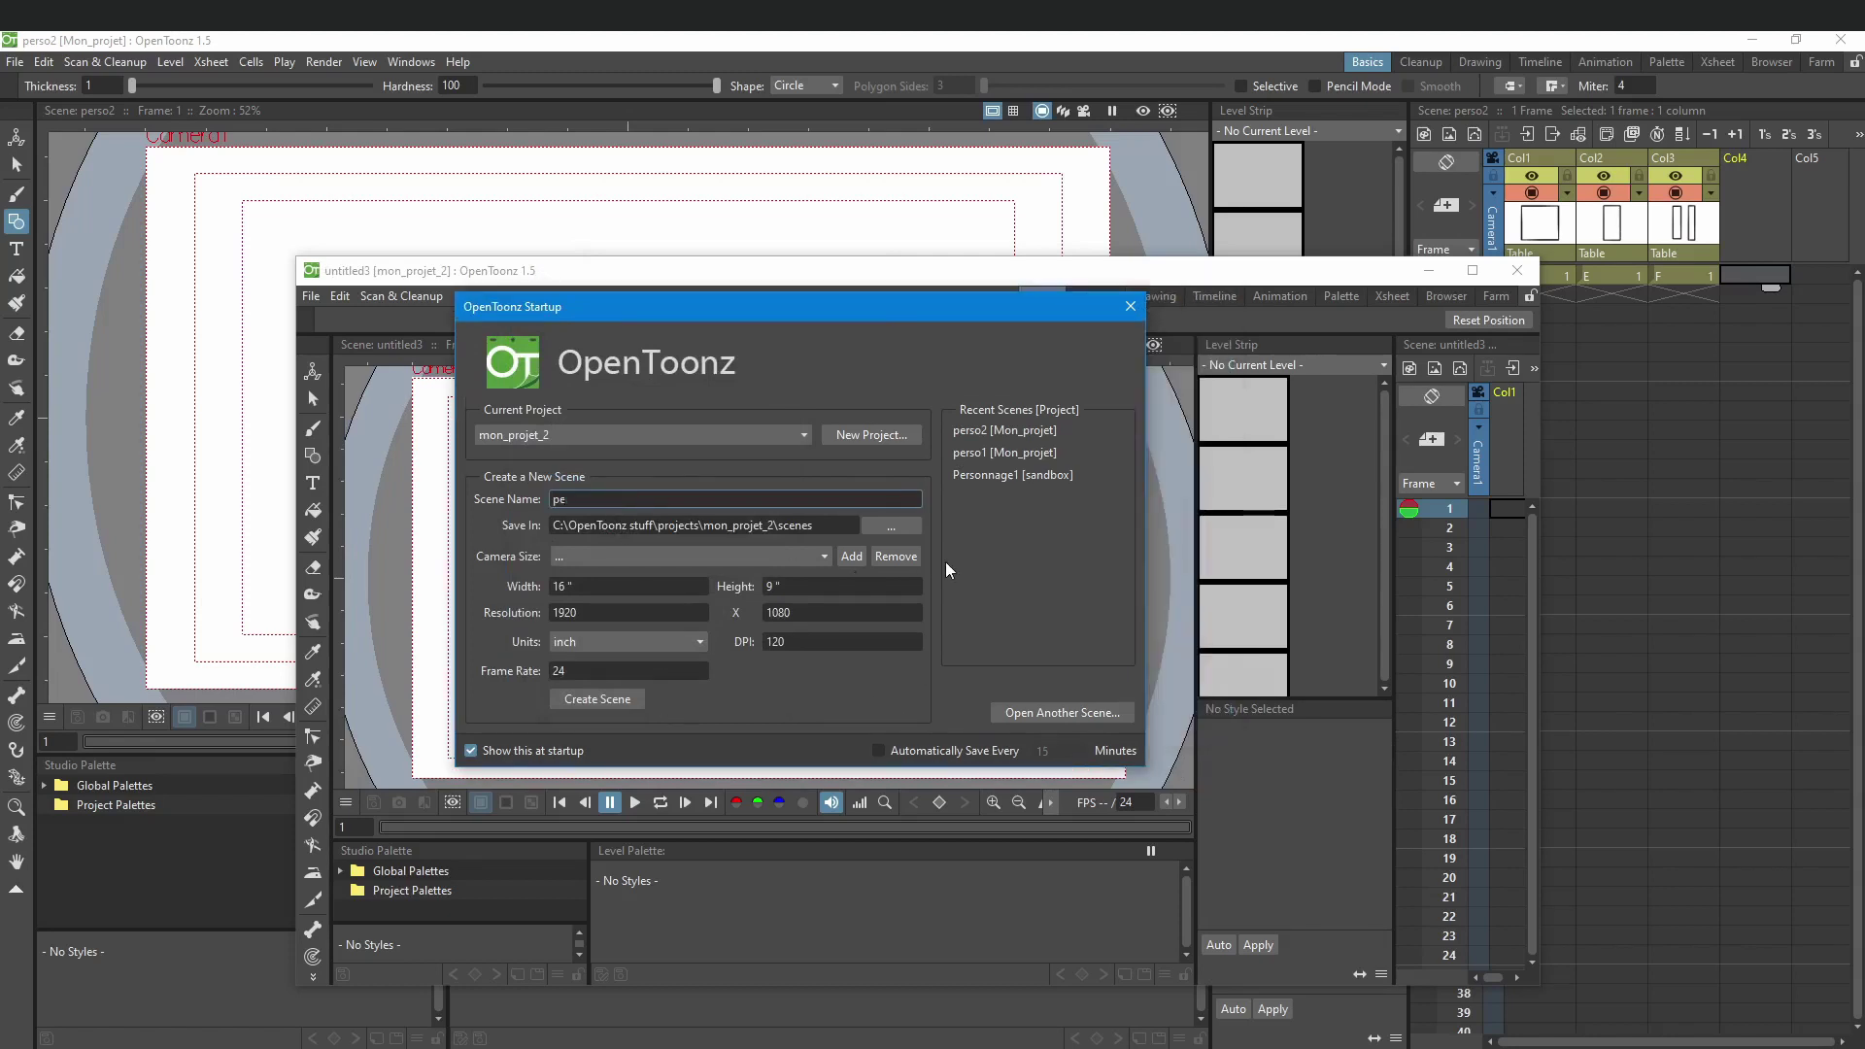
text(1)
click(597, 698)
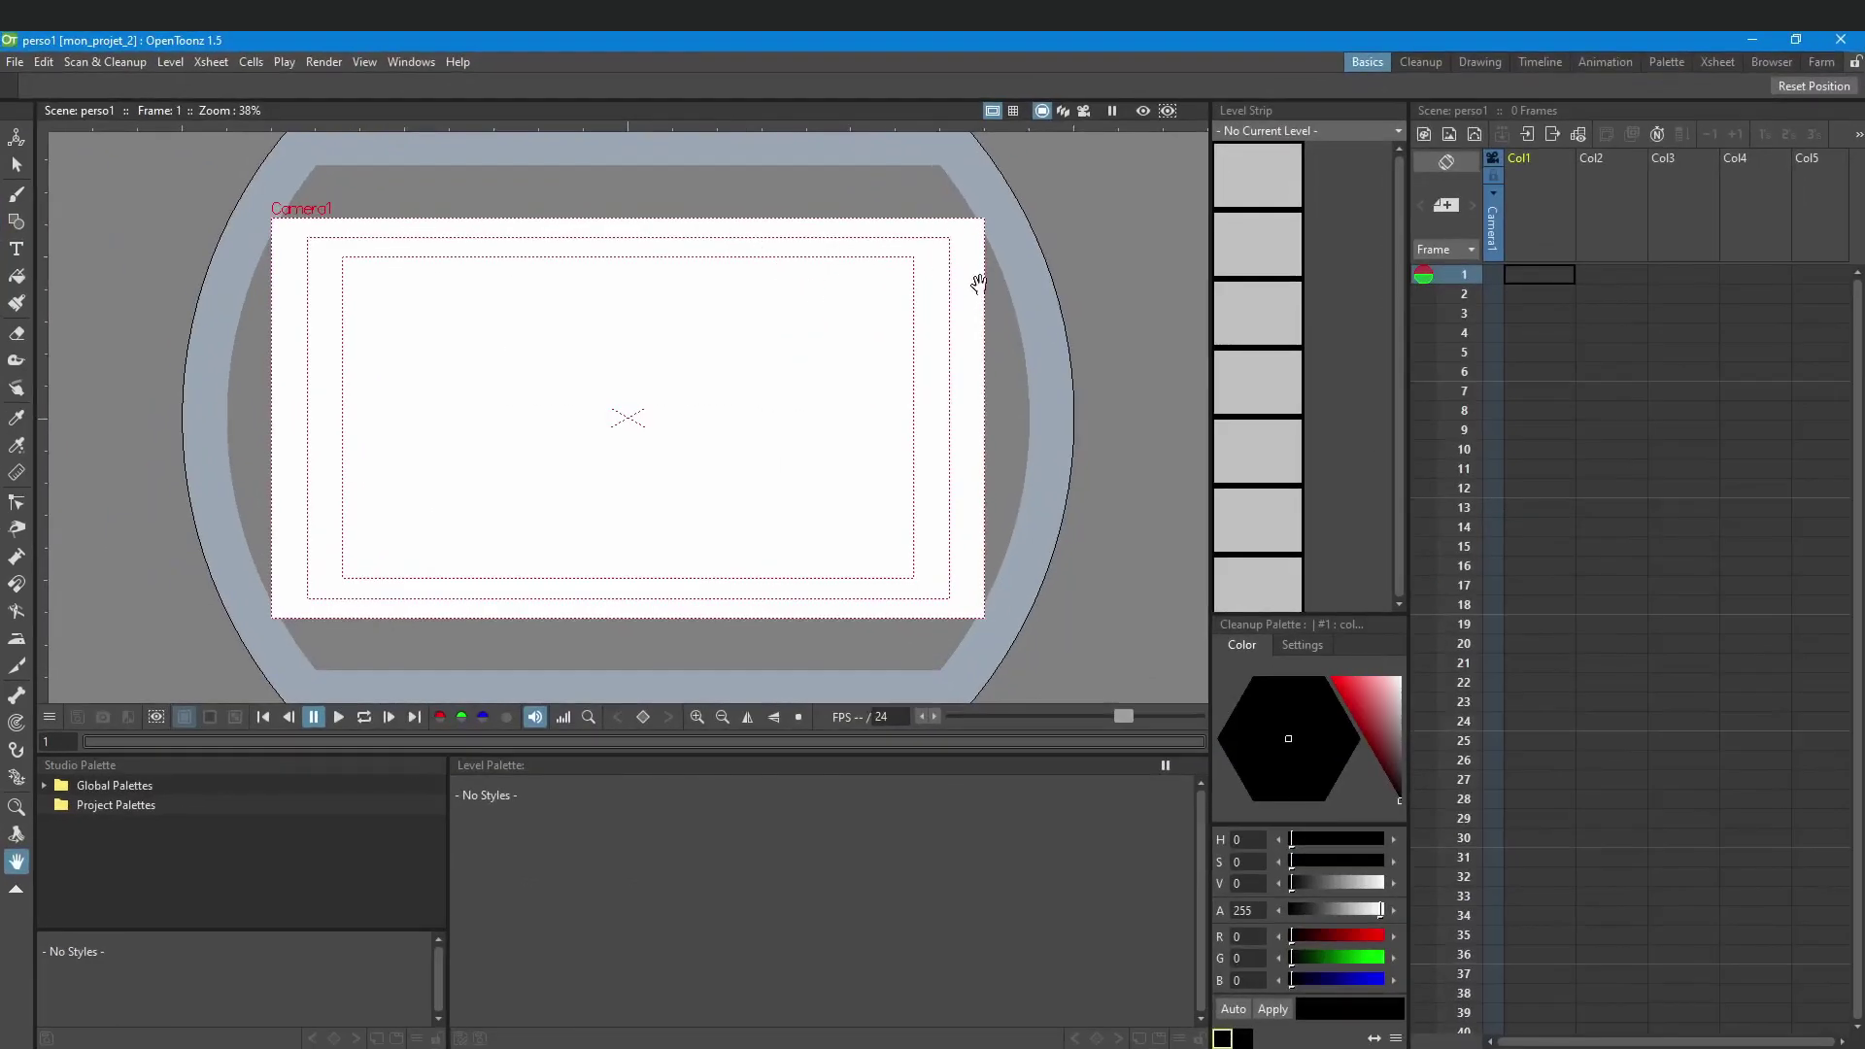
Step: Add Toonz Vector Levels A, B and C at frame 1 of the first three columns in +drawings\perso1, and save the scene
click(1473, 135)
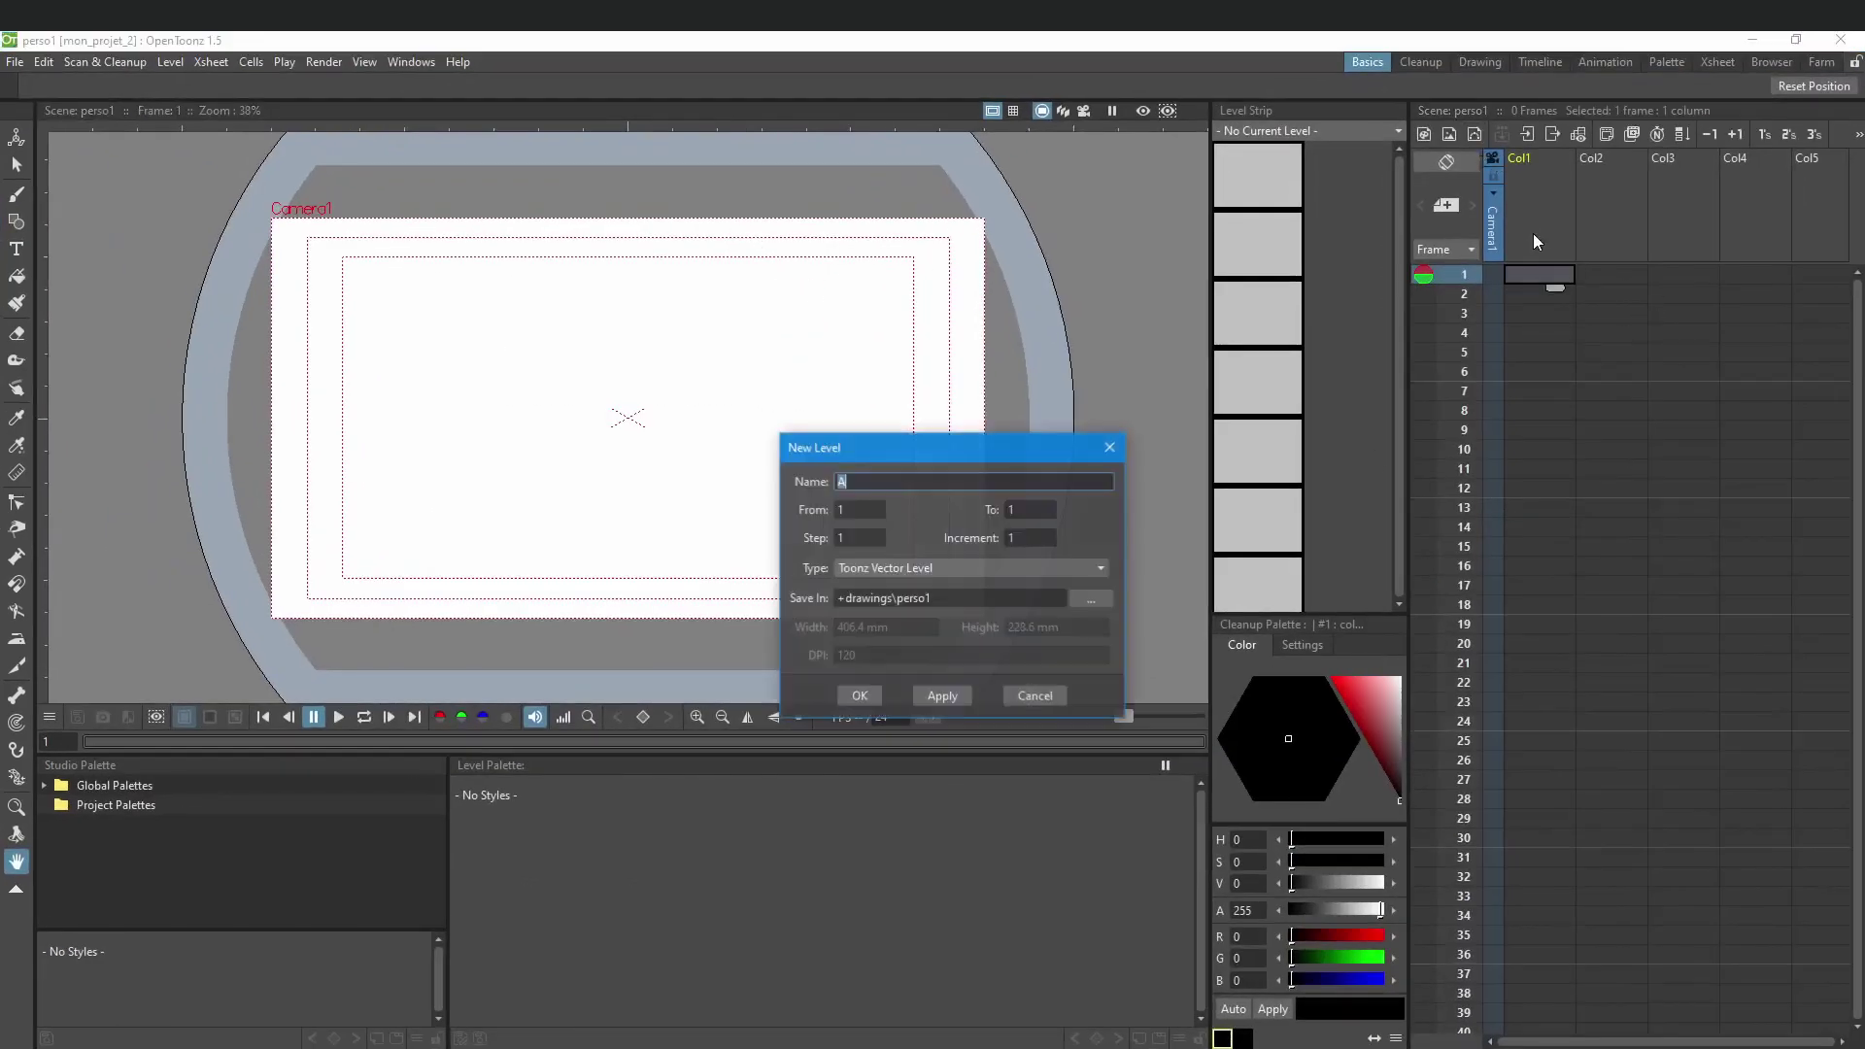
click(860, 695)
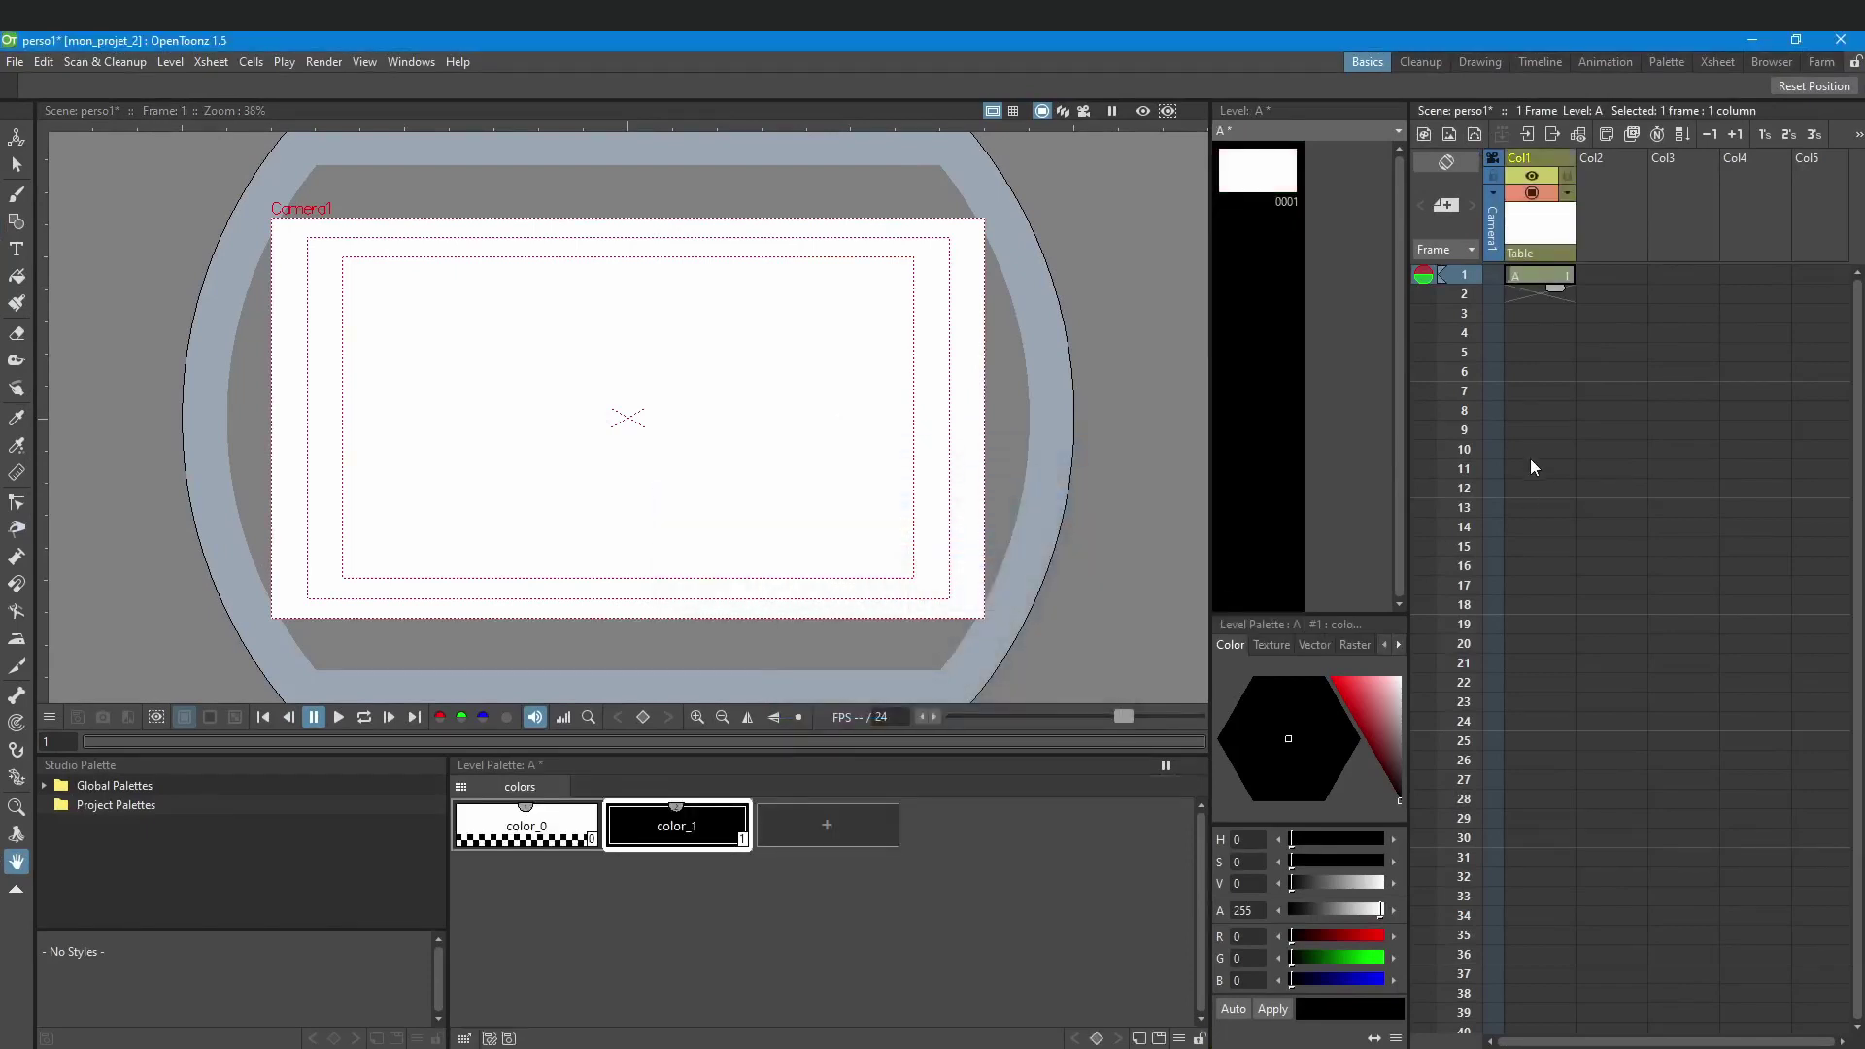
click(1610, 275)
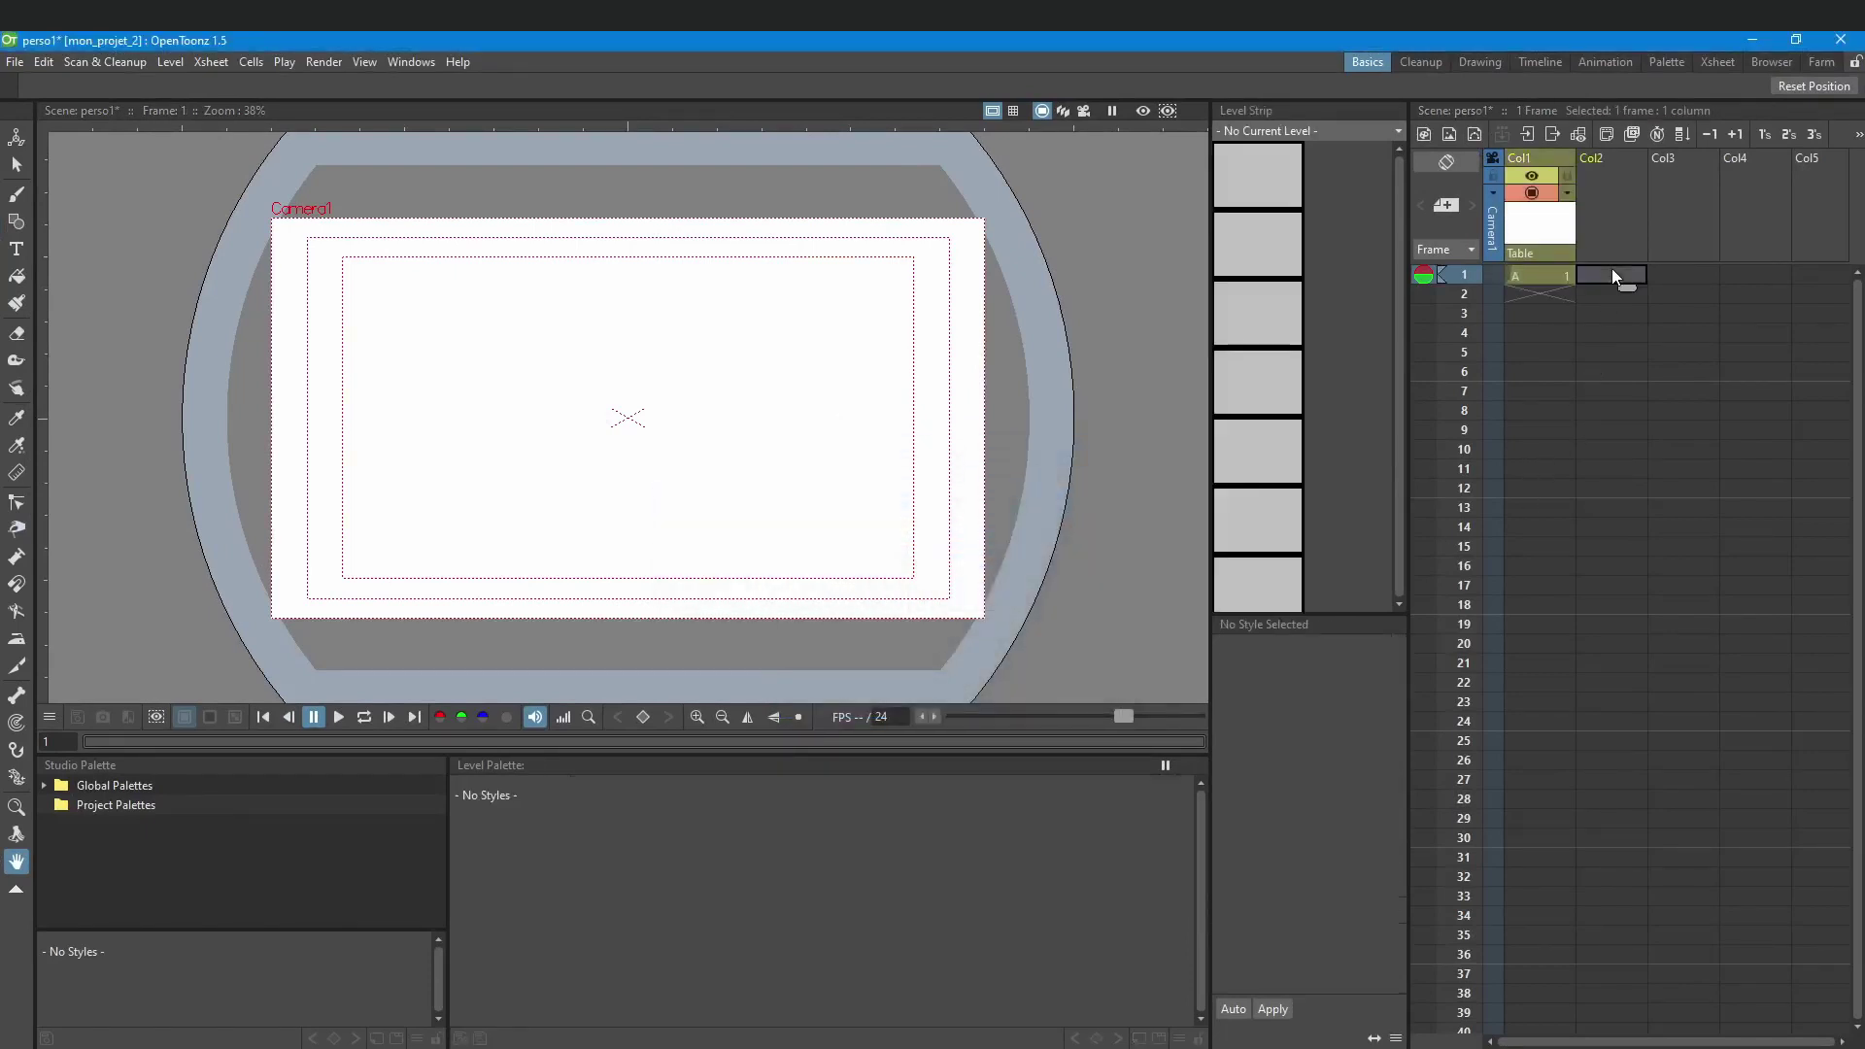
click(1473, 135)
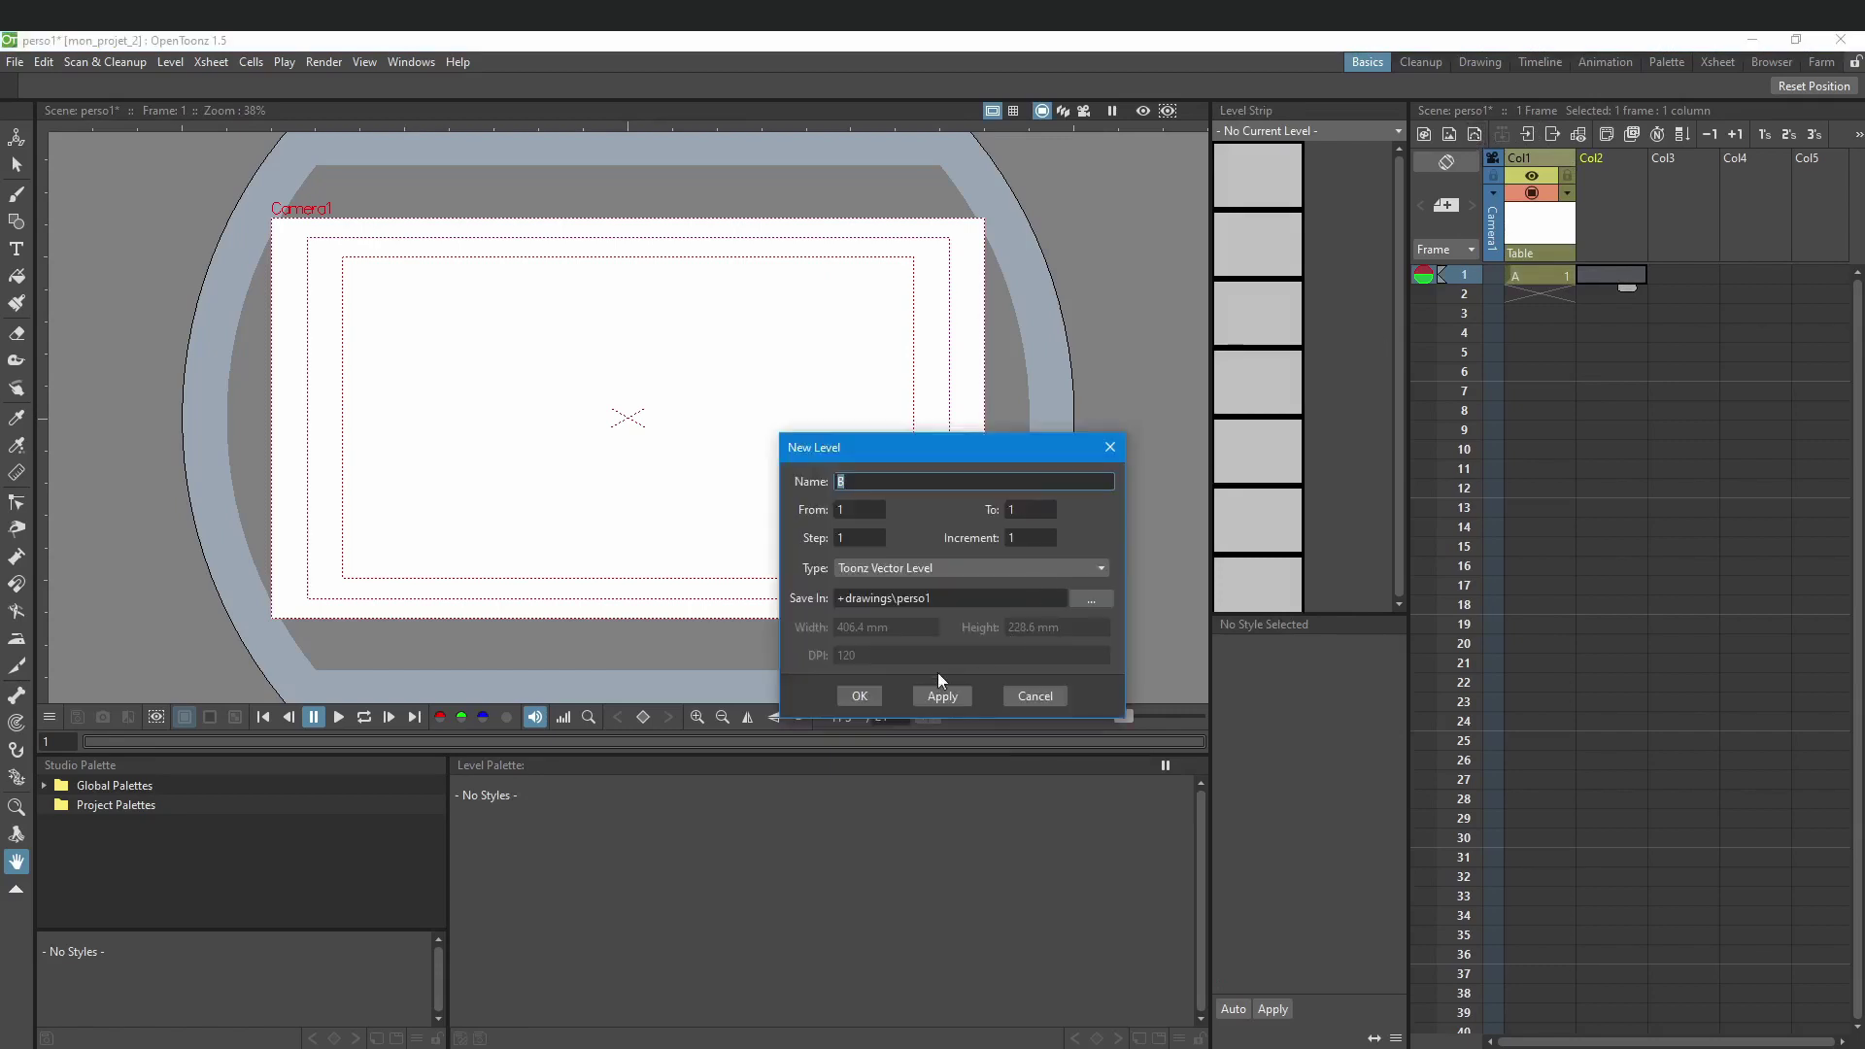
click(866, 701)
click(1669, 274)
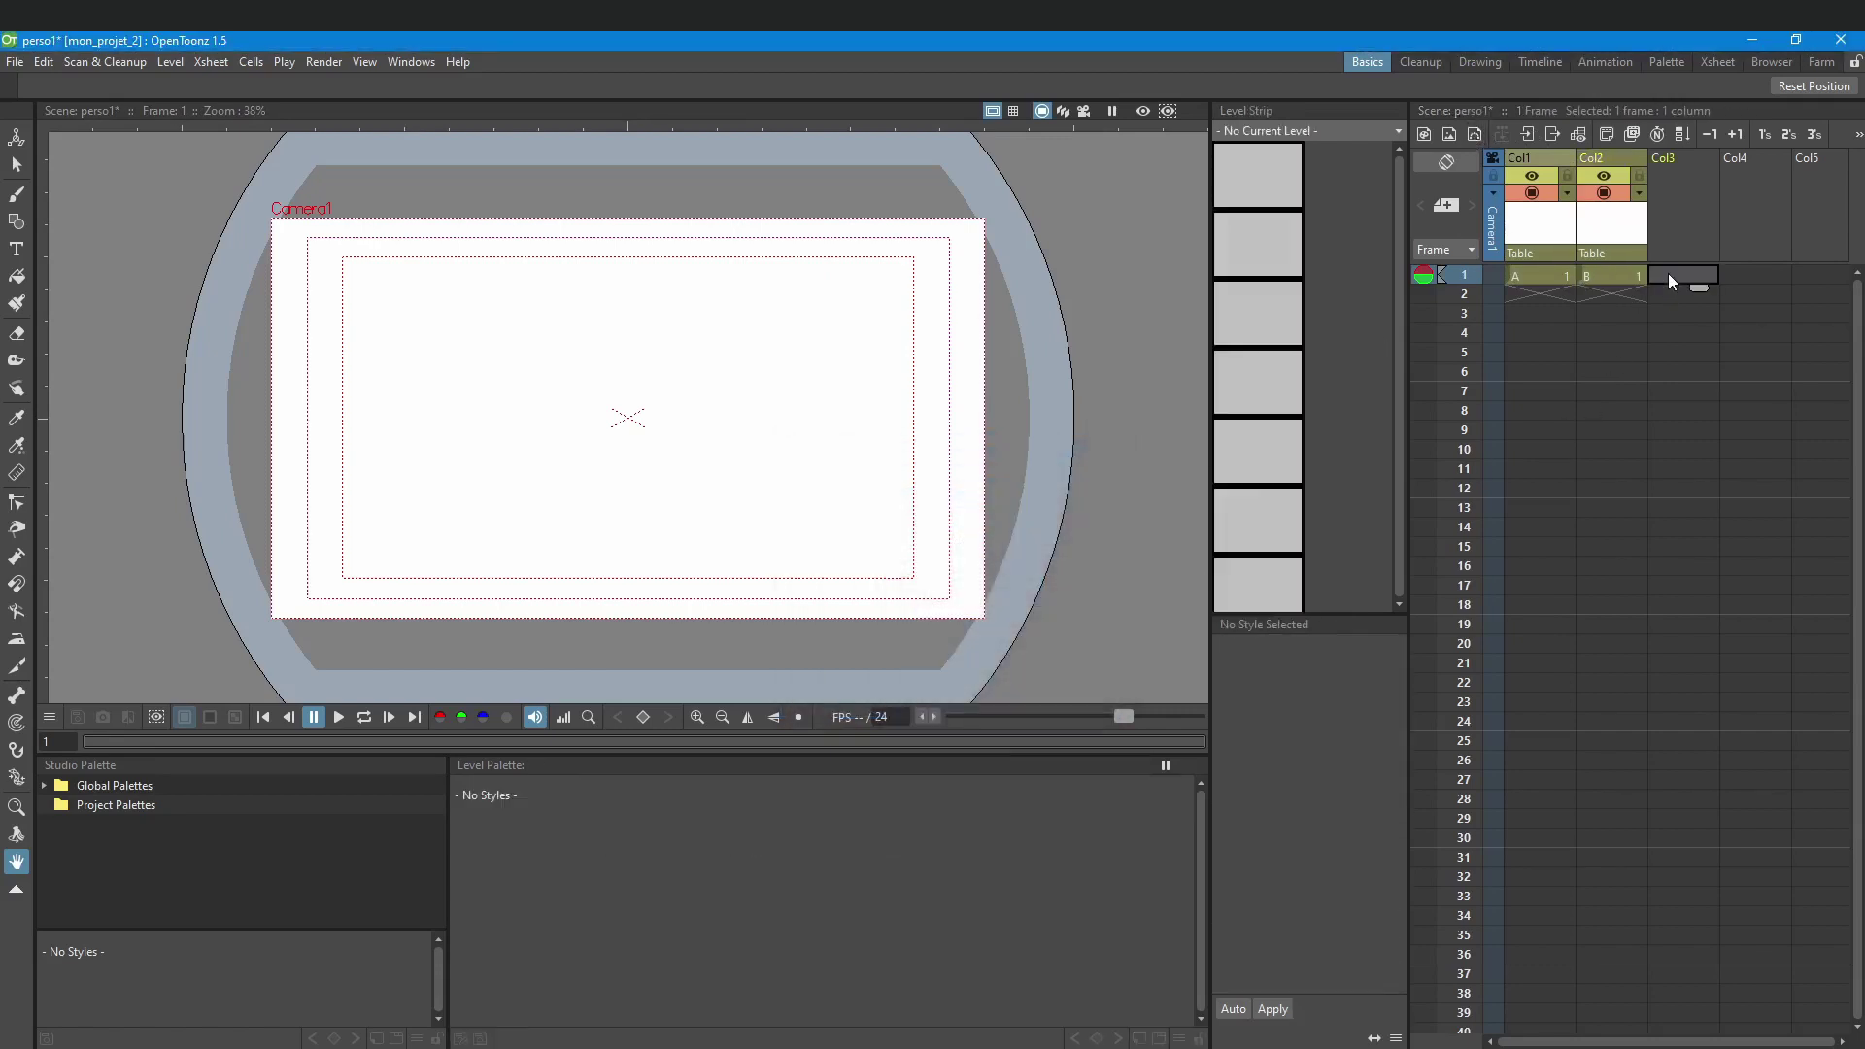
click(1418, 133)
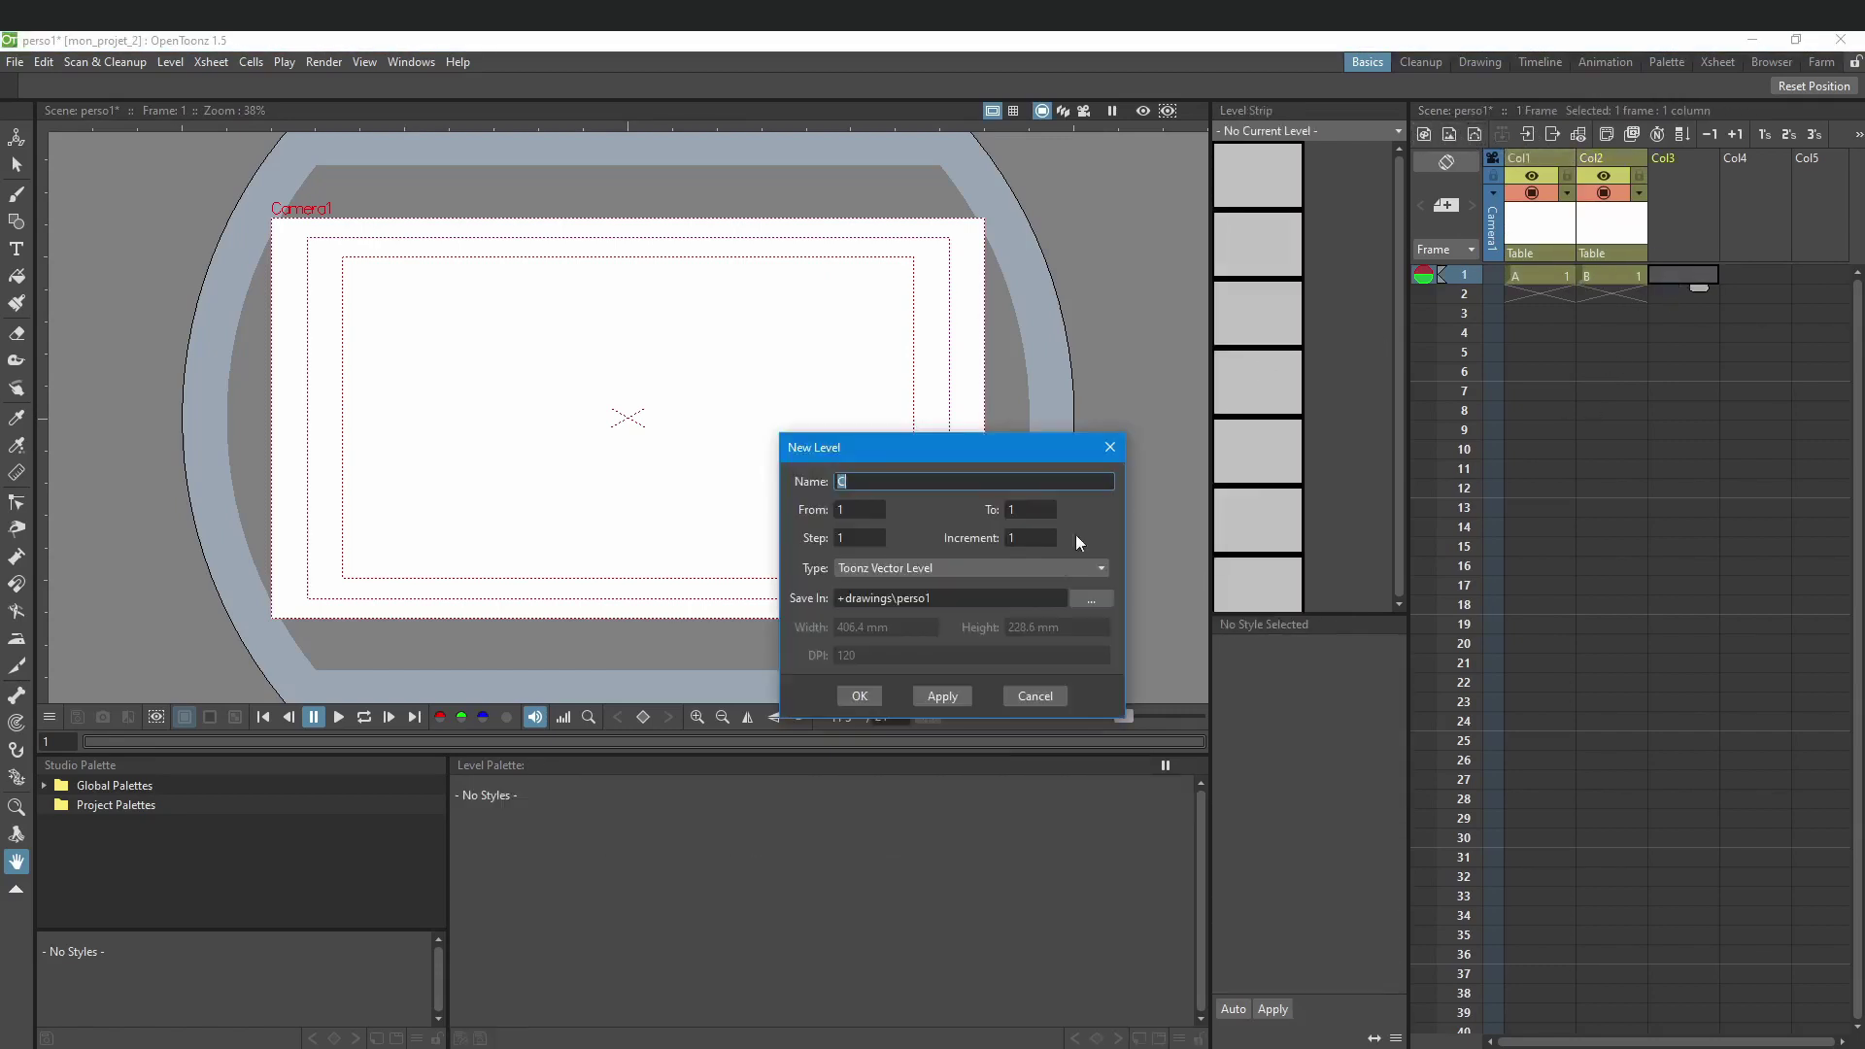
click(860, 695)
click(1635, 357)
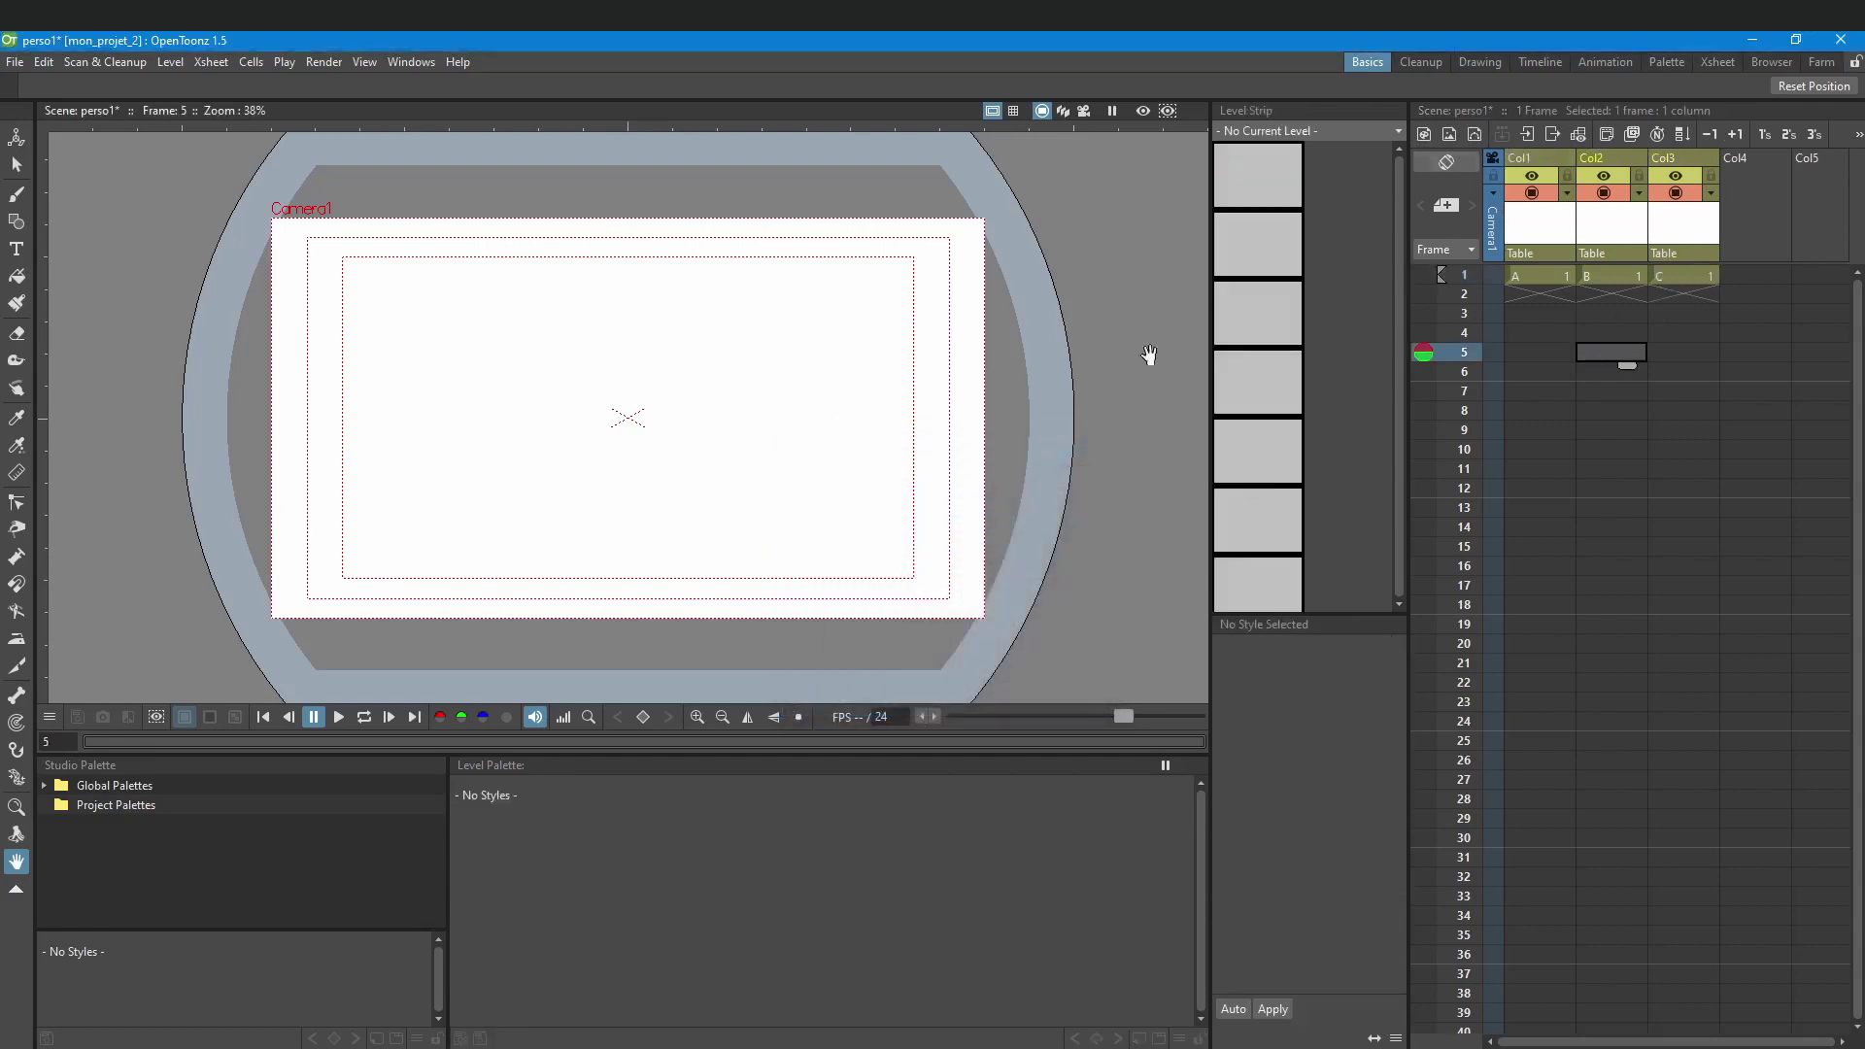
click(16, 63)
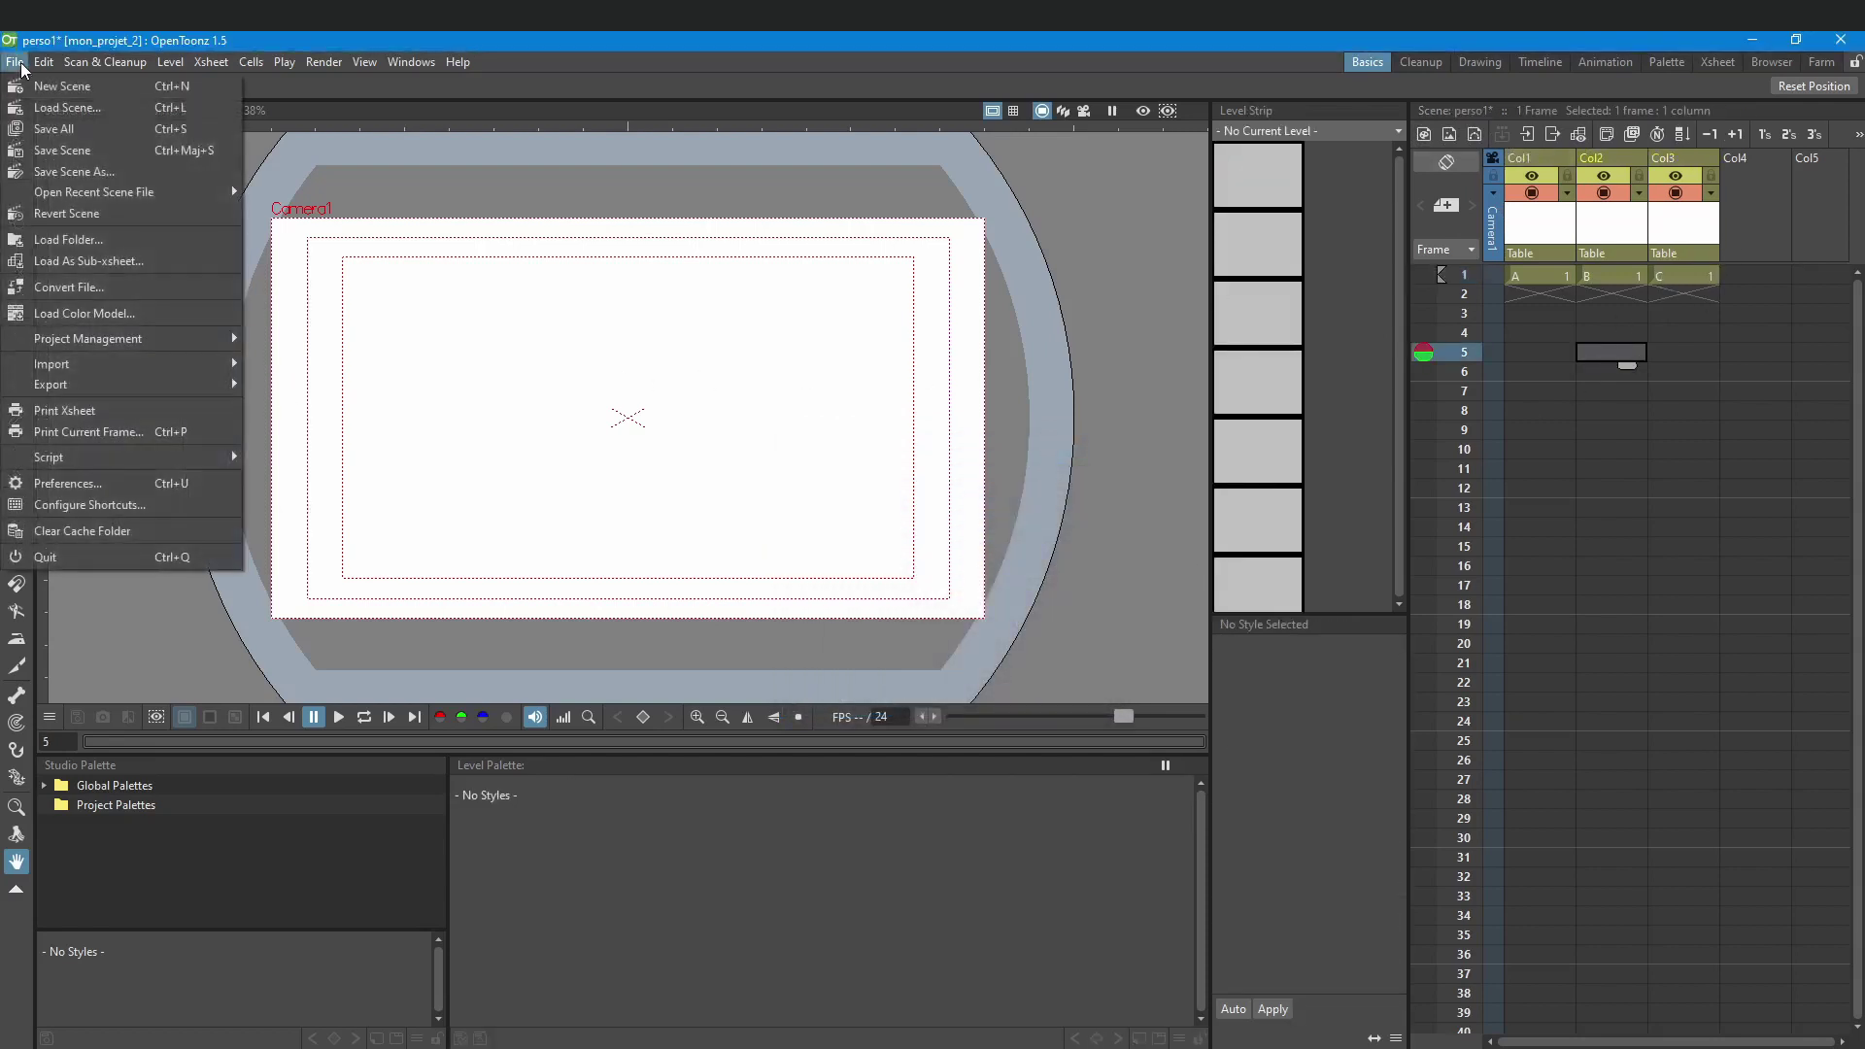
click(60, 142)
Step: Start a new empty scene in mon_projet_2
click(18, 63)
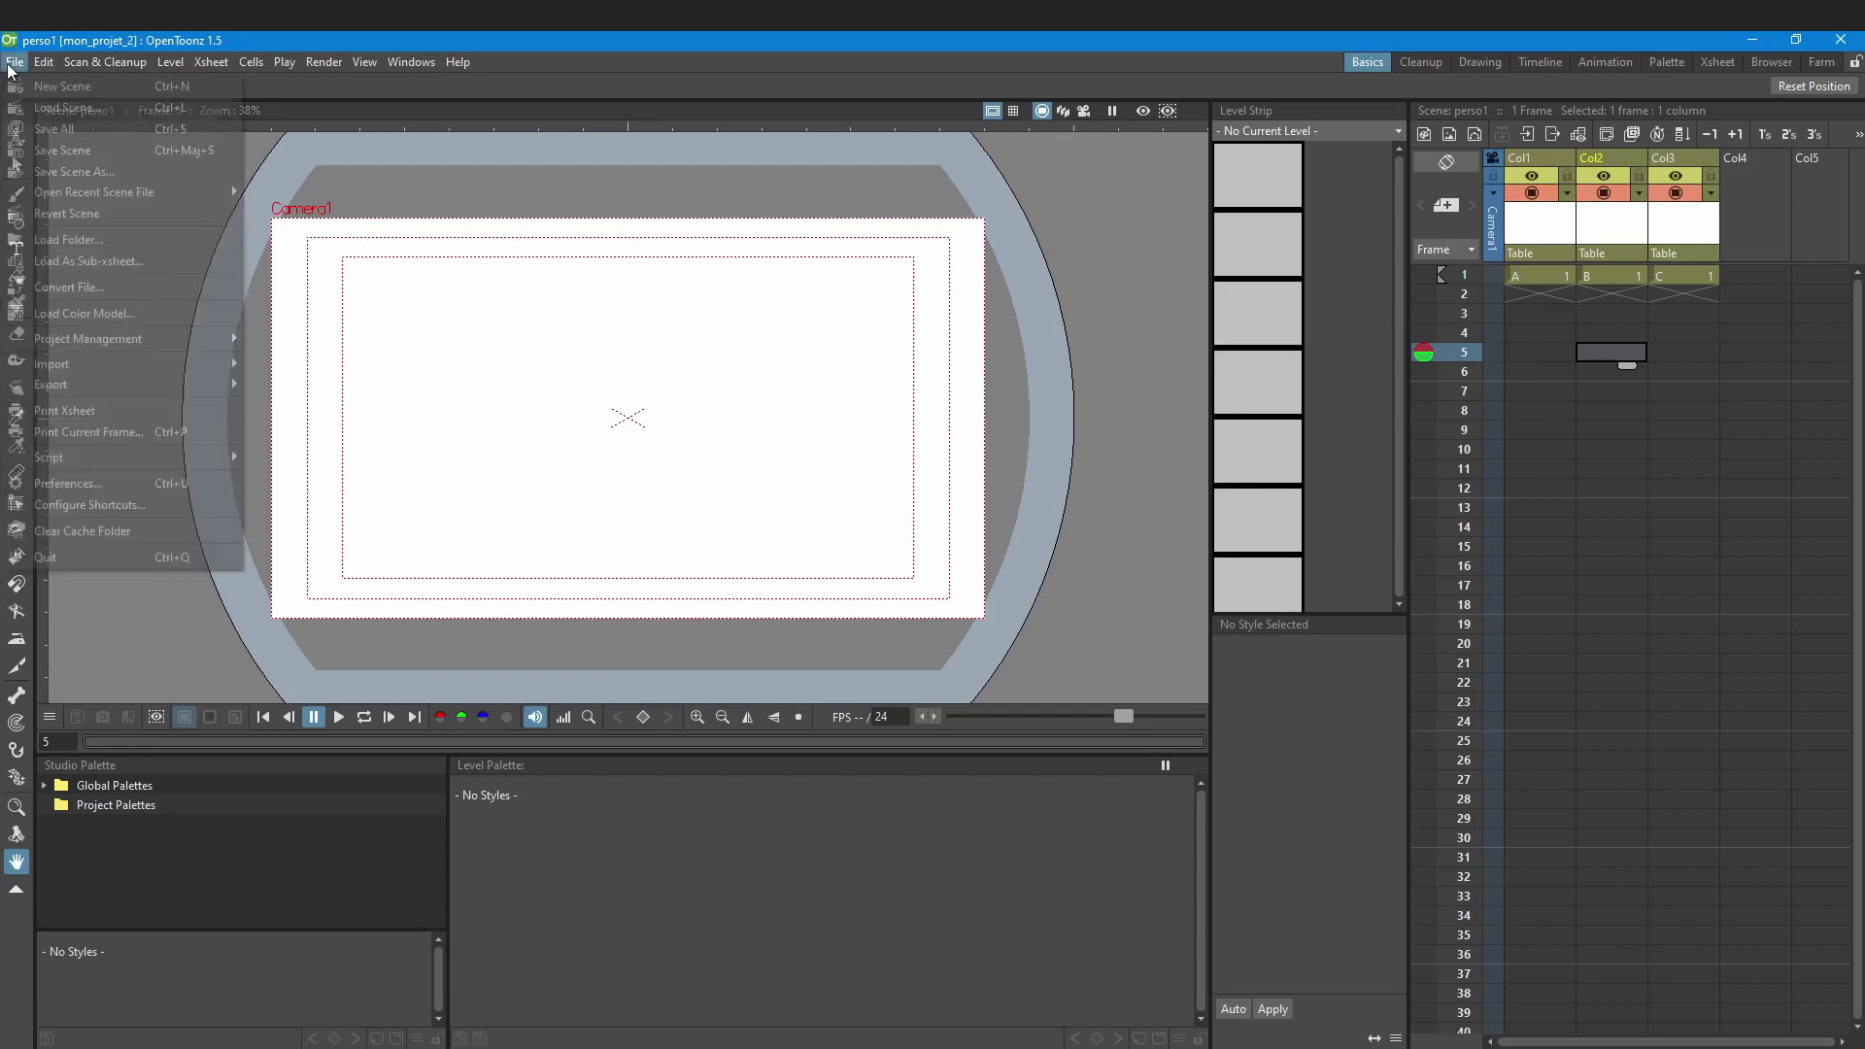
click(34, 89)
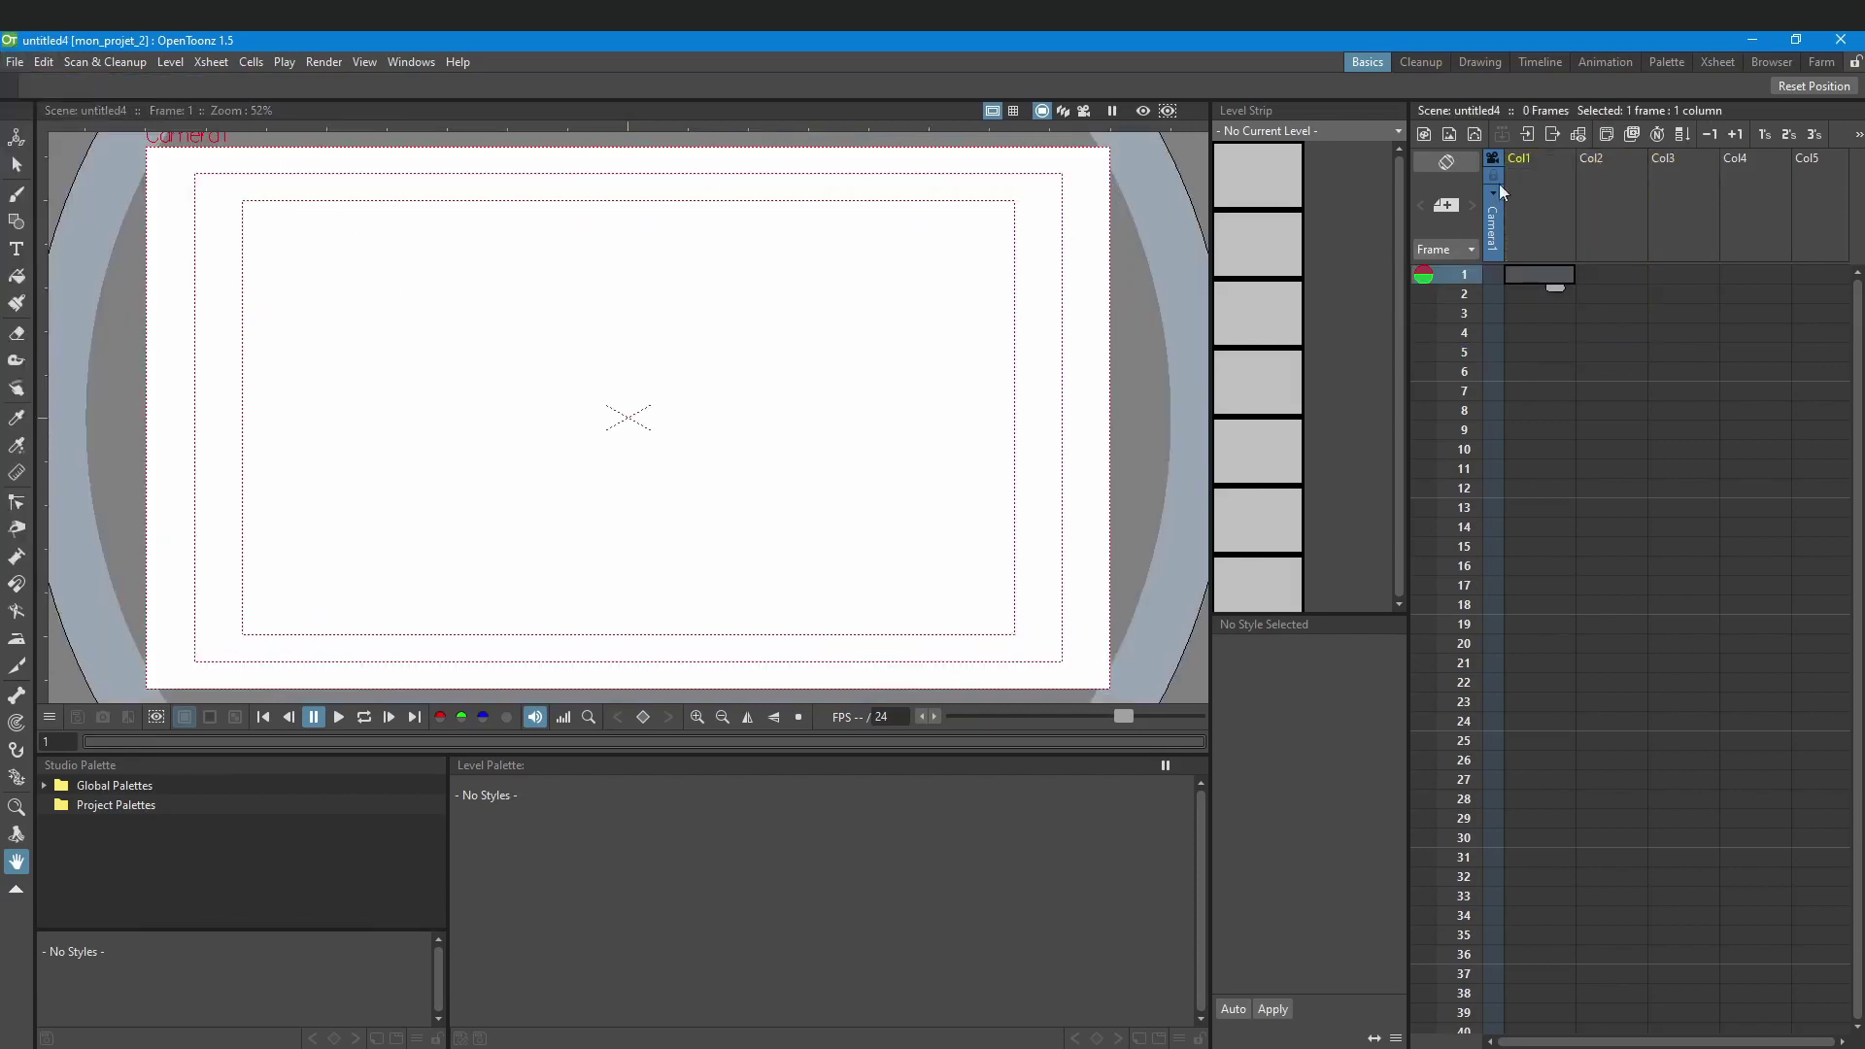
key(alt+n)
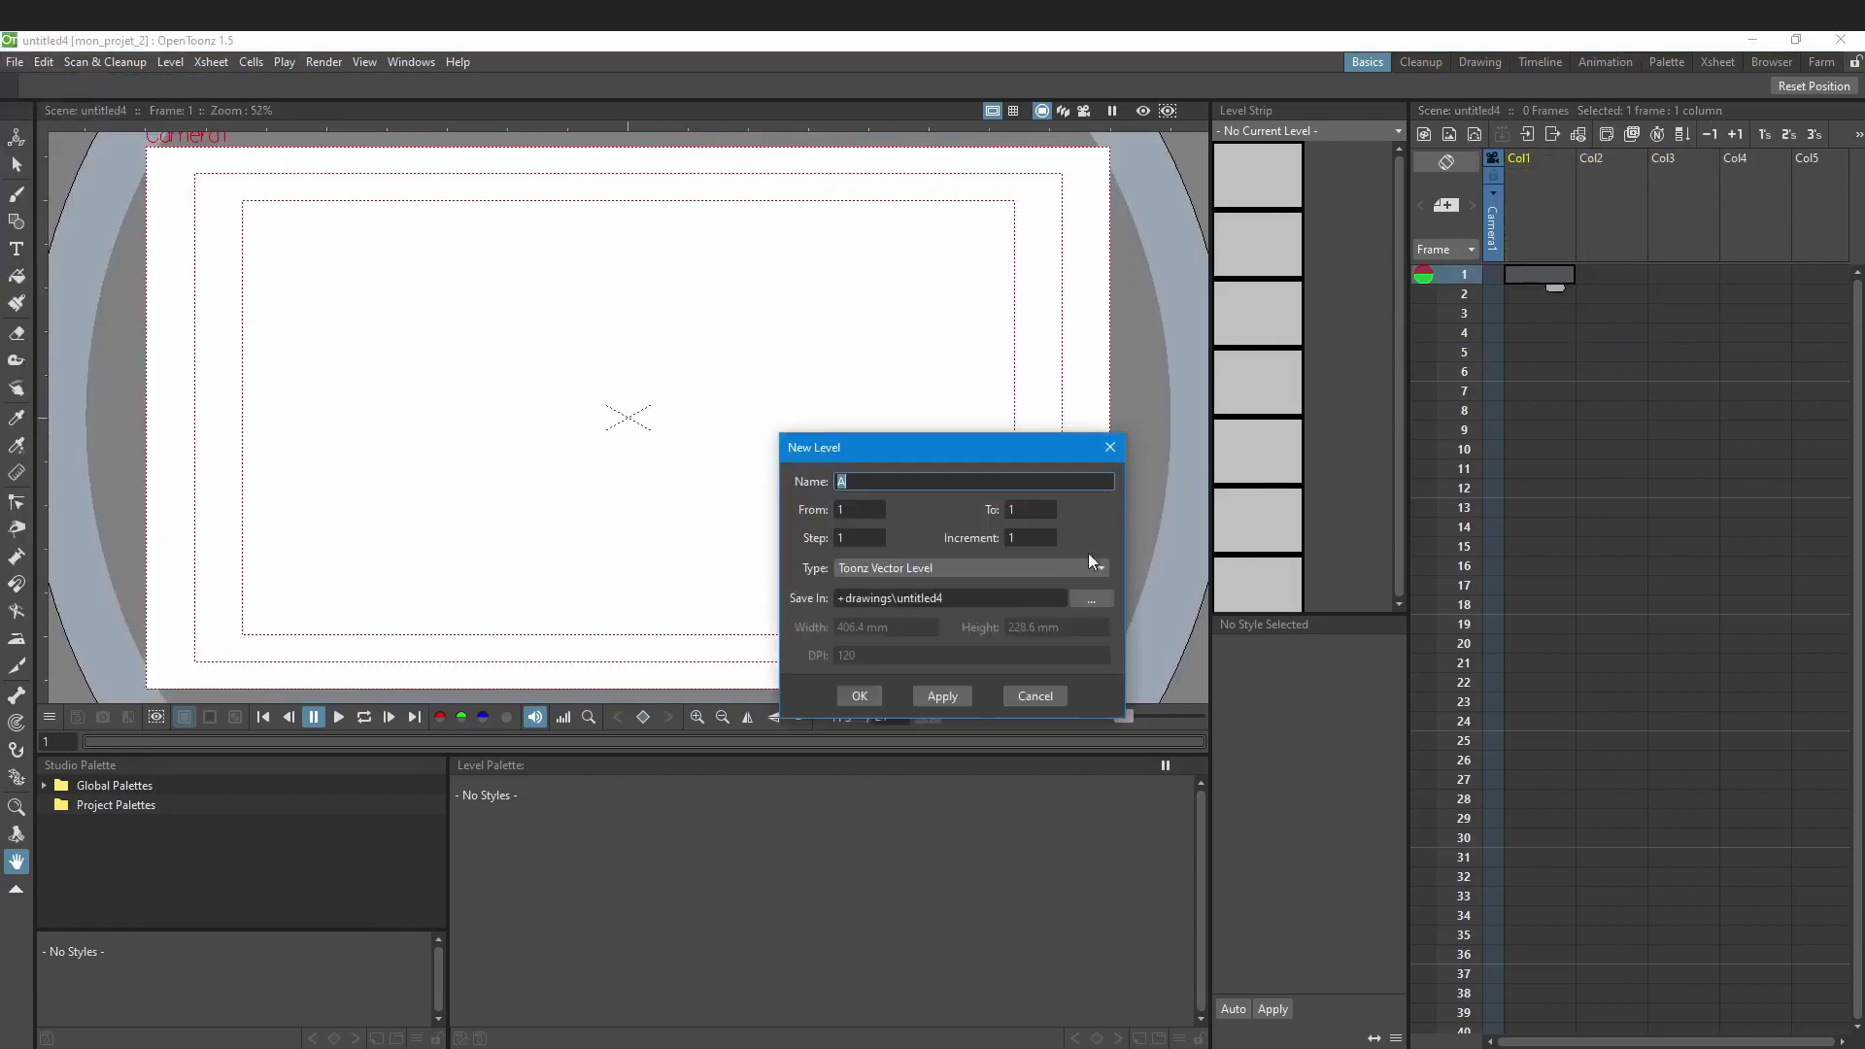
click(859, 696)
click(1120, 445)
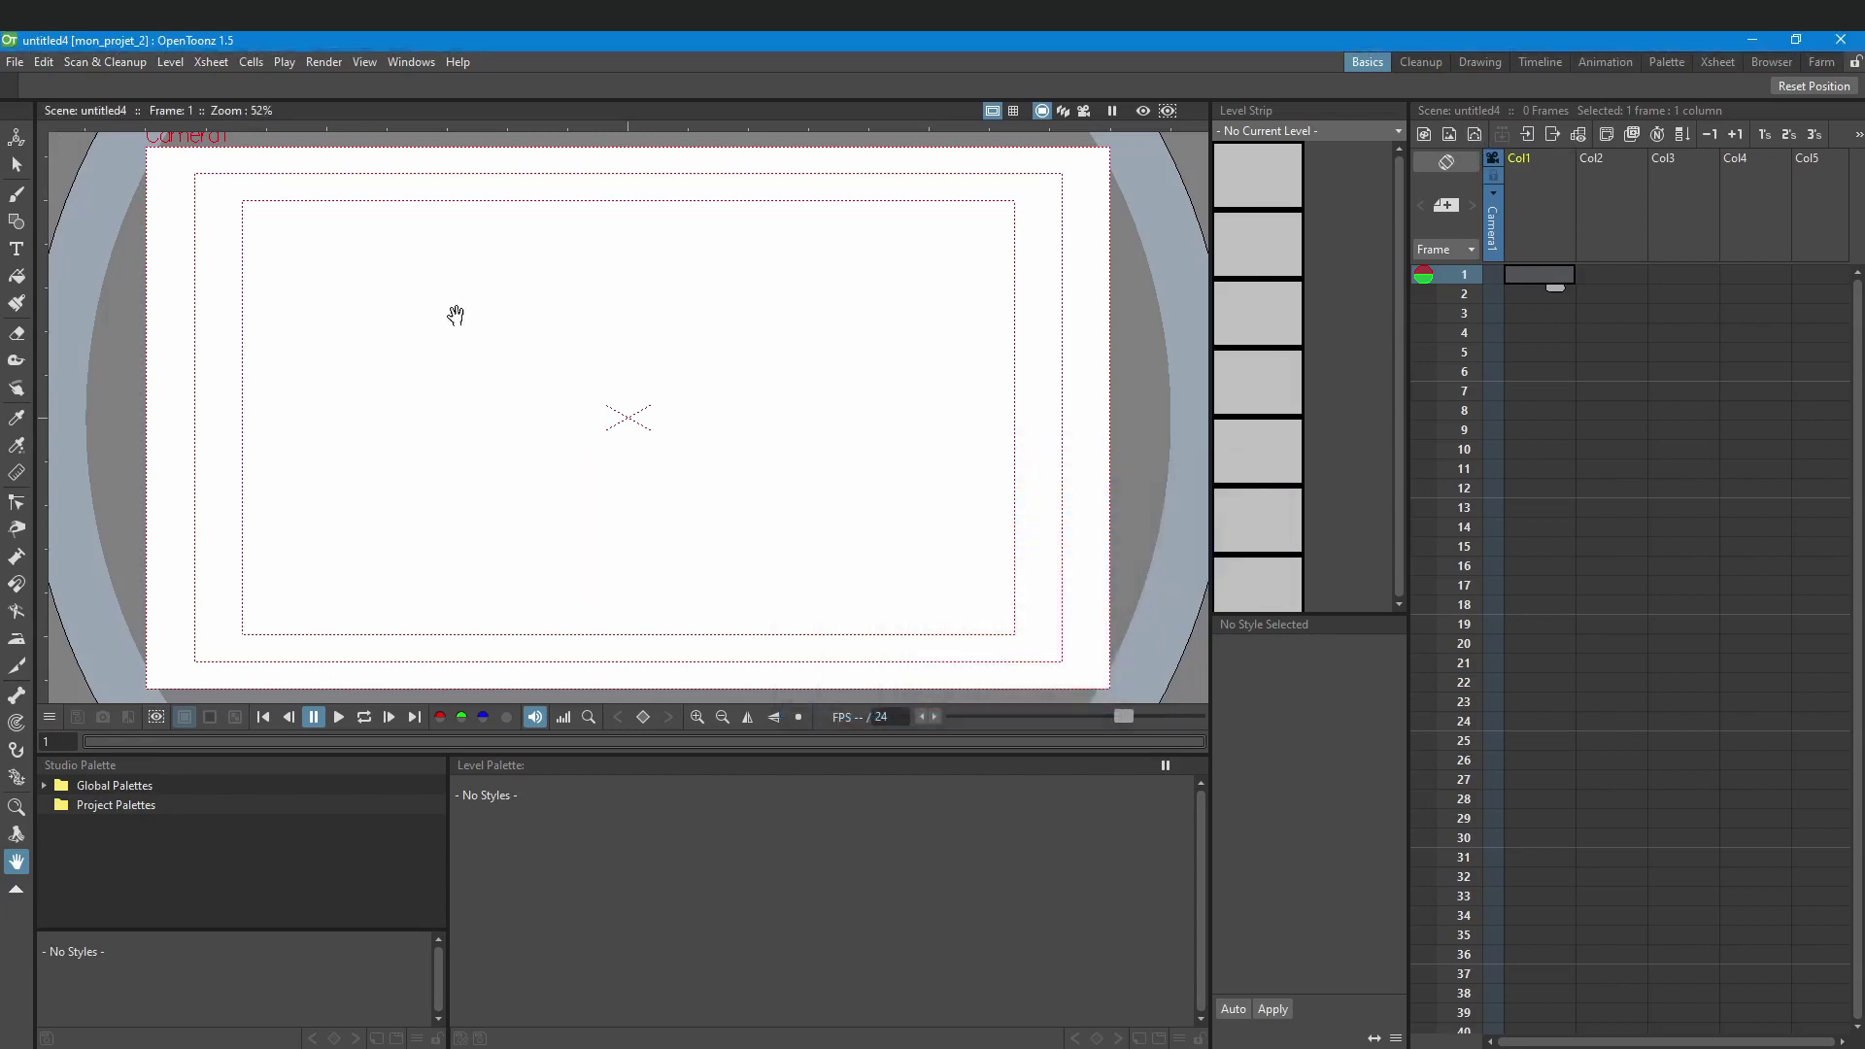
Step: Save the empty scene as perso2 in mon_projet_2's scenes folder
click(14, 61)
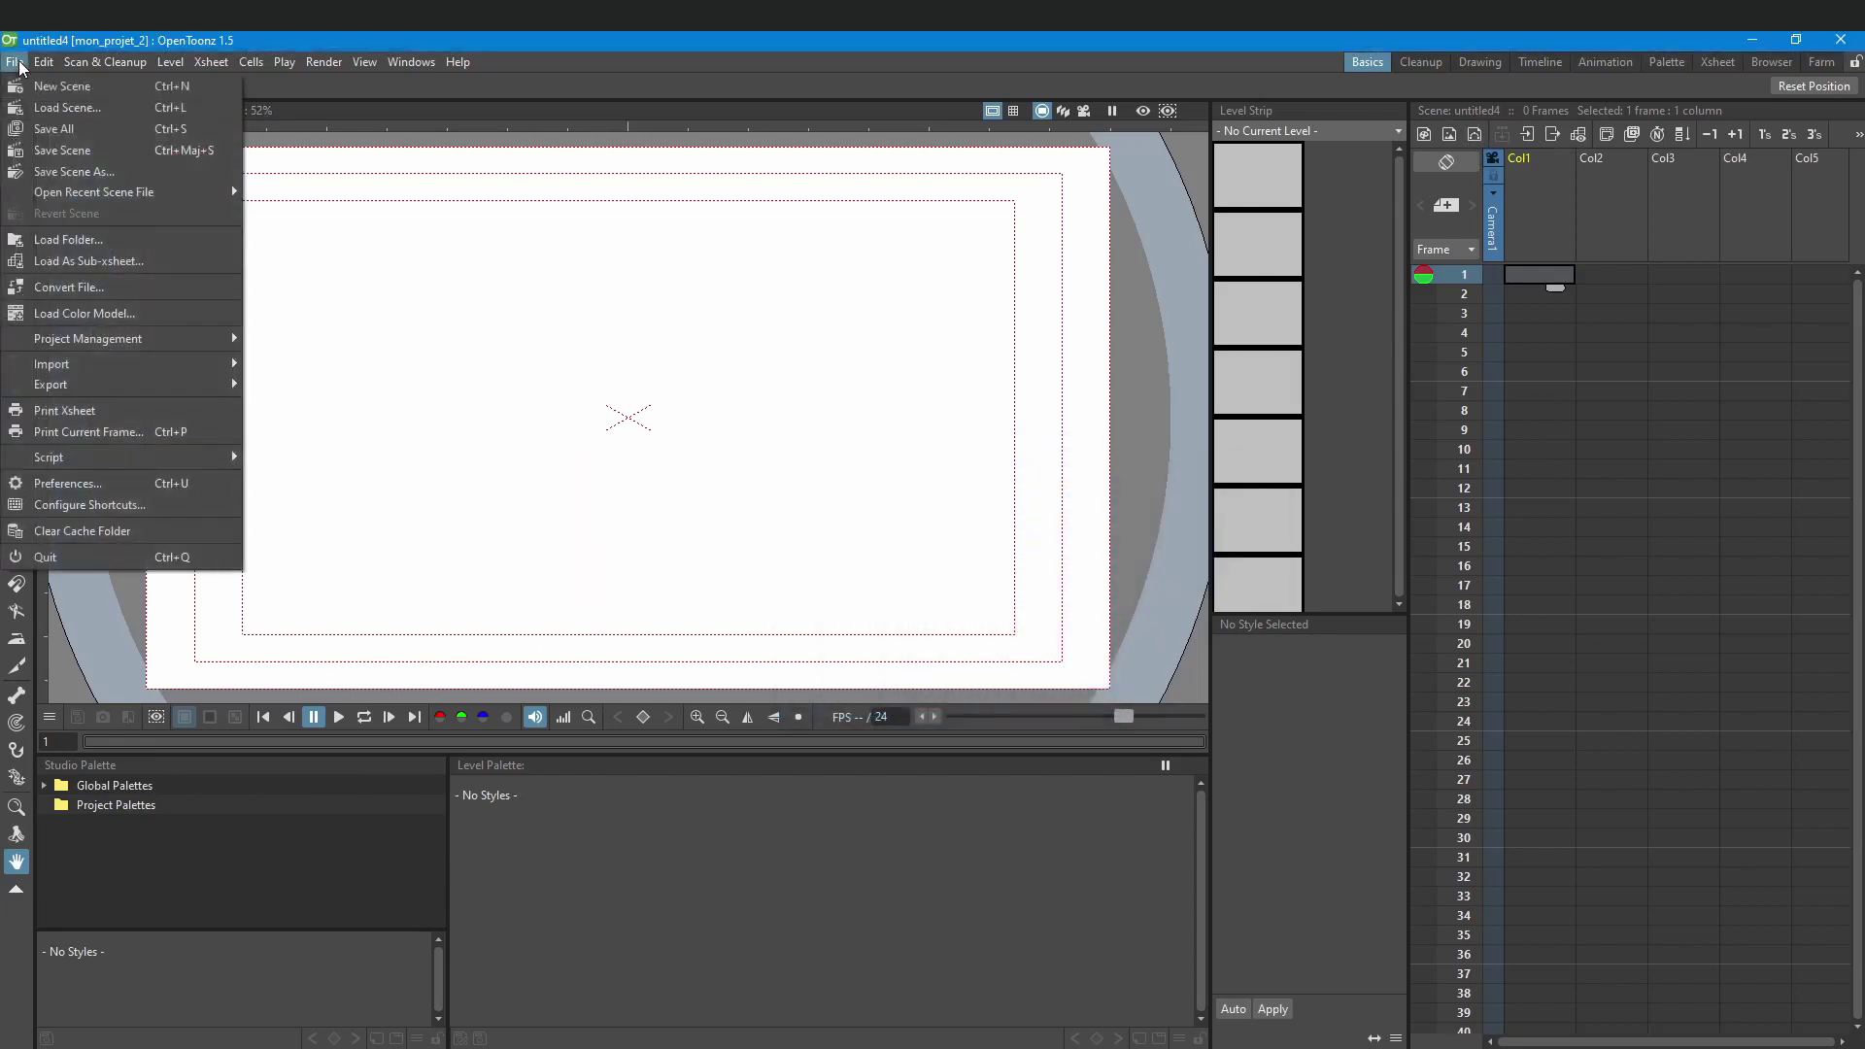
click(62, 175)
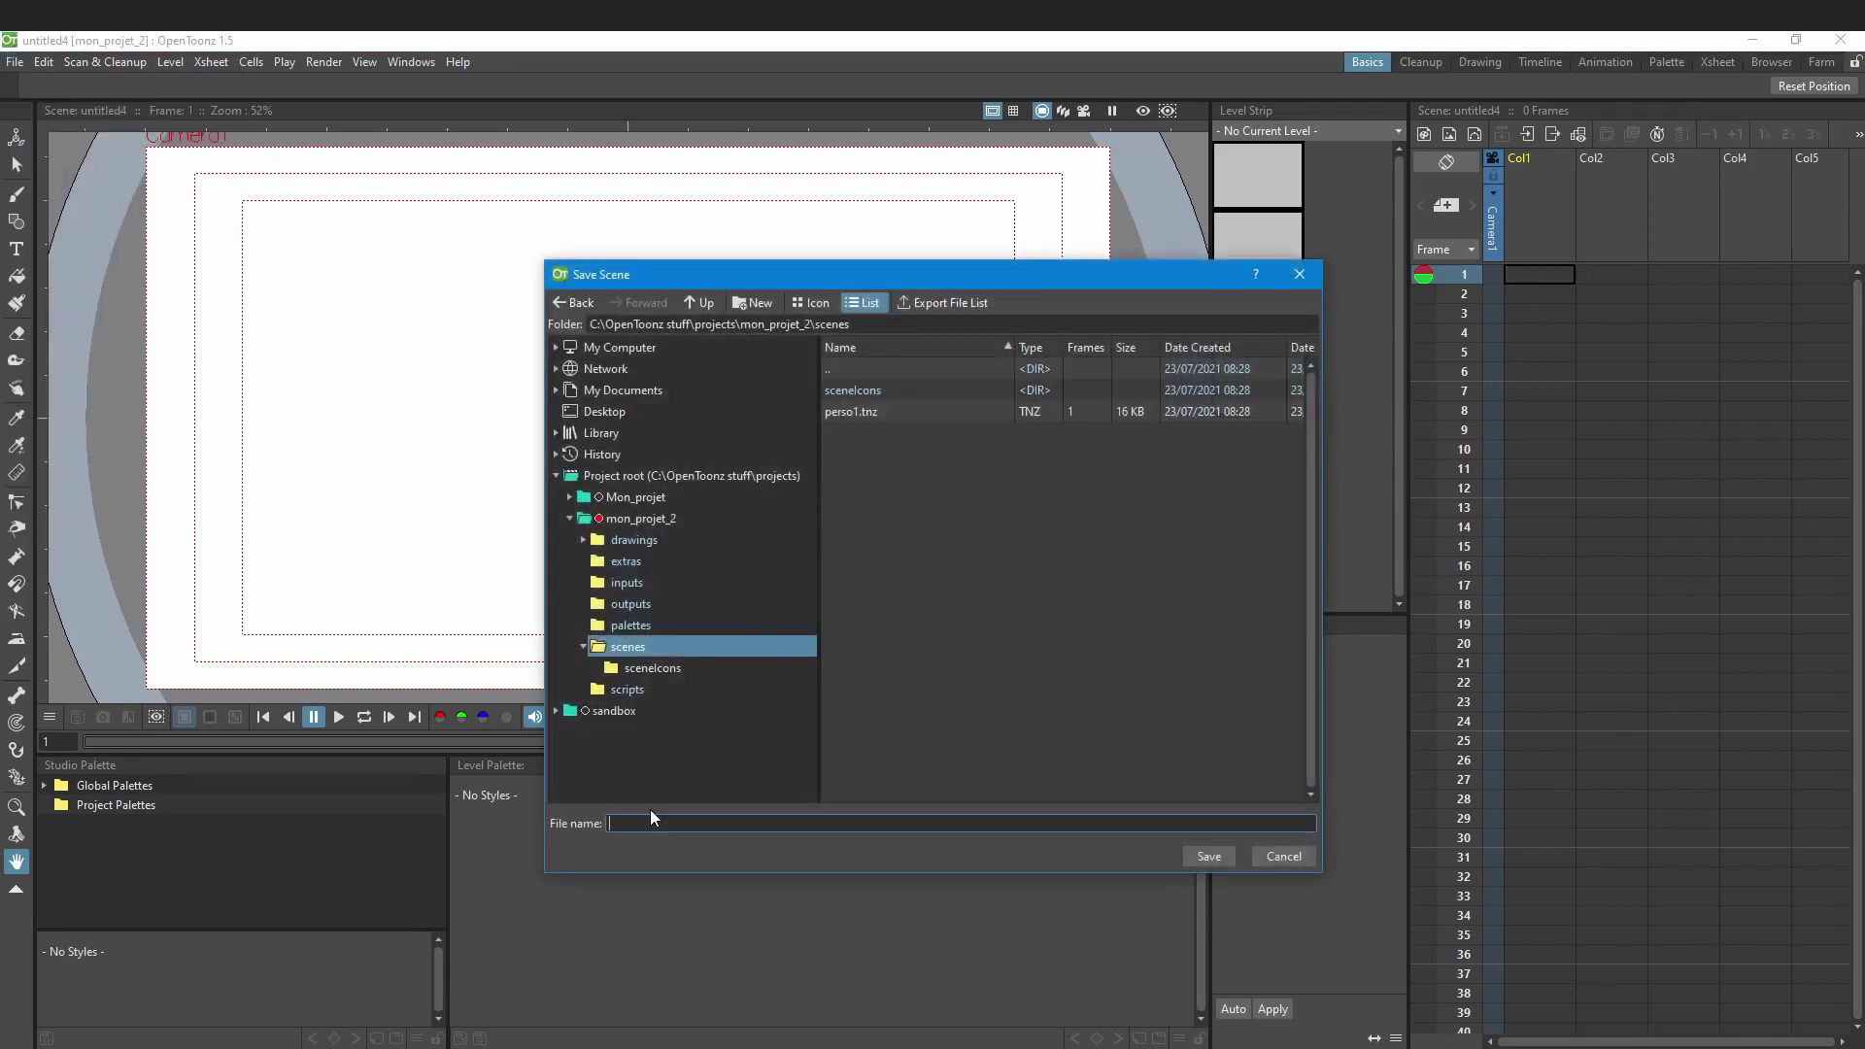
text(perso2)
key(Return)
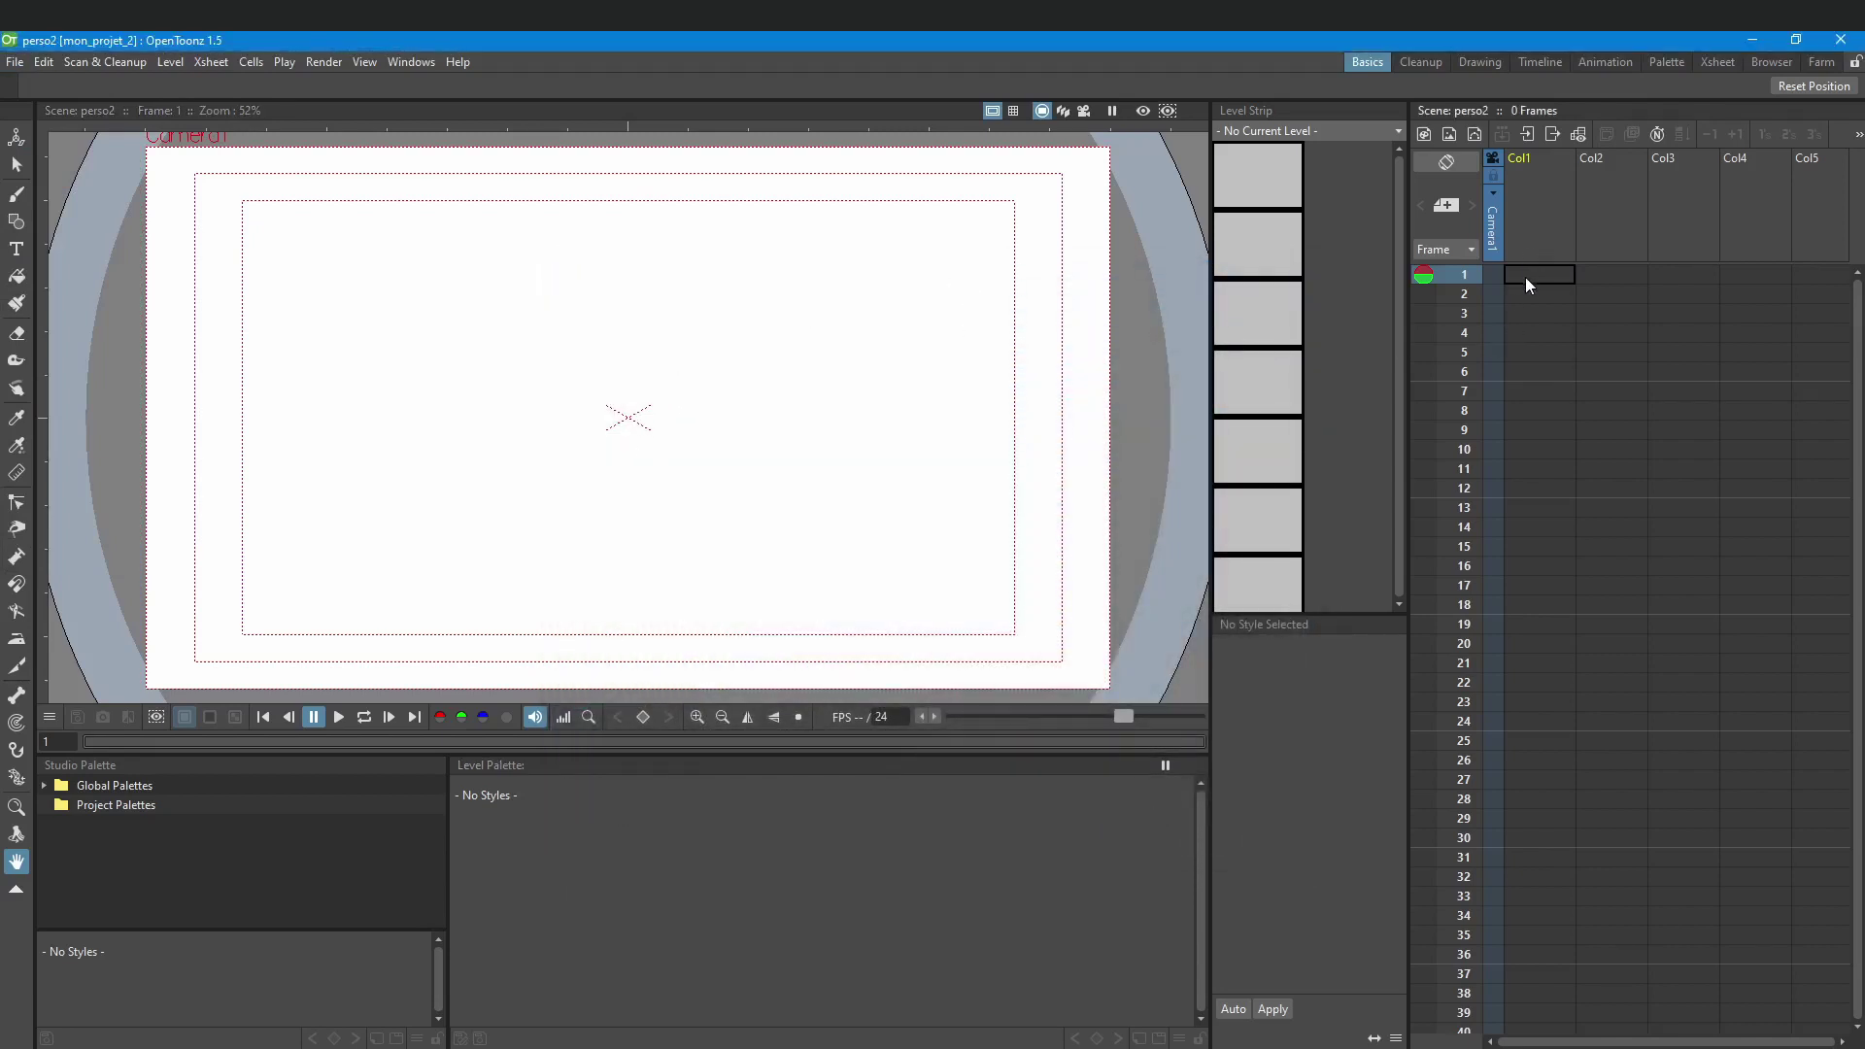
Step: Add vector levels A, B and C to the first three columns, creating the drawings\perso2 folder, and save the perso2 scene
click(1472, 139)
click(877, 697)
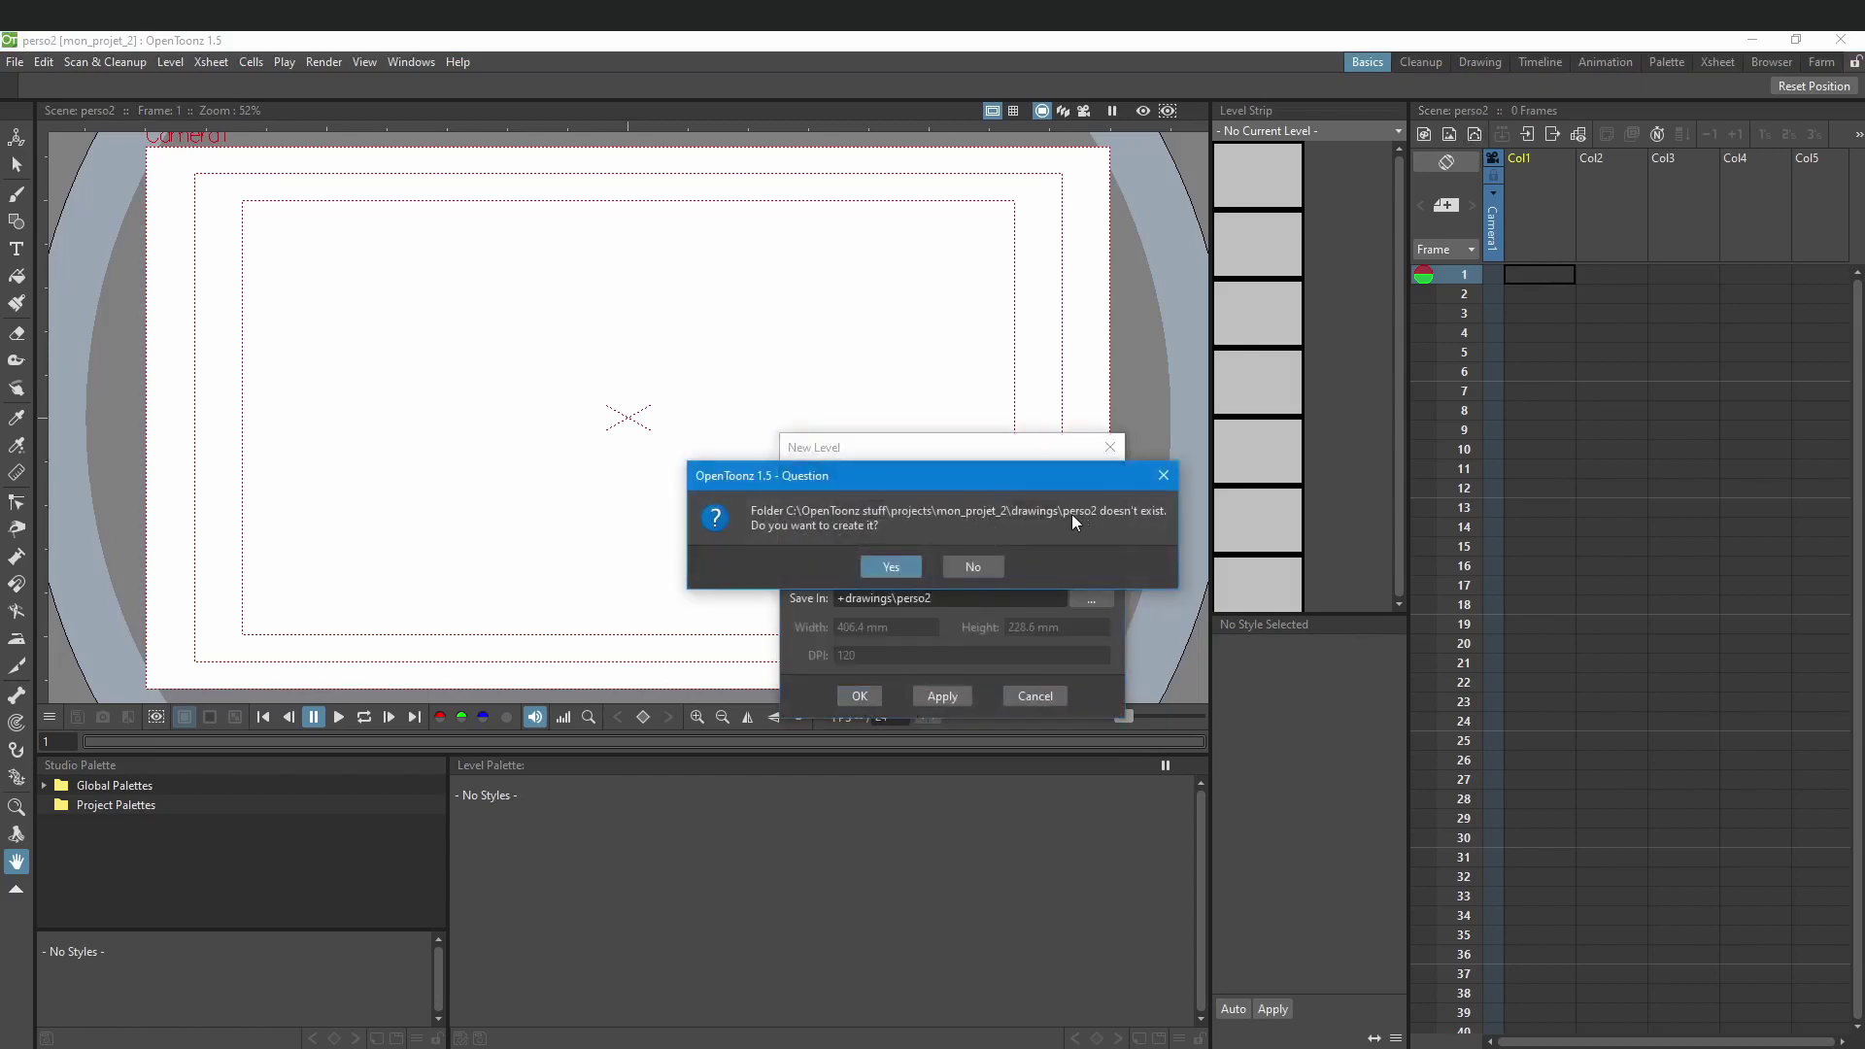
click(891, 567)
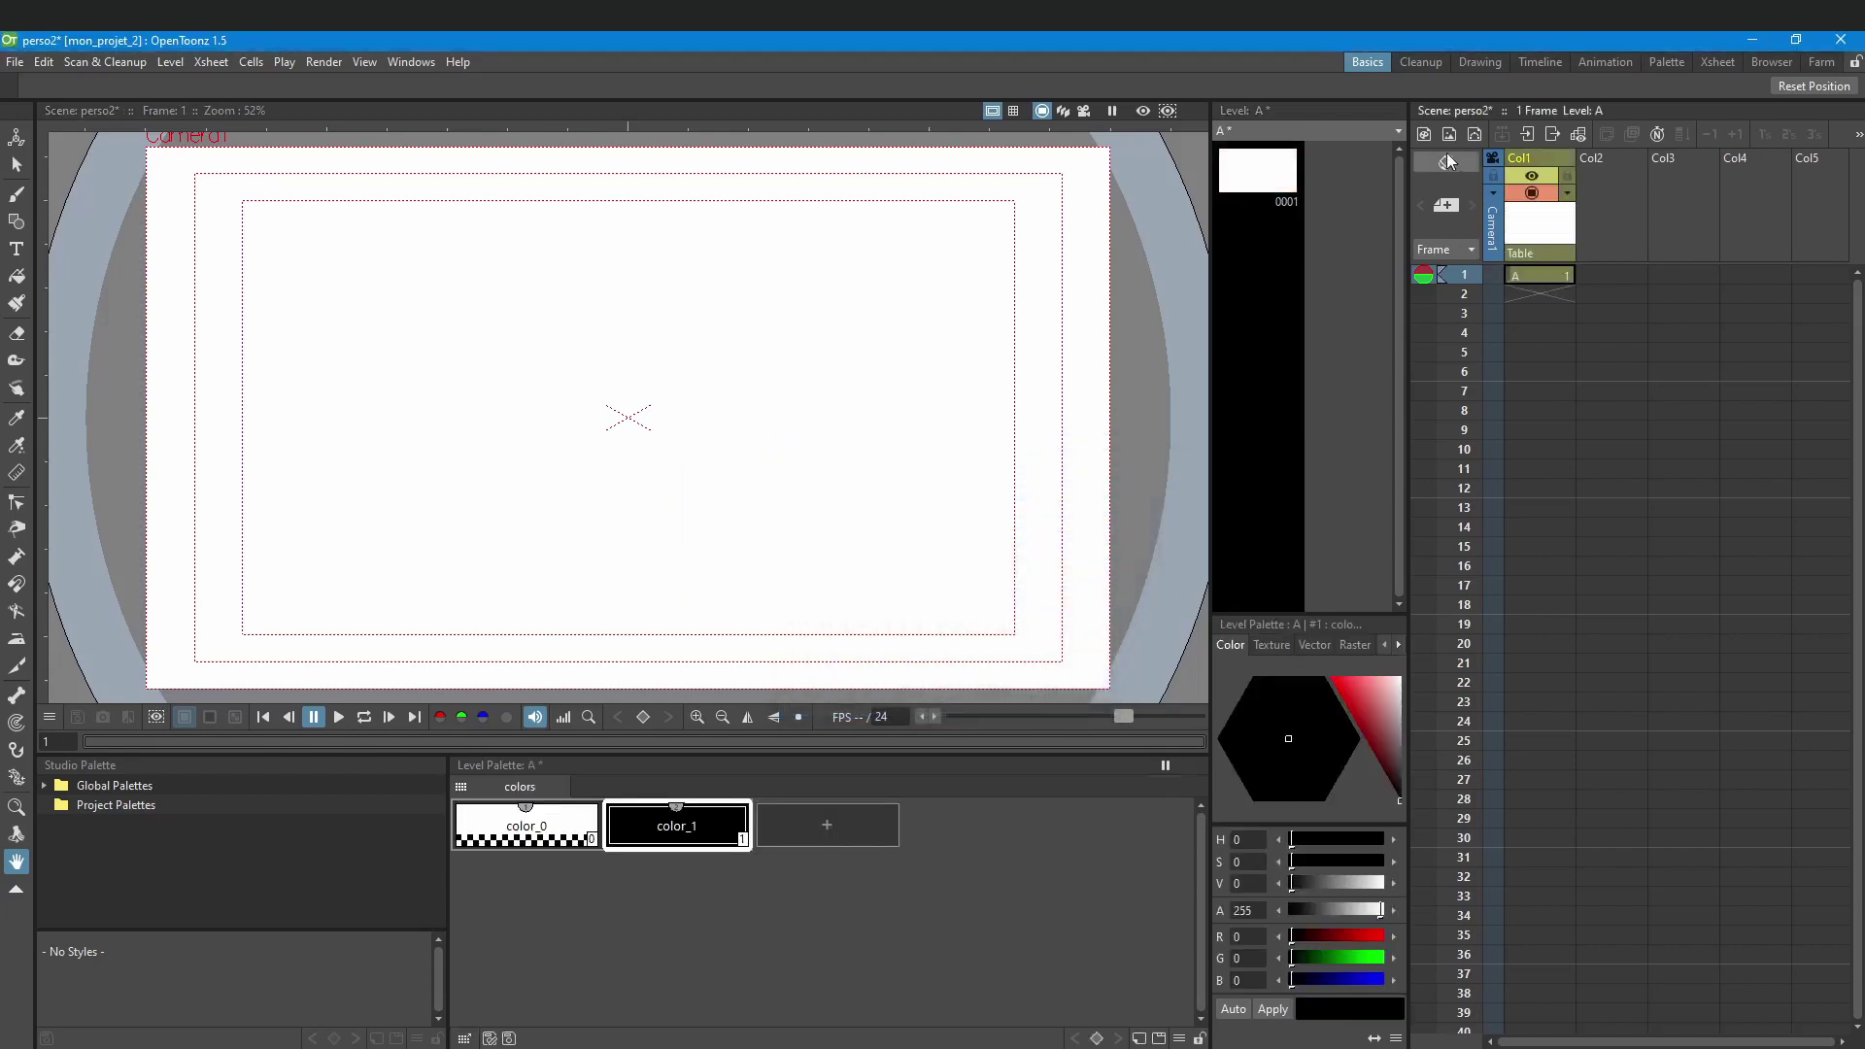
click(1474, 136)
click(859, 697)
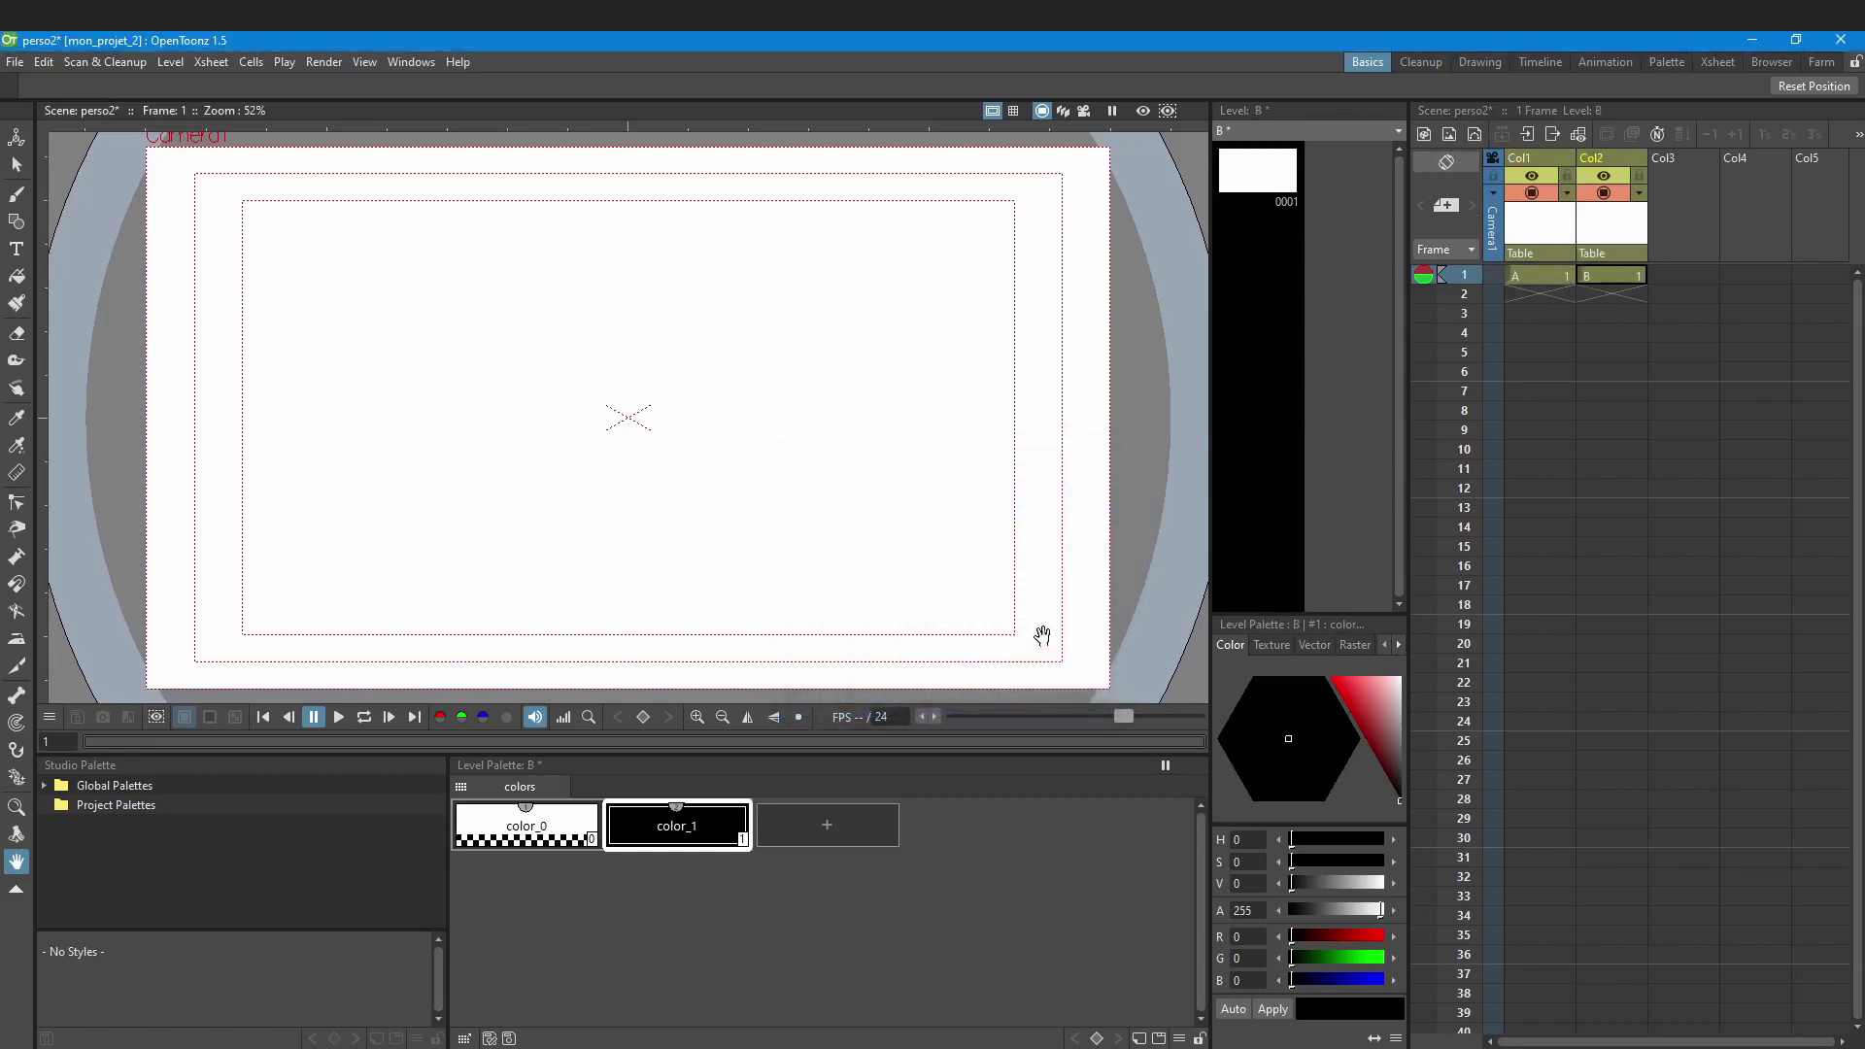
click(1666, 275)
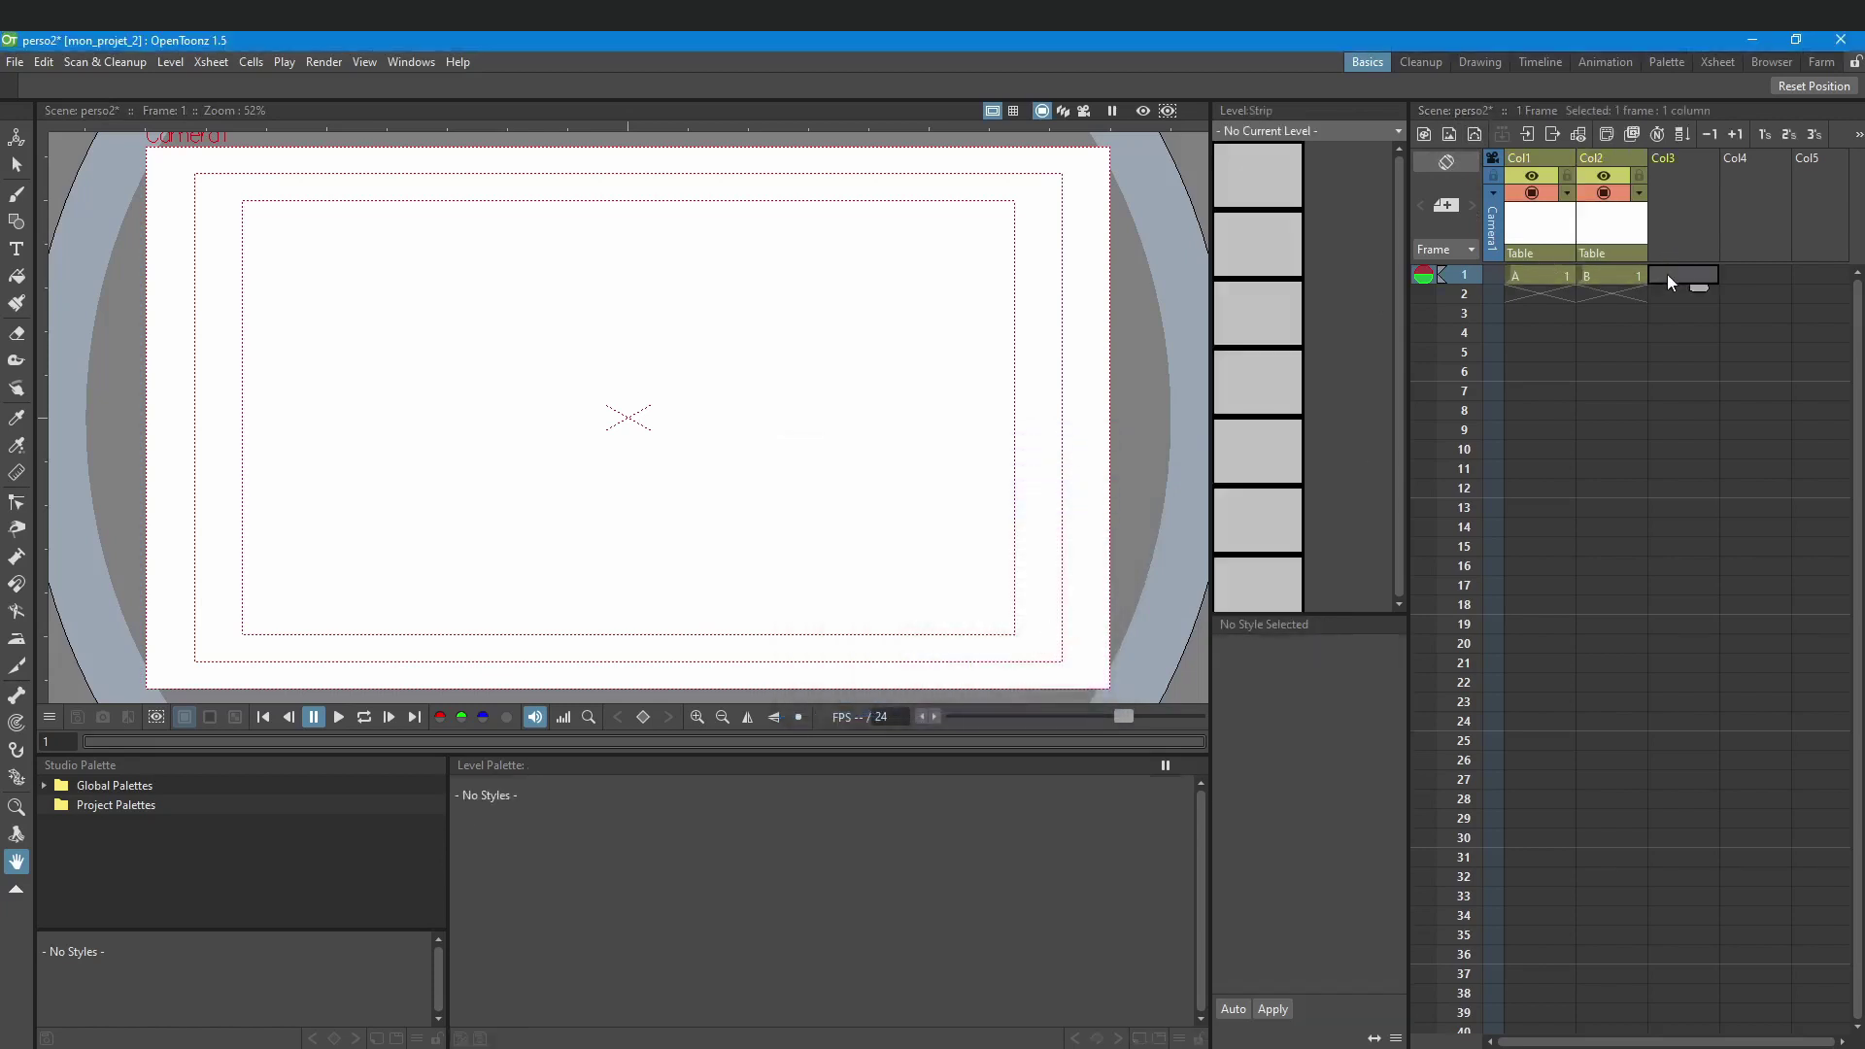
click(1480, 136)
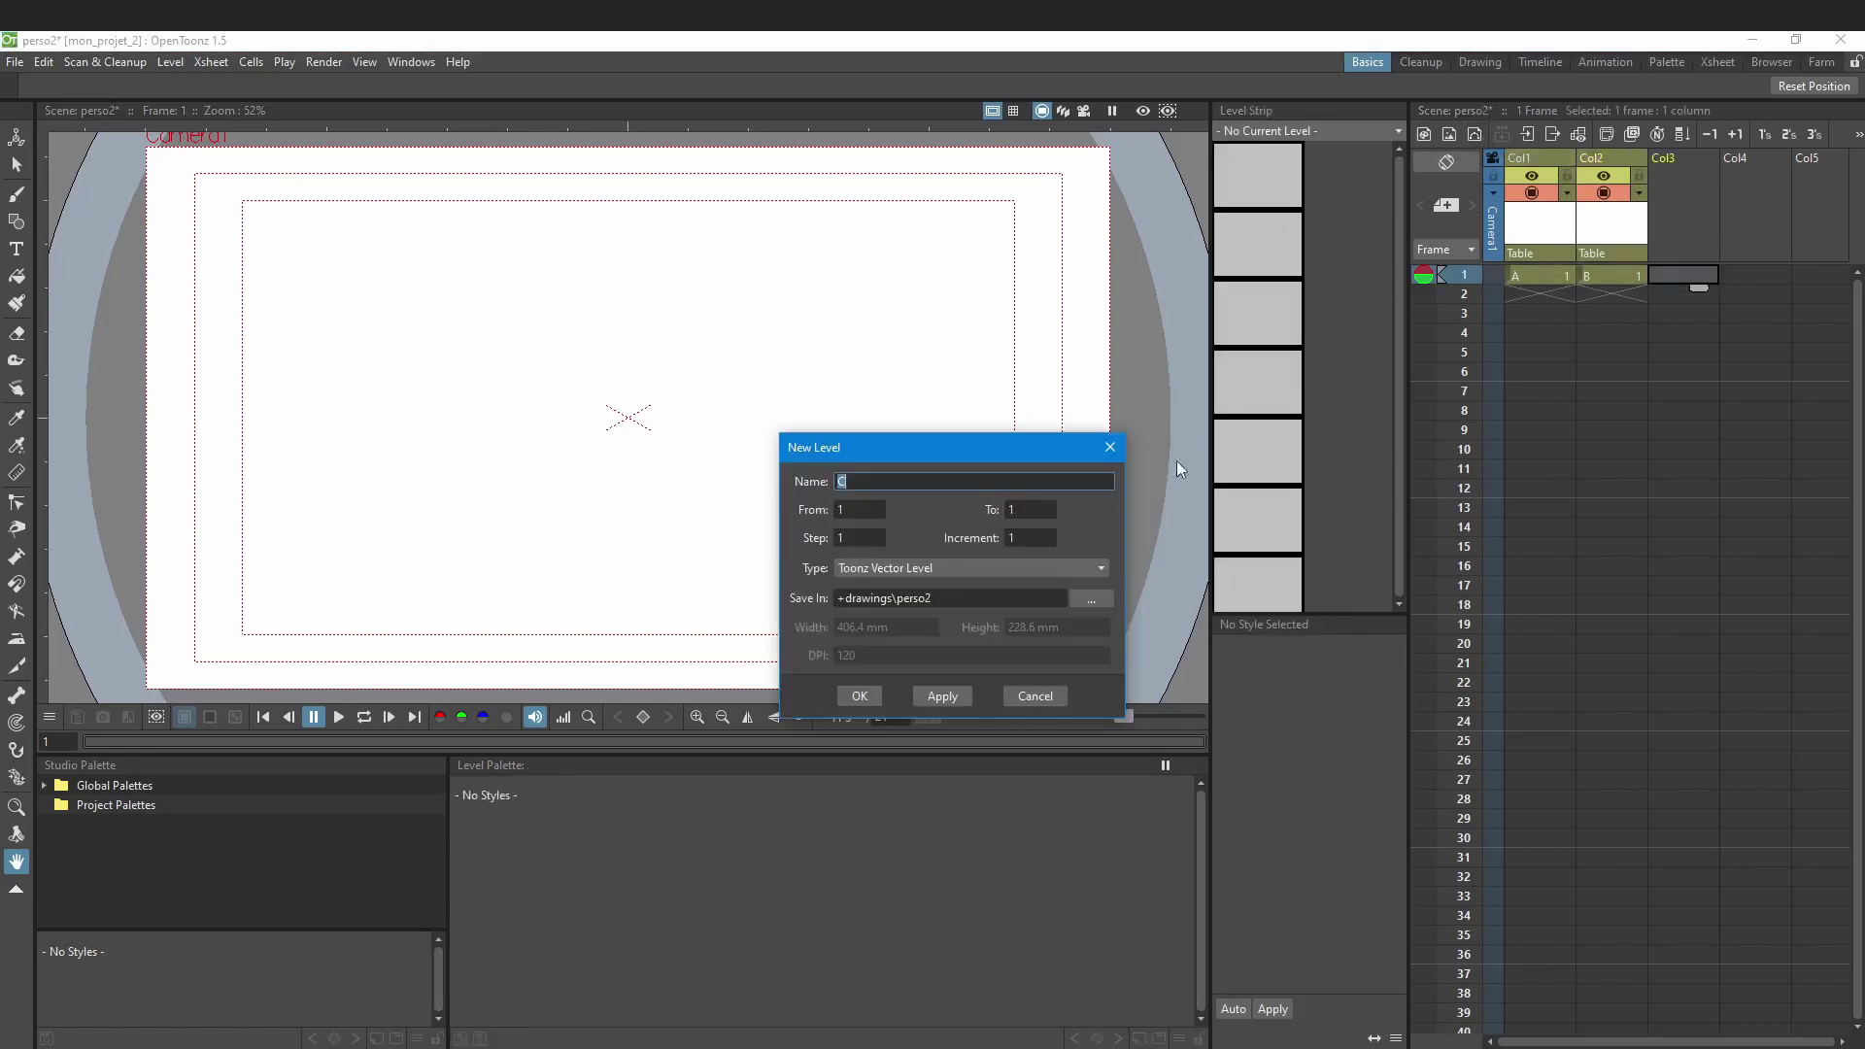
click(859, 696)
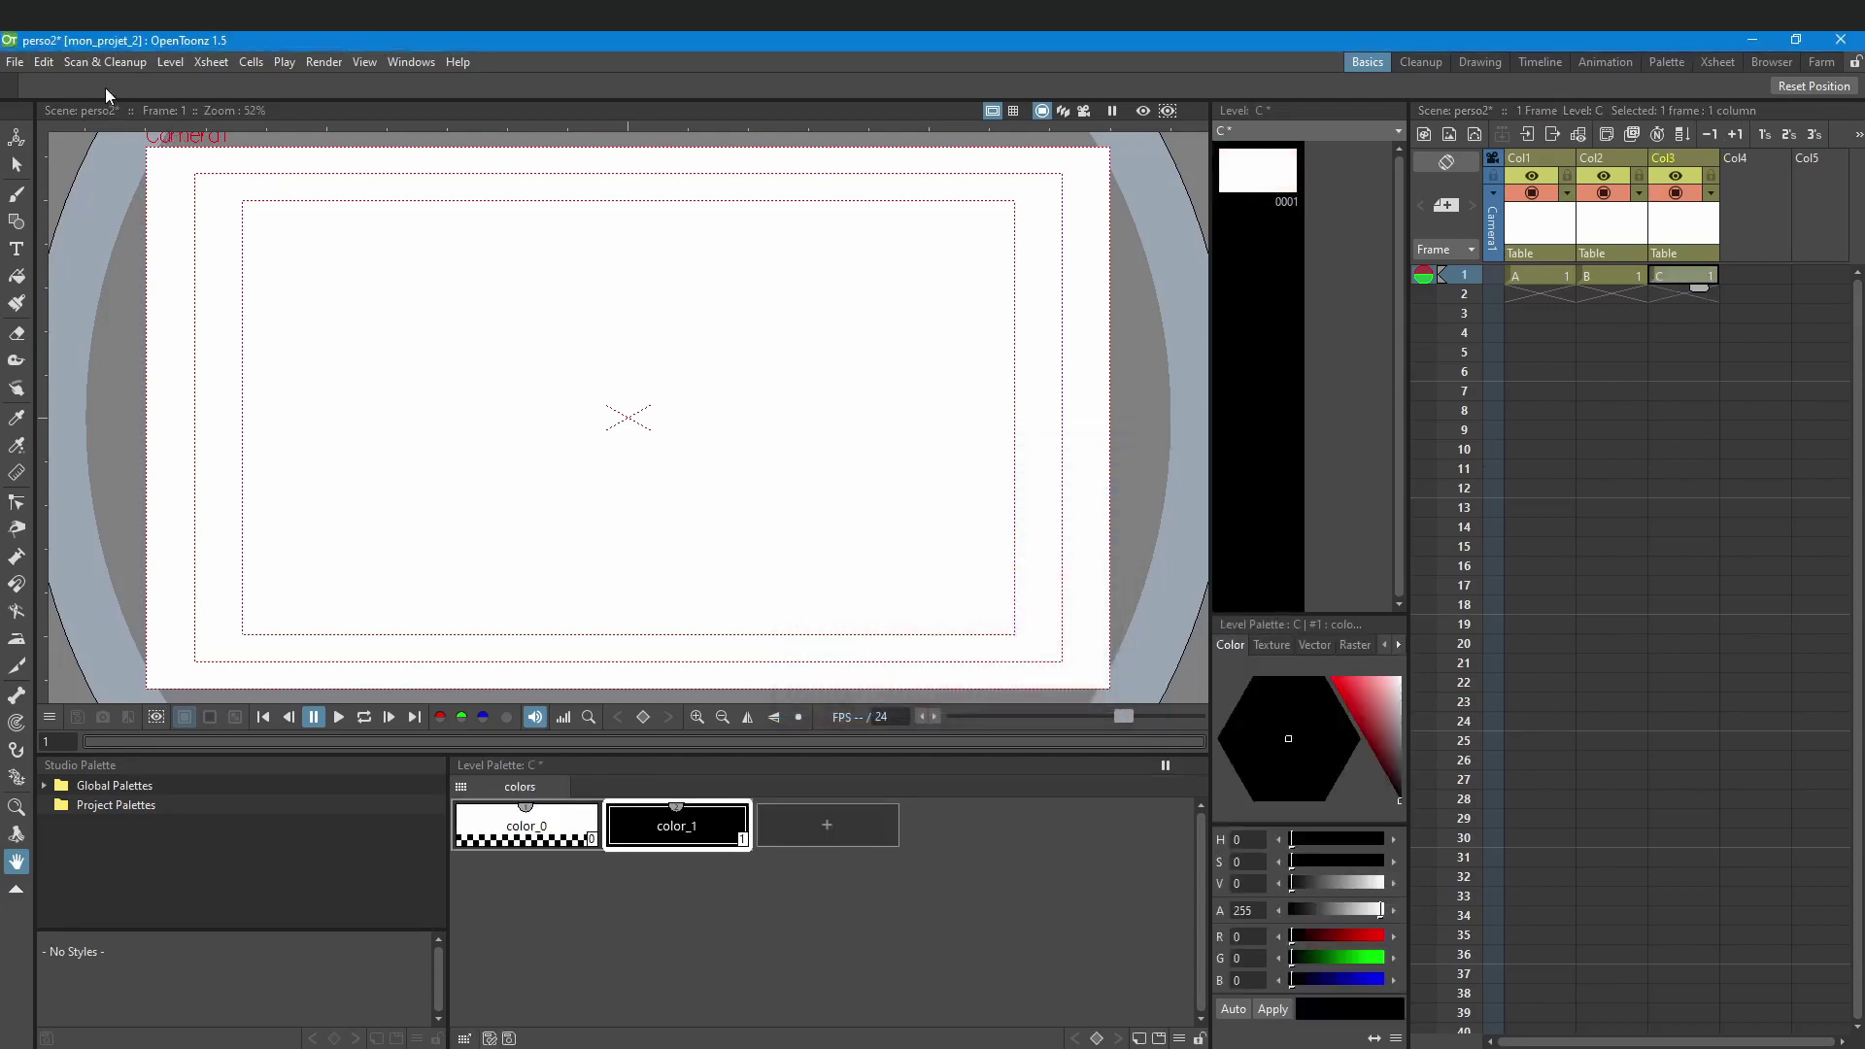
click(14, 62)
click(62, 149)
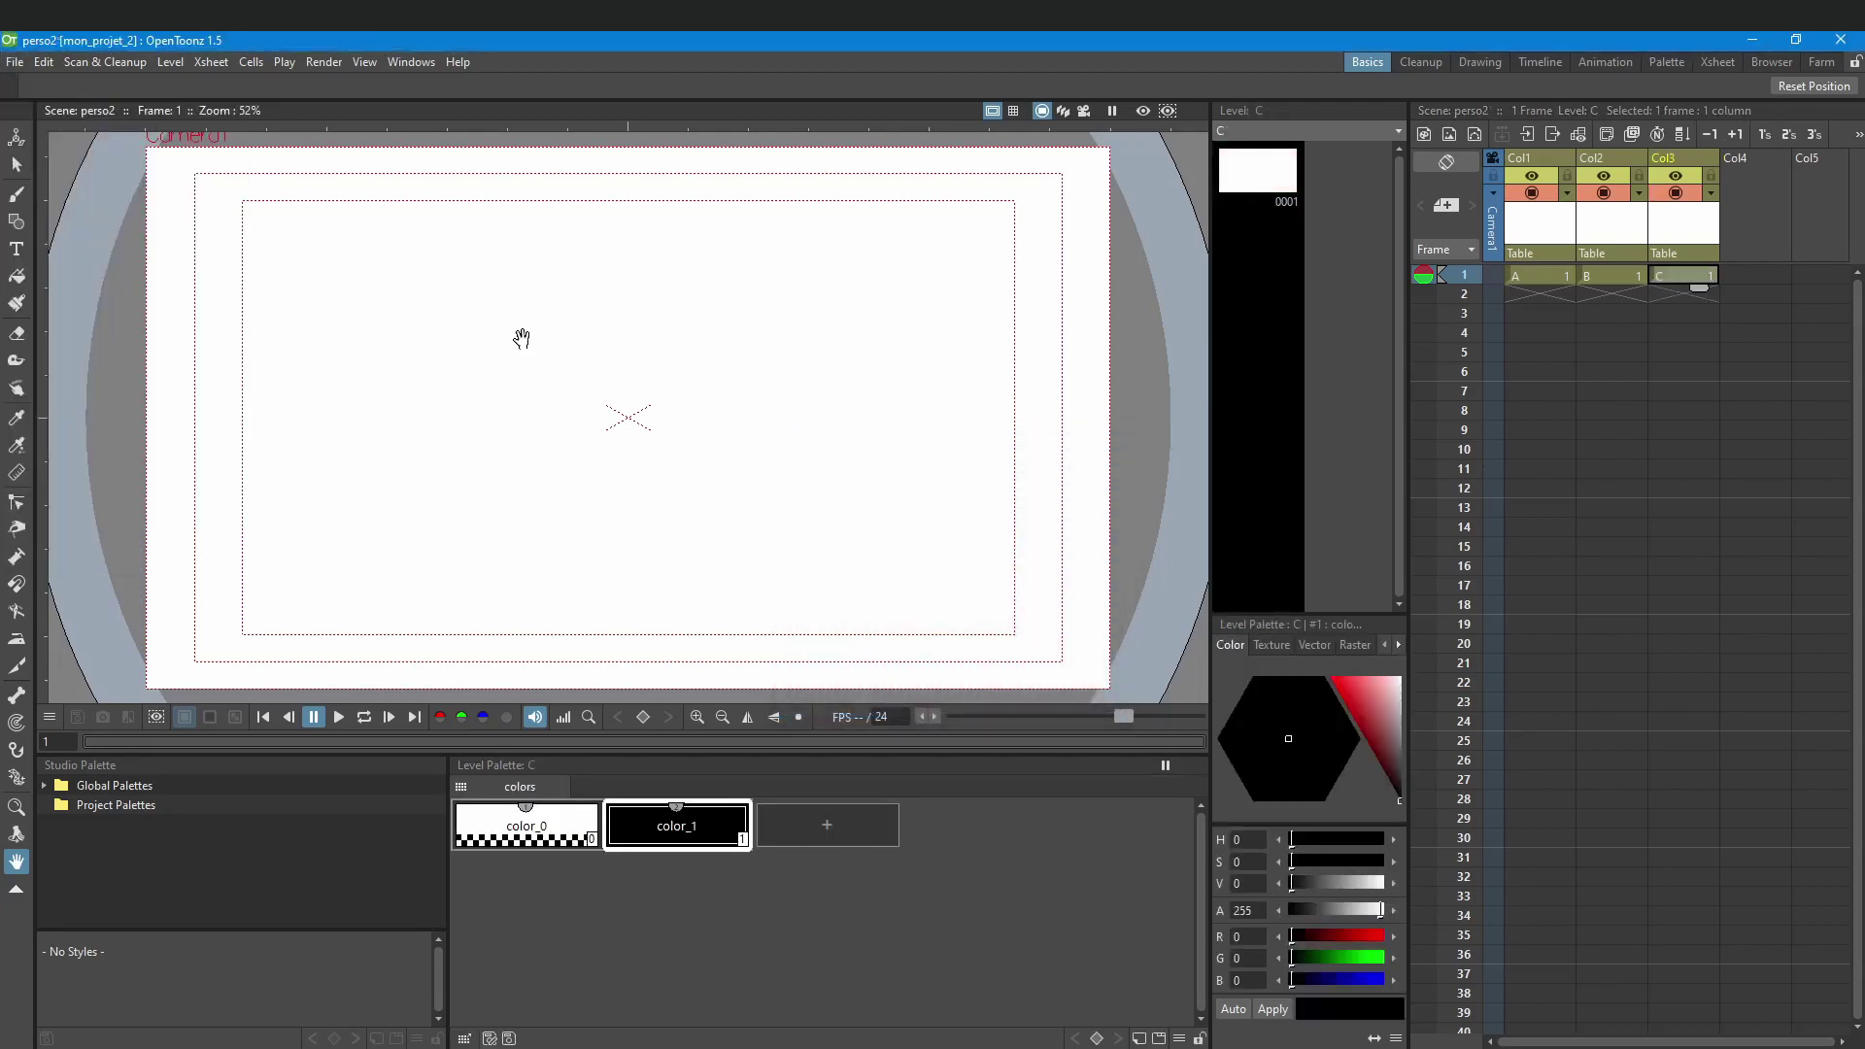
Step: Switch to File Explorer and inspect the perso1 and perso2 files in mon_projet_2's scenes folder
click(257, 14)
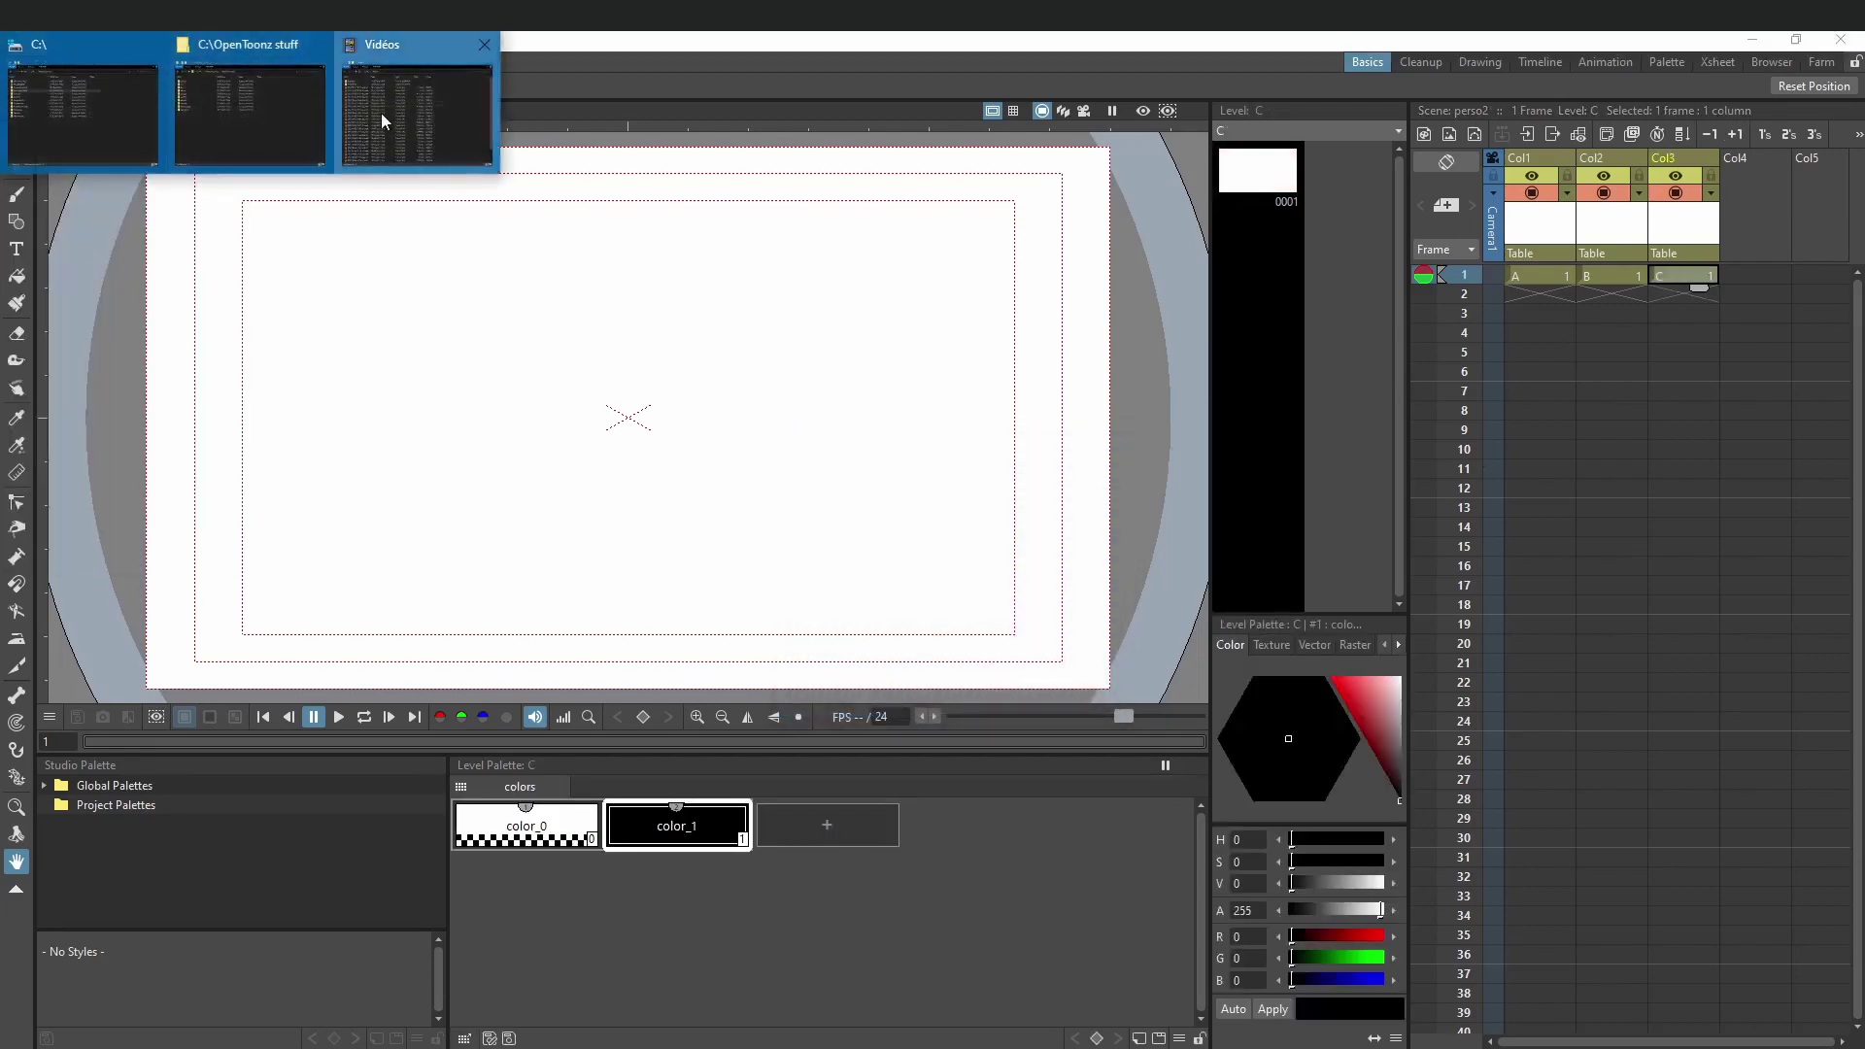
drag(0, 250, 697, 215)
double_click(917, 349)
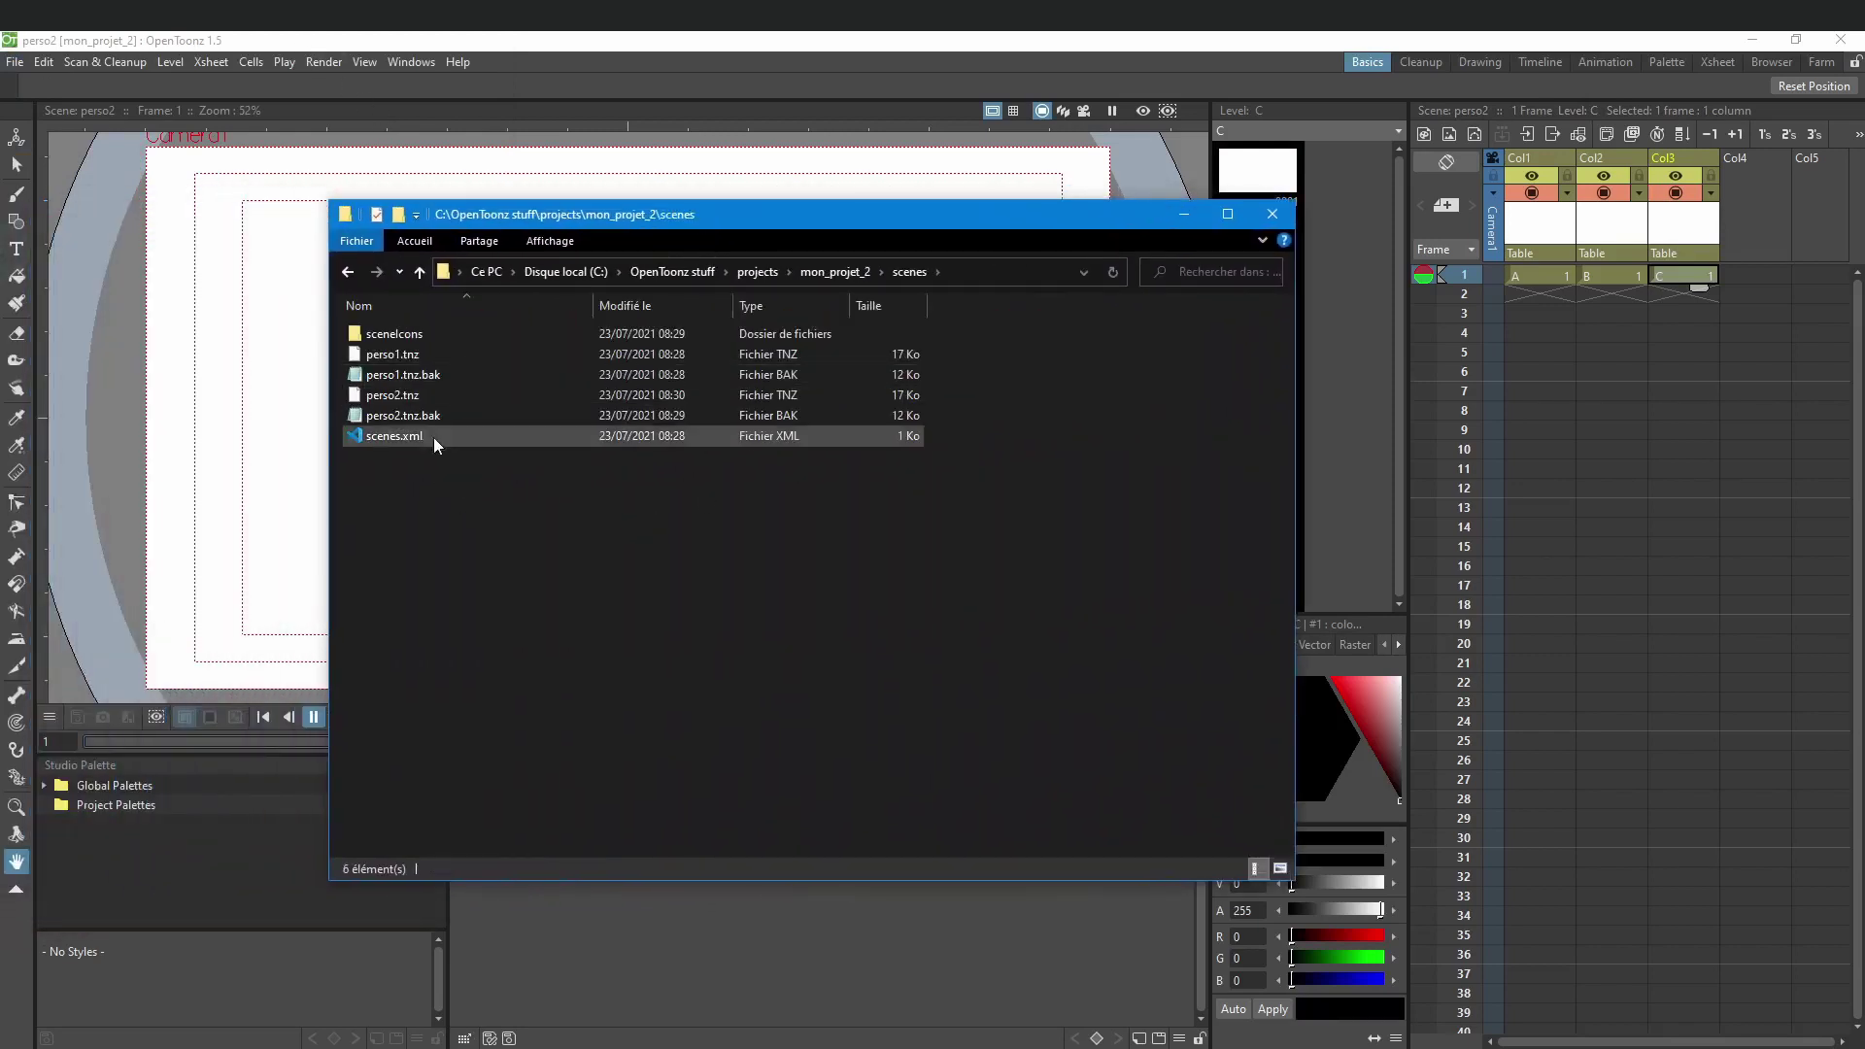
click(410, 377)
click(420, 414)
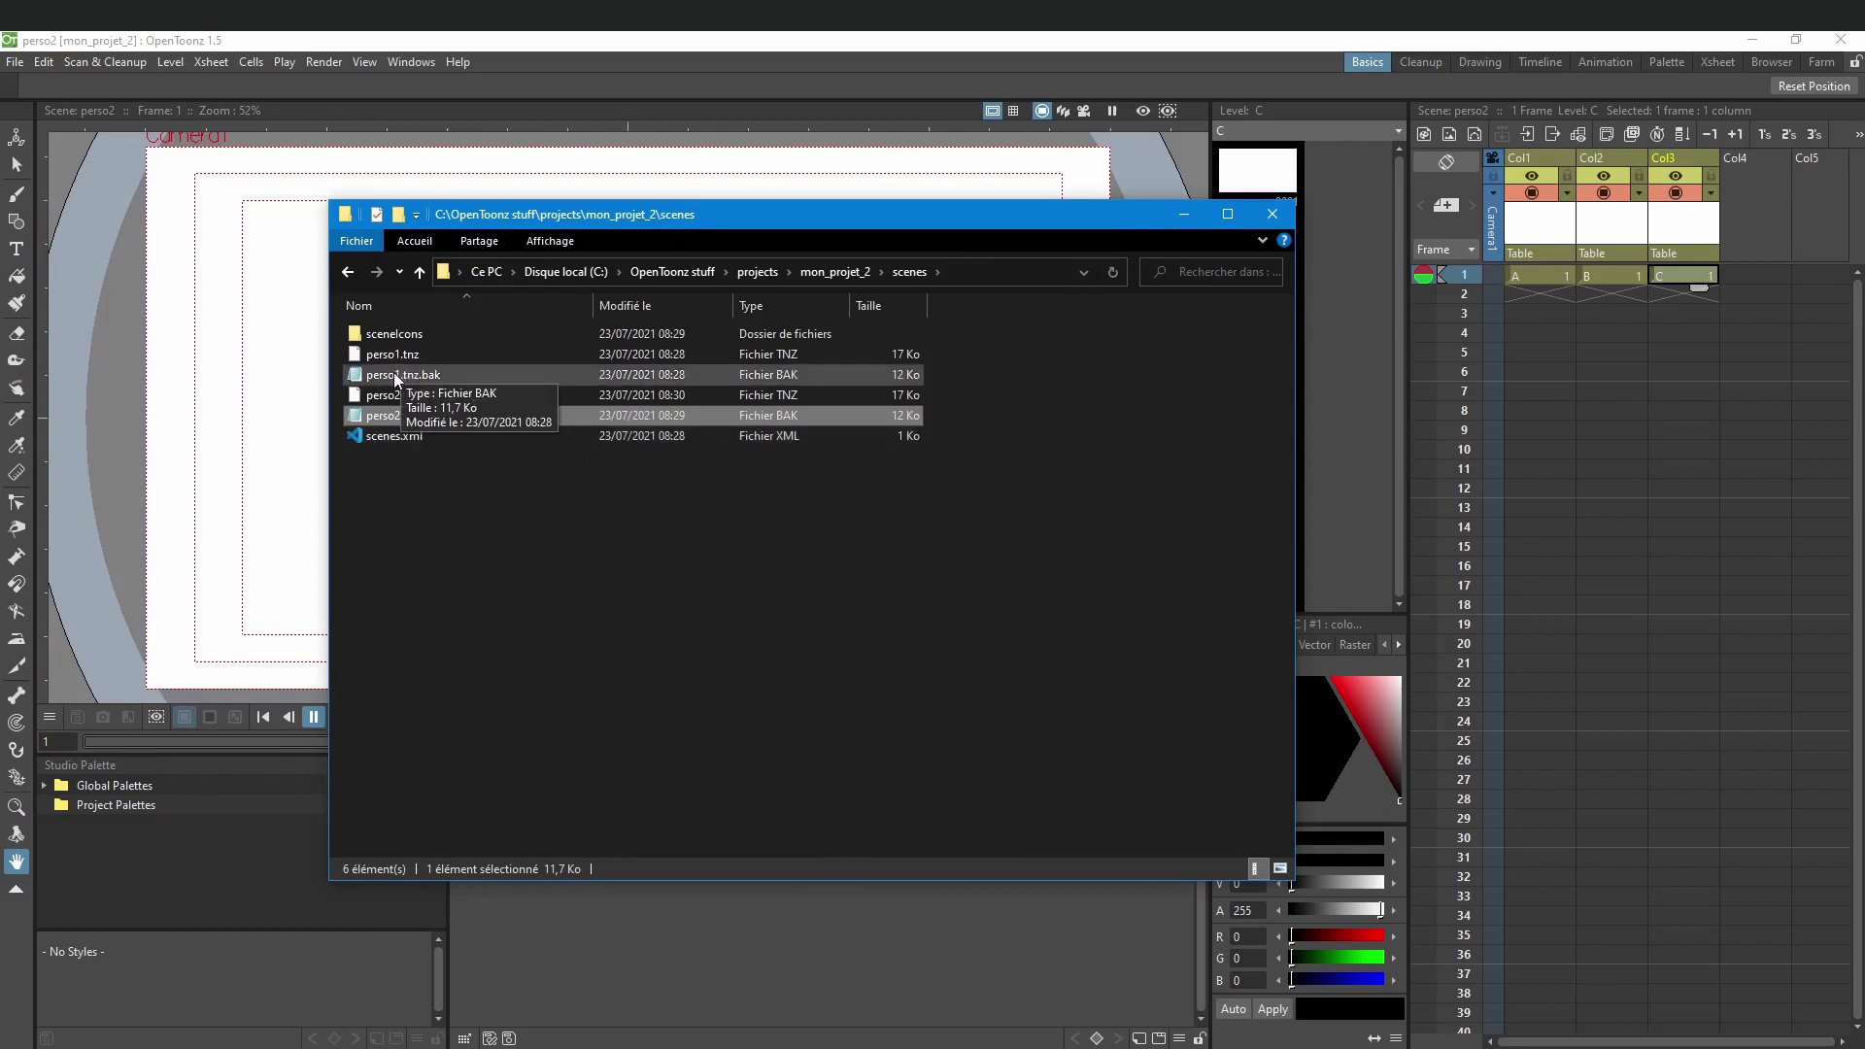
Step: Examine the level files in the perso1 and perso2 subfolders of mon_projet_2's drawings folder, and return to the projects folder
click(822, 272)
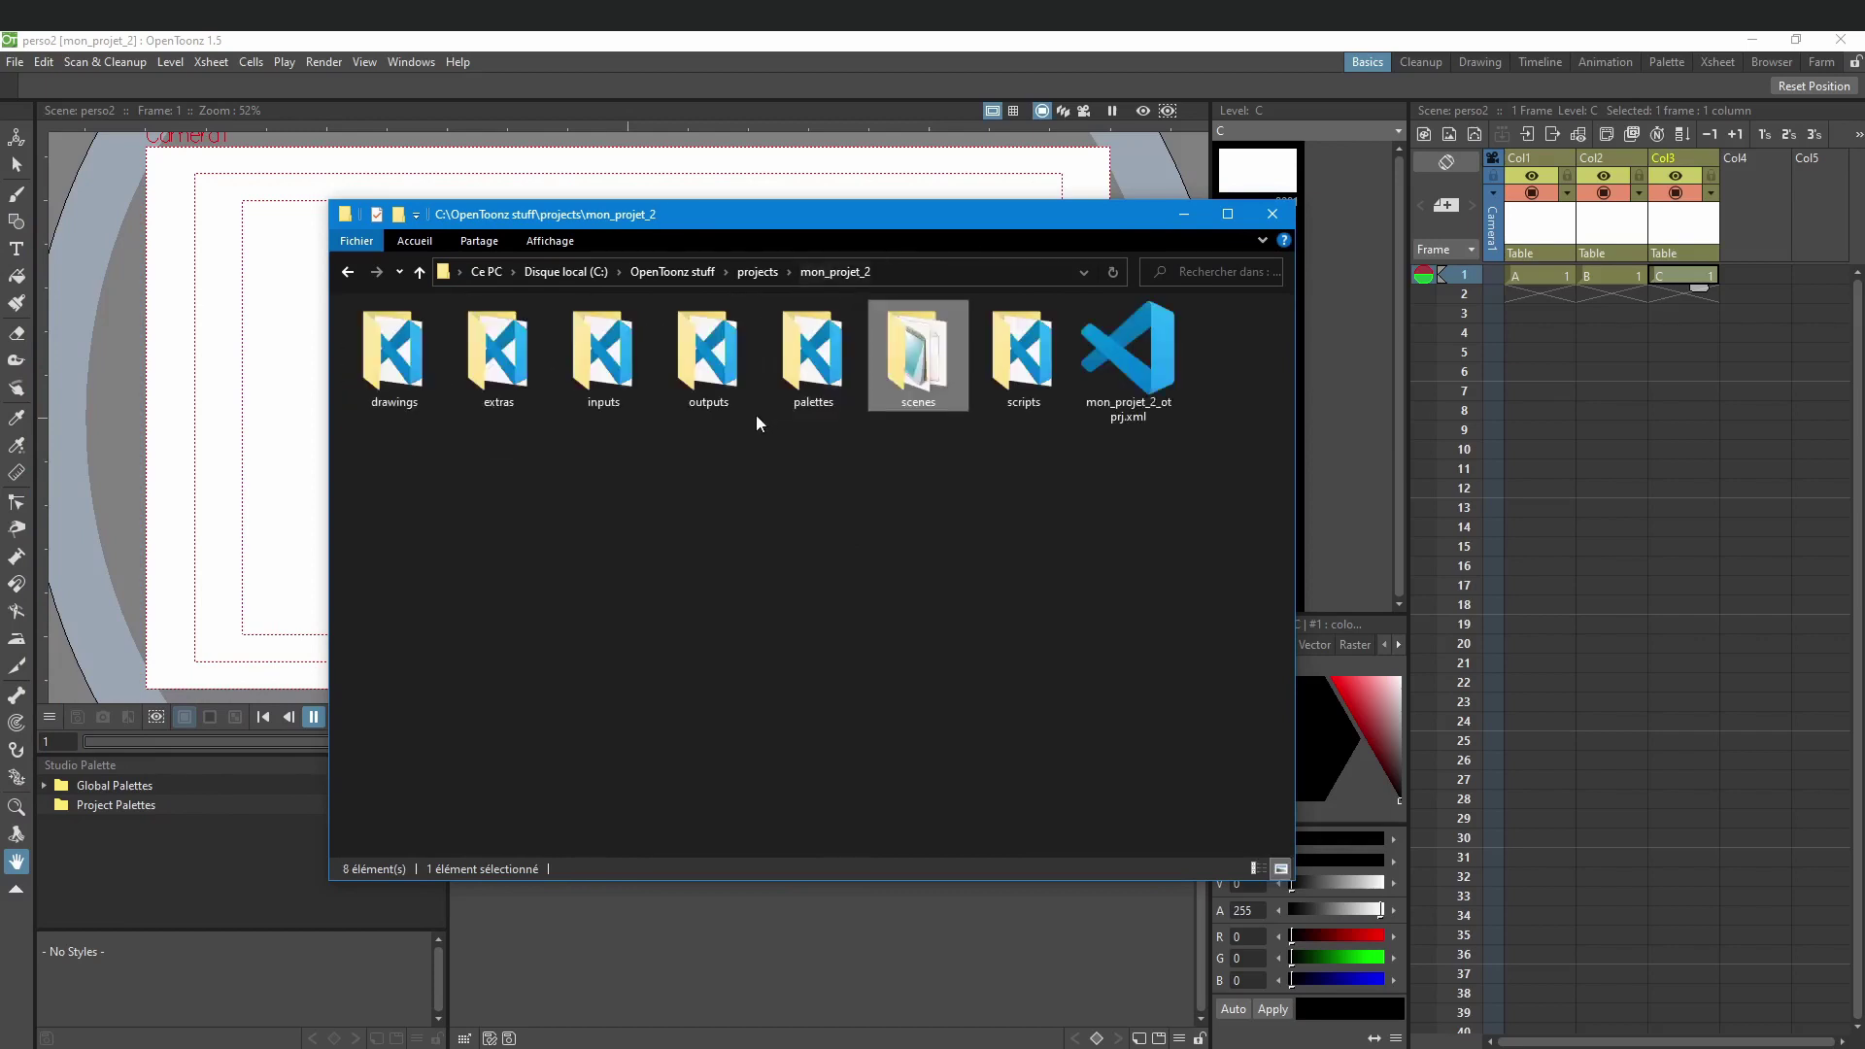
double_click(393, 354)
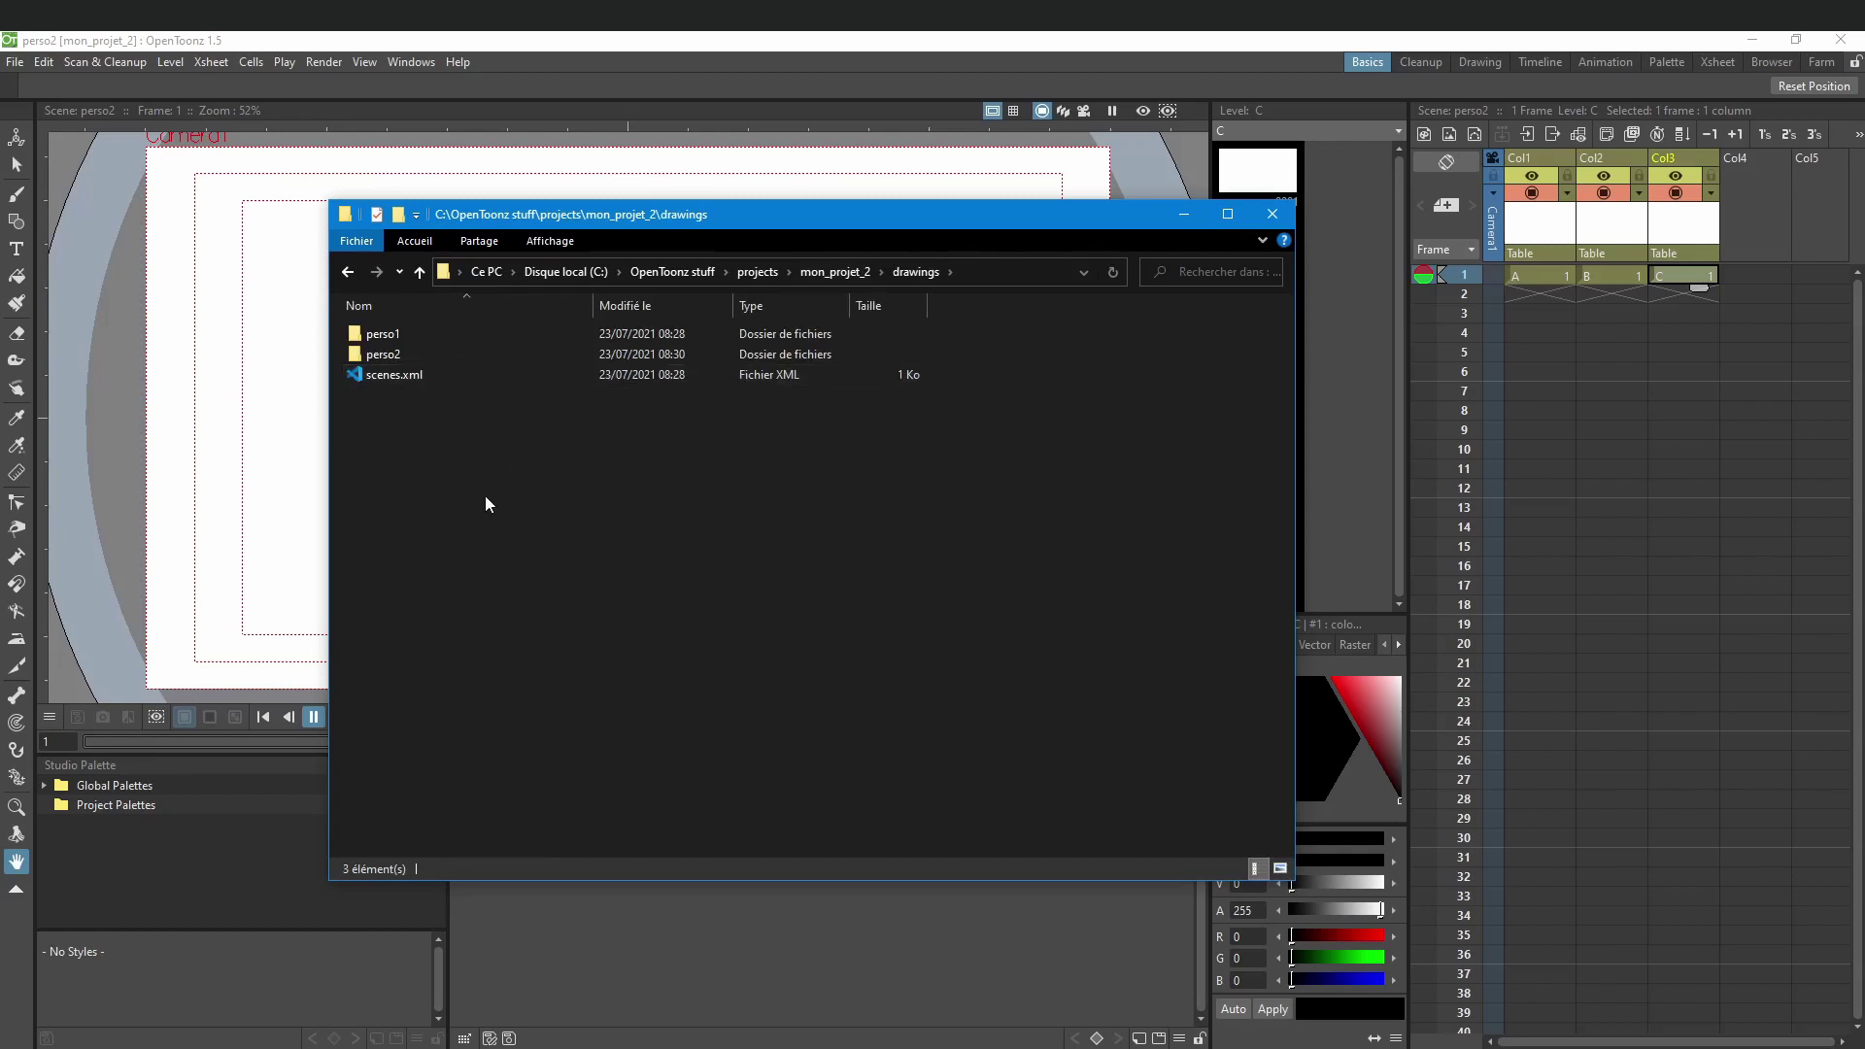
click(400, 356)
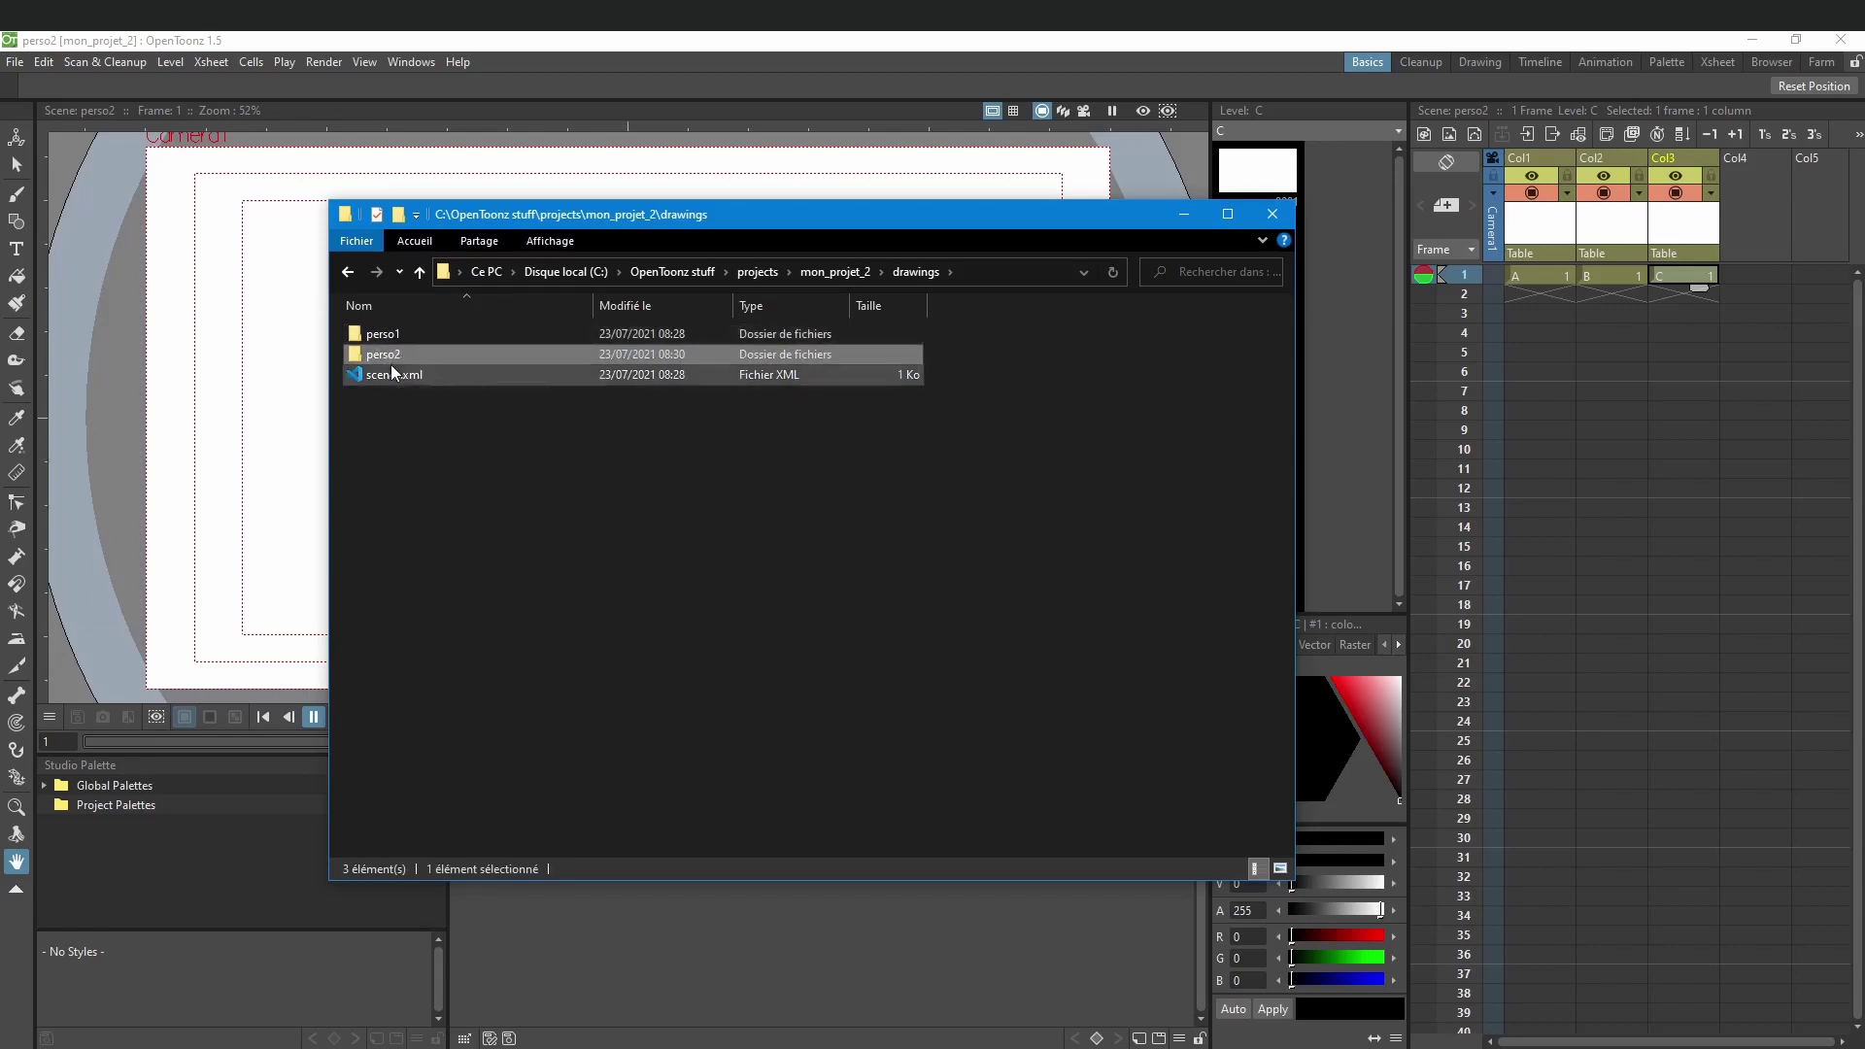
double_click(383, 332)
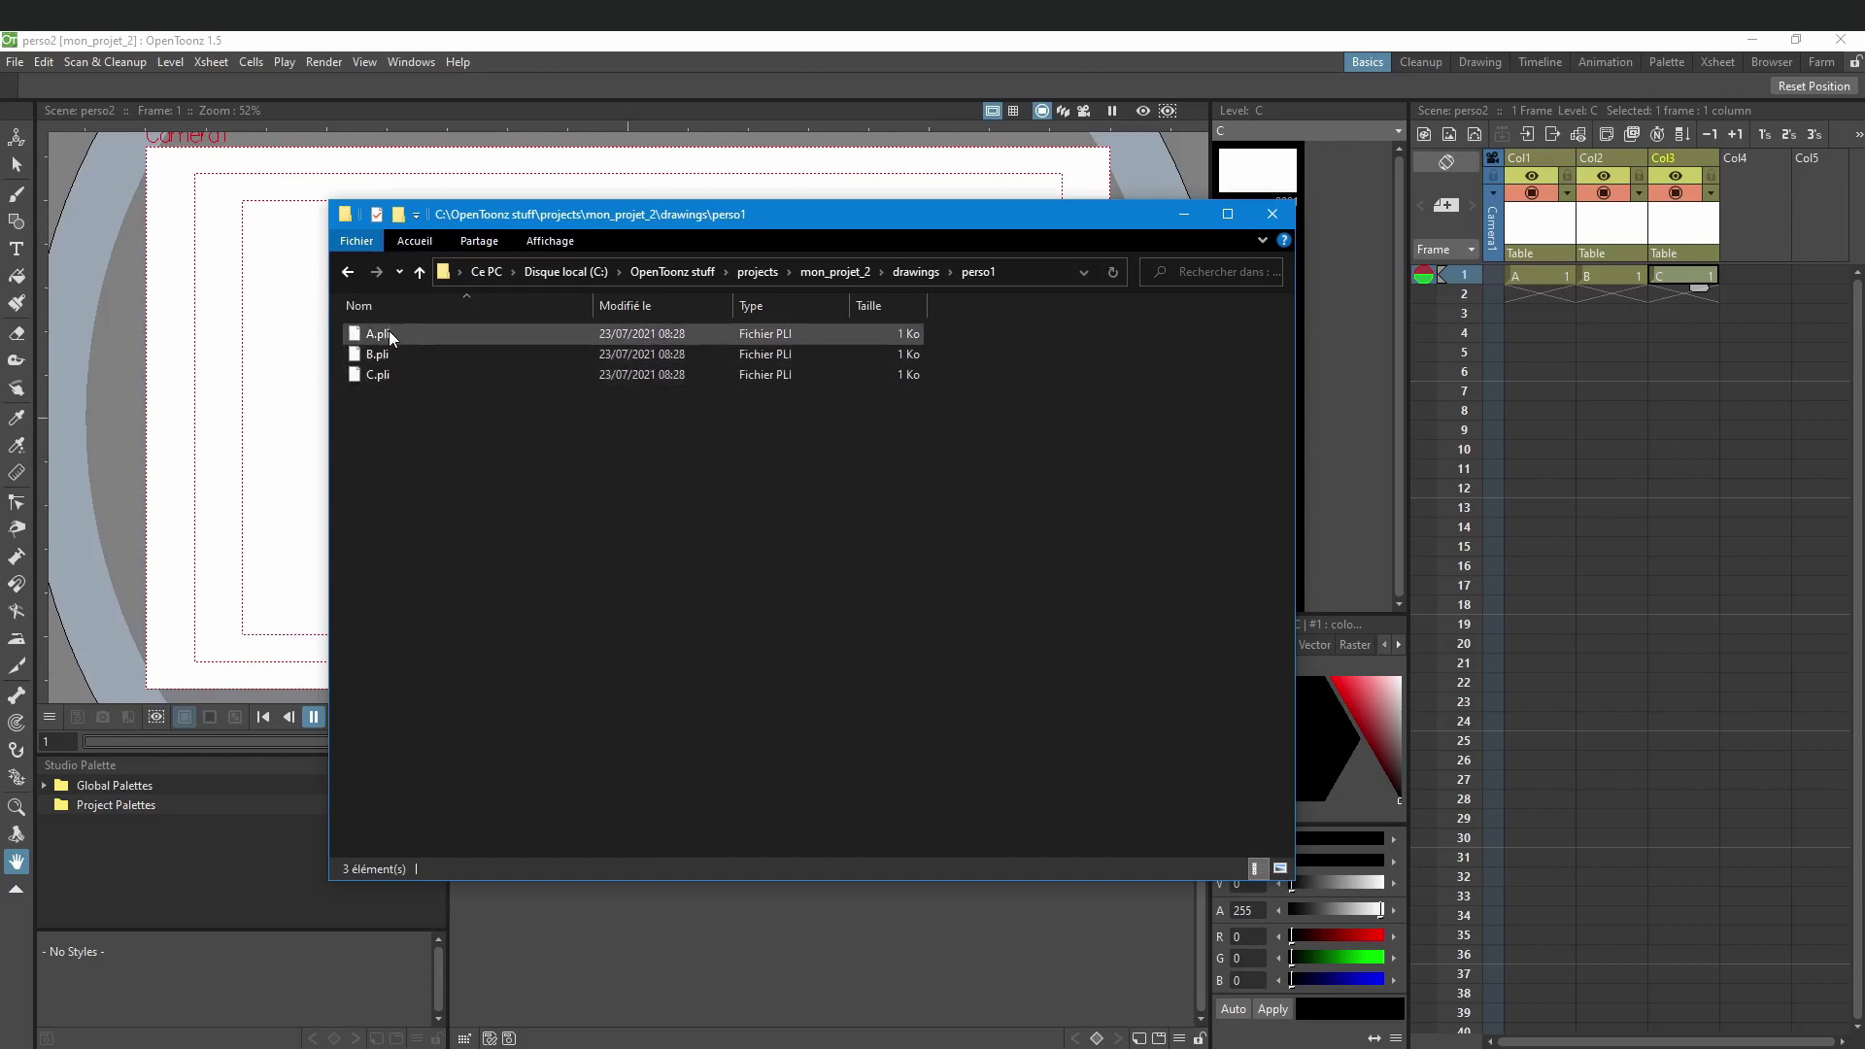
key(alt+Left)
double_click(393, 353)
click(400, 374)
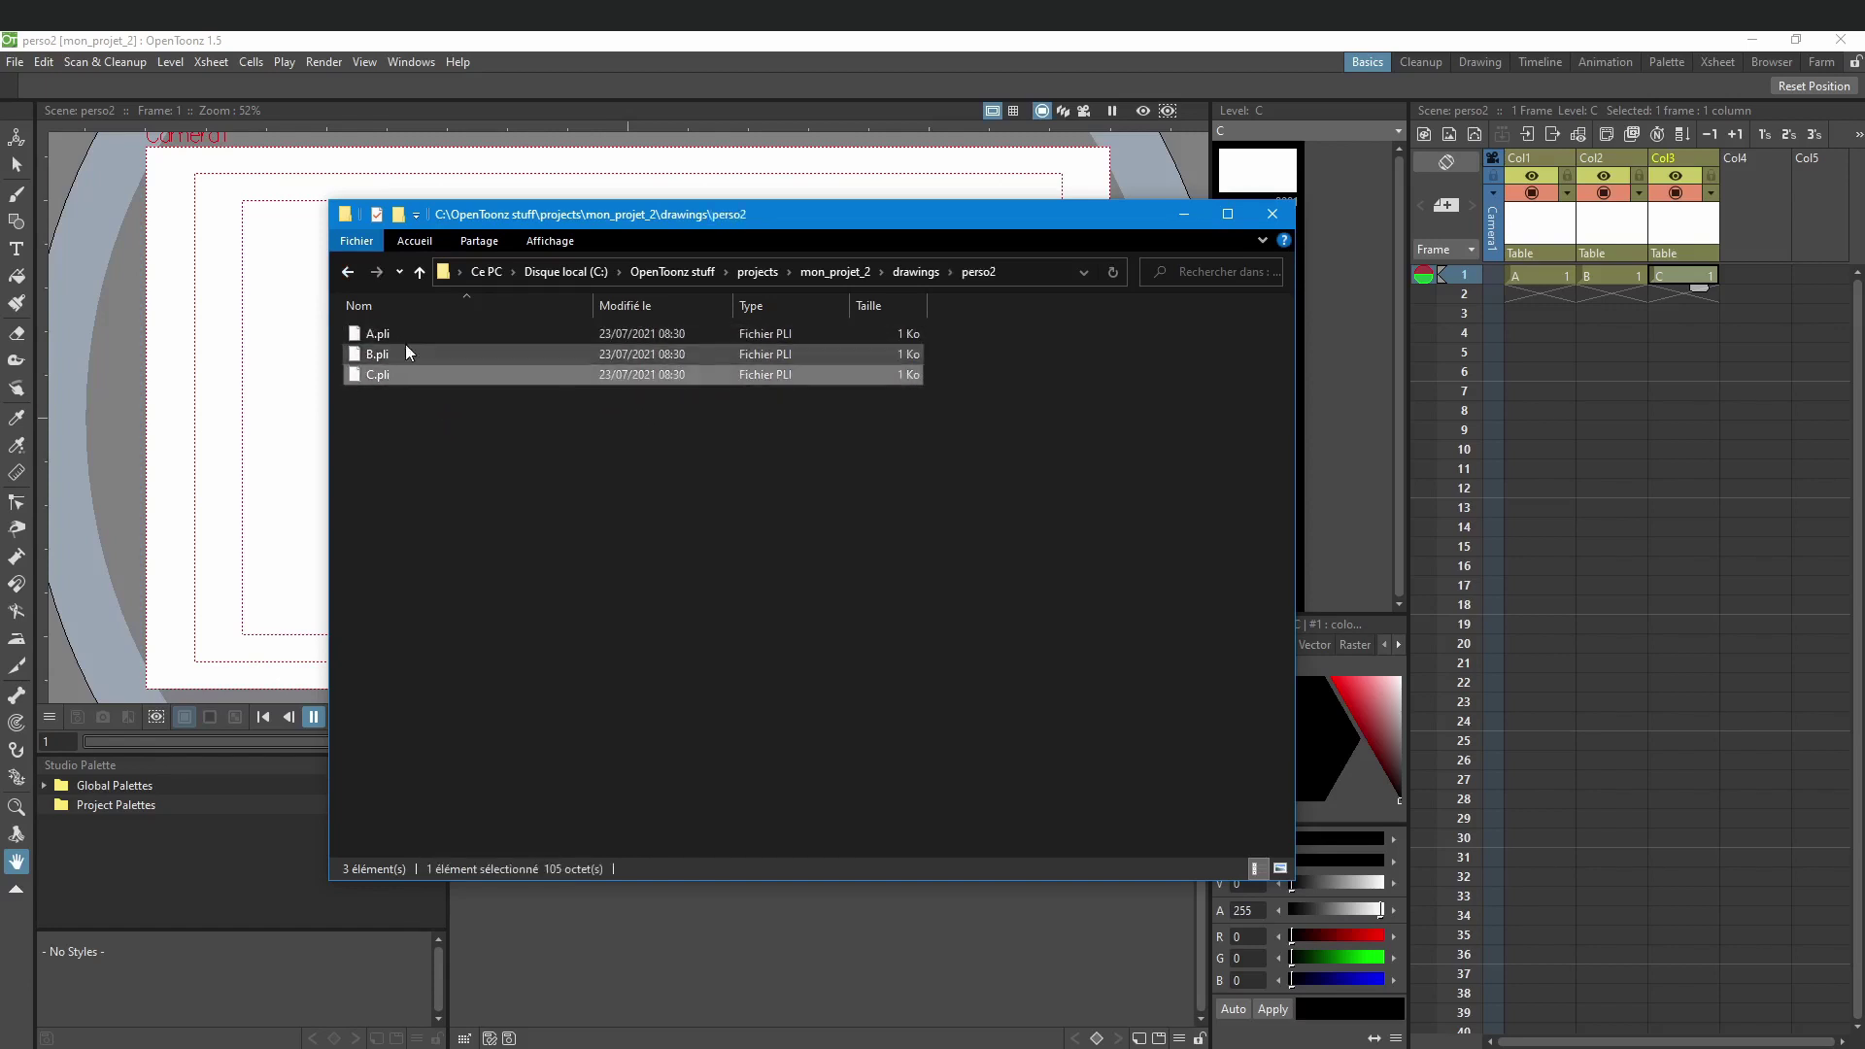
click(347, 272)
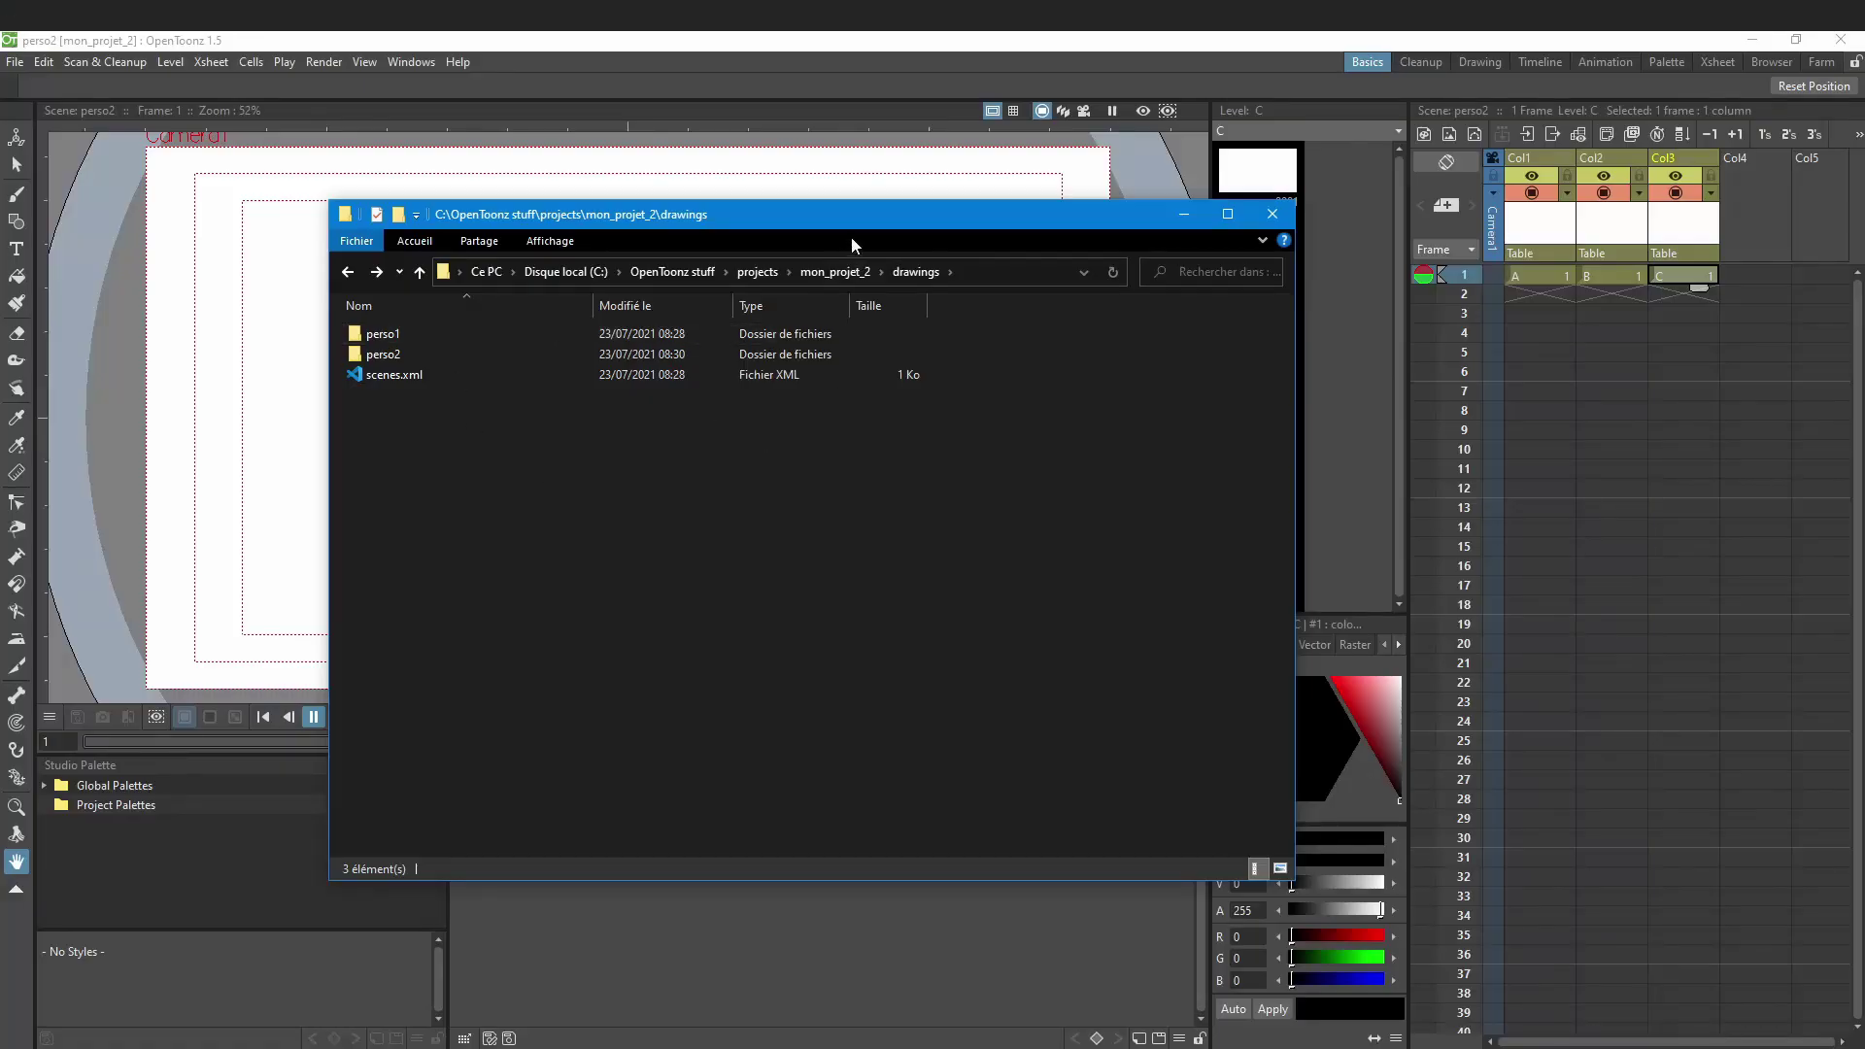
key(alt+Up)
key(alt+Up)
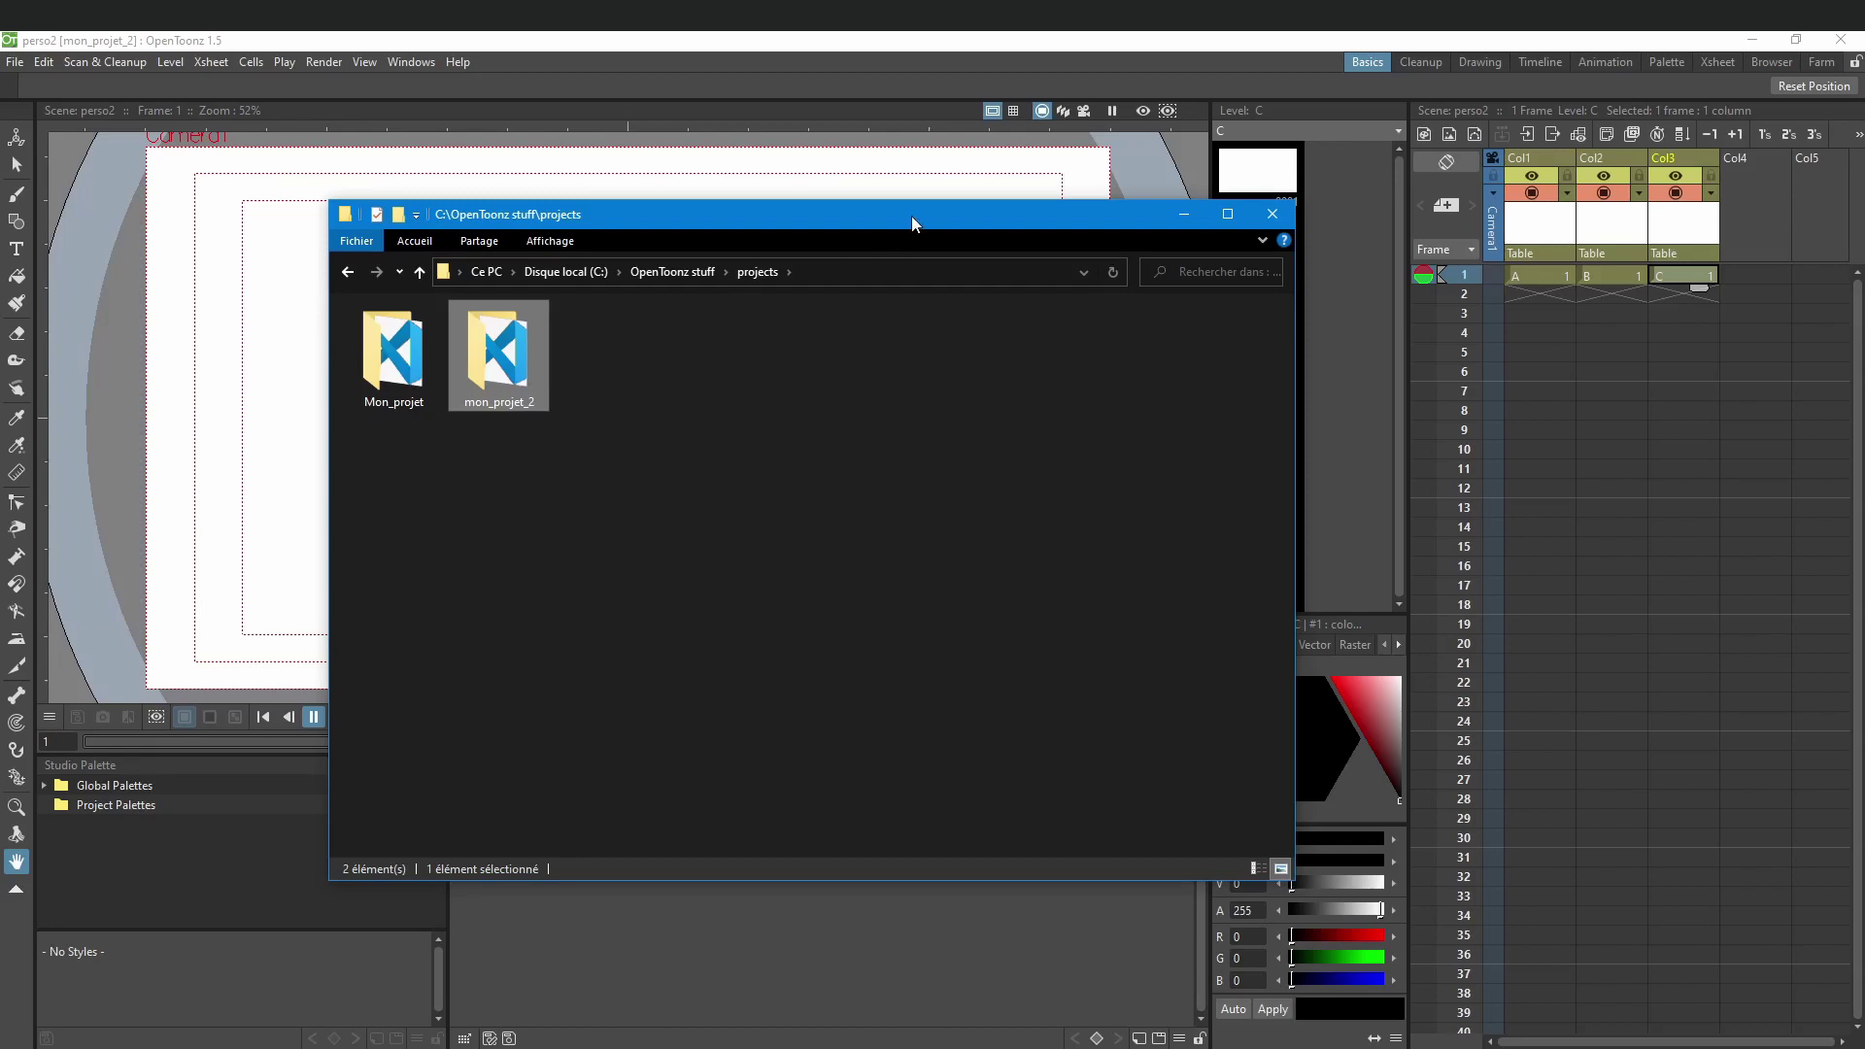
Step: Switch to the Managing Projects documentation in the browser, copy the regedit command and run it to open the Registry Editor
key(alt+Tab)
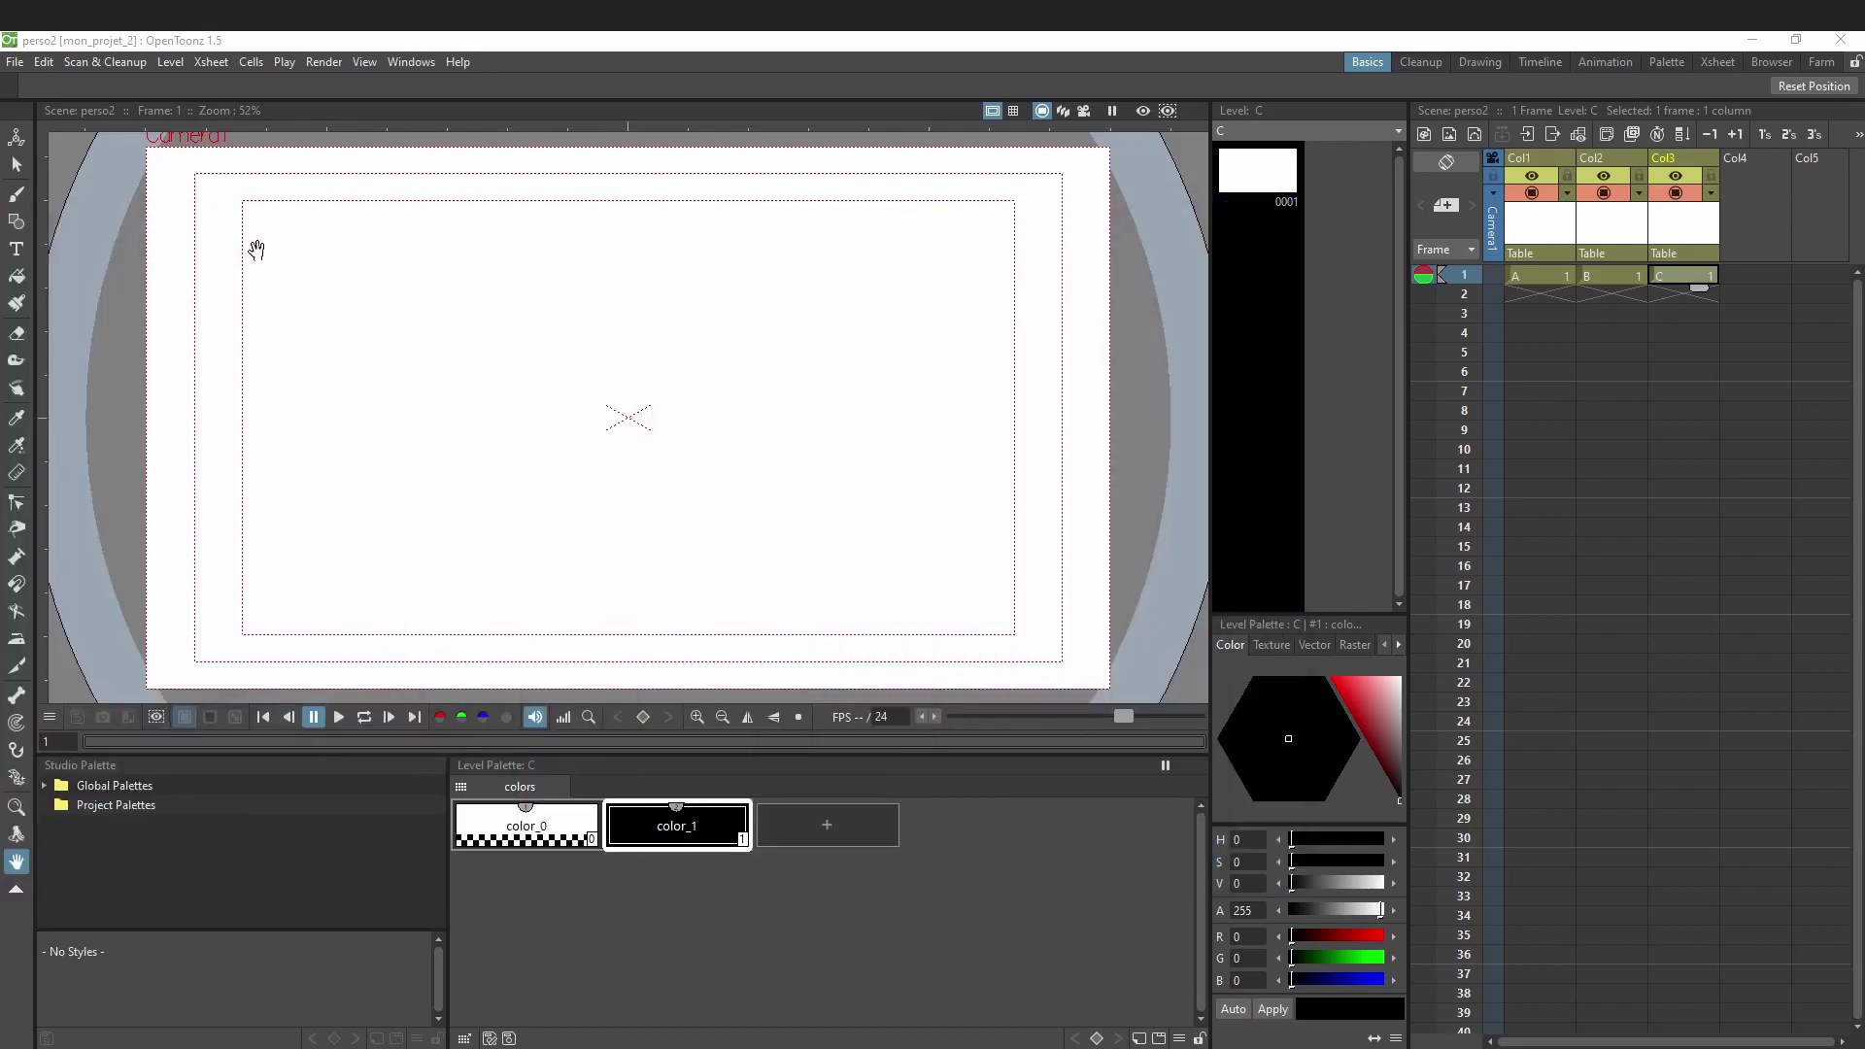
key(alt+Tab)
scroll(1105, 628, up, 10)
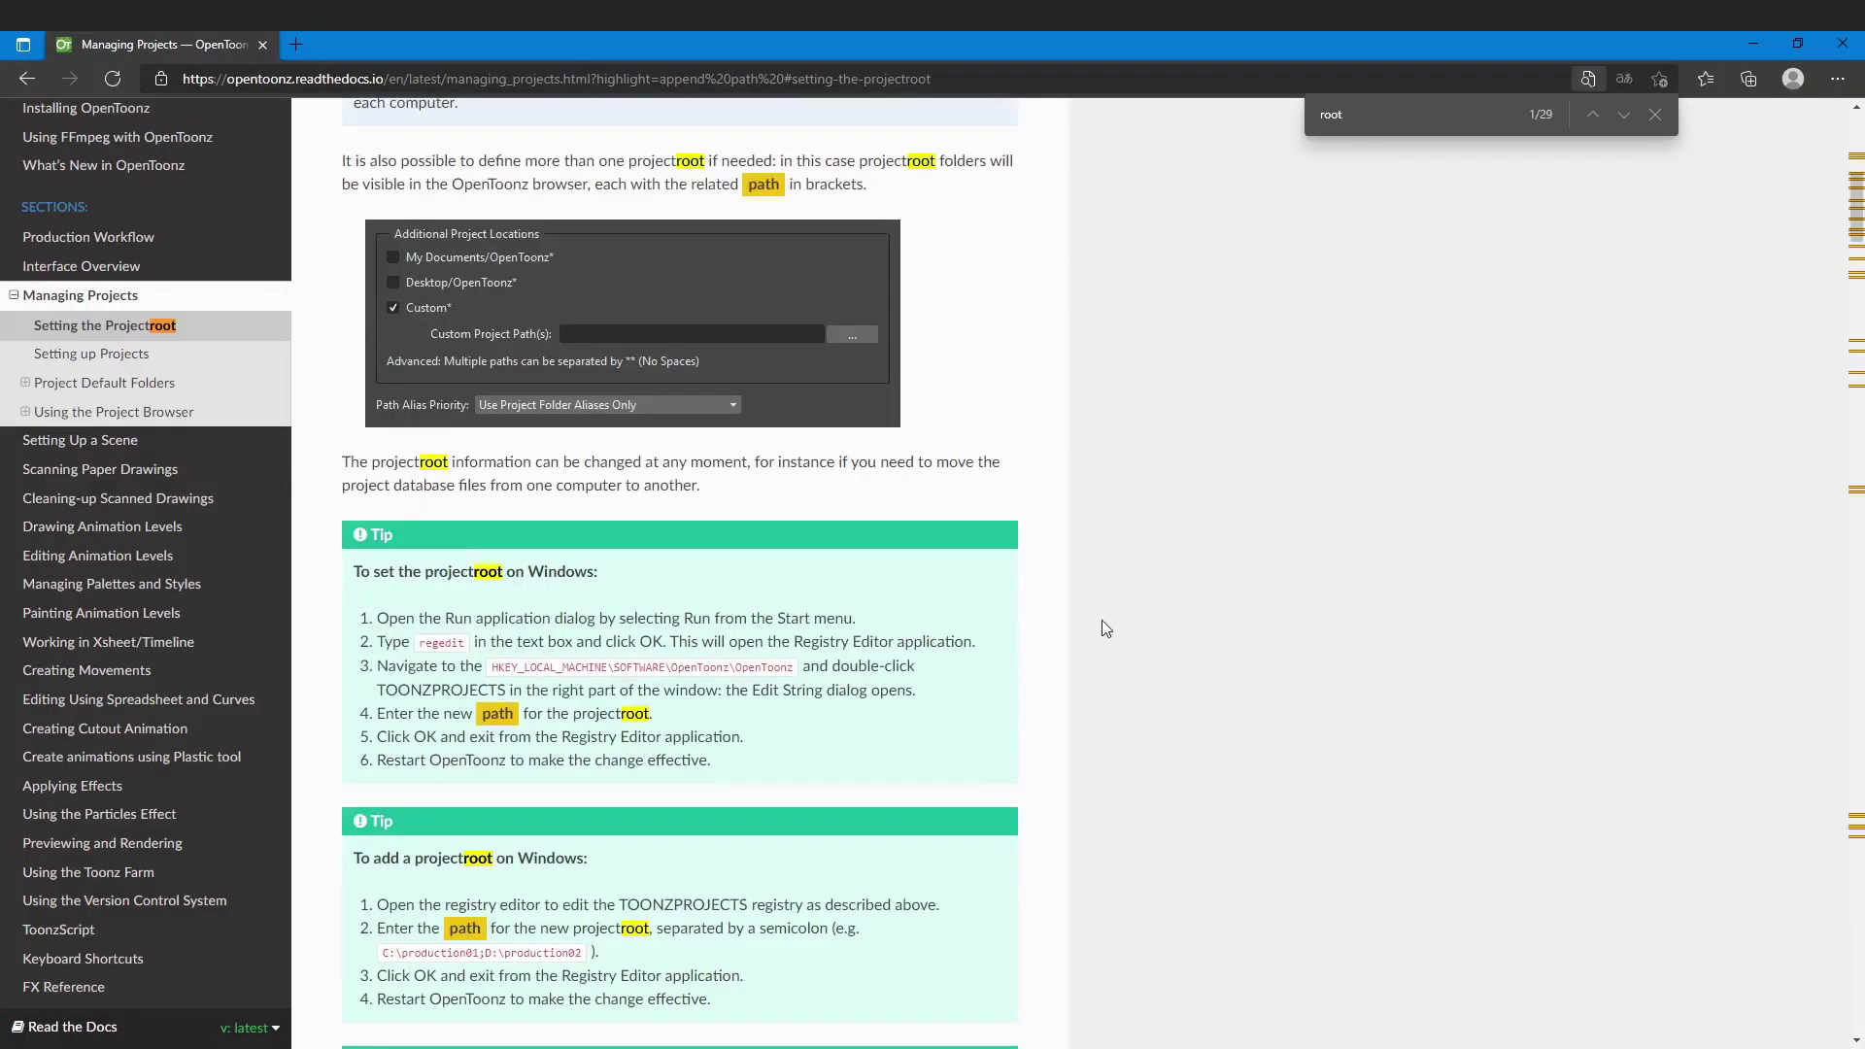
double_click(441, 642)
key(ctrl+c)
key(super+r)
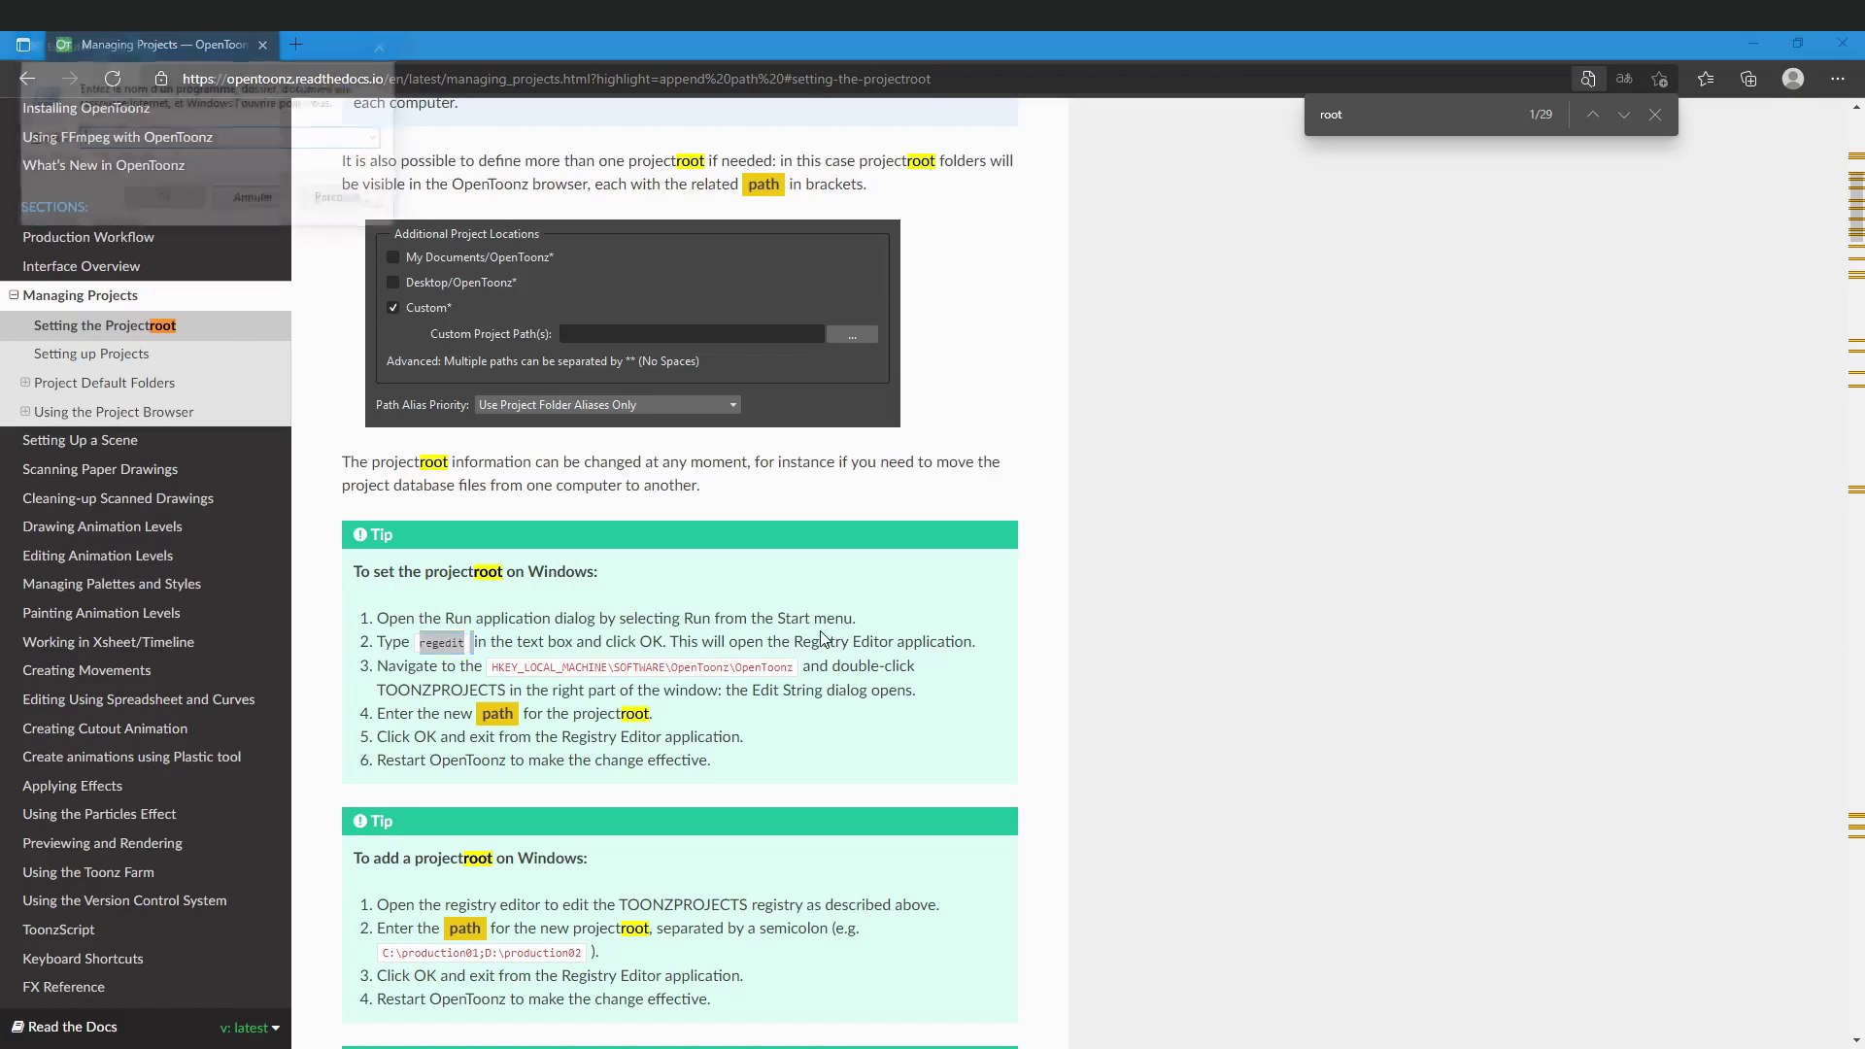
key(ctrl+v)
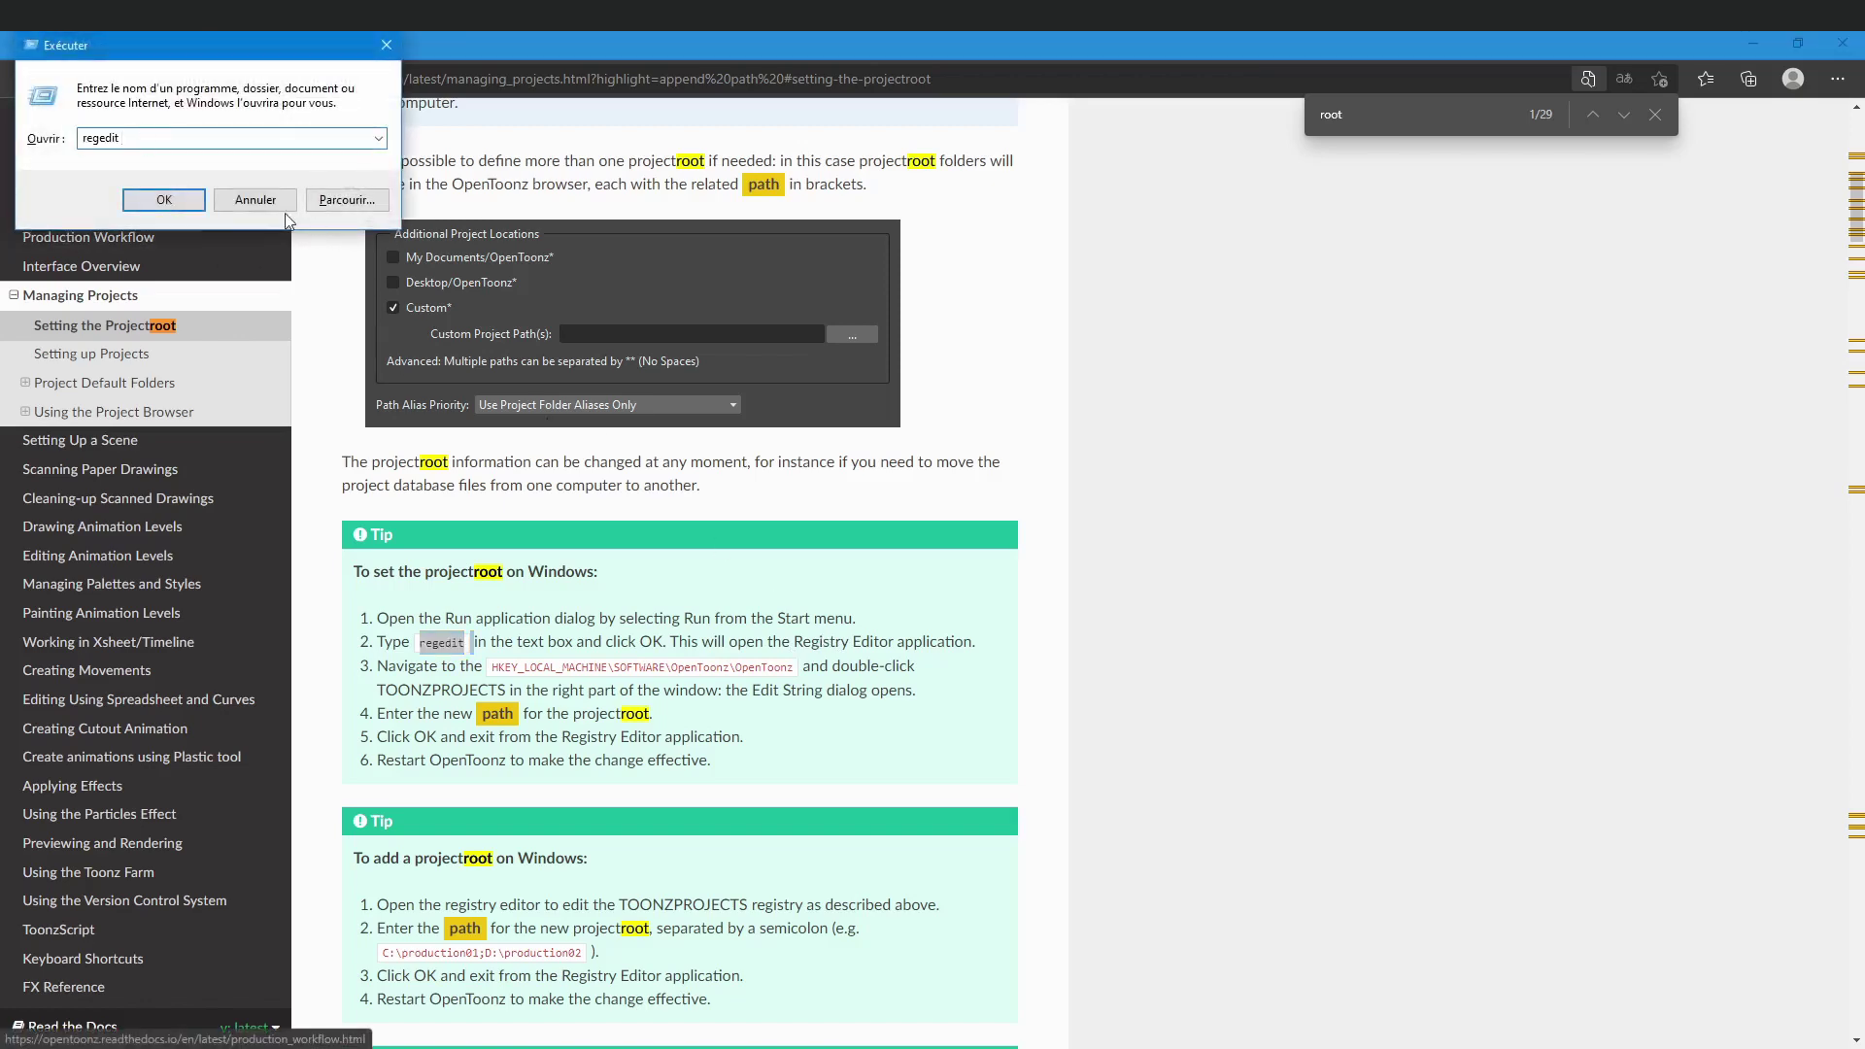
key(Return)
Step: Copy the registry key path from the documentation and go to HKEY_LOCAL_MACHINE\SOFTWARE\OpenToonz\OpenToonz in the Registry Editor
key(alt+Tab)
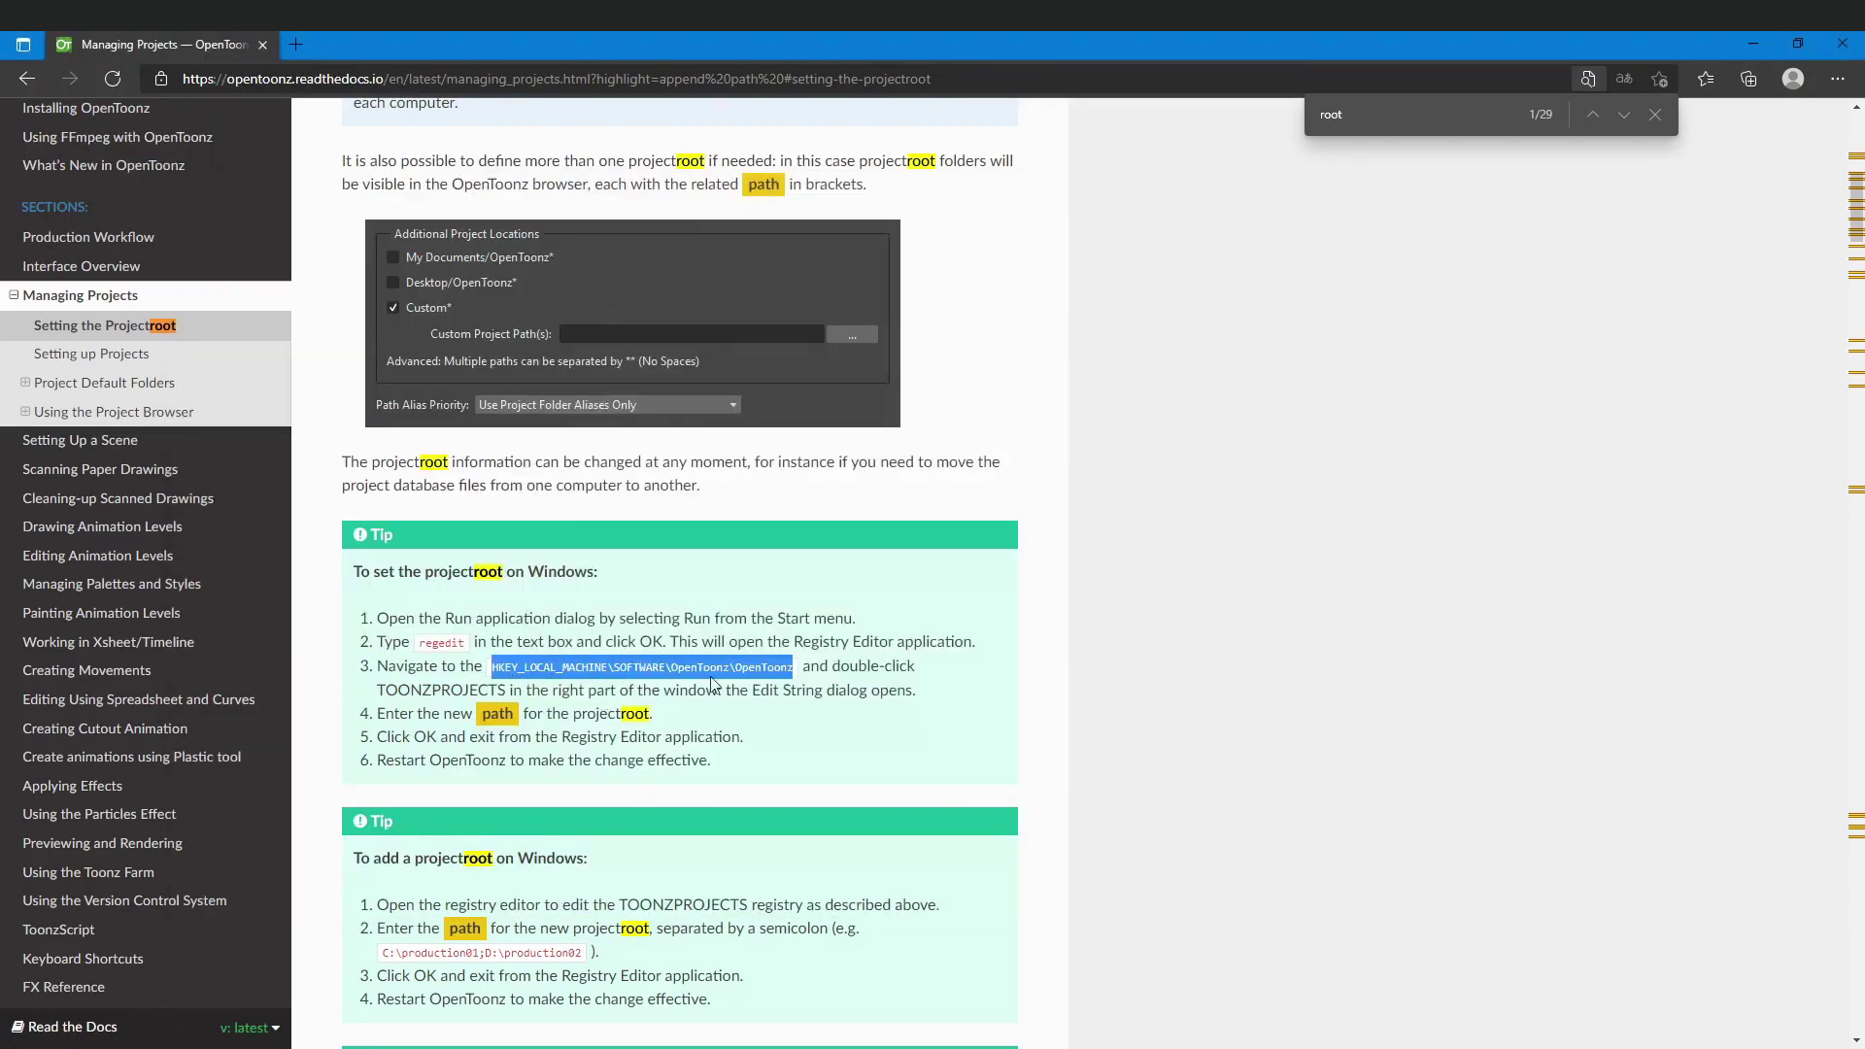
key(alt+Tab)
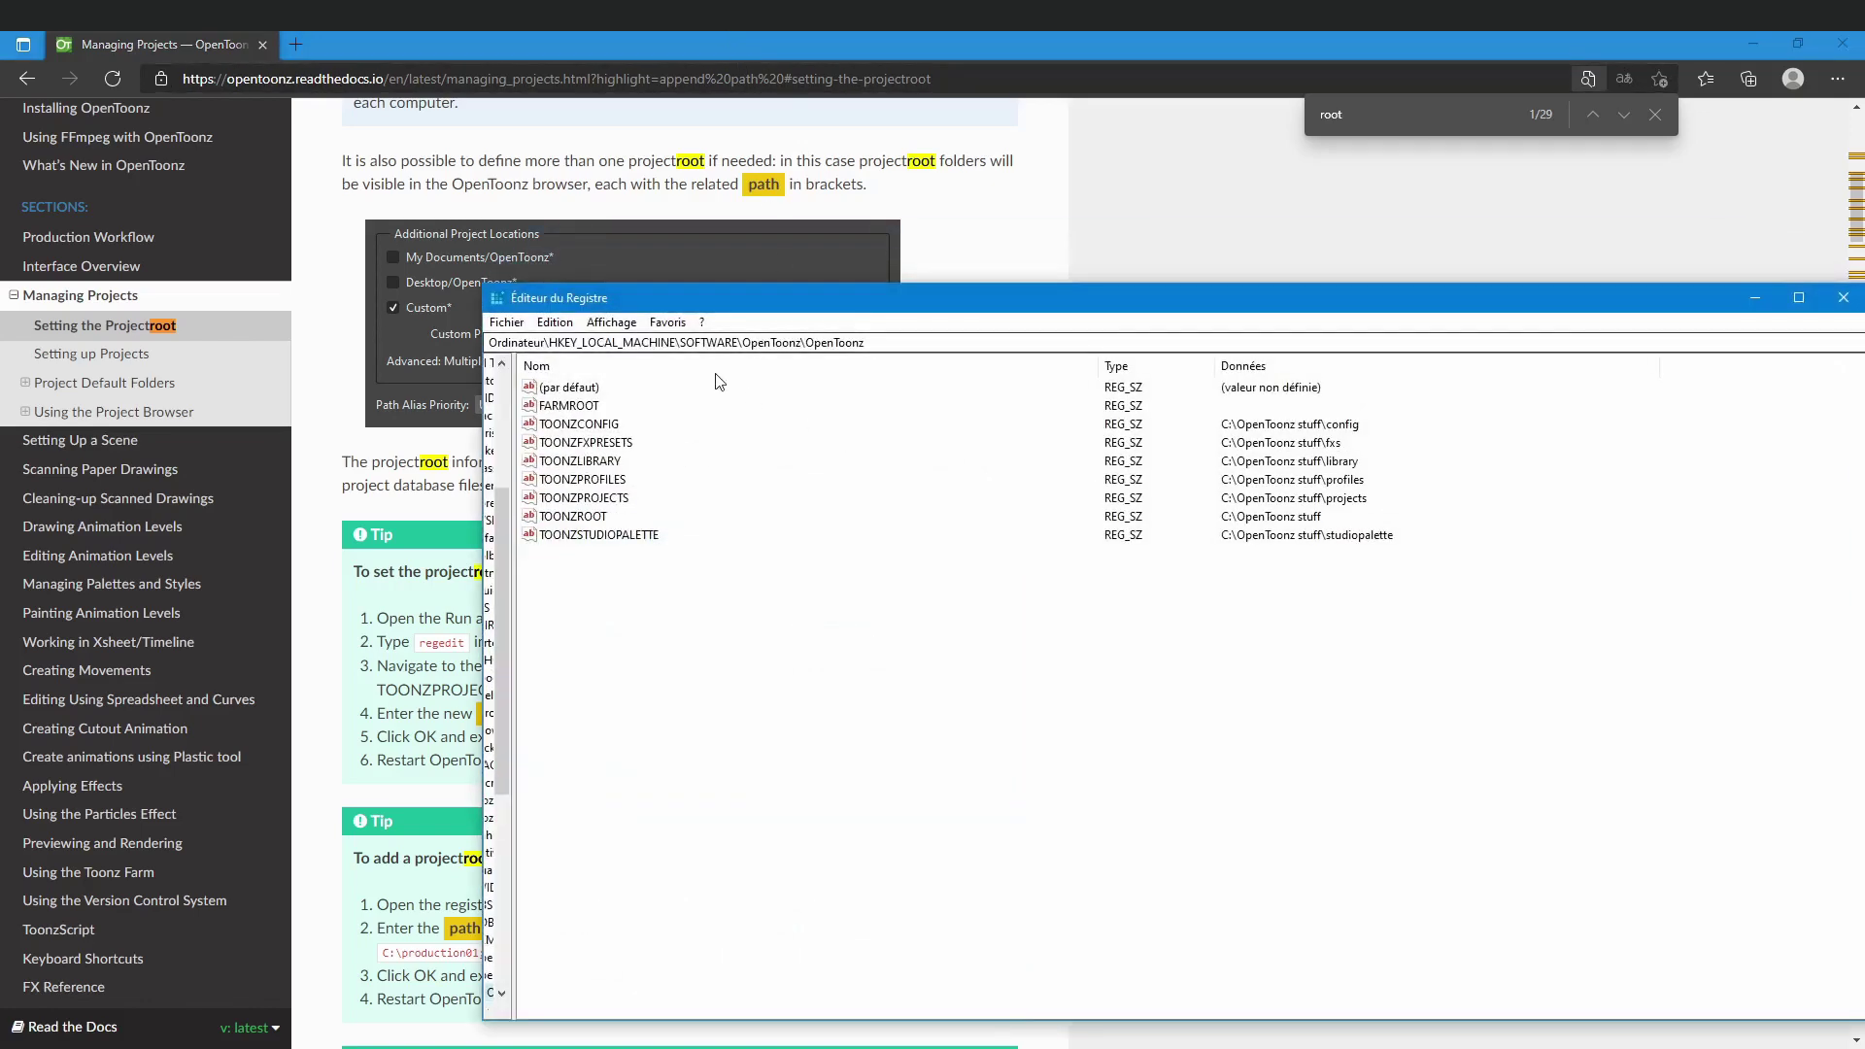
click(888, 341)
click(616, 658)
Step: Open the TOONZPROJECTS string for editing and append ;C:\projectroot after the existing projects path
double_click(588, 499)
click(697, 483)
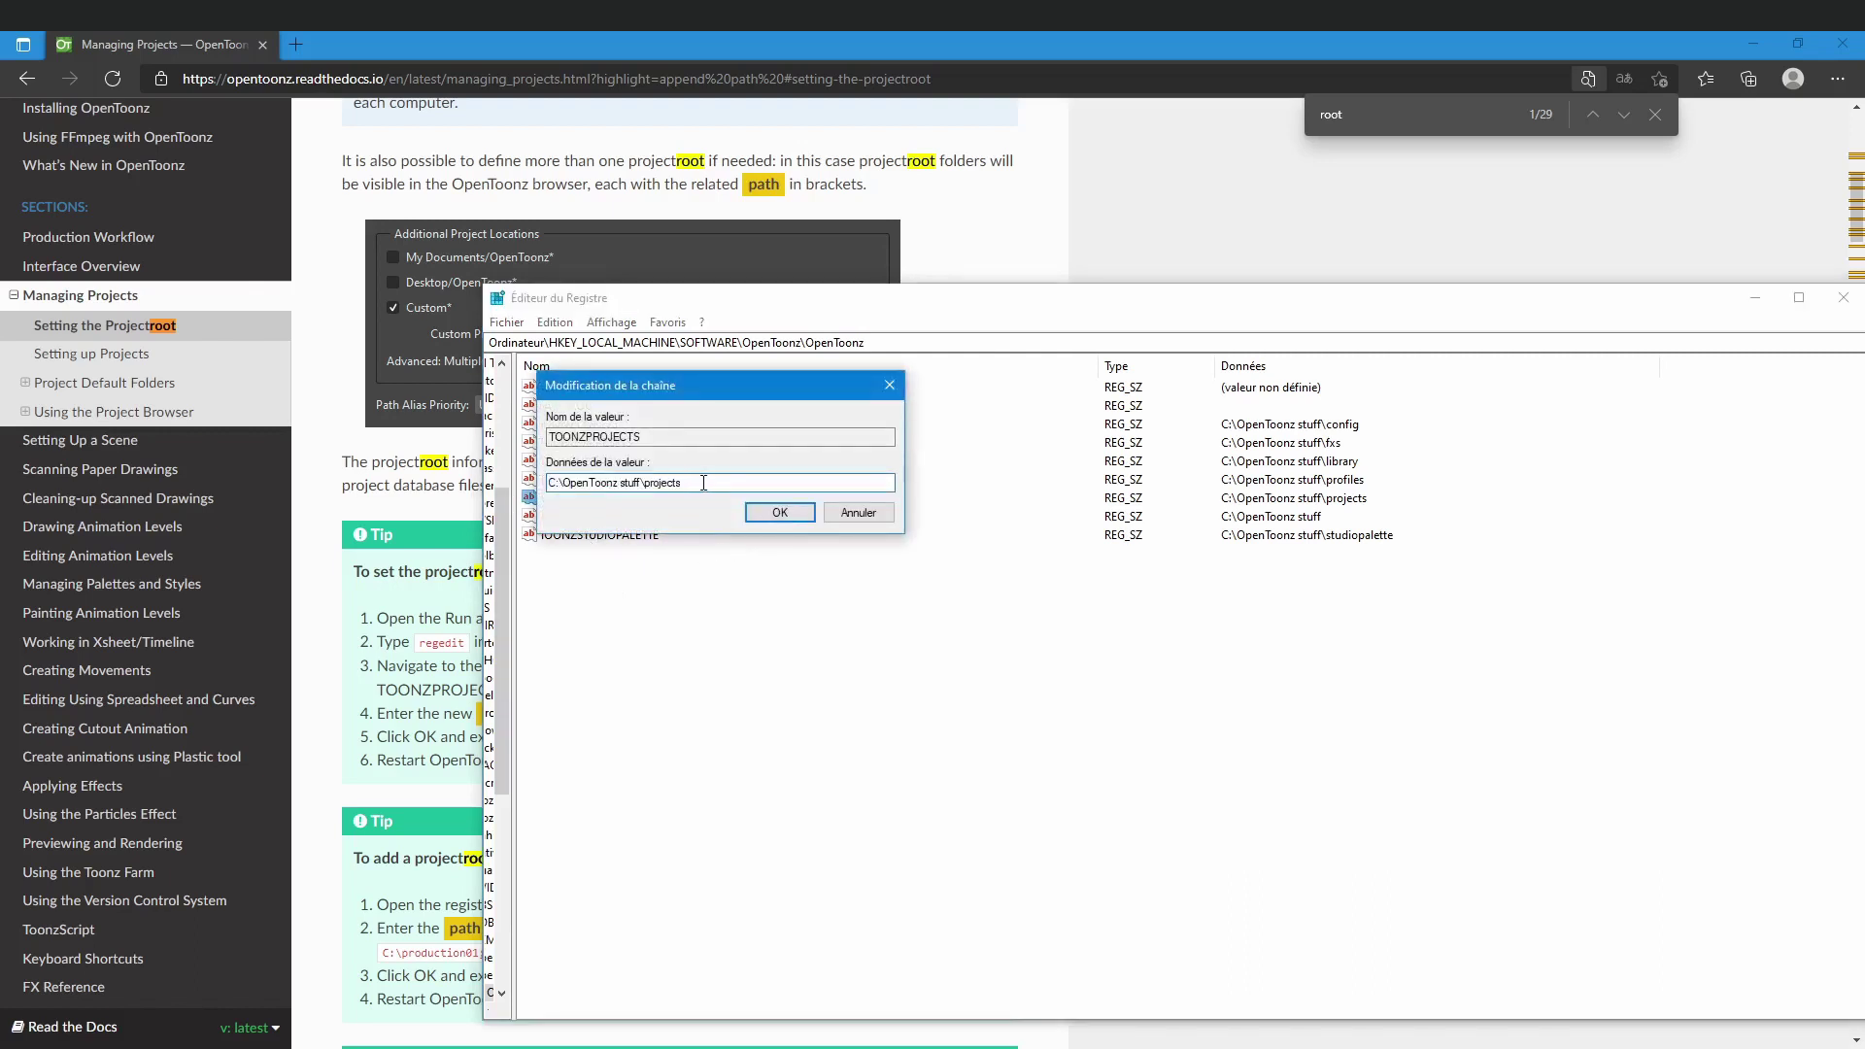
text(;C:)
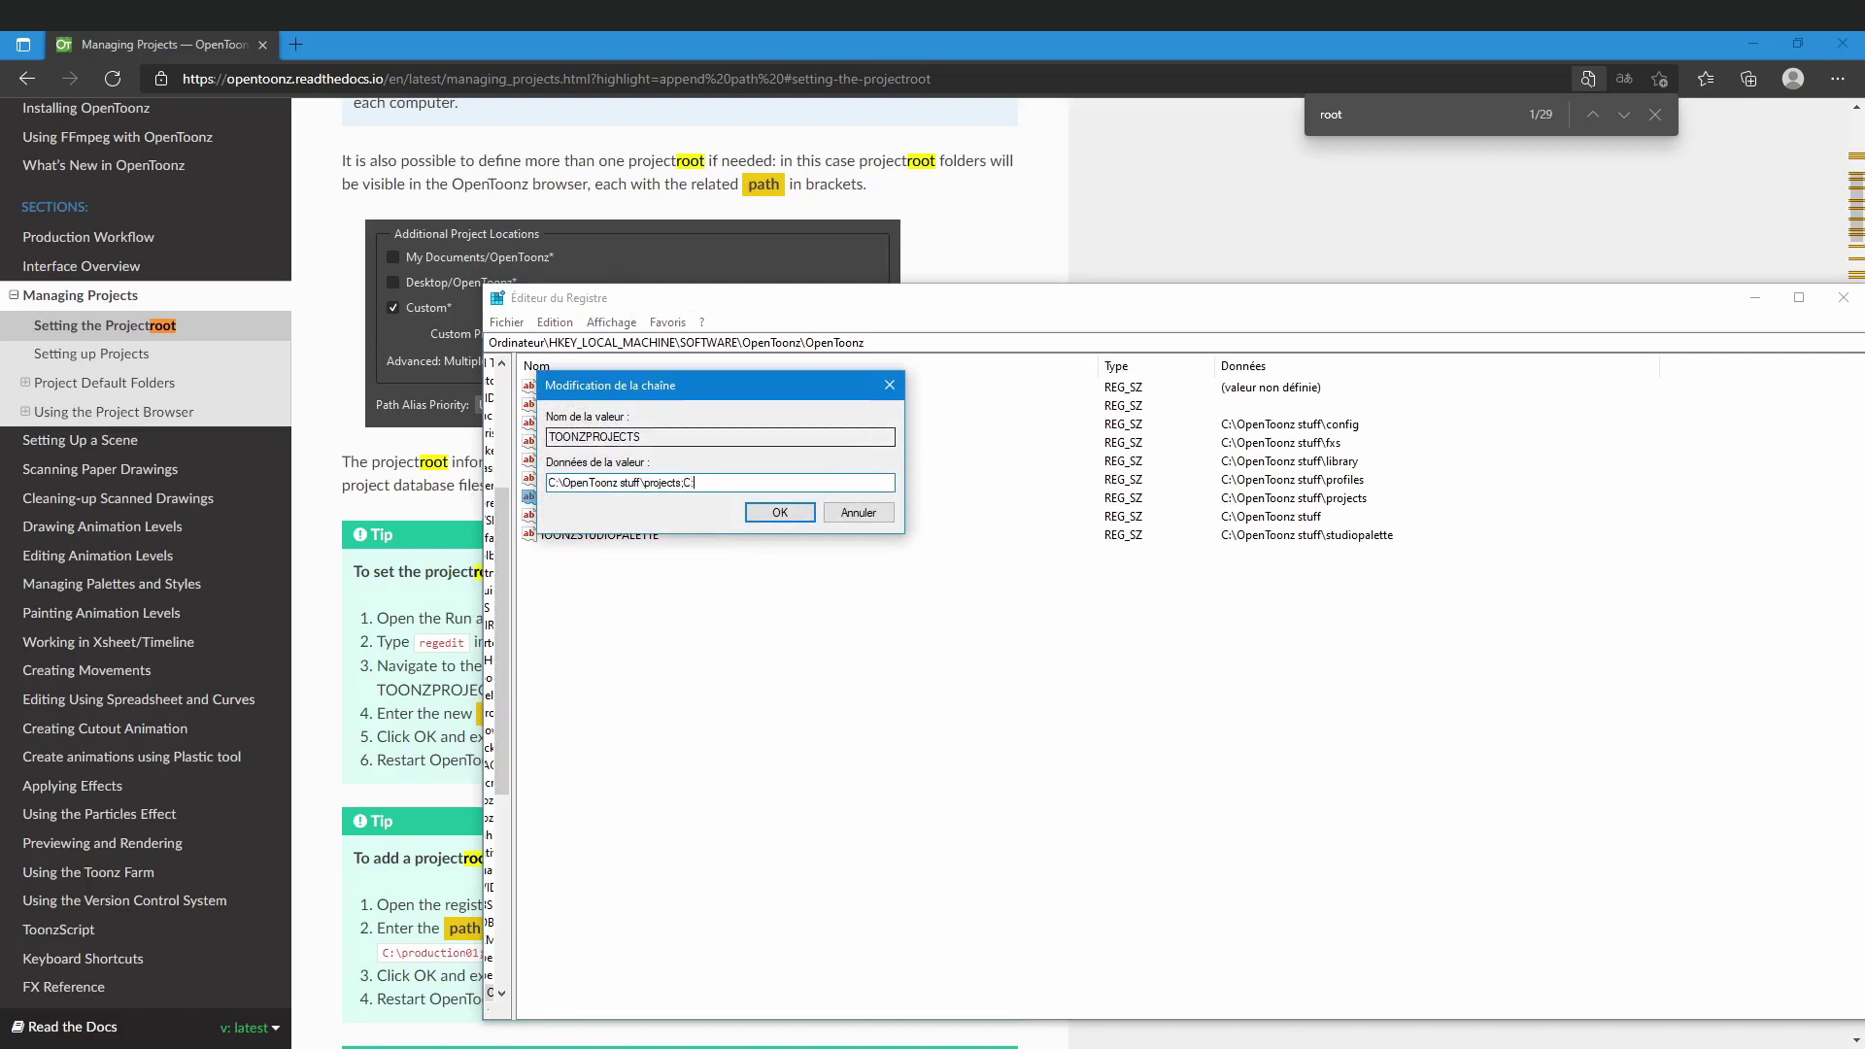
text(\nouvea)
key(BackSpace)
key(BackSpace)
text(projectroot)
Step: Change the drive letter of the second projectroot path in the TOONZPROJECTS data to F
click(682, 478)
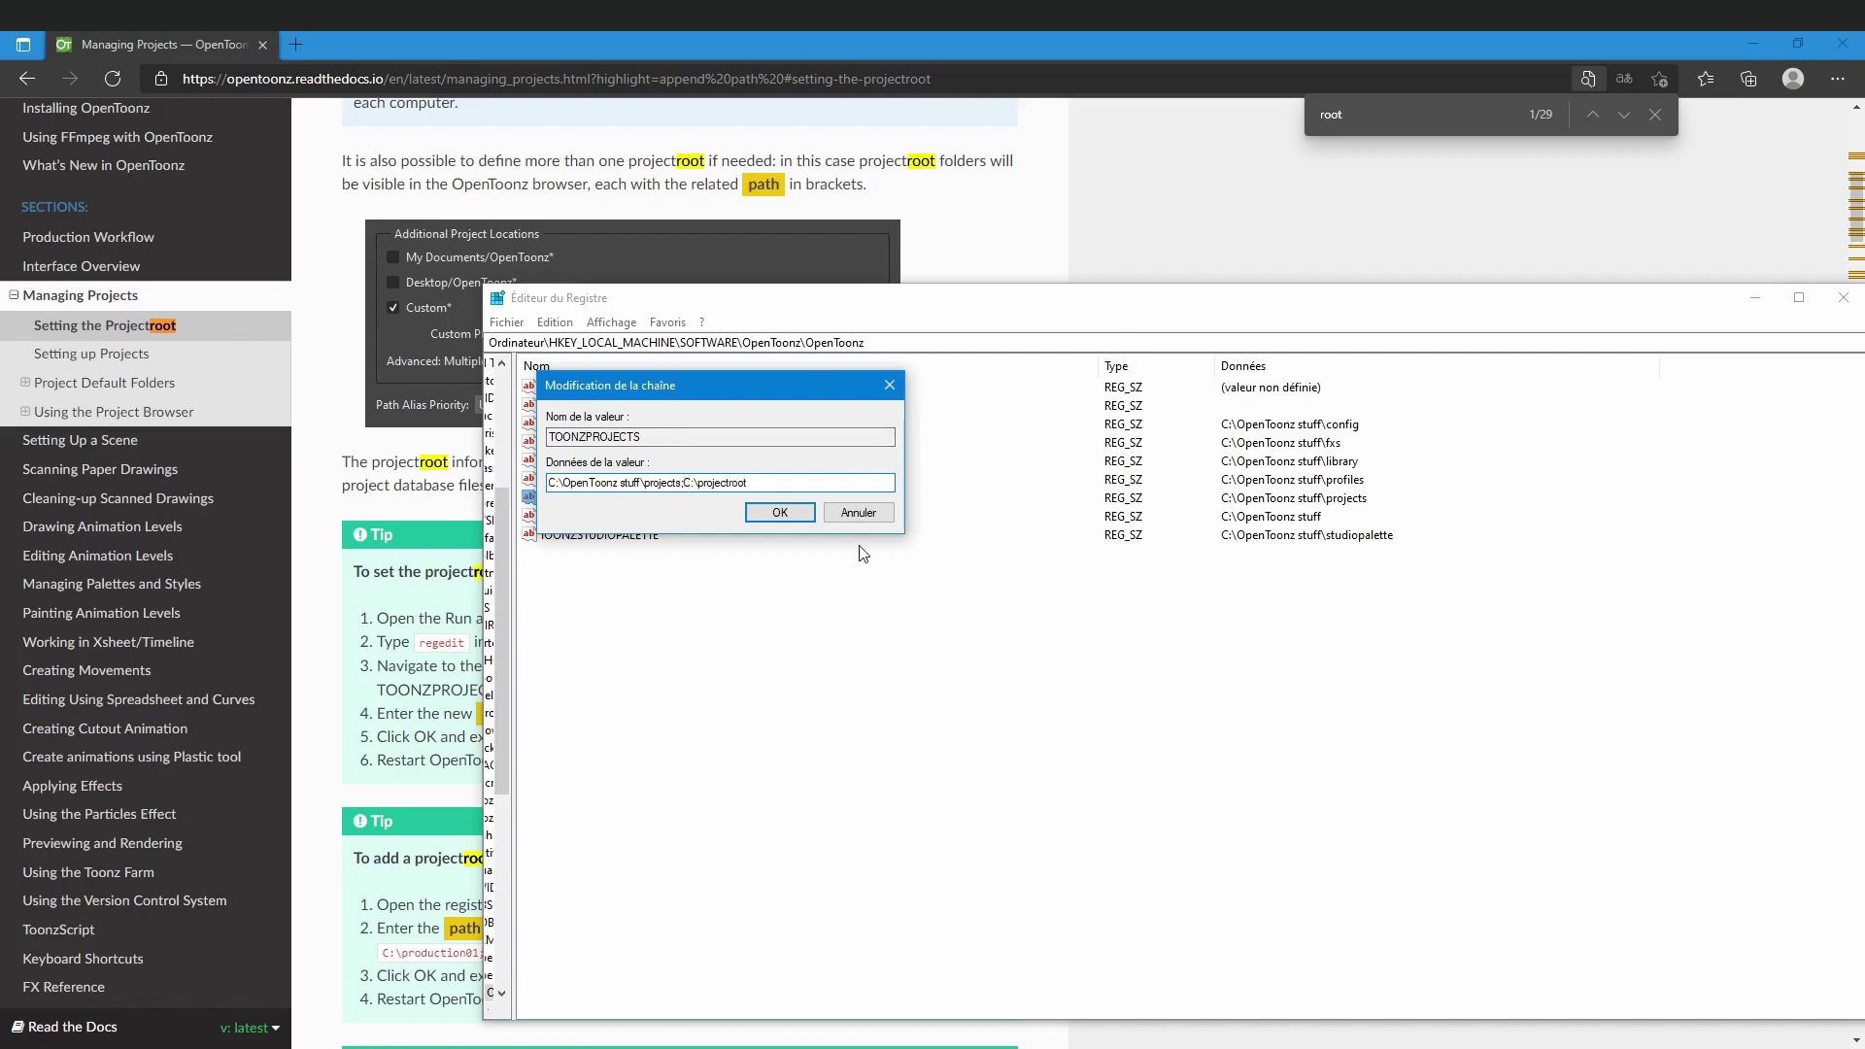
key(Delete)
text(F)
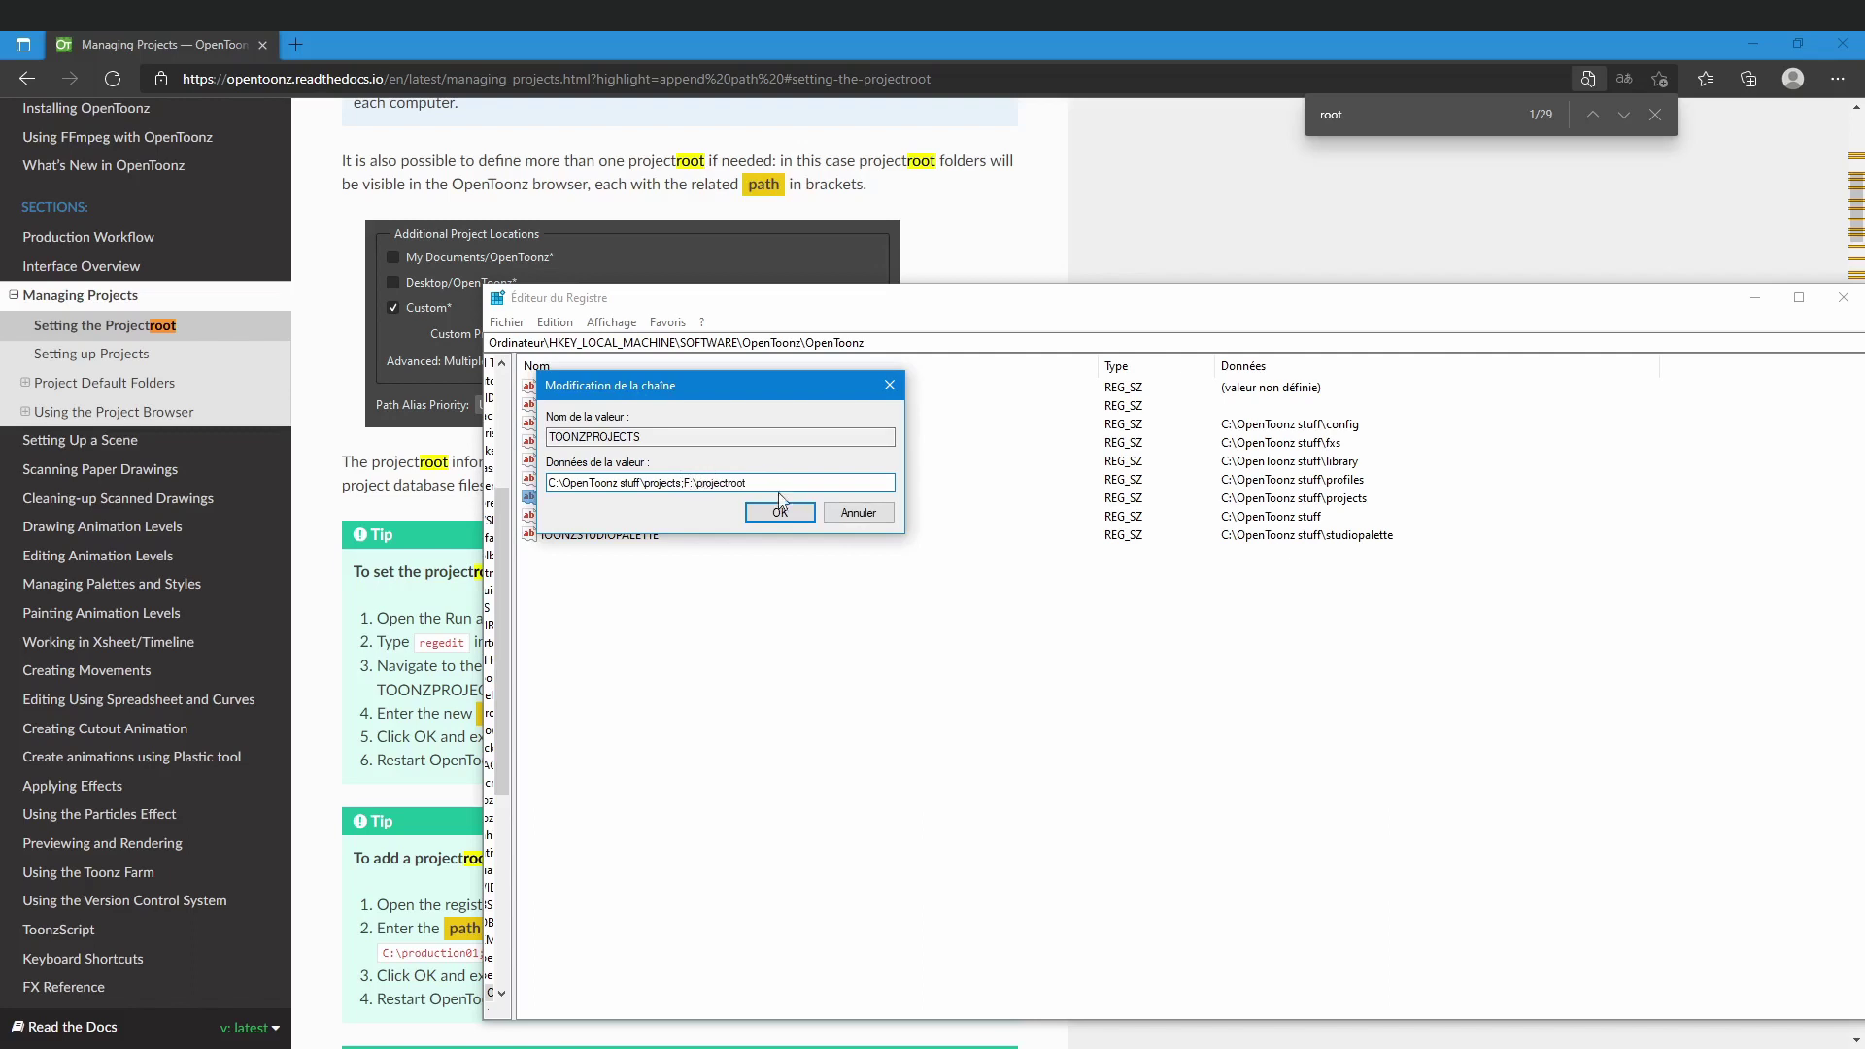